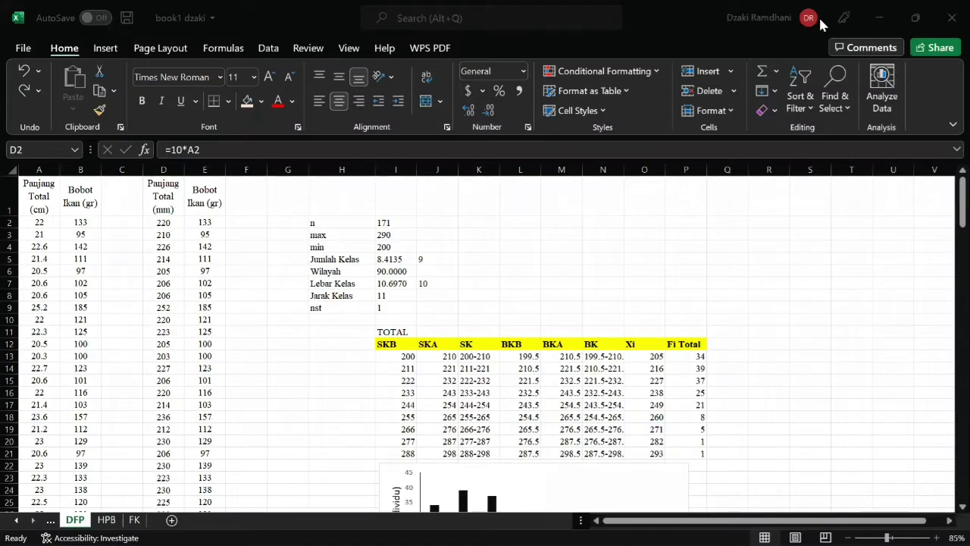
Step: Clear all the values under the Panjang Total (mm) header in column D, starting from D2
{"action": "left_click", "coordinate": [44, 208]}
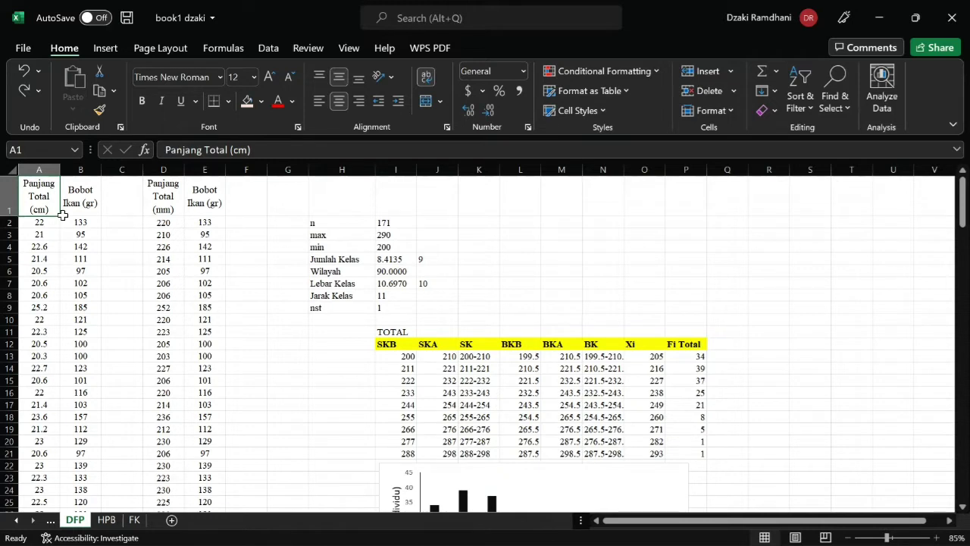
{"action": "left_click", "coordinate": [167, 210]}
{"action": "left_click", "coordinate": [168, 228]}
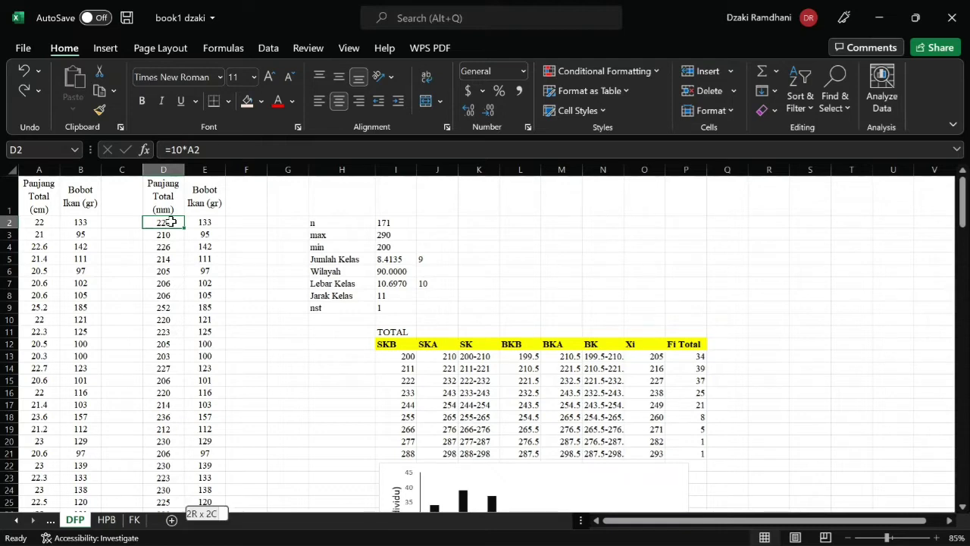
{"action": "key", "text": "ctrl+shift+Down"}
{"action": "key", "text": "Delete"}
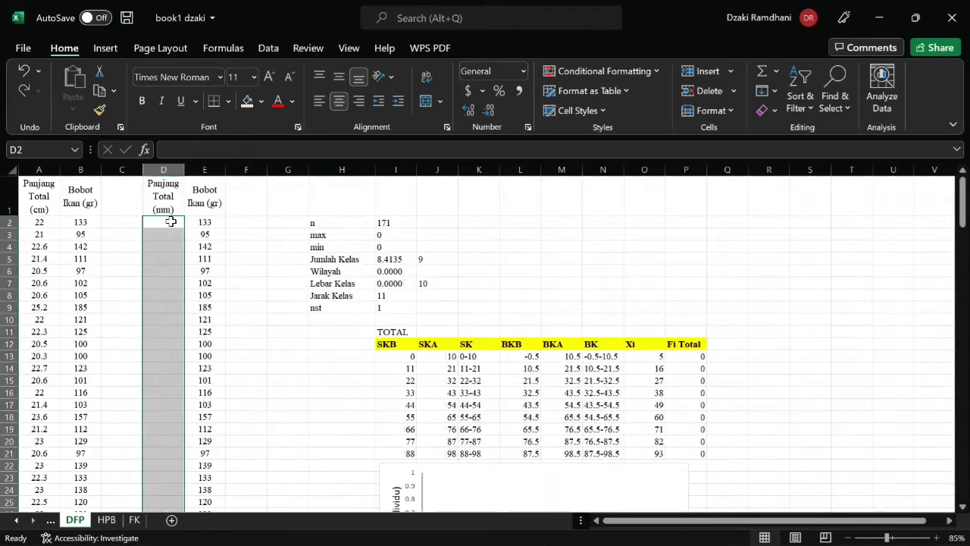
Step: Enter =10*A2 in D2 to convert the length to millimetres and fill the formula down column D
{"action": "double_click", "coordinate": [172, 222]}
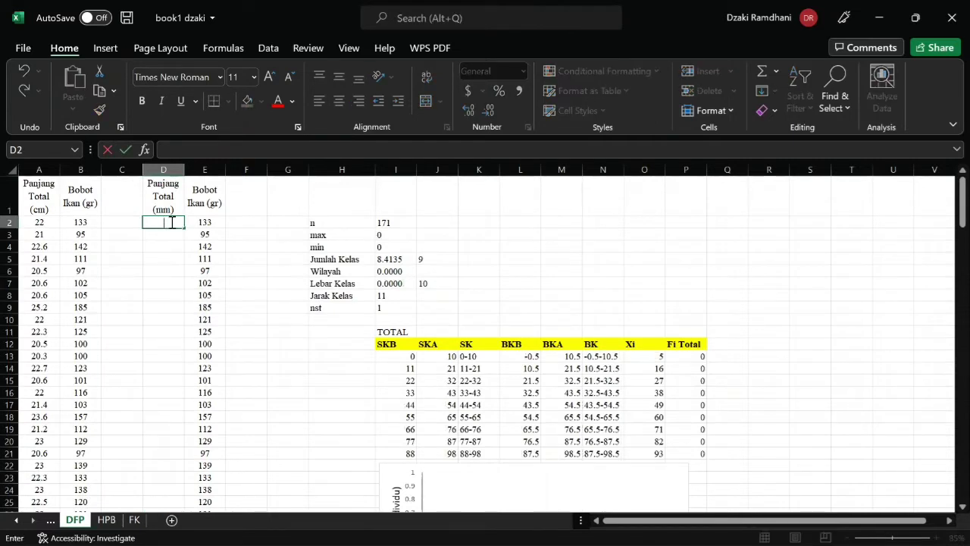
{"action": "type", "text": "=10"}
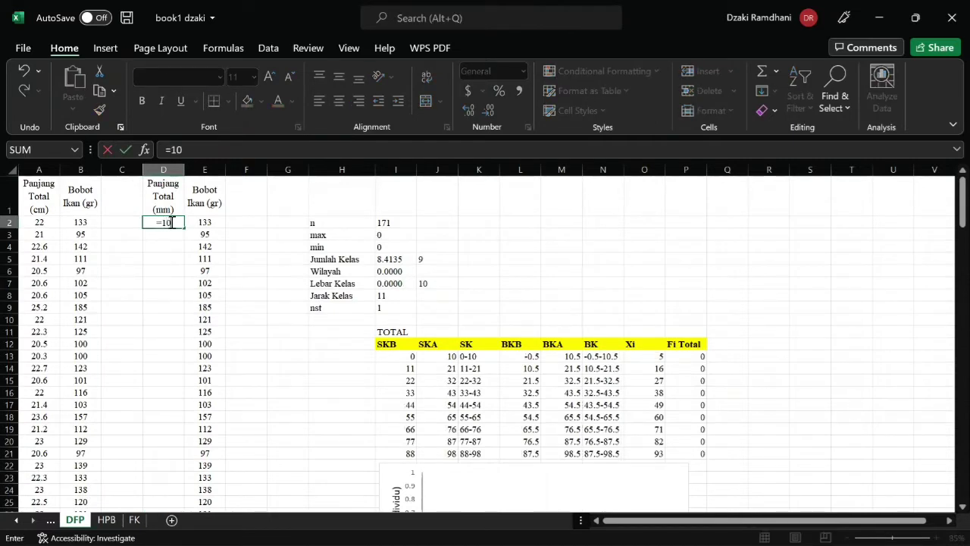
{"action": "type", "text": "*"}
{"action": "left_click", "coordinate": [40, 222]}
{"action": "key", "text": "Return"}
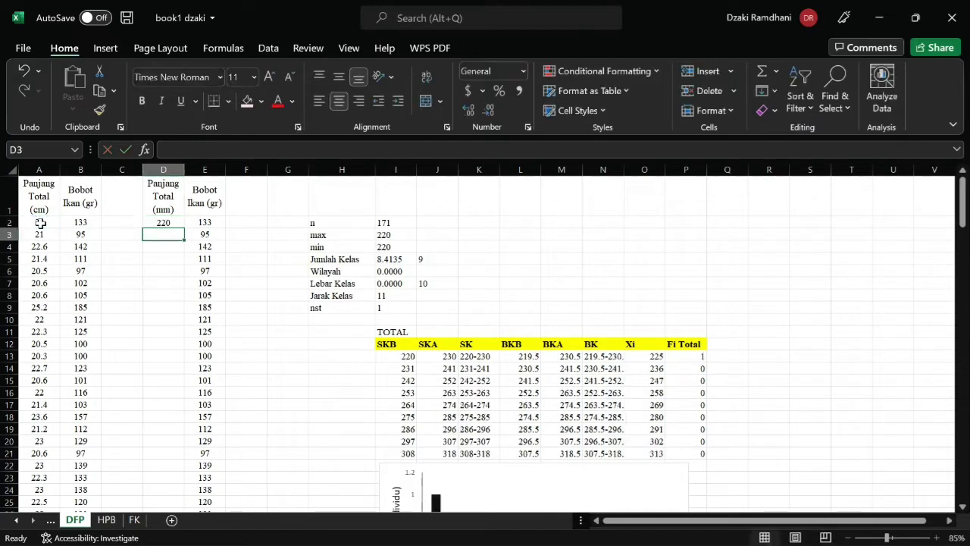
{"action": "left_click", "coordinate": [168, 224]}
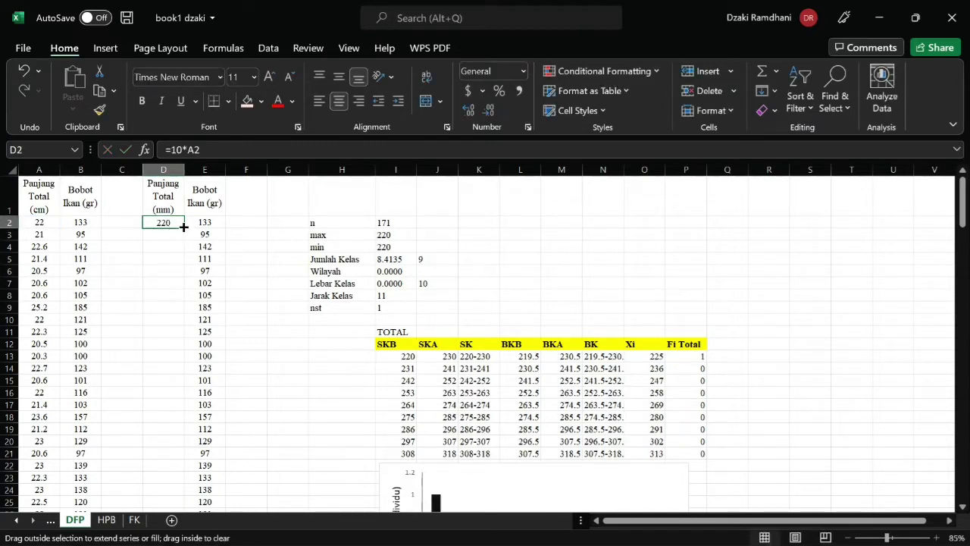
{"action": "double_click", "coordinate": [182, 227]}
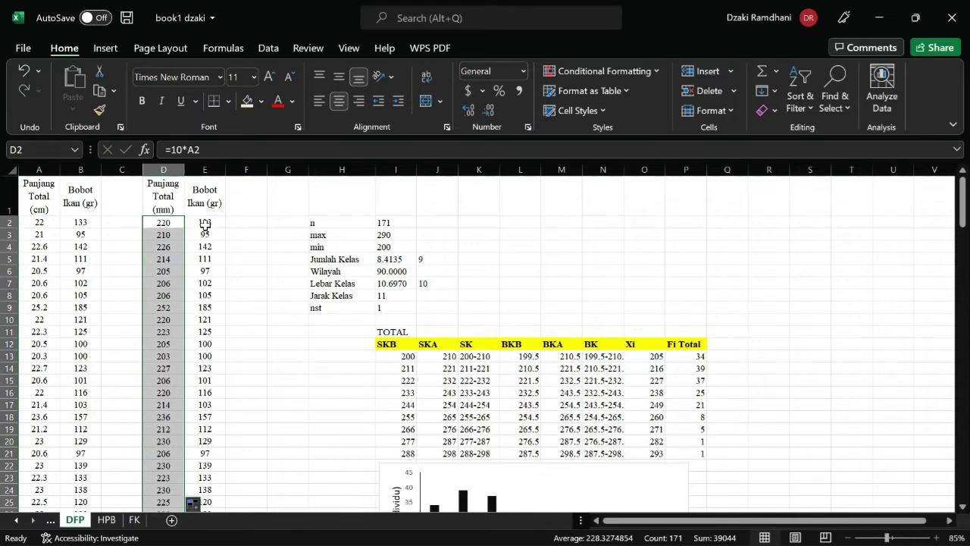
Step: Clear all the values under the second Bobot Ikan (gr) header in column E, starting from E2
{"action": "left_click", "coordinate": [210, 225]}
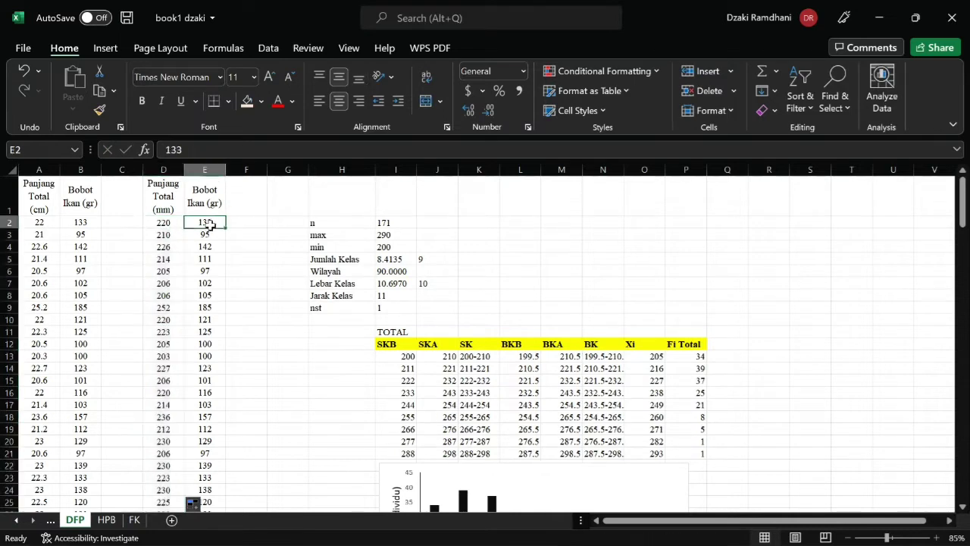
{"action": "left_click", "coordinate": [81, 223]}
{"action": "left_click", "coordinate": [196, 223]}
{"action": "key", "text": "ctrl+Down"}
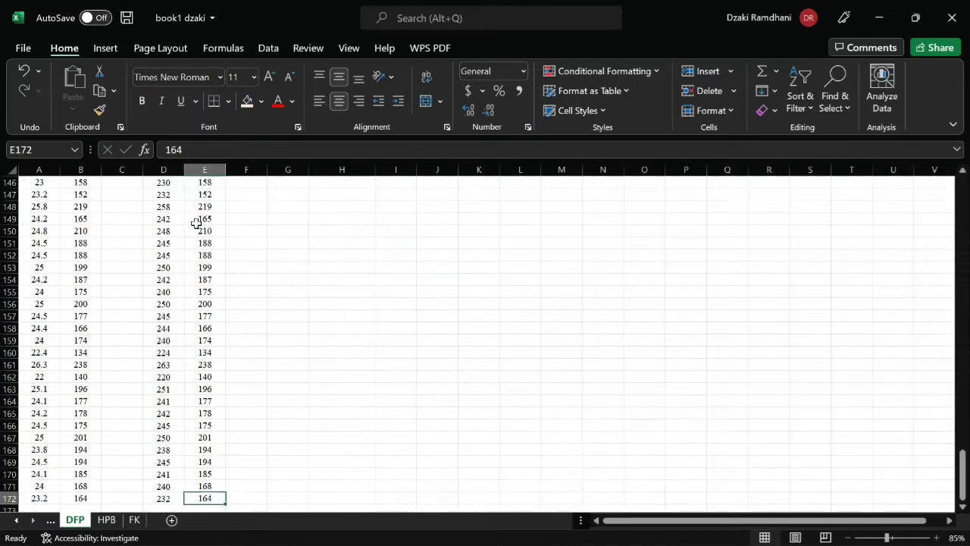
{"action": "key", "text": "ctrl+Up"}
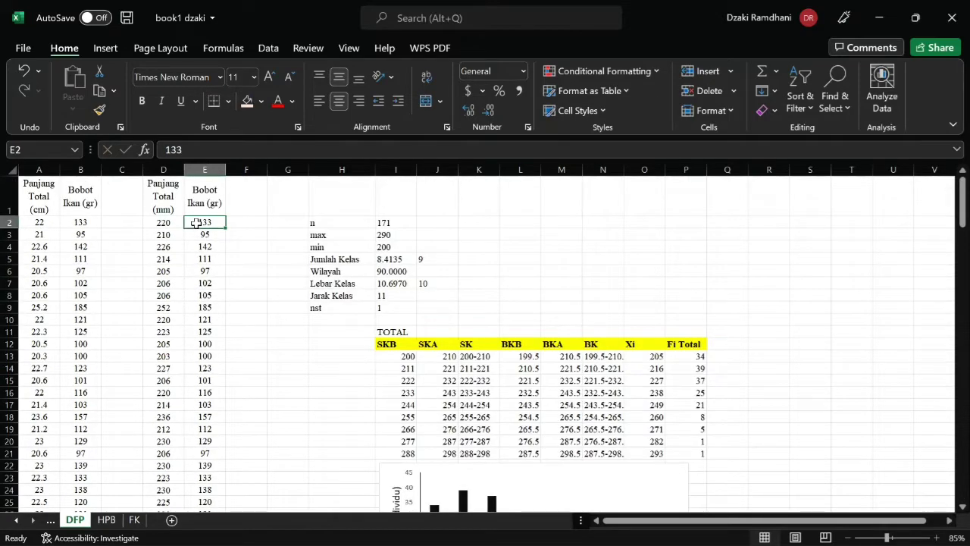
{"action": "key", "text": "ctrl+shift+Down"}
{"action": "key", "text": "BackSpace"}
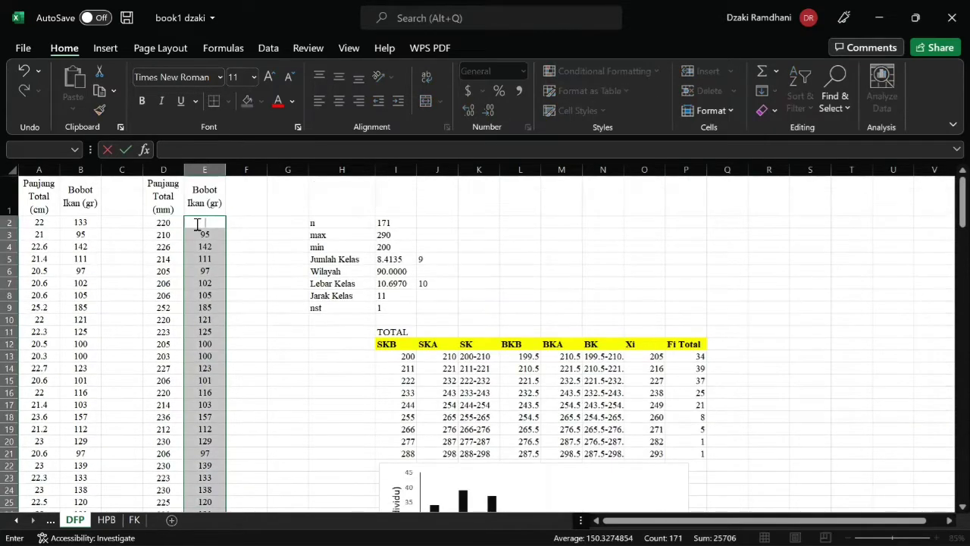
{"action": "key", "text": "Return"}
{"action": "left_click", "coordinate": [216, 233]}
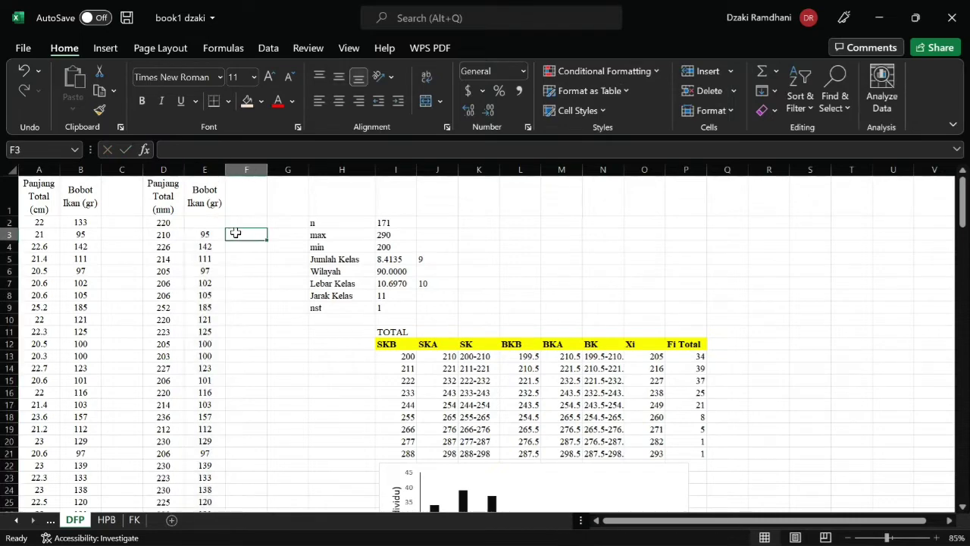
{"action": "key", "text": "ctrl+shift+Down"}
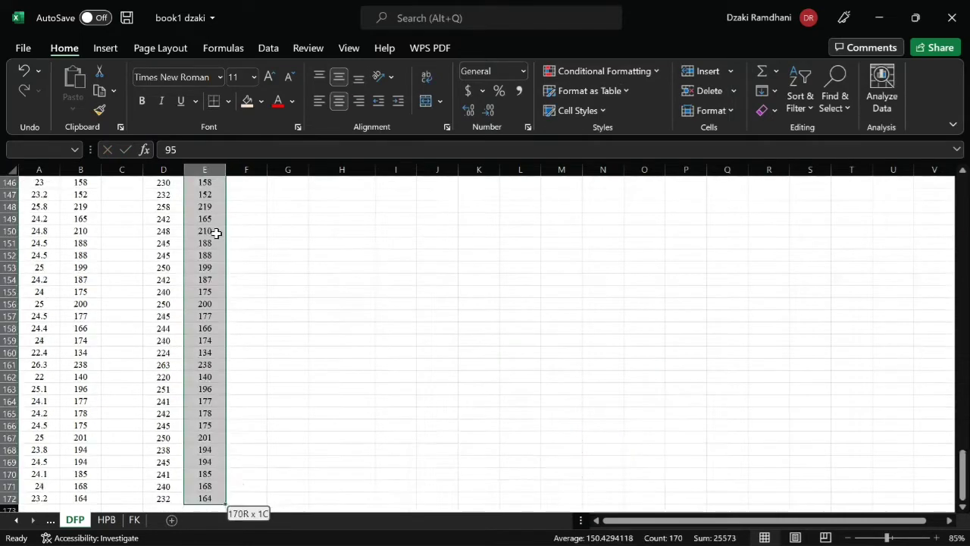
{"action": "key", "text": "Delete"}
Step: Copy the fish weights from B2:B172 and paste them into column E starting at E2
{"action": "left_click", "coordinate": [79, 224]}
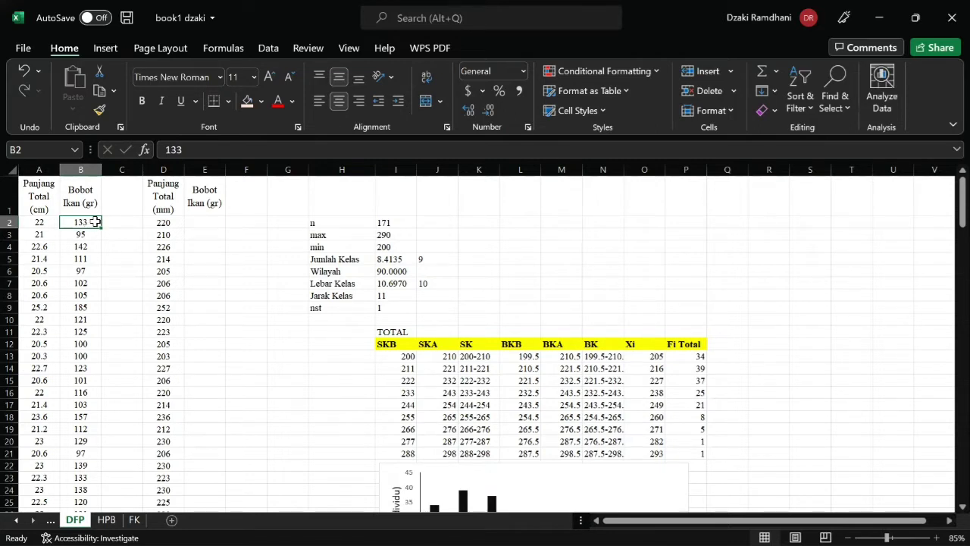
{"action": "key", "text": "ctrl+shift+Down"}
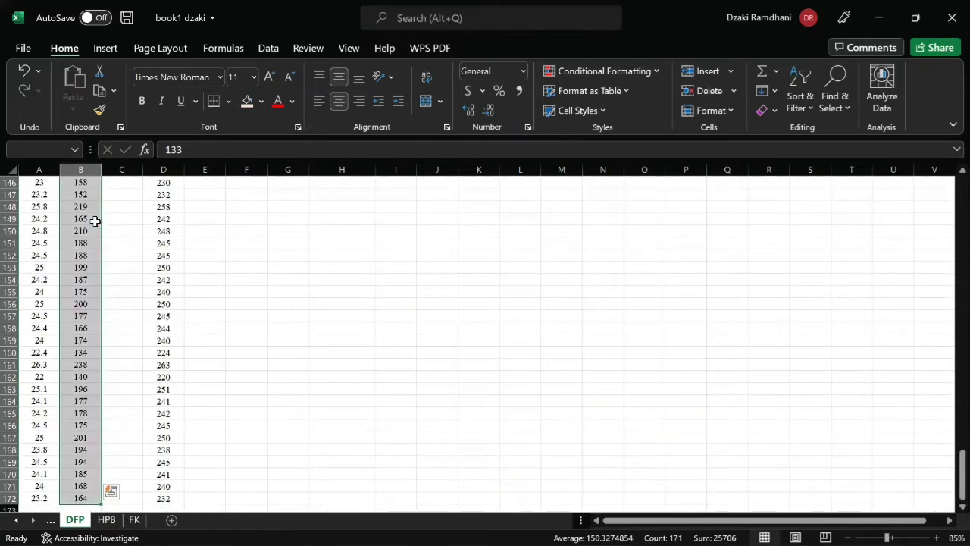
{"action": "key", "text": "ctrl+c"}
{"action": "scroll", "coordinate": [167, 245], "scroll_direction": "up", "scroll_amount": 20}
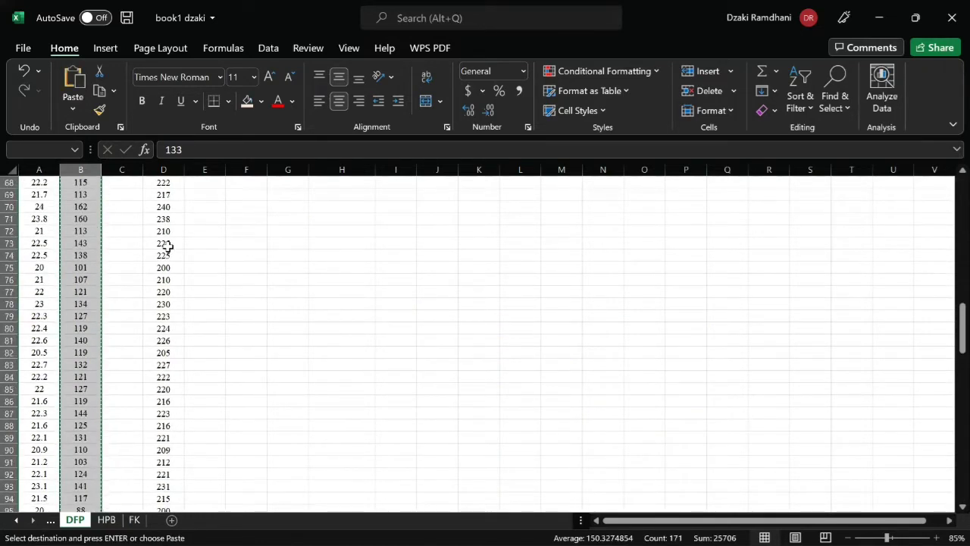
{"action": "left_click", "coordinate": [194, 224]}
{"action": "key", "text": "ctrl+v"}
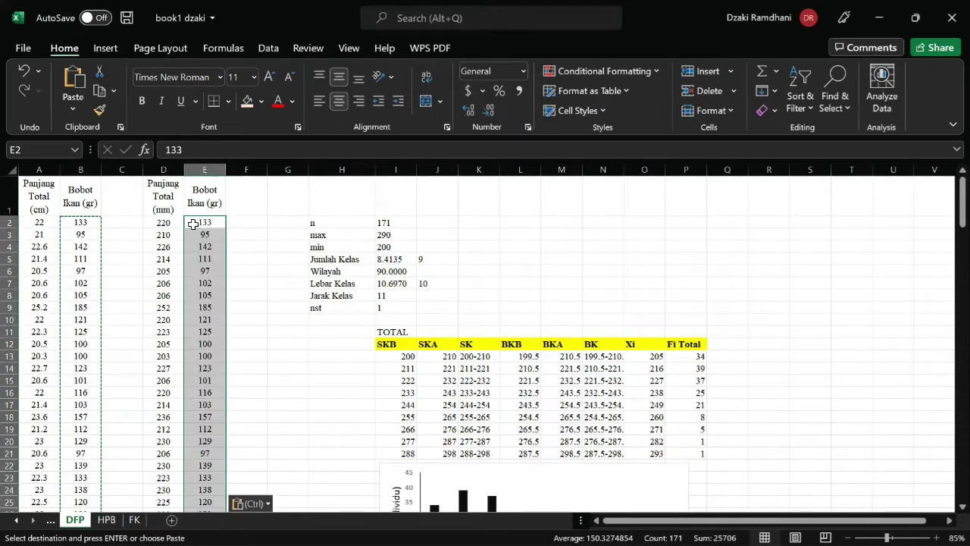
{"action": "left_click", "coordinate": [245, 222]}
Step: Examine the summary labels in column H and the COUNT formula for n in I2
{"action": "left_click_drag", "start_coordinate": [318, 221], "coordinate": [326, 322]}
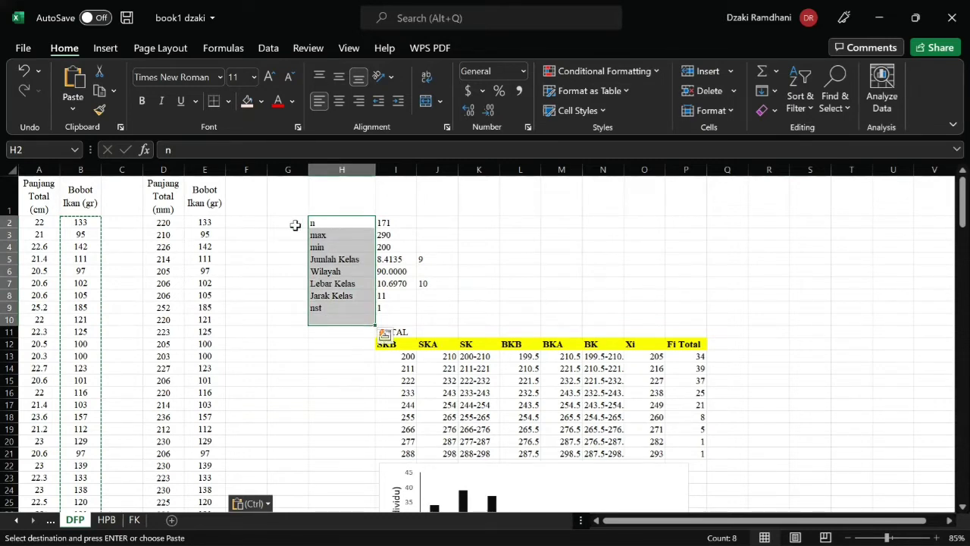
{"action": "left_click", "coordinate": [286, 246]}
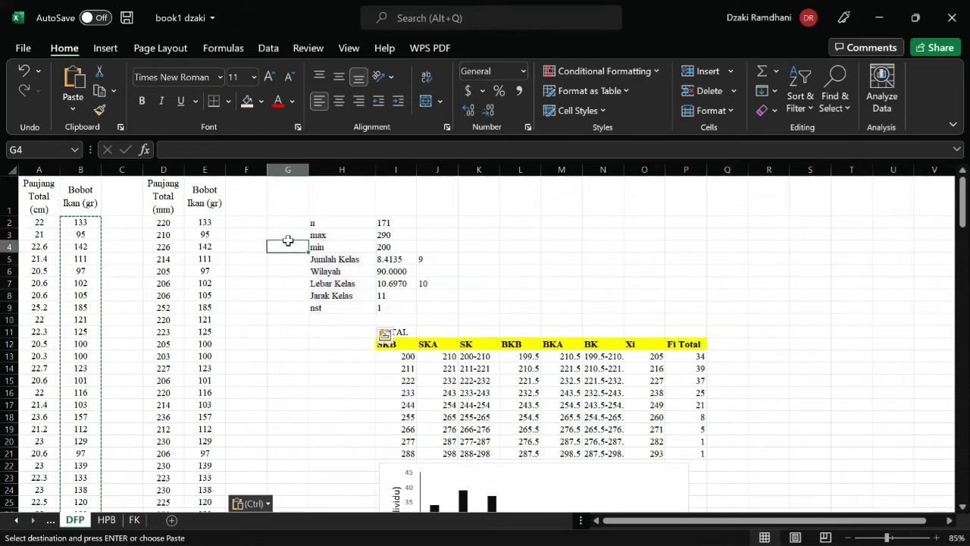
{"action": "left_click", "coordinate": [335, 226]}
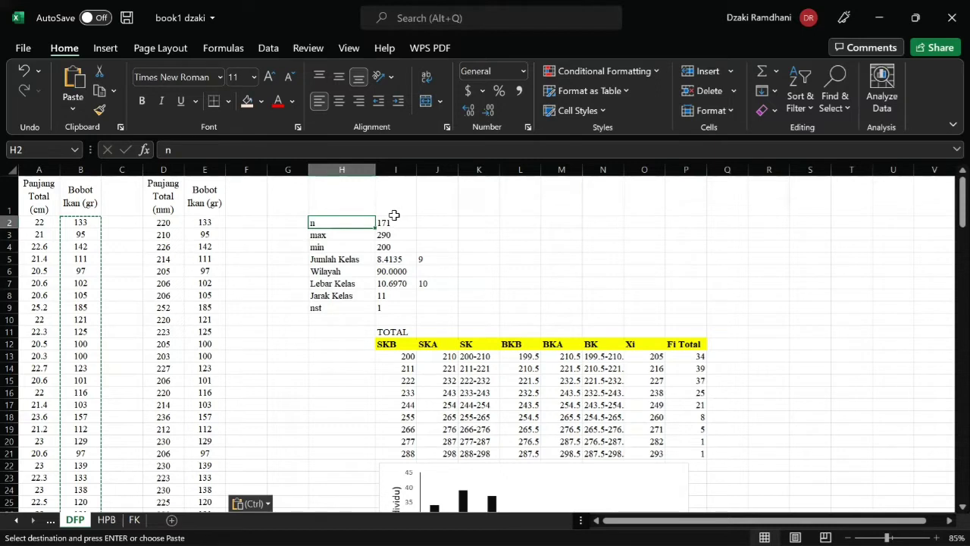
{"action": "double_click", "coordinate": [392, 221]}
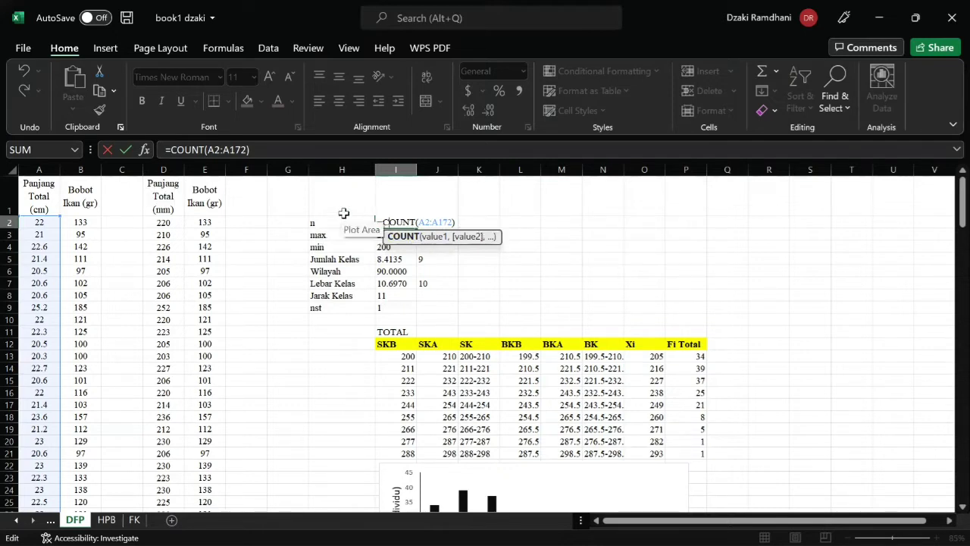
{"action": "key", "text": "Return"}
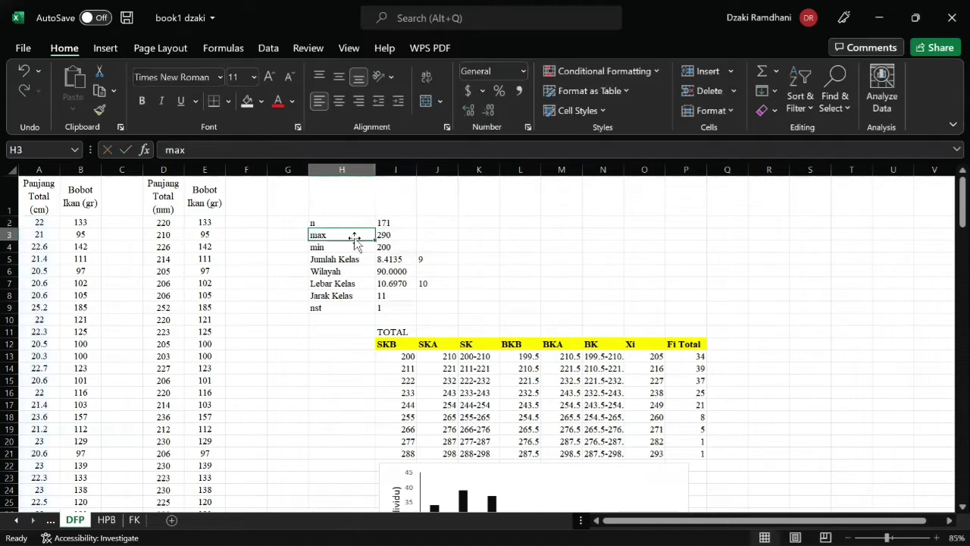
Step: Examine the MAX and MIN formulas for the total length in I3 and I4
{"action": "double_click", "coordinate": [399, 238]}
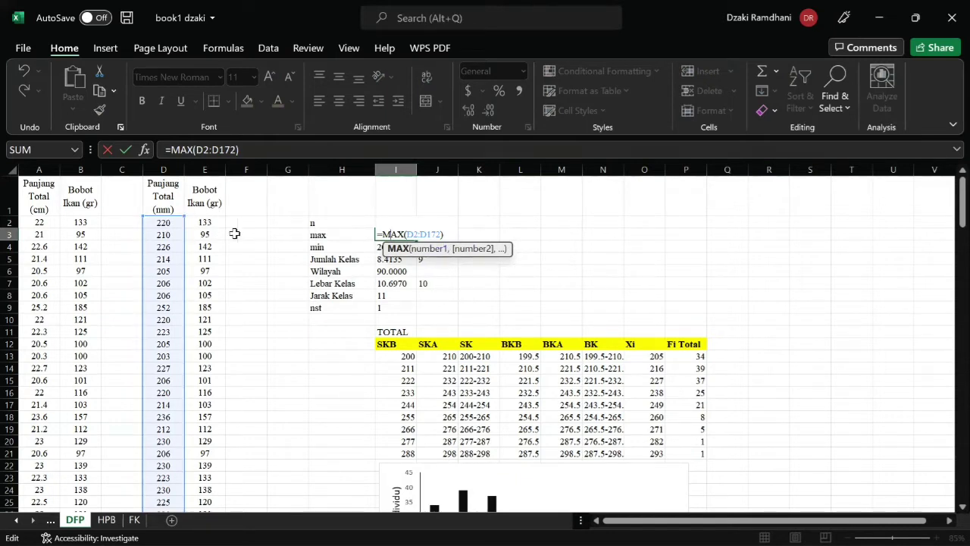
{"action": "left_click", "coordinate": [295, 234]}
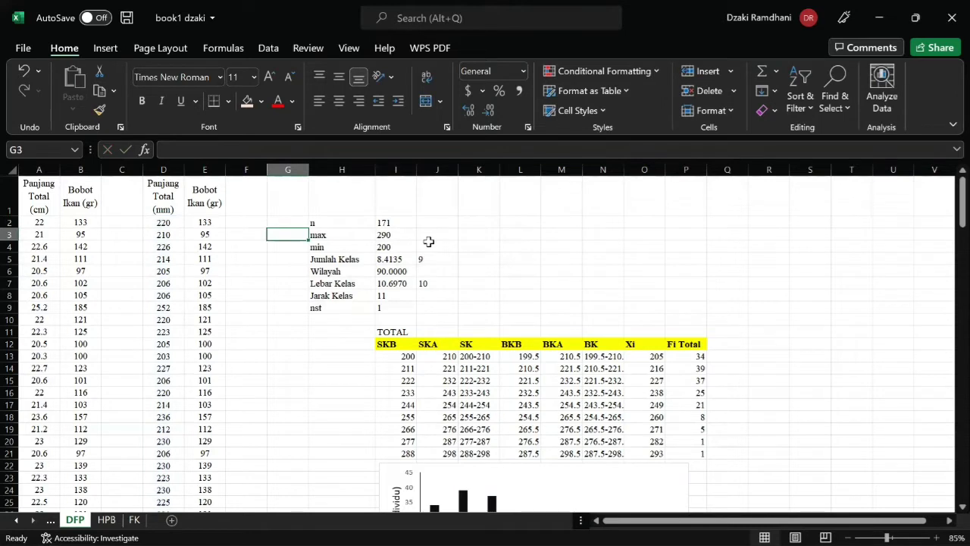
{"action": "double_click", "coordinate": [387, 247]}
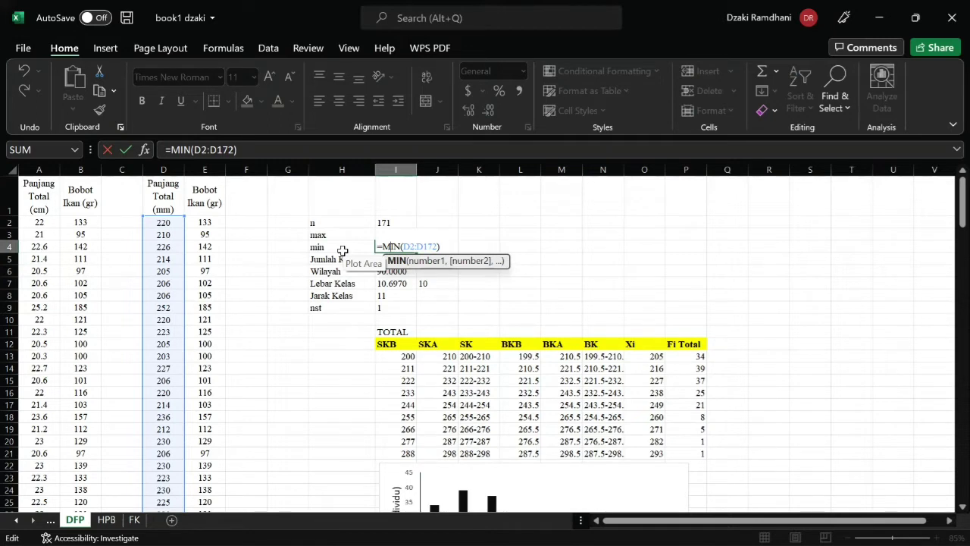
{"action": "left_click", "coordinate": [283, 248]}
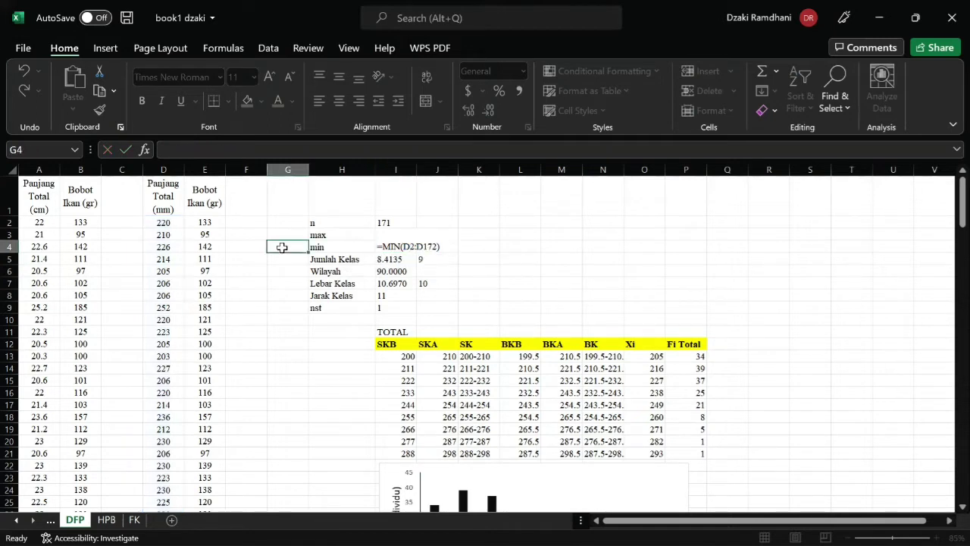
Step: Examine the Jumlah Kelas formula in I5 and the rounded class count beside it in J5
{"action": "double_click", "coordinate": [393, 260]}
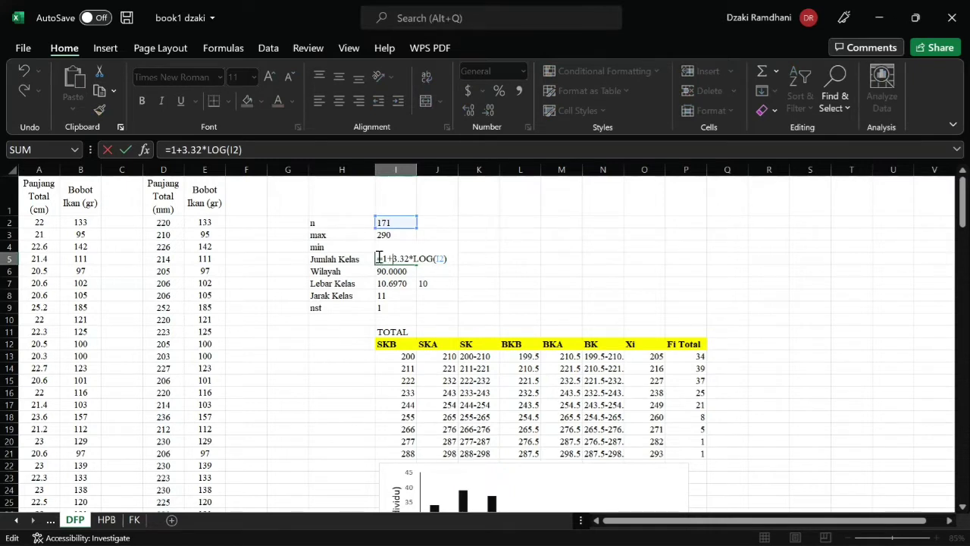
{"action": "left_click", "coordinate": [441, 259]}
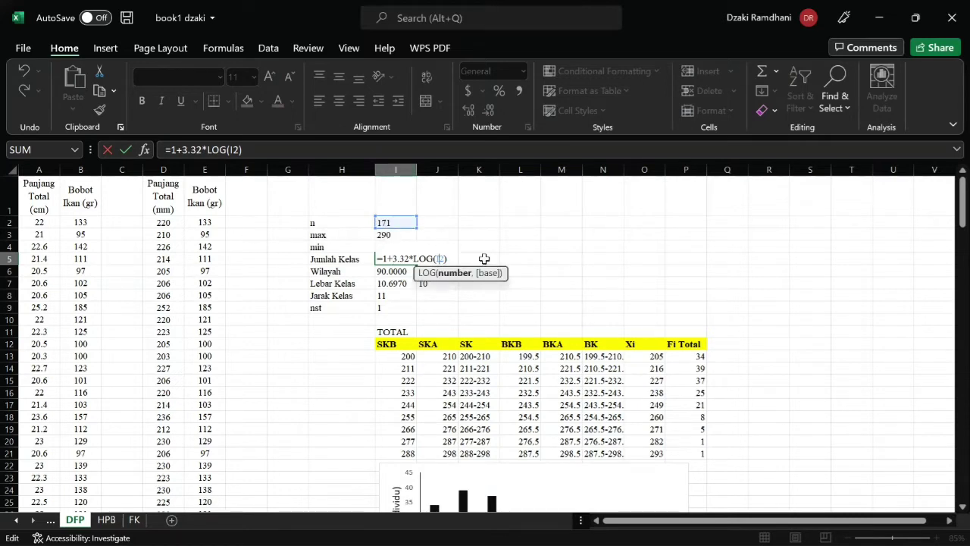
{"action": "key", "text": "Return"}
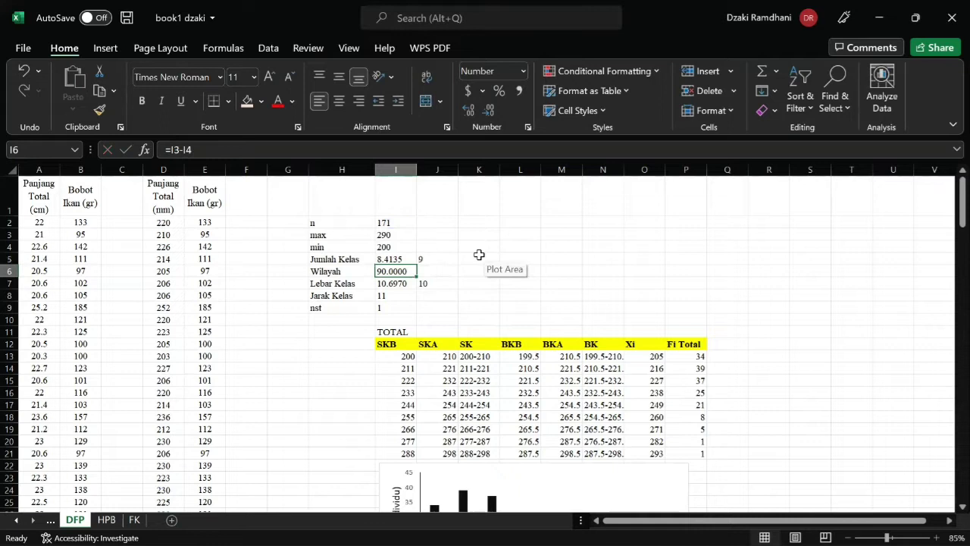
{"action": "left_click", "coordinate": [397, 259]}
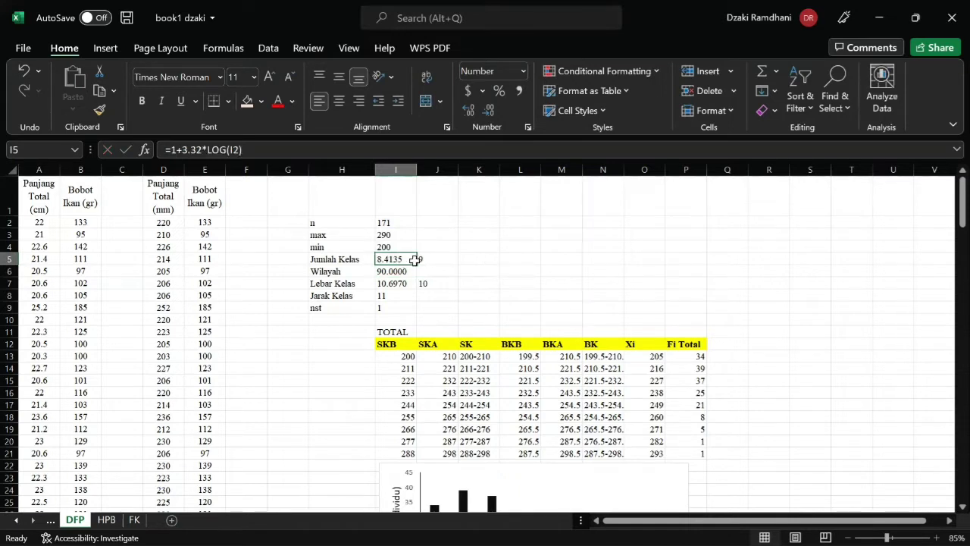
{"action": "left_click", "coordinate": [441, 259]}
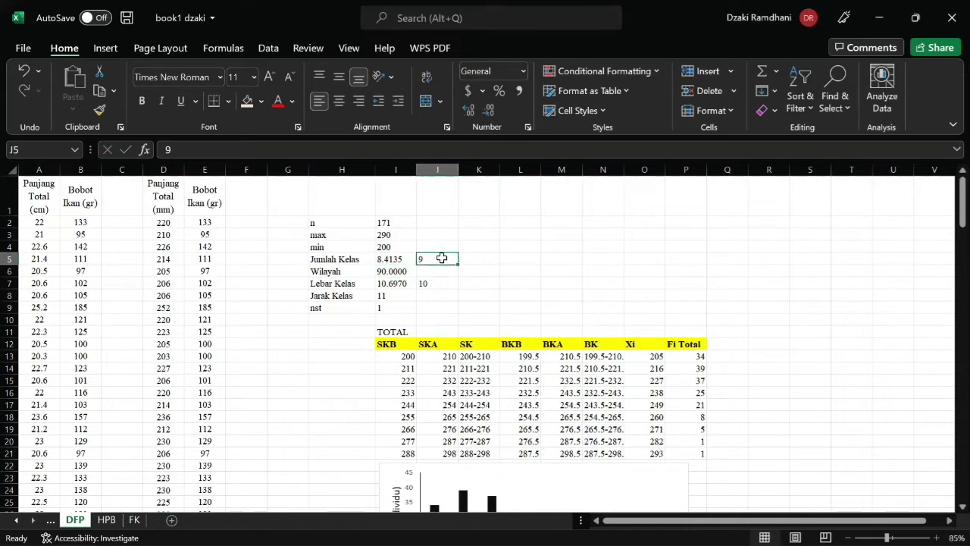
Step: Examine the Wilayah formula in I6, which subtracts the minimum from the maximum length
{"action": "left_click", "coordinate": [400, 275]}
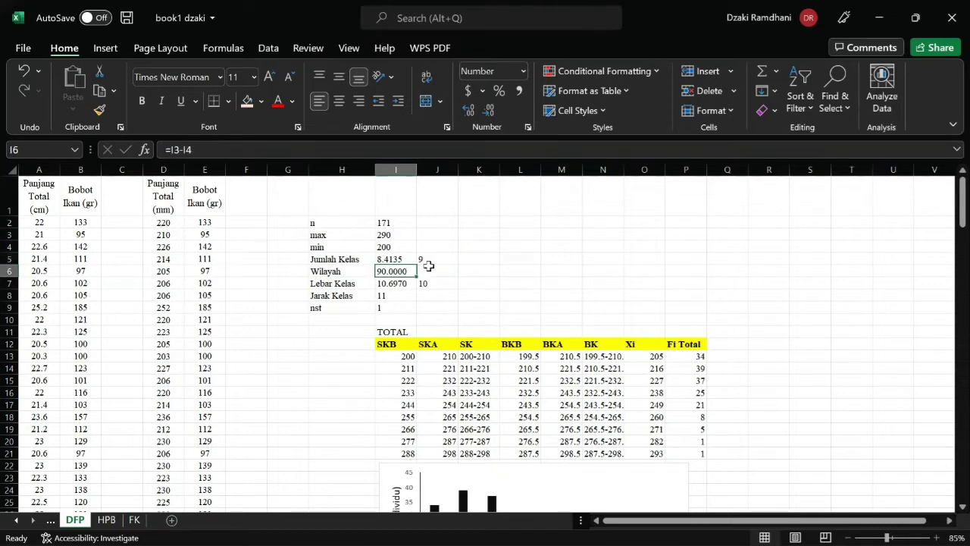
{"action": "double_click", "coordinate": [403, 271]}
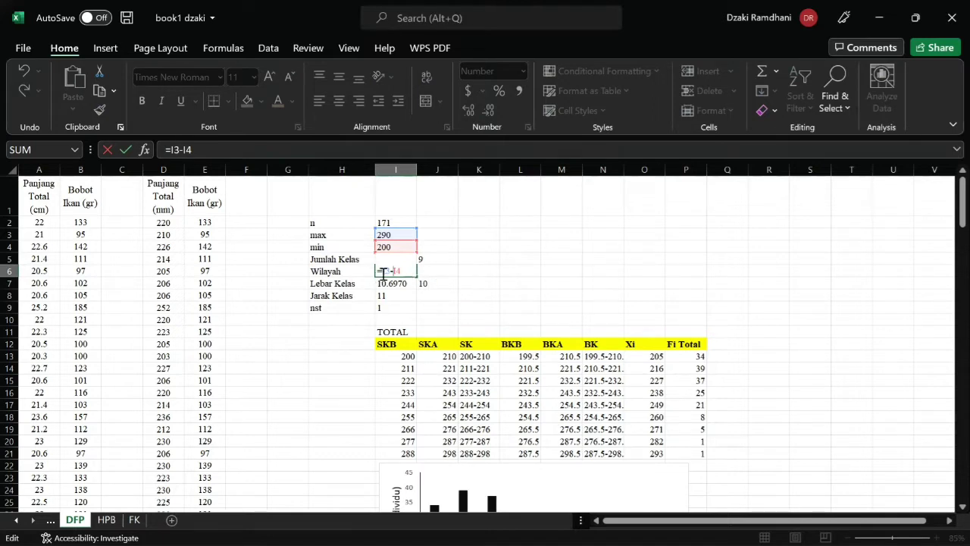
{"action": "left_click", "coordinate": [433, 271]}
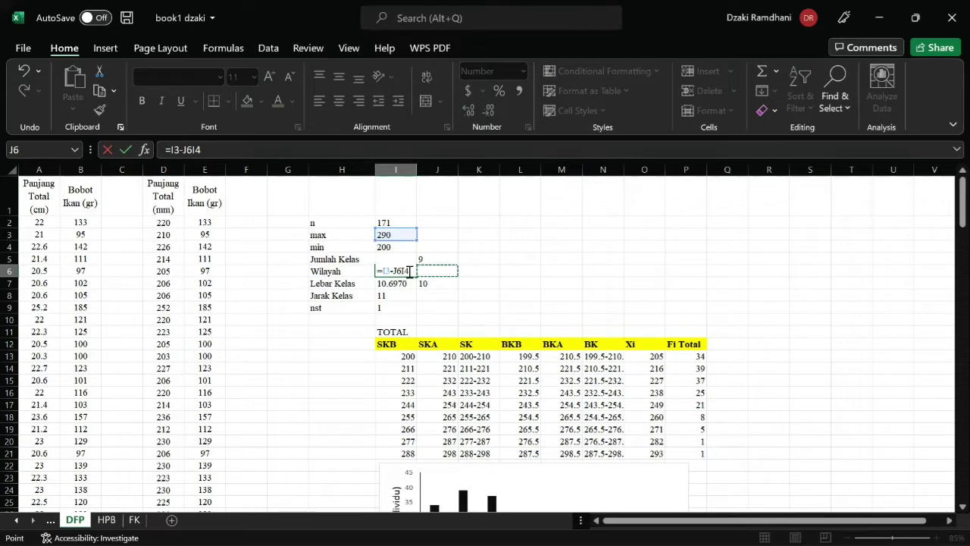
{"action": "key", "text": "Return"}
{"action": "key", "text": "ctrl+z"}
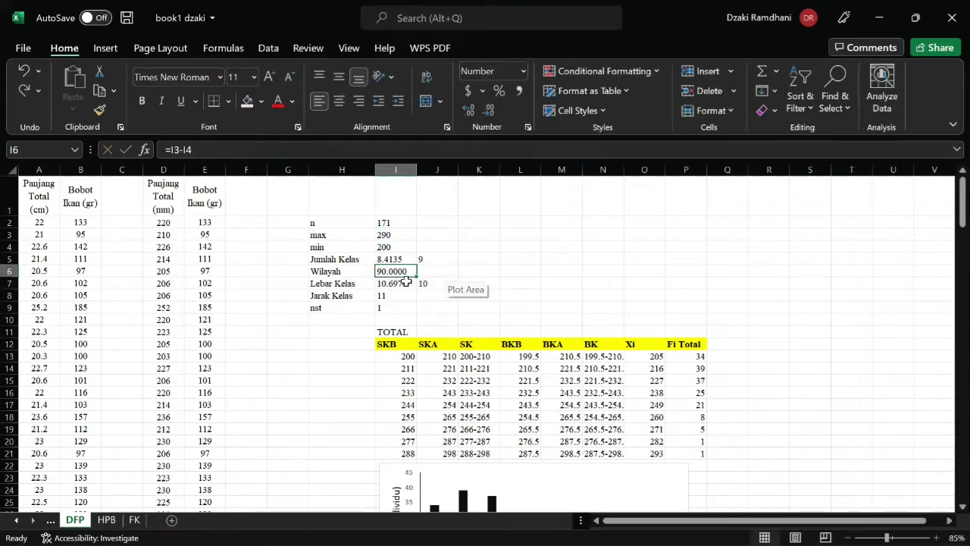
Step: Format the Wilayah value in I6 to show no decimal places
{"action": "left_click", "coordinate": [488, 110]}
{"action": "left_click", "coordinate": [489, 111]}
{"action": "left_click", "coordinate": [488, 111]}
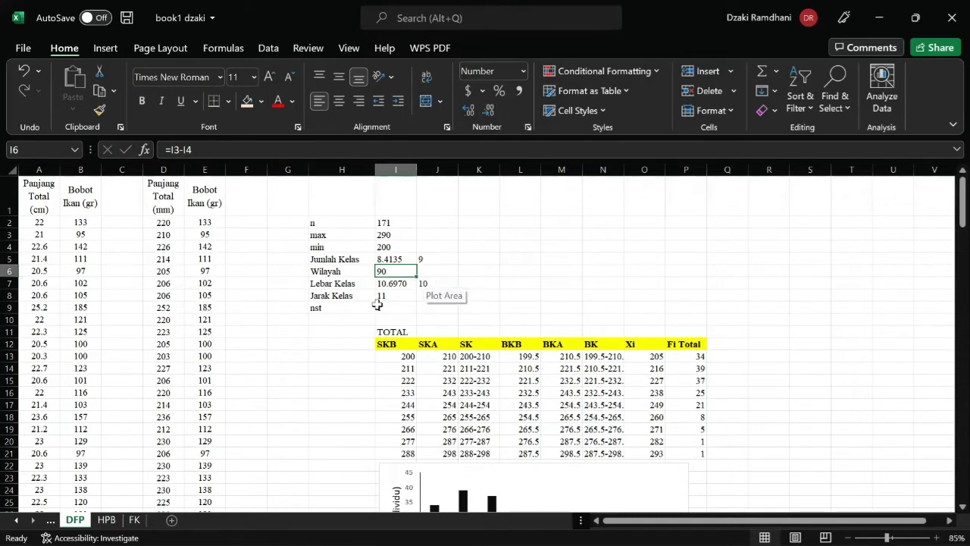
Step: Examine the Lebar Kelas formula in I7, the rounded width in J7, and the Wilayah and class count cells it relies on
{"action": "left_click", "coordinate": [390, 285]}
{"action": "double_click", "coordinate": [400, 284]}
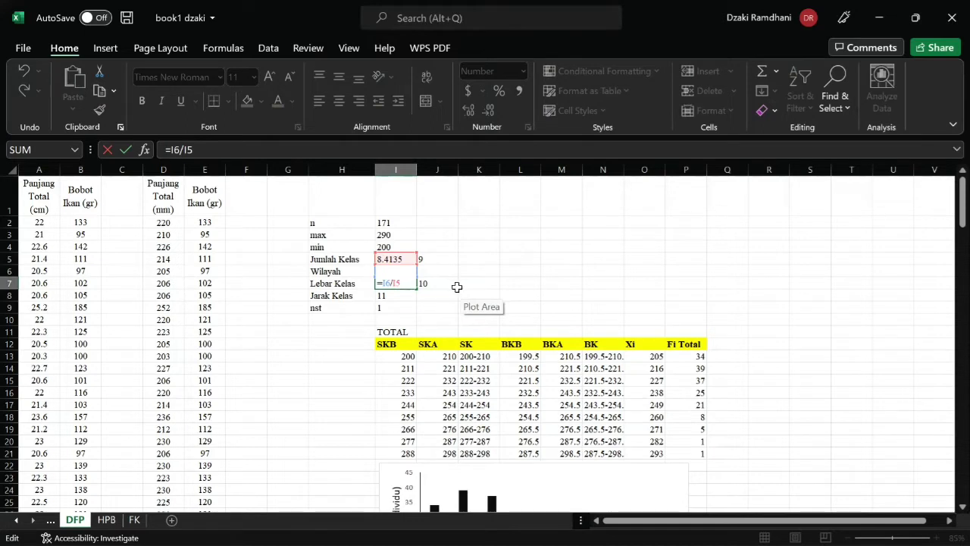
{"action": "left_click", "coordinate": [457, 286]}
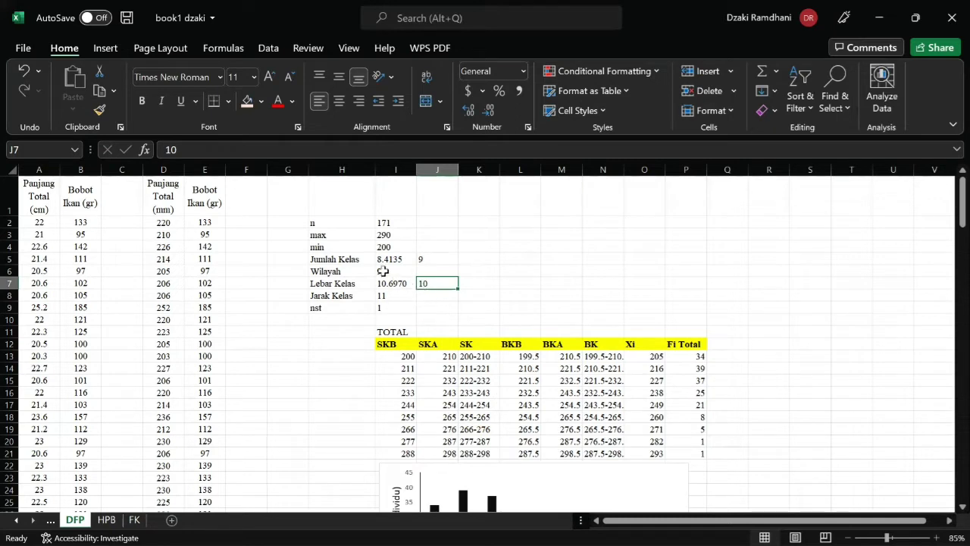
{"action": "left_click", "coordinate": [385, 271]}
{"action": "left_click", "coordinate": [418, 260]}
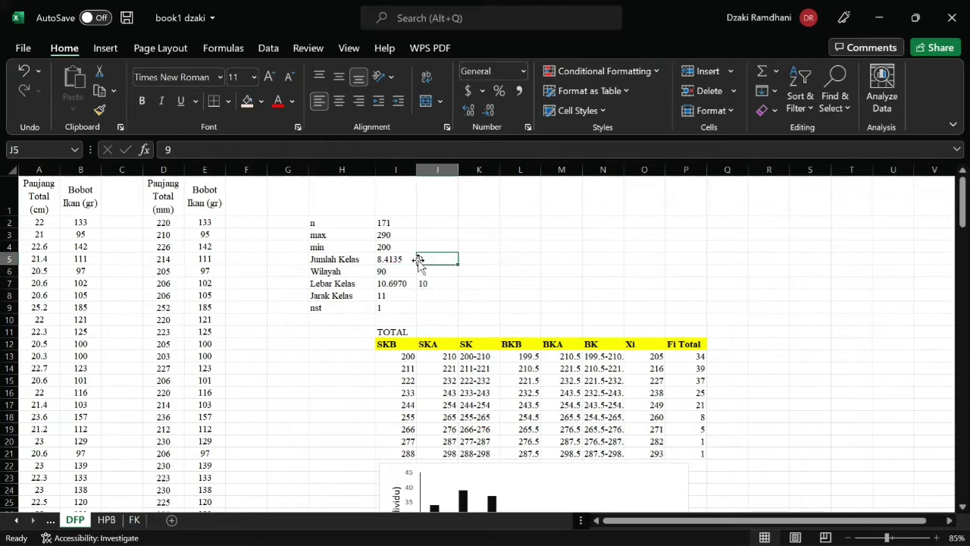
Step: Examine the Jarak Kelas formula in I8 and the nst value in I9
{"action": "left_click", "coordinate": [396, 299]}
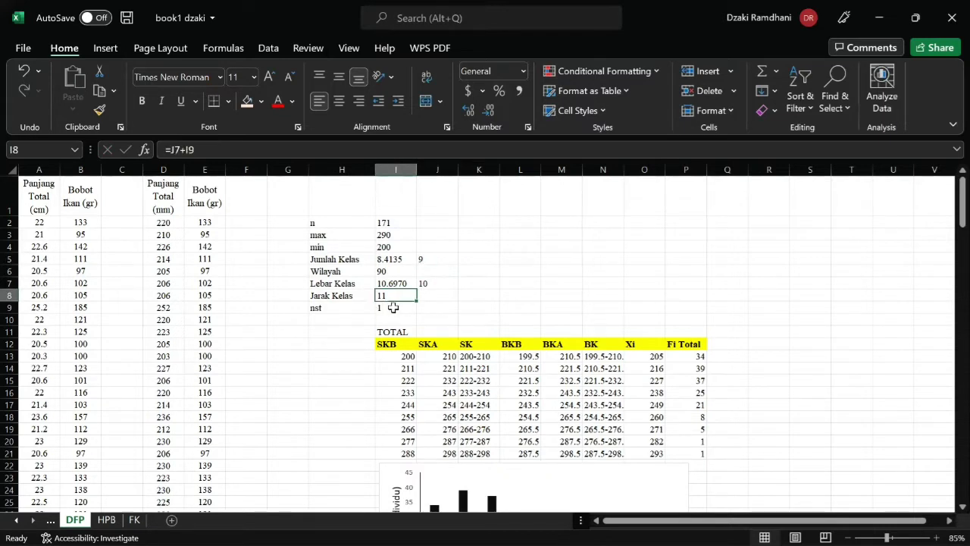
{"action": "left_click", "coordinate": [393, 307]}
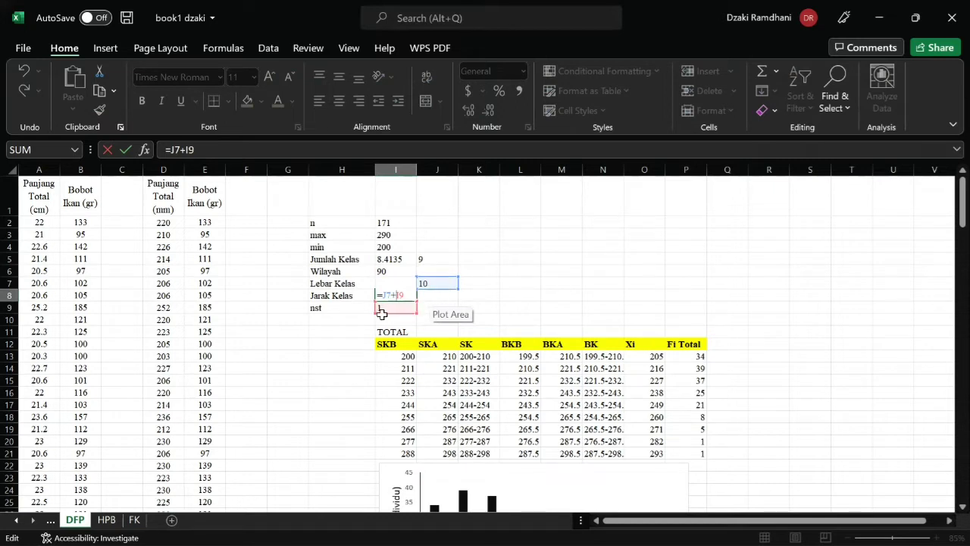
{"action": "key", "text": "Return"}
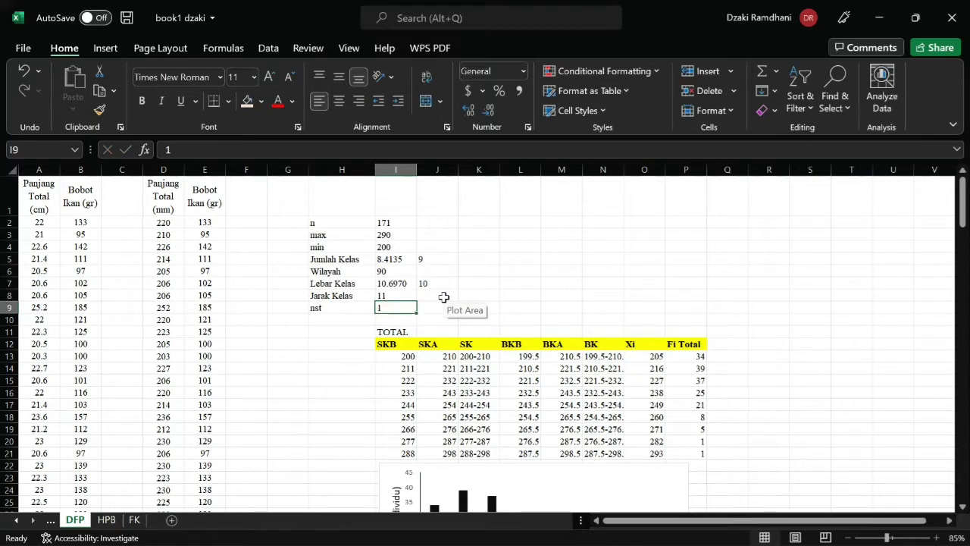
Step: Examine the class table headers and the first SKB formula in I13, which refers to the minimum in I4
{"action": "left_click_drag", "start_coordinate": [386, 346], "coordinate": [479, 337]}
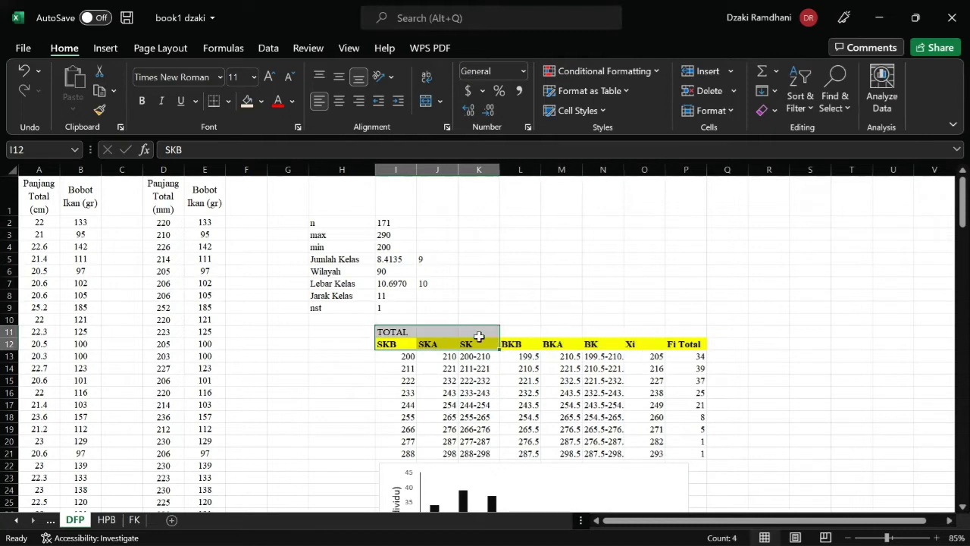
{"action": "left_click", "coordinate": [453, 308]}
{"action": "left_click", "coordinate": [389, 358]}
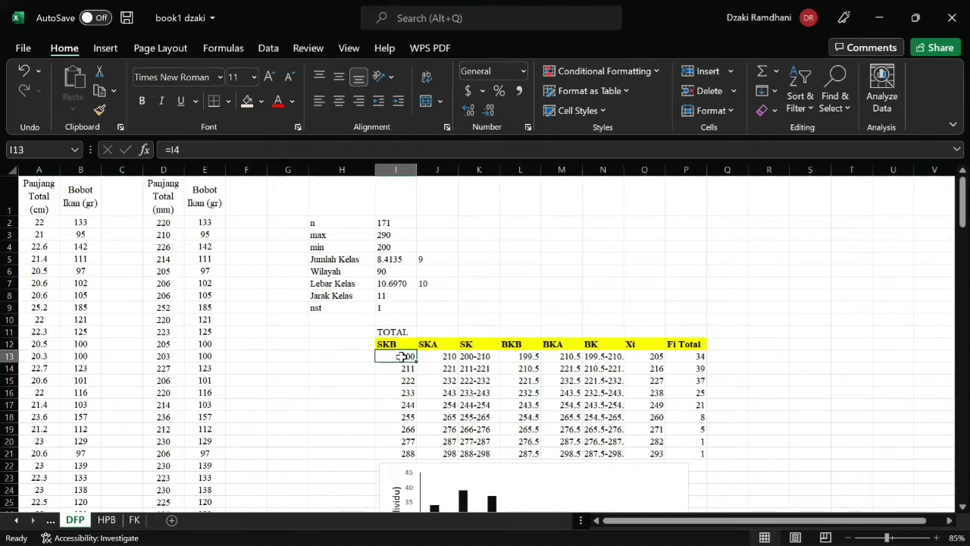
{"action": "left_click", "coordinate": [385, 248]}
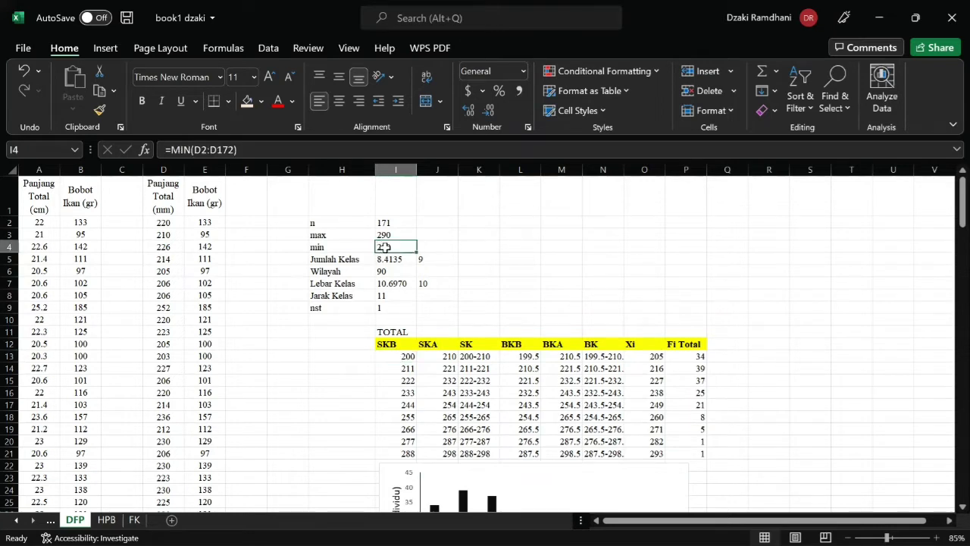
{"action": "double_click", "coordinate": [390, 357]}
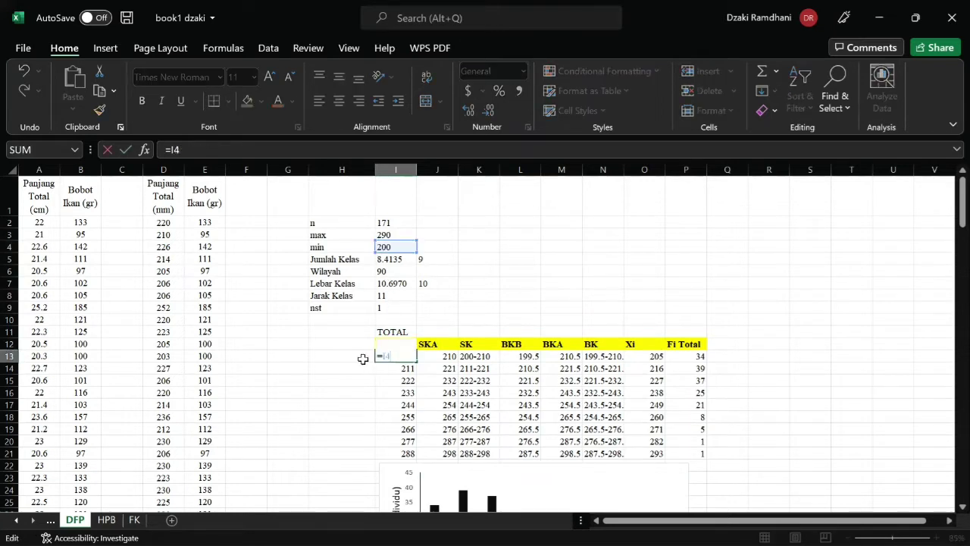
{"action": "key", "text": "Escape"}
Step: Re-enter the second SKB formula in I14 as =I13+$I$8, with an absolute reference to the Jarak Kelas cell
{"action": "left_click", "coordinate": [389, 367]}
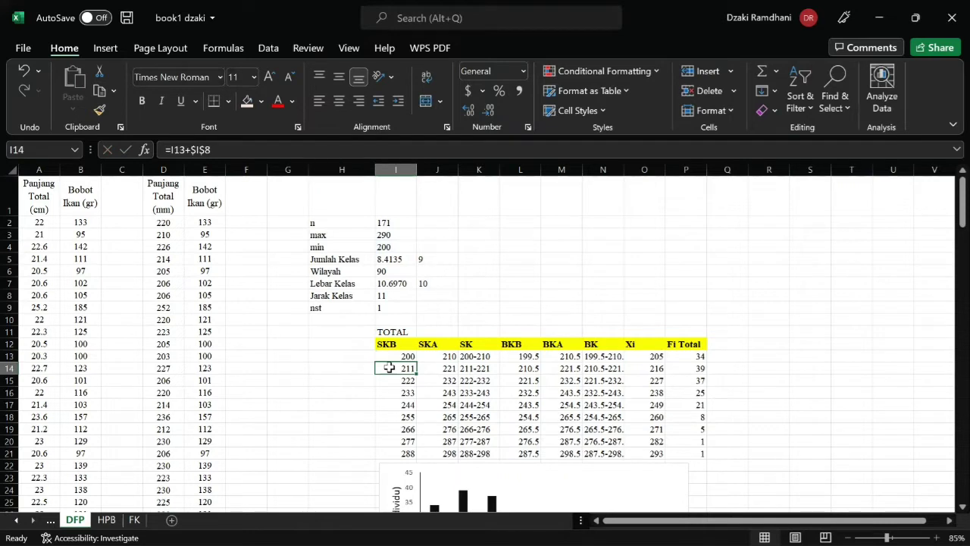
{"action": "double_click", "coordinate": [389, 367]}
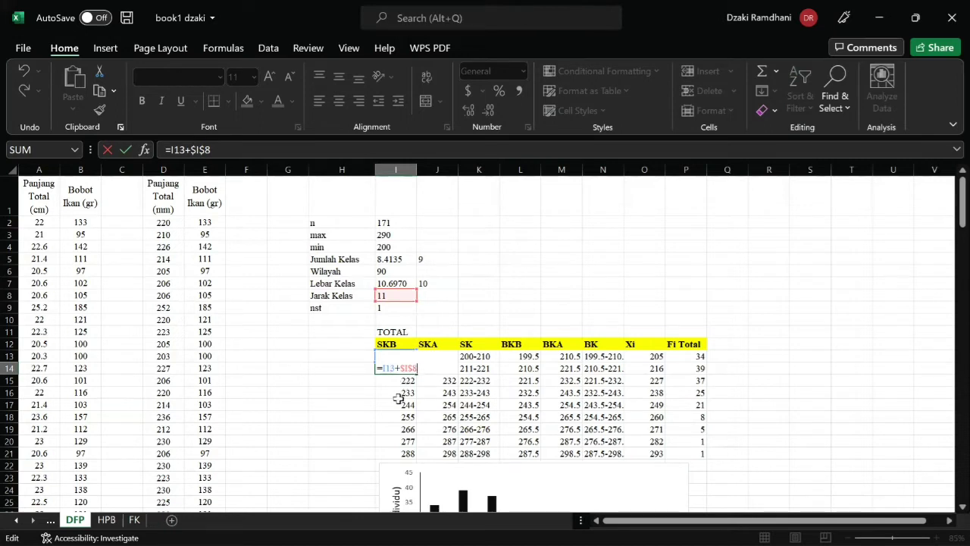
{"action": "key", "text": "BackSpace"}
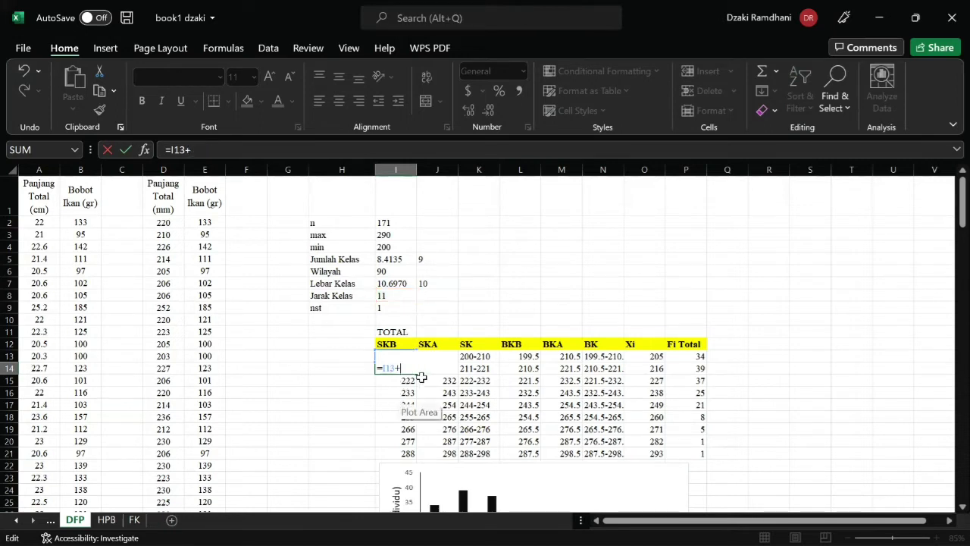
{"action": "left_click", "coordinate": [394, 297]}
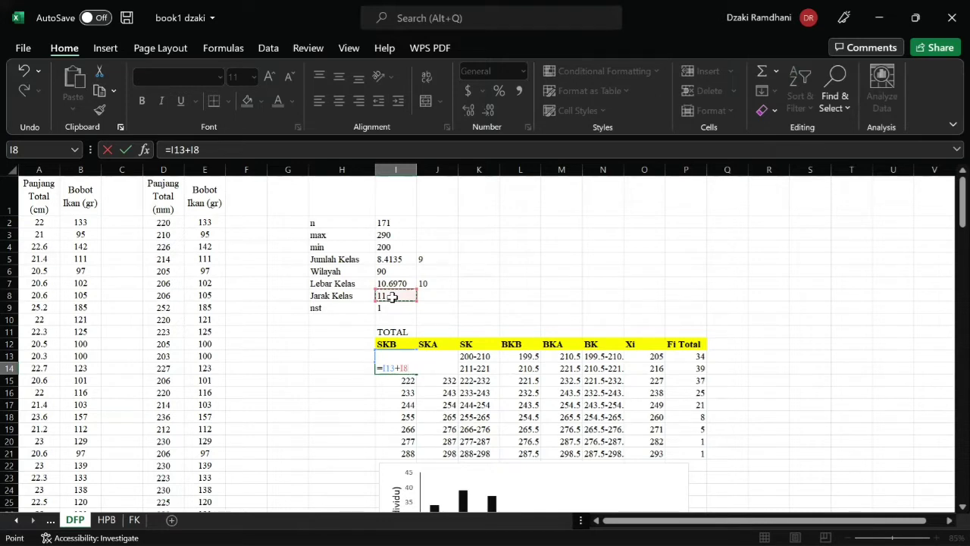
{"action": "key", "text": "F4"}
{"action": "left_click", "coordinate": [405, 370]}
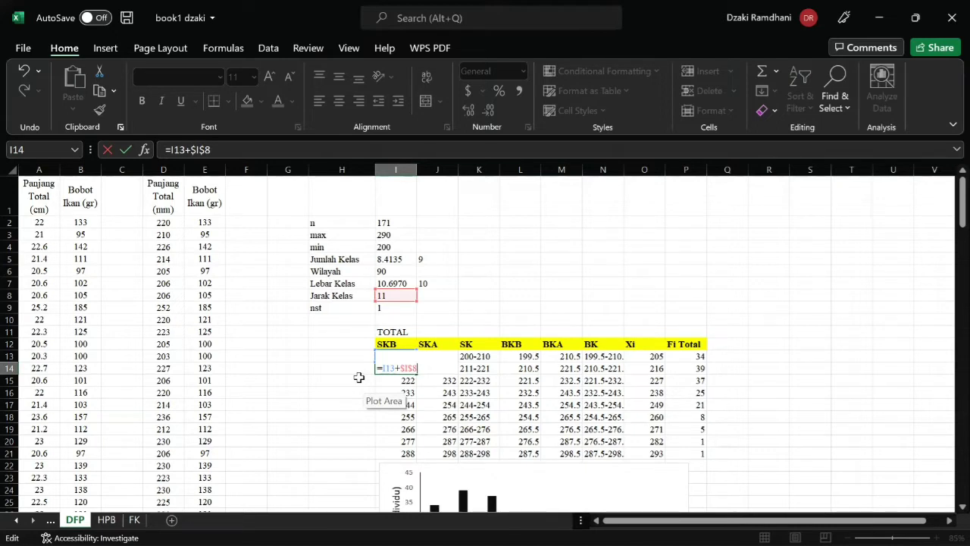
{"action": "key", "text": "Return"}
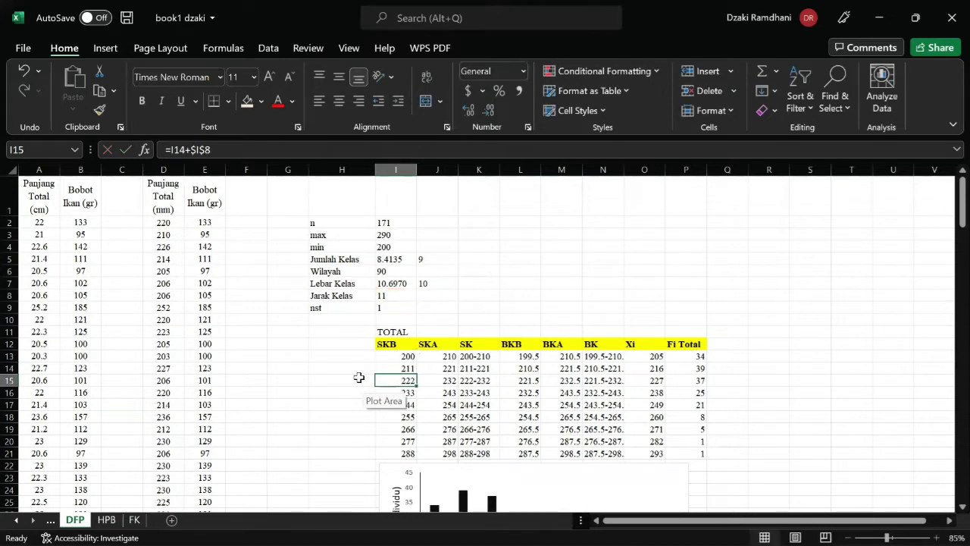
Step: Clear the SKB values in I15:I21 and fill the I14 formula down through I21
{"action": "left_click_drag", "start_coordinate": [399, 378], "coordinate": [399, 452]}
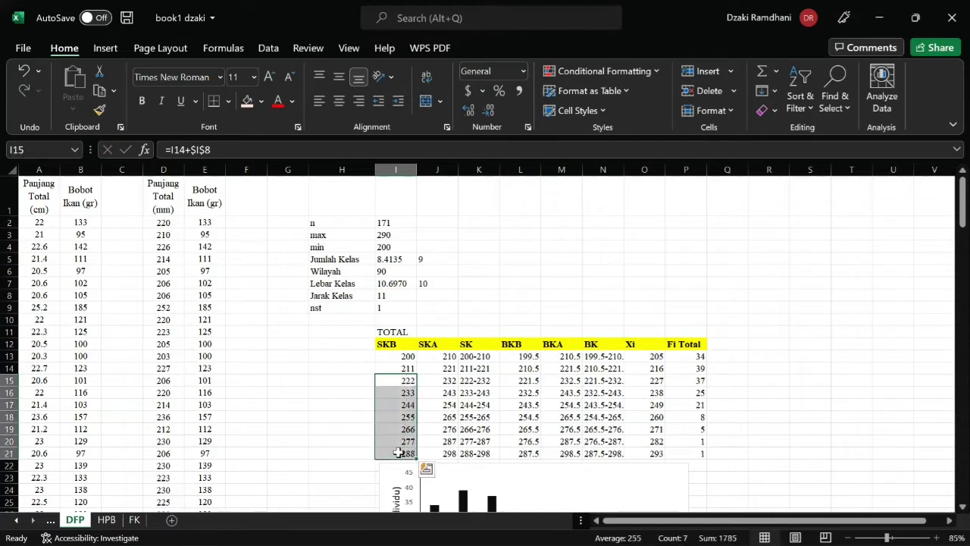
{"action": "key", "text": "Delete"}
{"action": "left_click", "coordinate": [408, 368]}
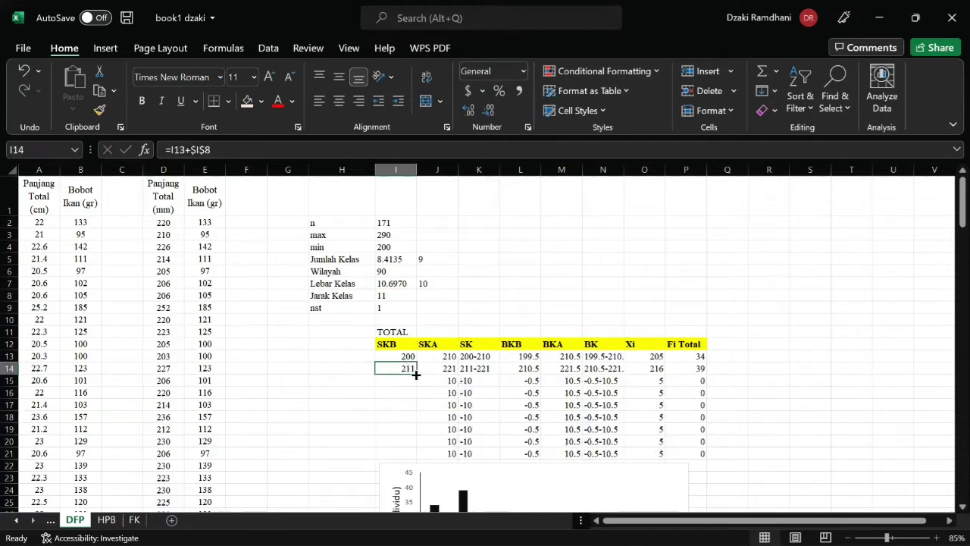
{"action": "double_click", "coordinate": [416, 372]}
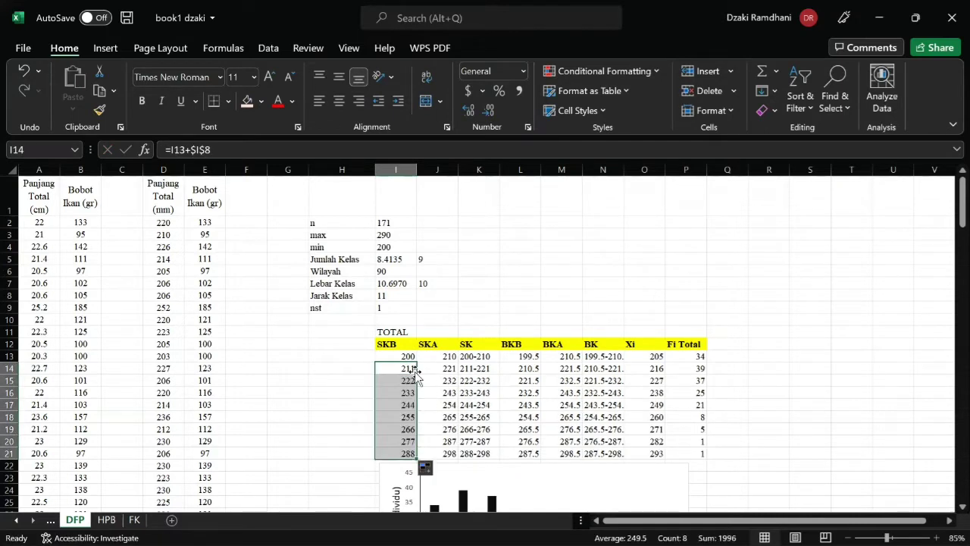
Step: Re-enter the first SKA formula in J13 as =I13+$J$7, with an absolute reference to the rounded Lebar Kelas
{"action": "left_click", "coordinate": [437, 357]}
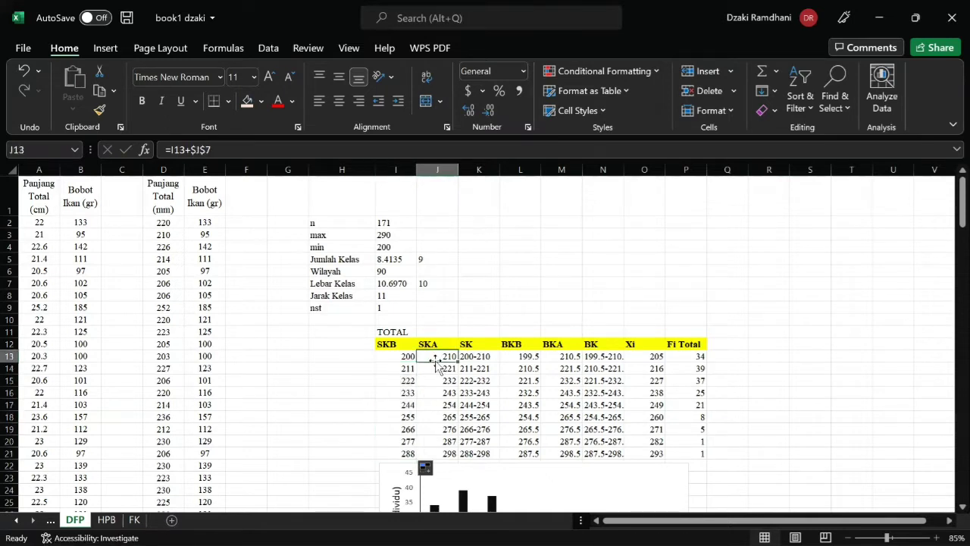
{"action": "double_click", "coordinate": [440, 356]}
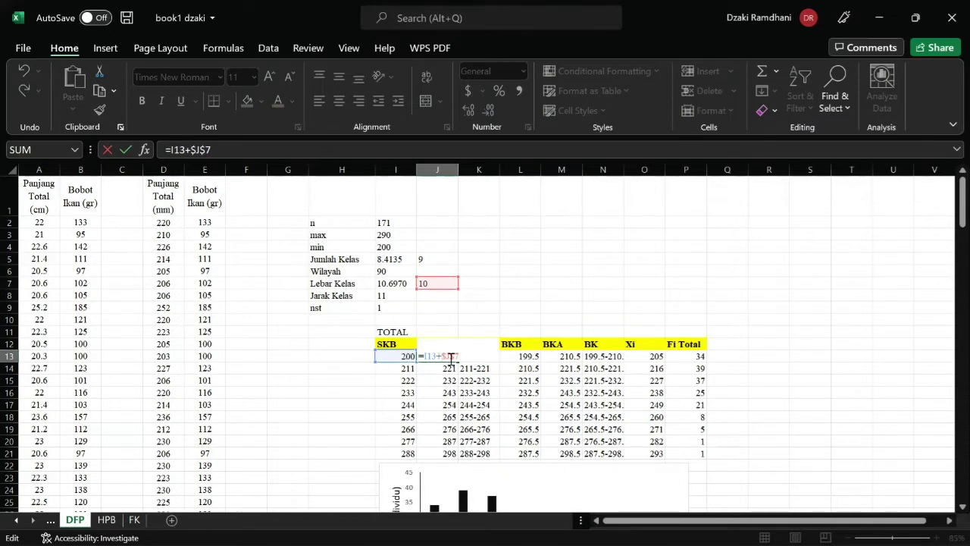
{"action": "left_click", "coordinate": [355, 383]}
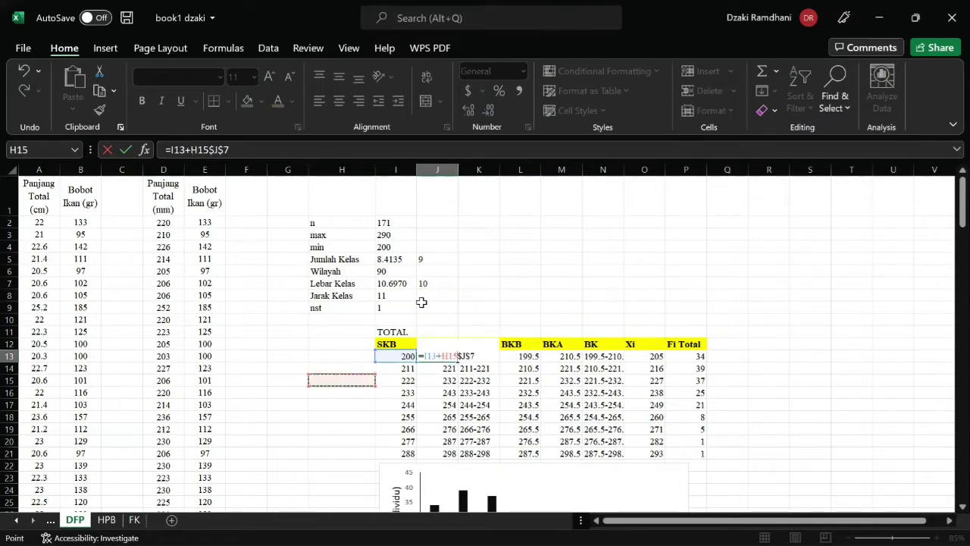
{"action": "key", "text": "Return"}
{"action": "left_click", "coordinate": [450, 364]}
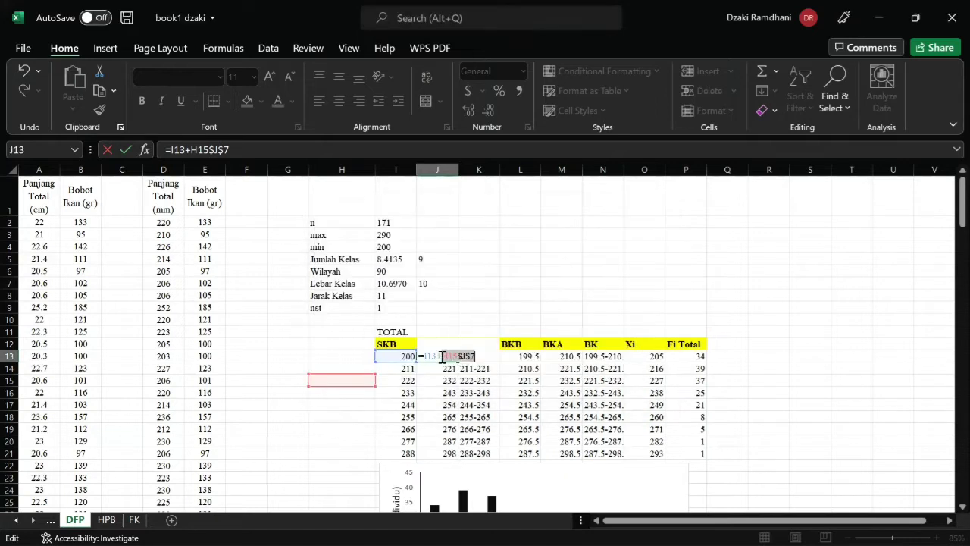
{"action": "key", "text": "BackSpace"}
{"action": "left_click", "coordinate": [470, 295]}
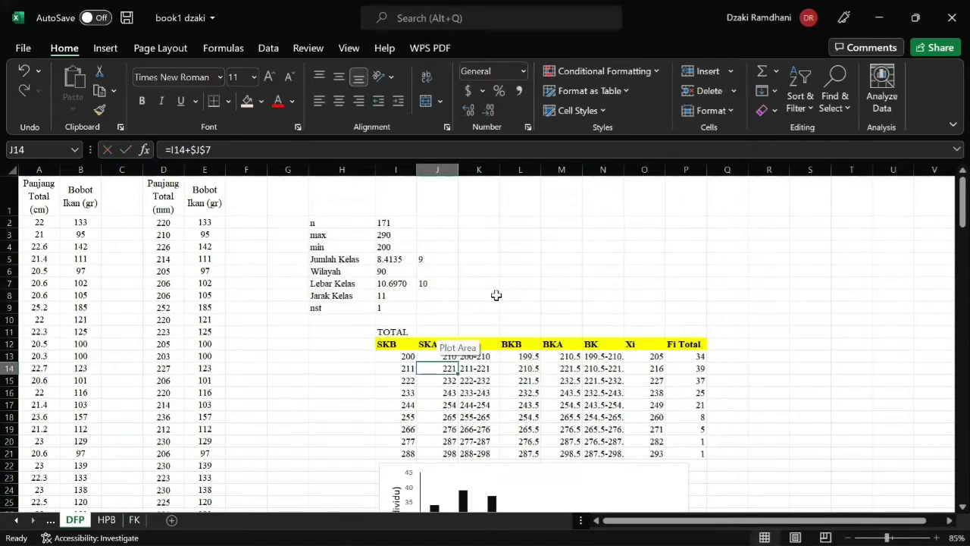
Step: Try to re-enter the second SKA formula in J14 by adding the rounded Lebar Kelas in J7 to I14
{"action": "double_click", "coordinate": [439, 368]}
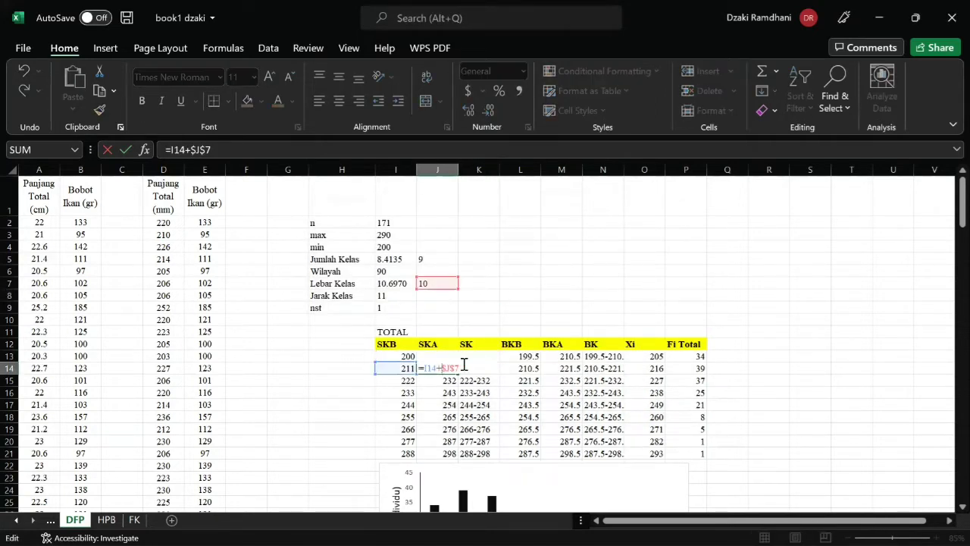
{"action": "left_click", "coordinate": [446, 320]}
{"action": "key", "text": "Return"}
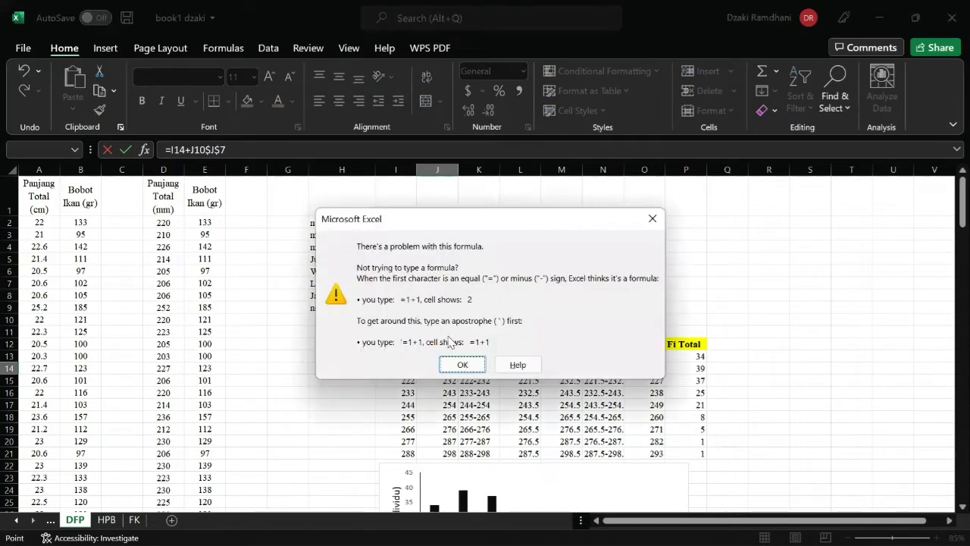
{"action": "left_click", "coordinate": [460, 364]}
{"action": "left_click", "coordinate": [439, 283]}
{"action": "key", "text": "Return"}
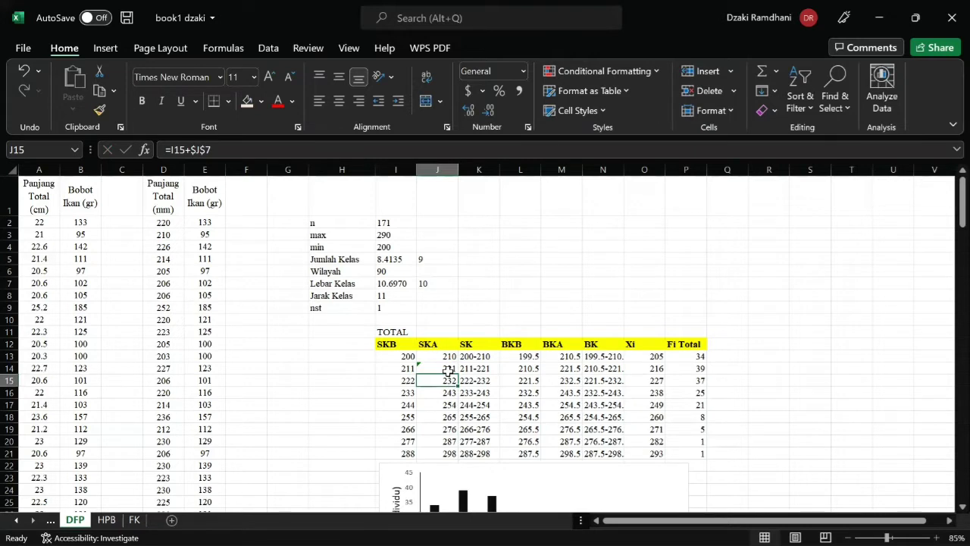
Step: Clear the SKA values in J14:J21 and fill the J13 formula down through J21
{"action": "left_click", "coordinate": [447, 369]}
{"action": "left_click_drag", "start_coordinate": [447, 369], "coordinate": [447, 453]}
{"action": "key", "text": "Delete"}
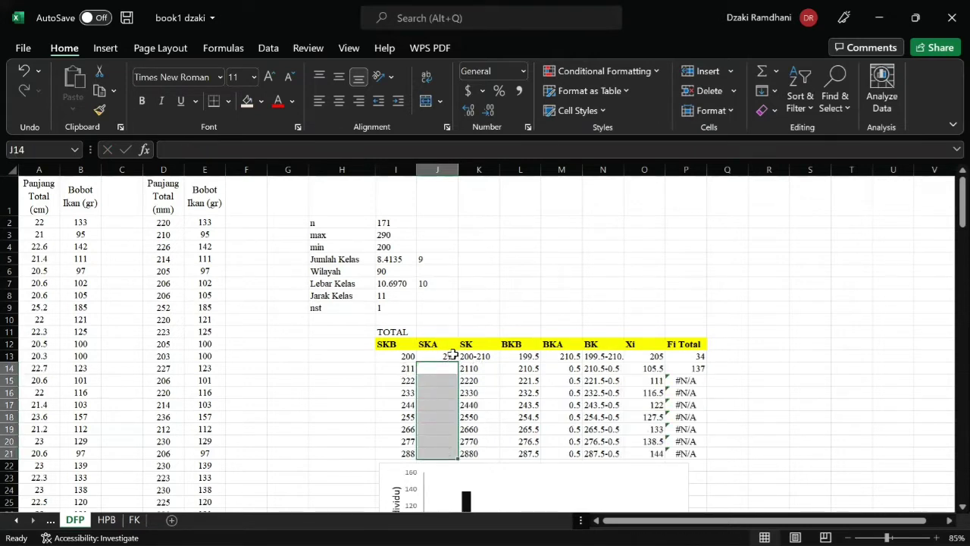
{"action": "left_click", "coordinate": [449, 356]}
{"action": "double_click", "coordinate": [457, 361]}
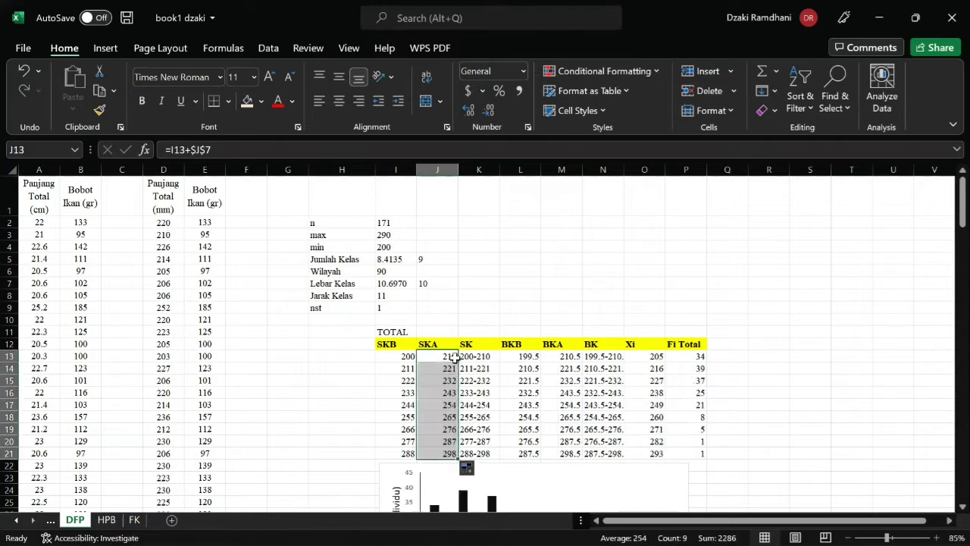
Step: Confirm the SK formula =I13&-J13 in K13 and fill it down through K21
{"action": "left_click", "coordinate": [492, 359]}
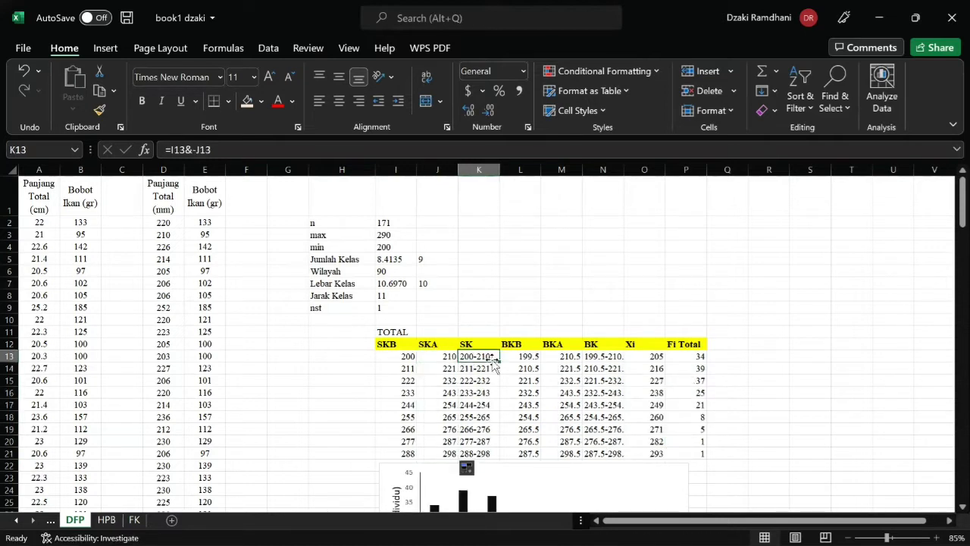
{"action": "double_click", "coordinate": [483, 356]}
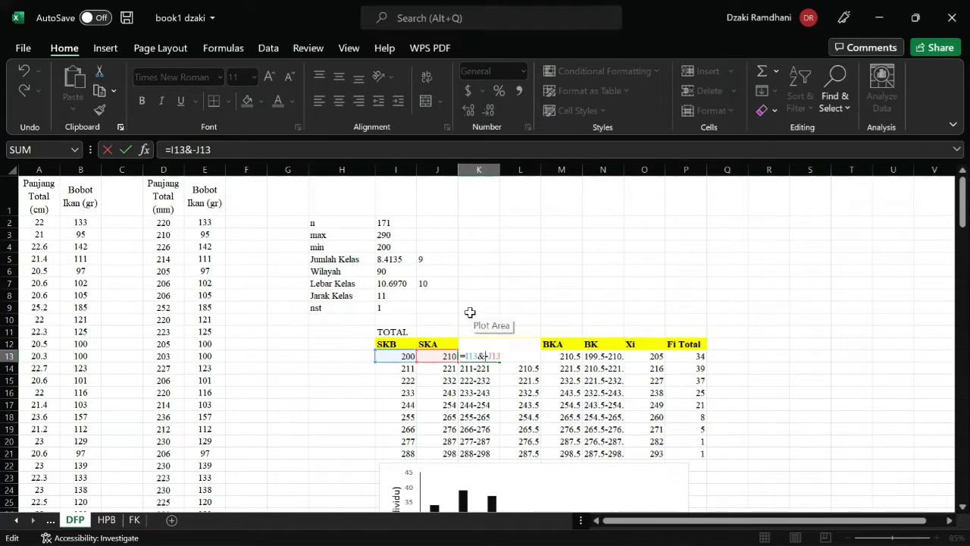
{"action": "key", "text": "Return"}
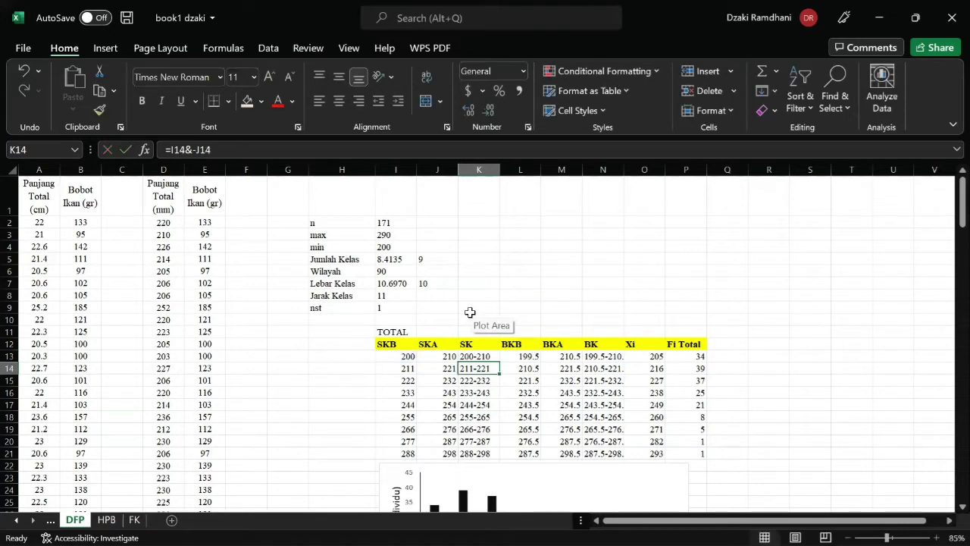
{"action": "left_click", "coordinate": [493, 357]}
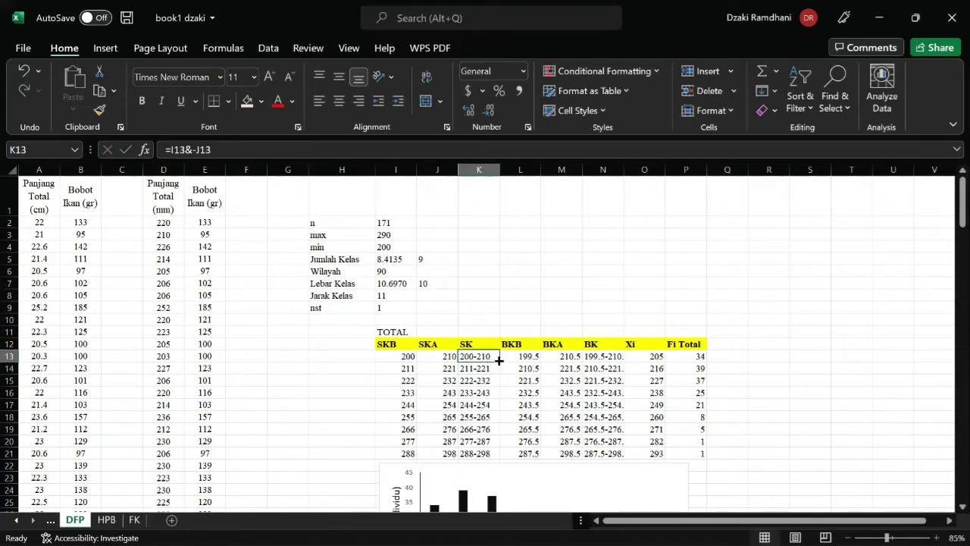
{"action": "double_click", "coordinate": [499, 360]}
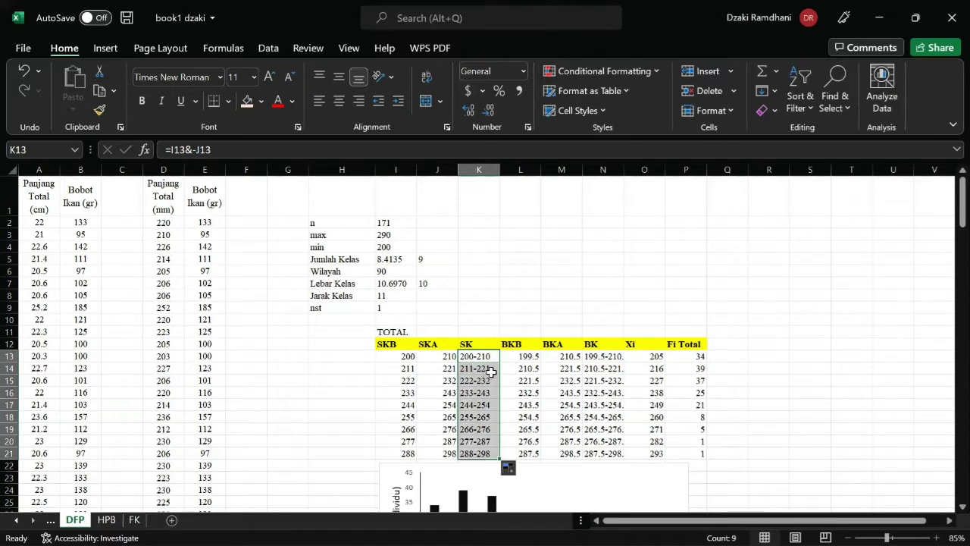
{"action": "left_click", "coordinate": [523, 356]}
{"action": "double_click", "coordinate": [523, 356]}
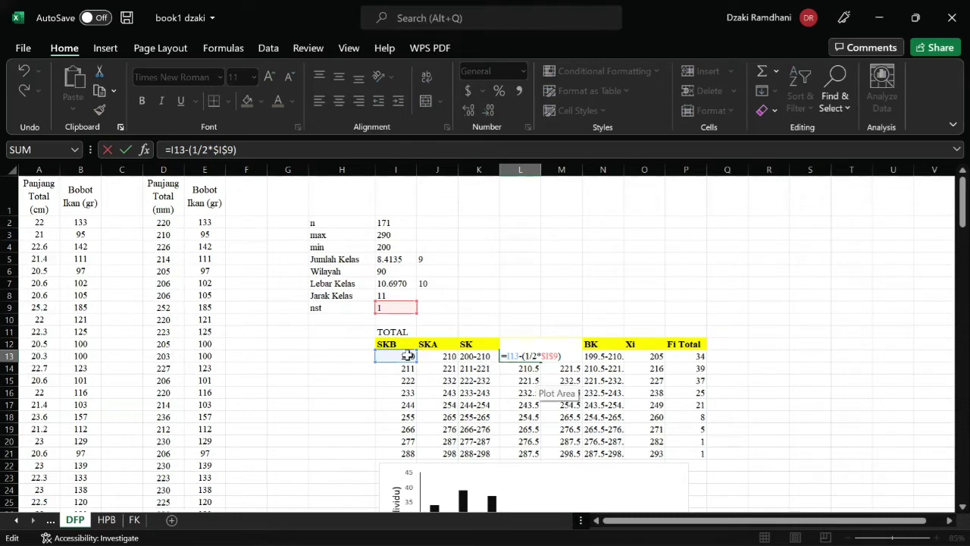
{"action": "left_click", "coordinate": [500, 331]}
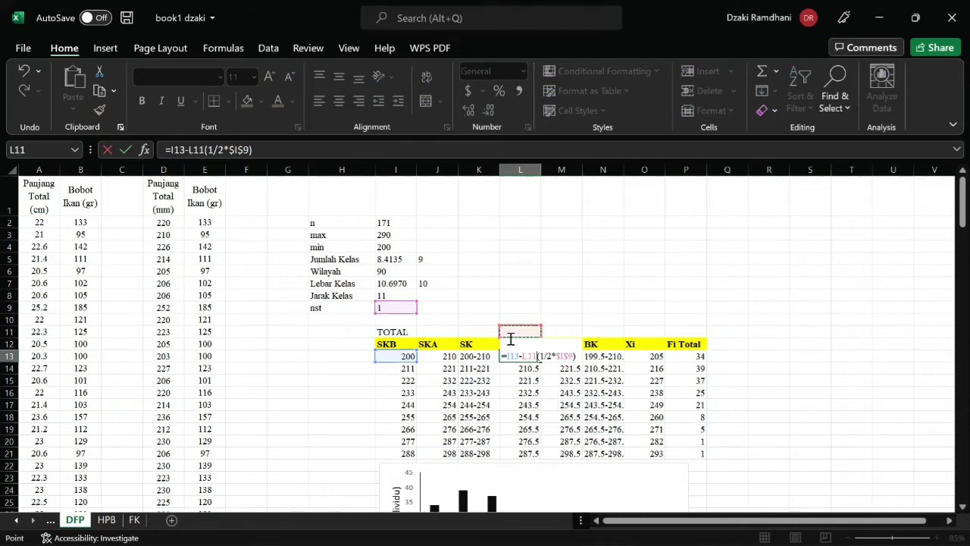
{"action": "left_click", "coordinate": [398, 307]}
{"action": "key", "text": "BackSpace"}
{"action": "key", "text": "BackSpace"}
{"action": "key", "text": "Return"}
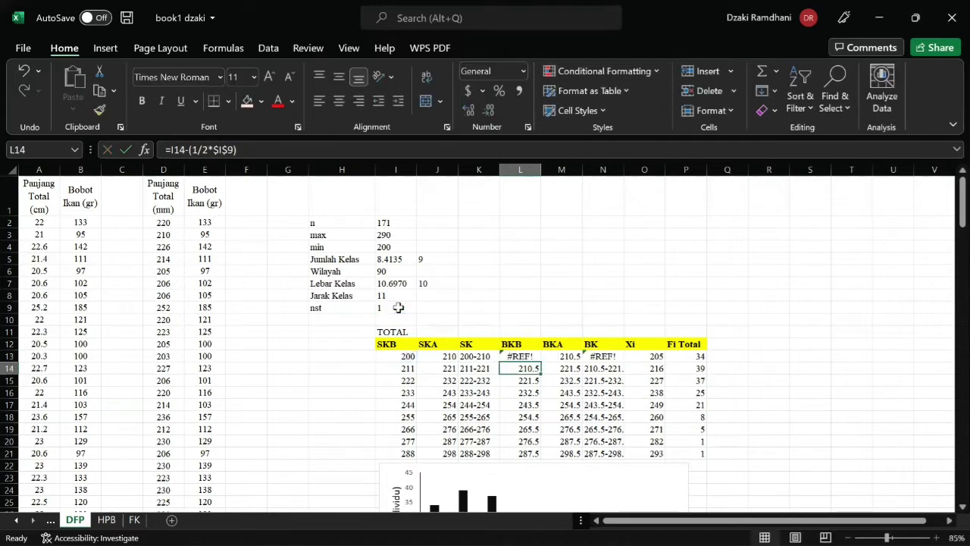
{"action": "key", "text": "Up"}
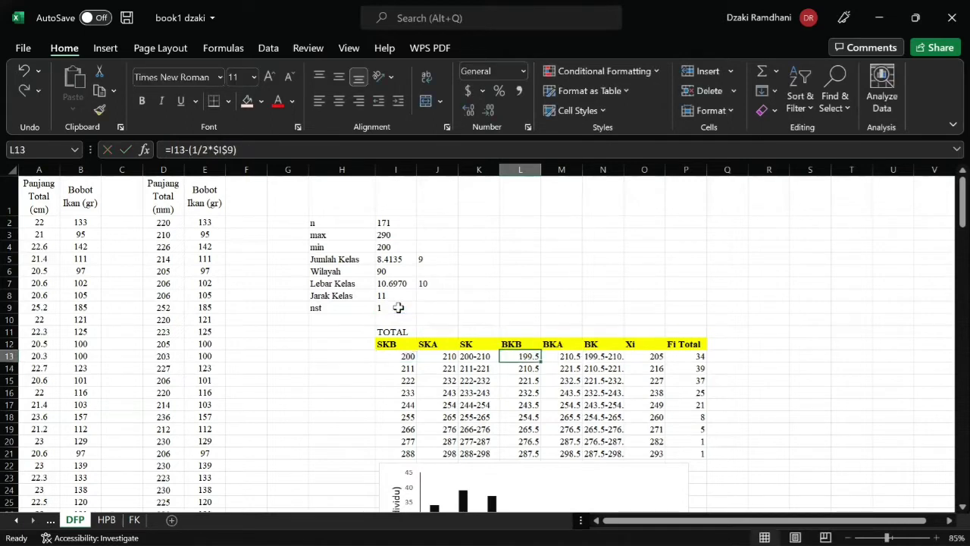
Step: Confirm the BKB formula =I13-(1/2*$I$9) in L13 and fill it down through L21
{"action": "double_click", "coordinate": [520, 355]}
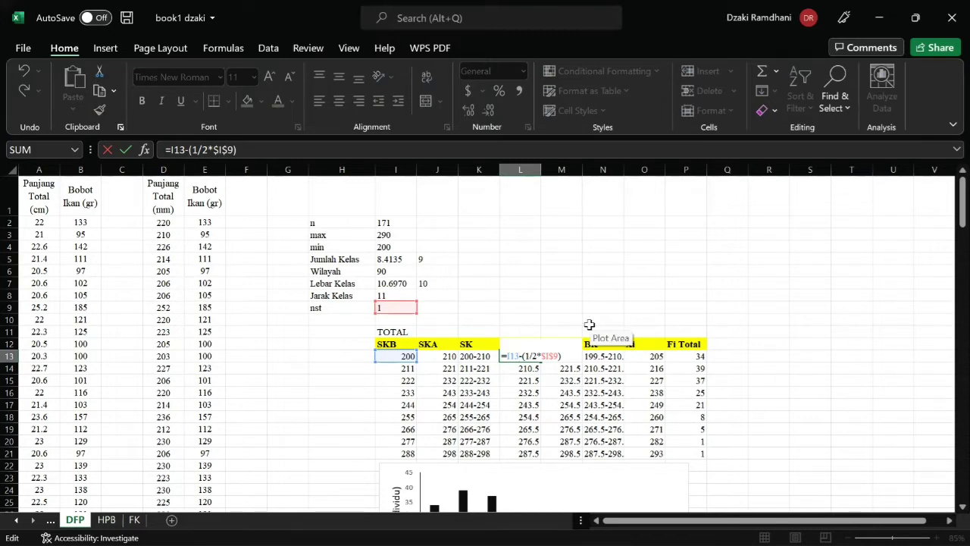
{"action": "key", "text": "Return"}
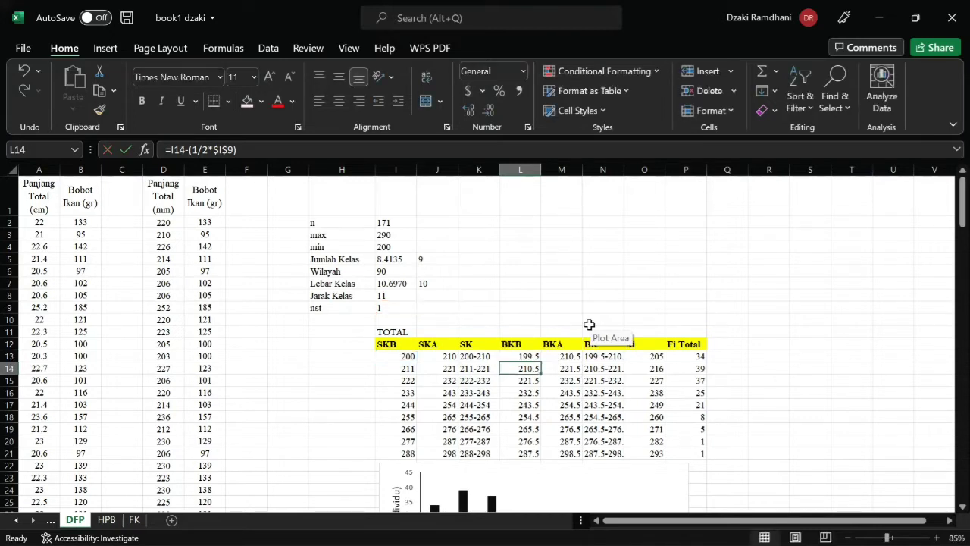
{"action": "left_click", "coordinate": [536, 358]}
{"action": "left_click_drag", "start_coordinate": [539, 361], "coordinate": [543, 364]}
{"action": "left_click", "coordinate": [543, 364]}
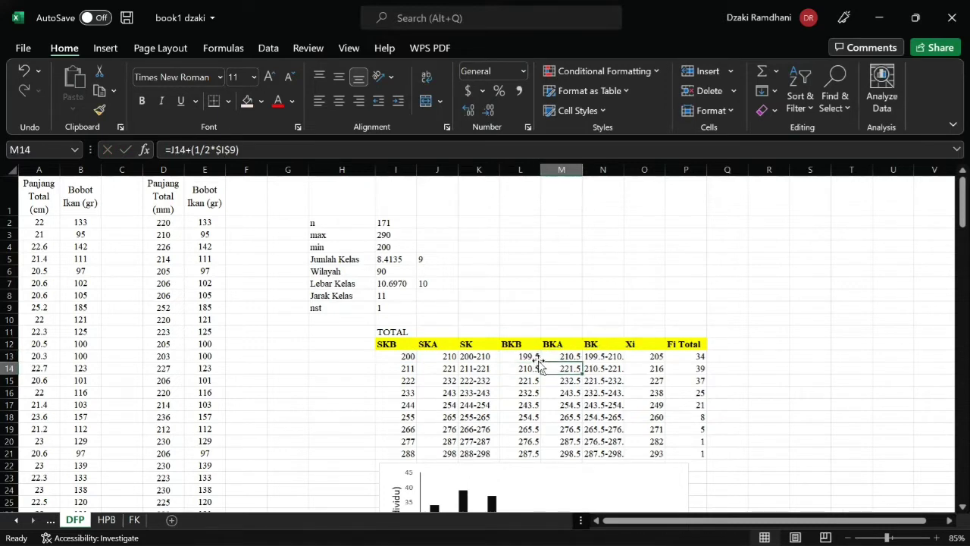
{"action": "left_click", "coordinate": [537, 359]}
{"action": "double_click", "coordinate": [539, 360]}
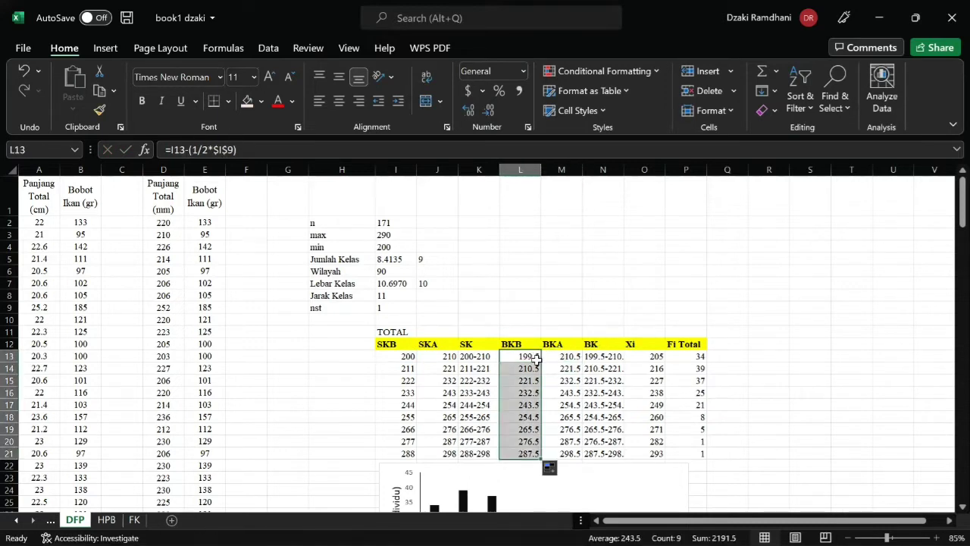
Step: Fill the BKA formula =J13+(1/2*$I$9) from M13 down through M21 and undo the fill
{"action": "double_click", "coordinate": [568, 357]}
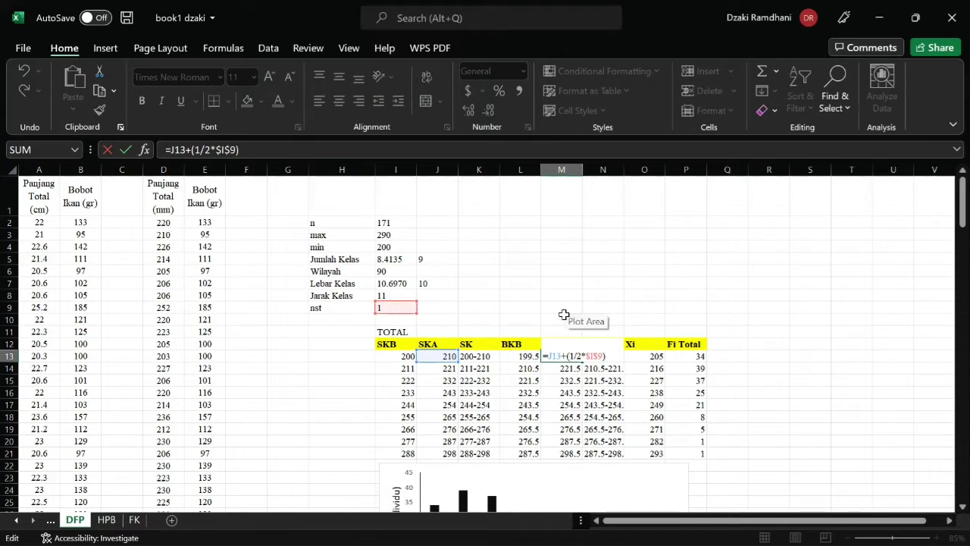
{"action": "key", "text": "Return"}
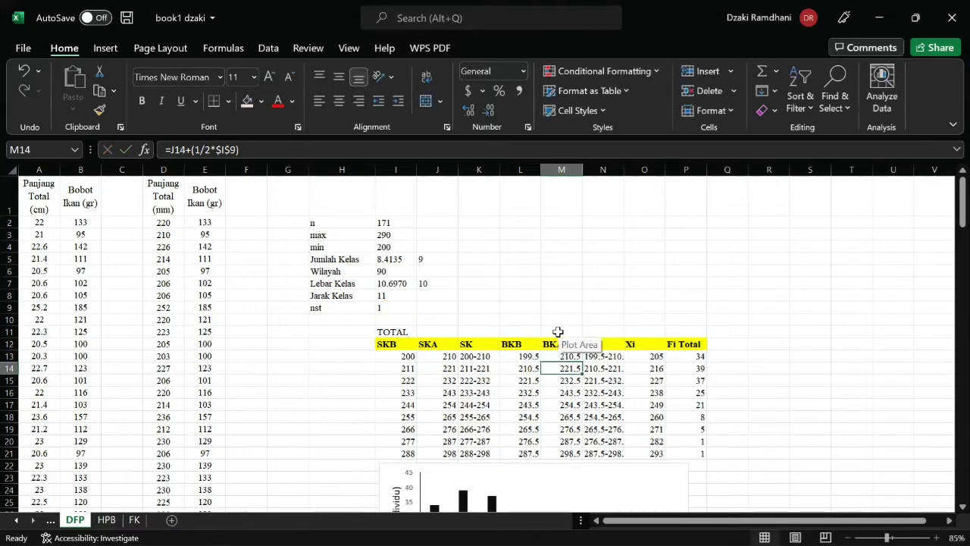
{"action": "mouse_move", "coordinate": [578, 357]}
{"action": "left_mouse_down"}
{"action": "mouse_move", "coordinate": [581, 364]}
{"action": "mouse_move", "coordinate": [576, 356]}
{"action": "left_mouse_up"}
{"action": "double_click", "coordinate": [582, 361]}
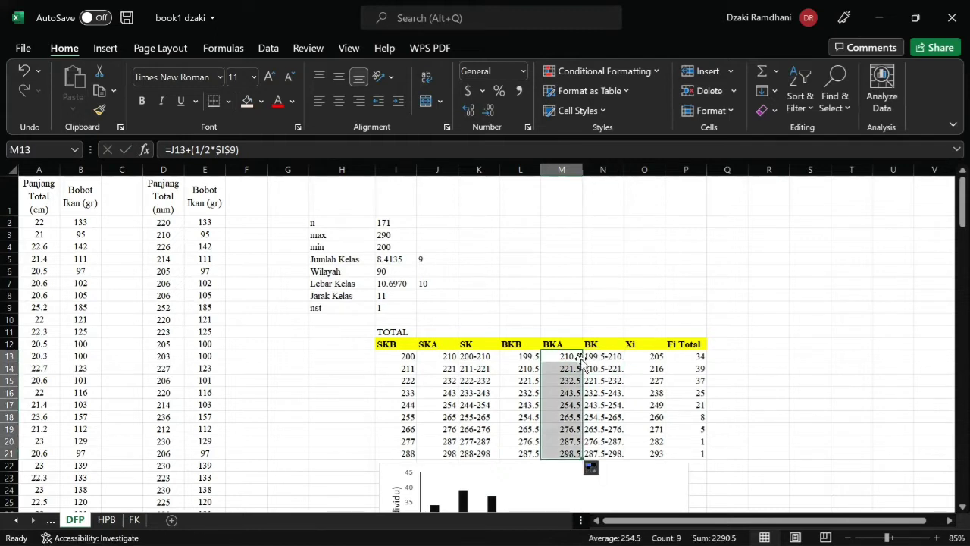
{"action": "key", "text": "ctrl+z"}
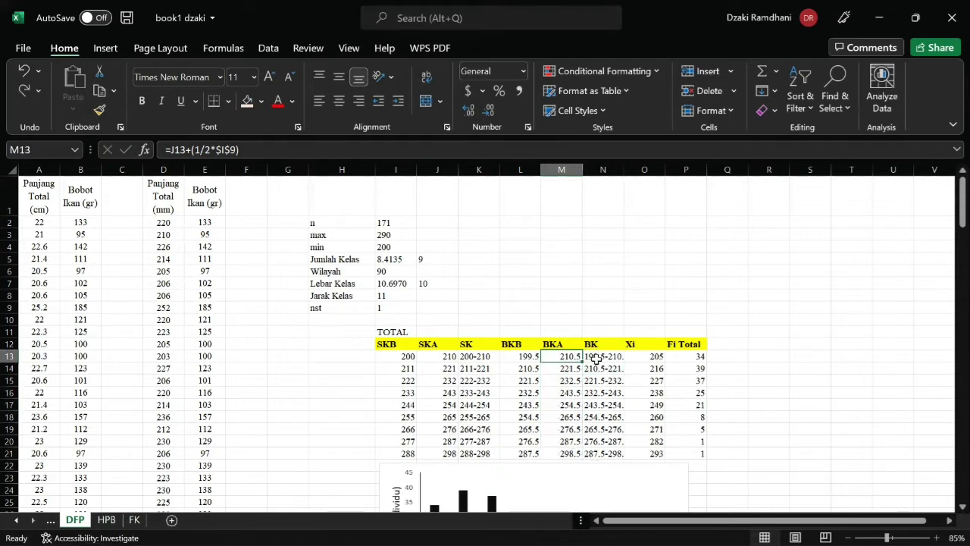
Step: Confirm the BK formula =L13&-M13 in N13 and fill it down through N21
{"action": "left_click", "coordinate": [596, 359]}
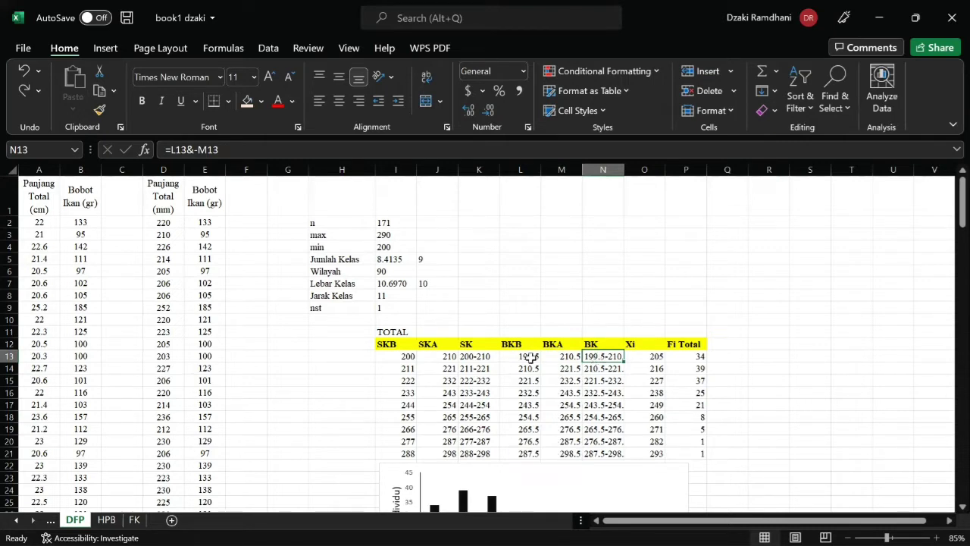
{"action": "double_click", "coordinate": [597, 356]}
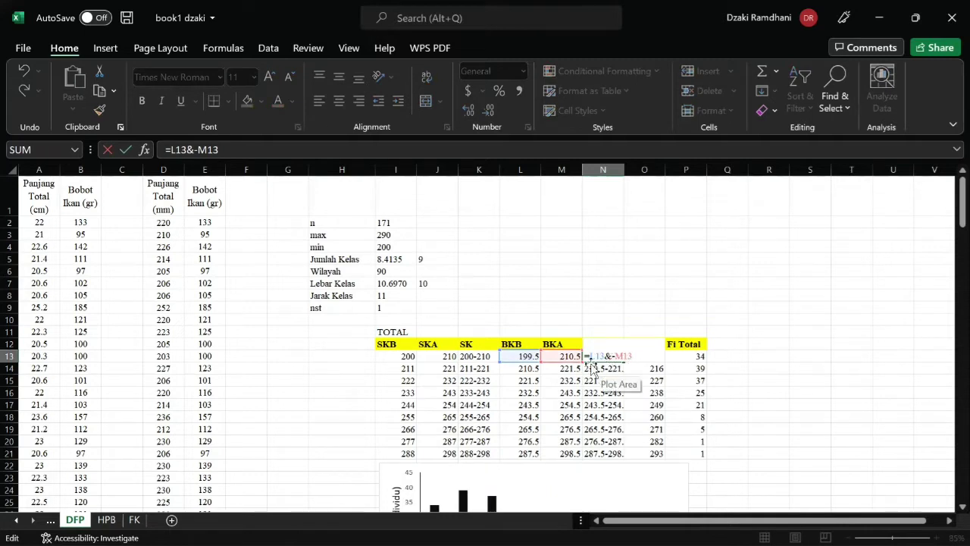
{"action": "key", "text": "Return"}
{"action": "left_click", "coordinate": [650, 357]}
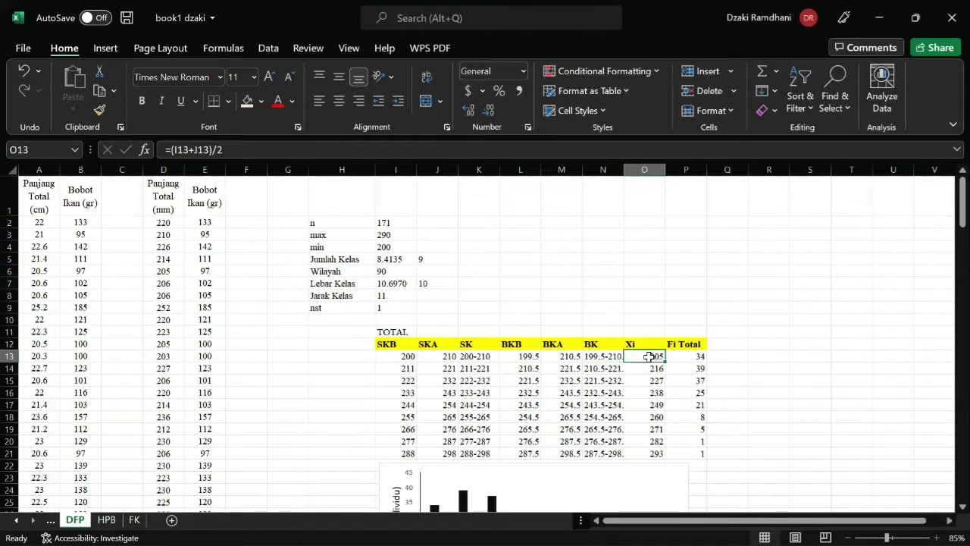
{"action": "left_click", "coordinate": [609, 356]}
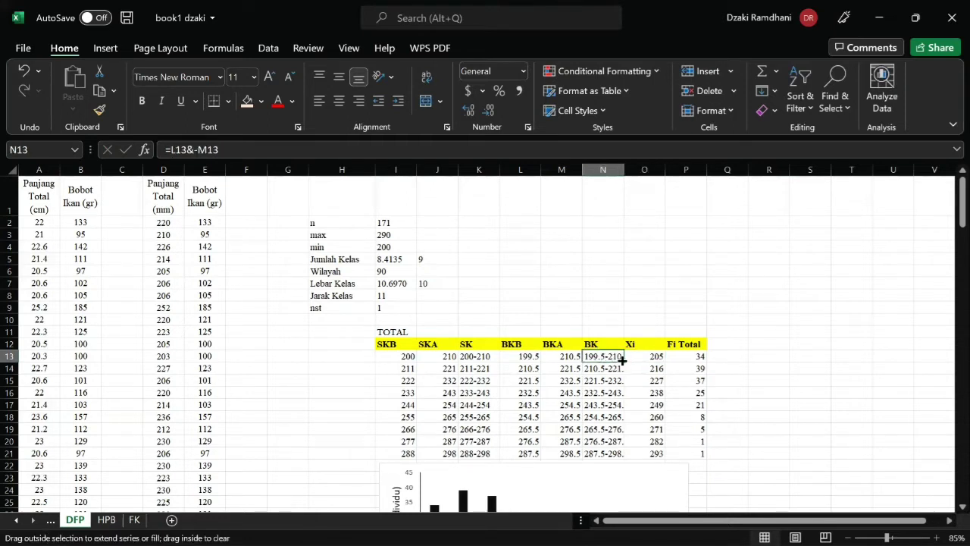
{"action": "double_click", "coordinate": [623, 361]}
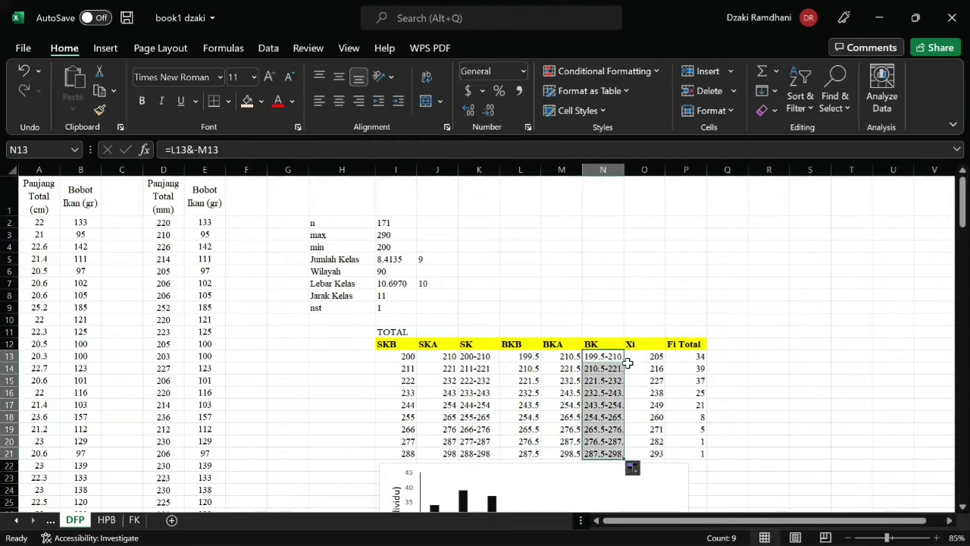
Step: Confirm the Xi class-midpoint formula =(I13+J13)/2 in O13 and fill it down through O21
{"action": "left_click", "coordinate": [651, 356]}
{"action": "double_click", "coordinate": [652, 357]}
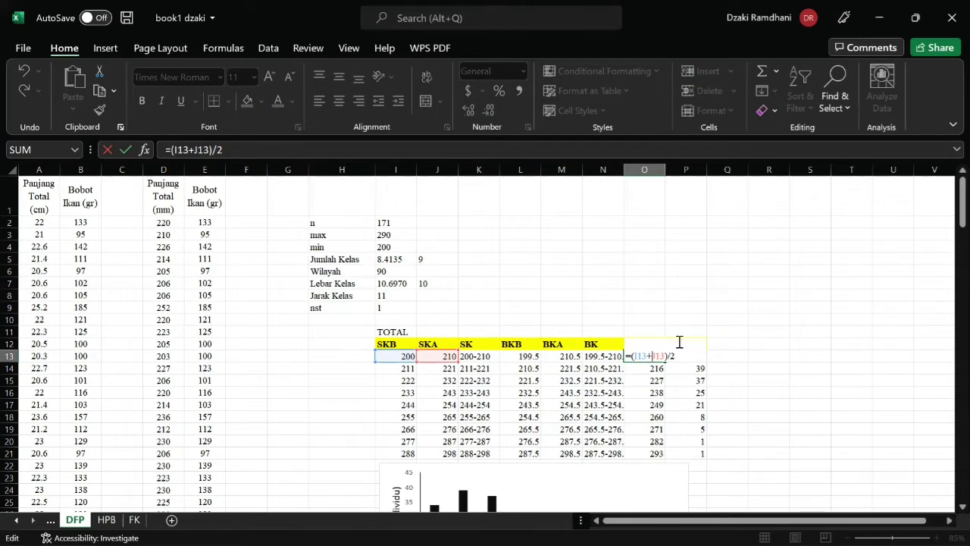
{"action": "key", "text": "Return"}
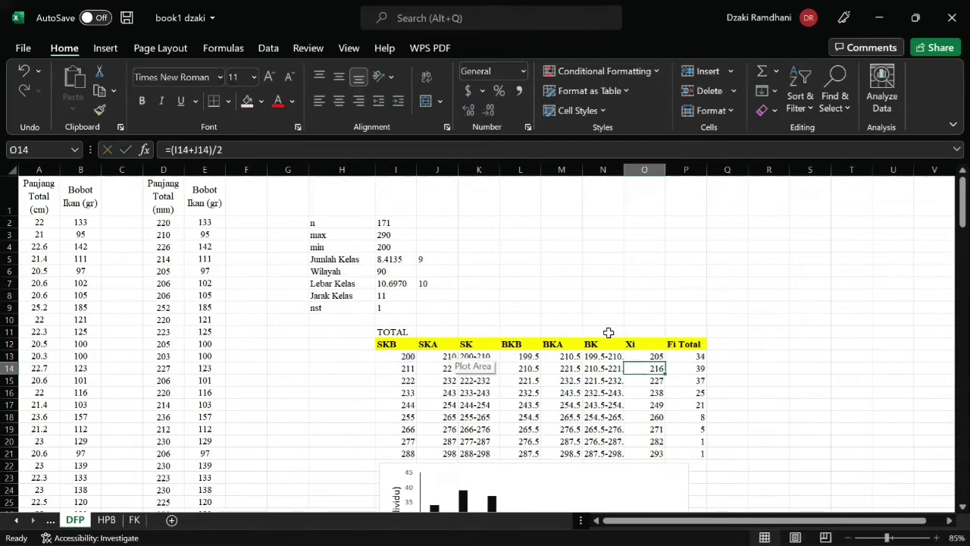
{"action": "left_click", "coordinate": [656, 357]}
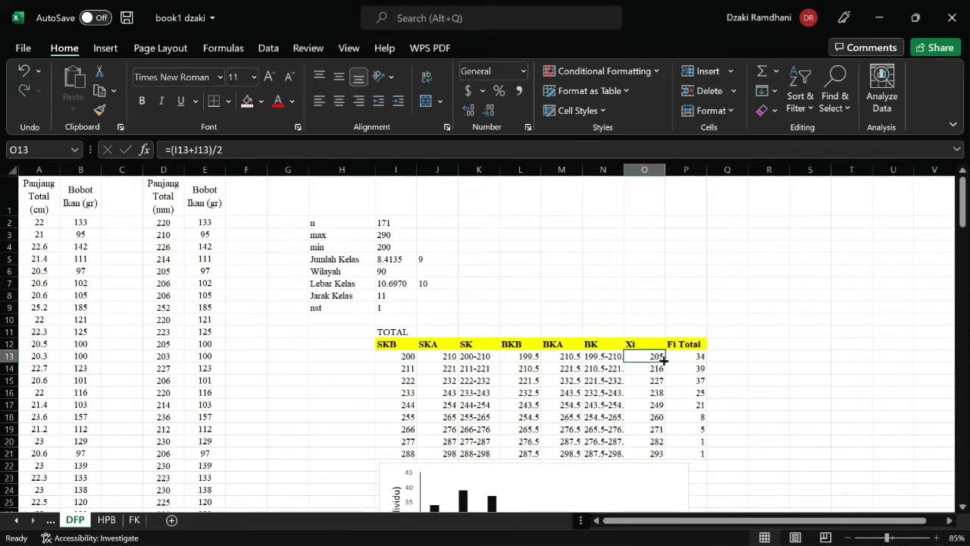
{"action": "double_click", "coordinate": [664, 360]}
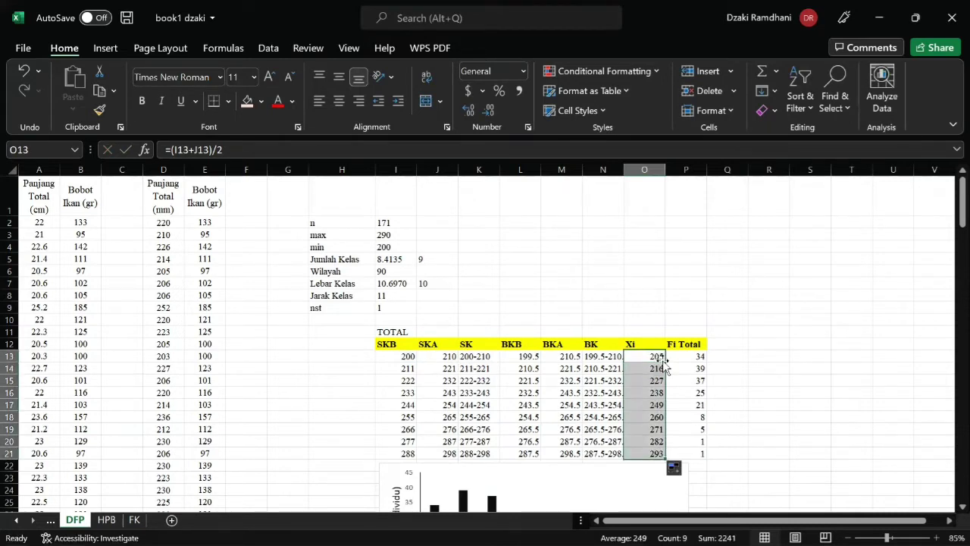
Step: Examine the Fi Total formula =FREQUENCY(D2:D172,J13:J21) in P13 and discard the edit
{"action": "left_click", "coordinate": [684, 356]}
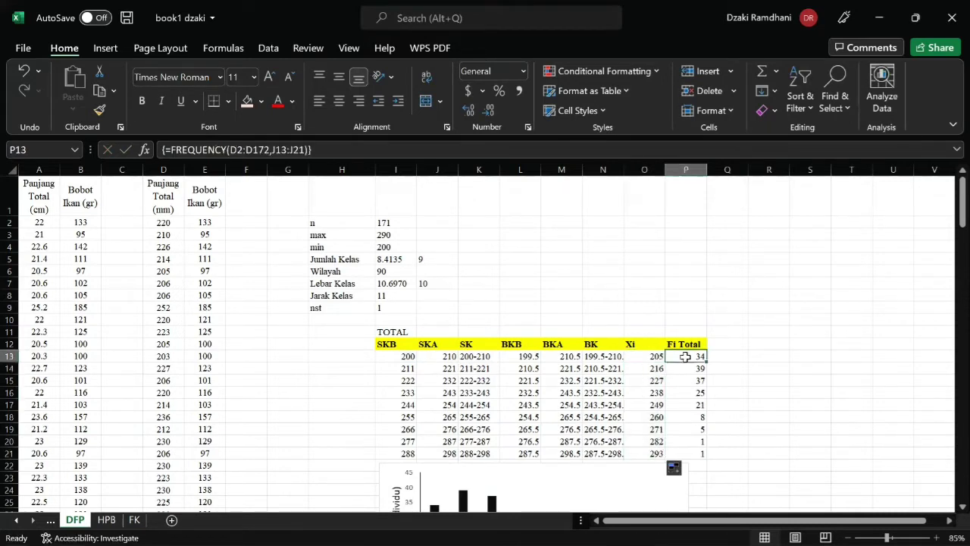
{"action": "double_click", "coordinate": [684, 356]}
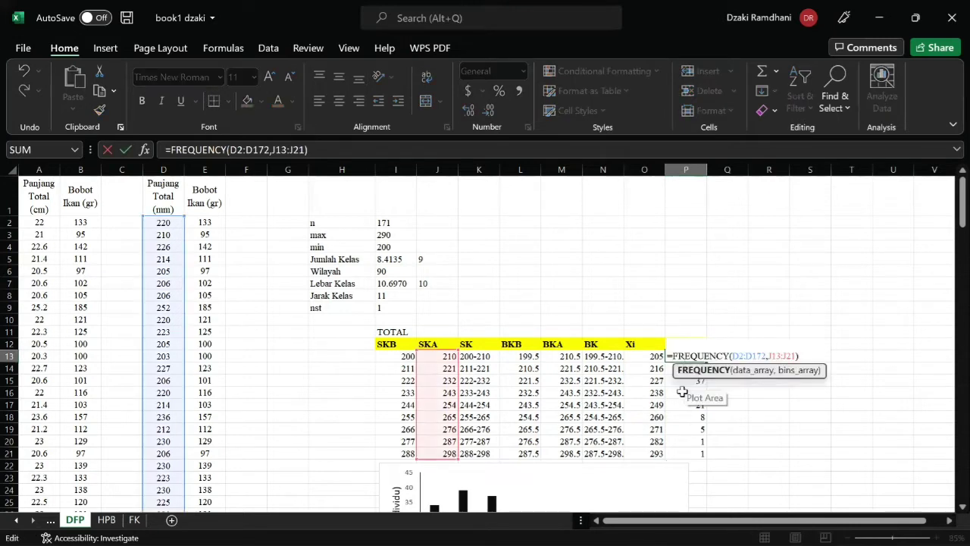
{"action": "key", "text": "Return"}
{"action": "left_click", "coordinate": [560, 258]}
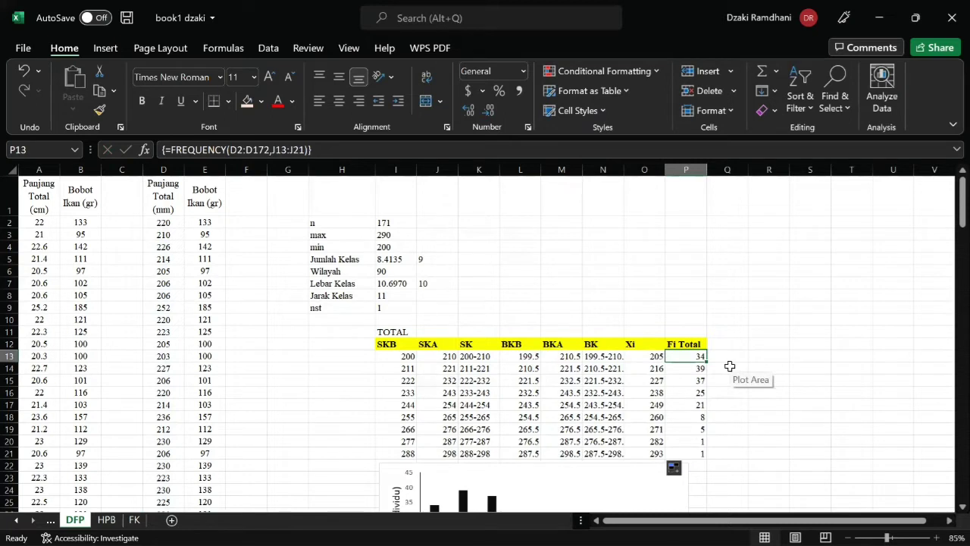
Step: Reopen the Fi Total formula =FREQUENCY(D2:D172,J13:J21) in P13 and re-enter it as an array formula
{"action": "double_click", "coordinate": [685, 356]}
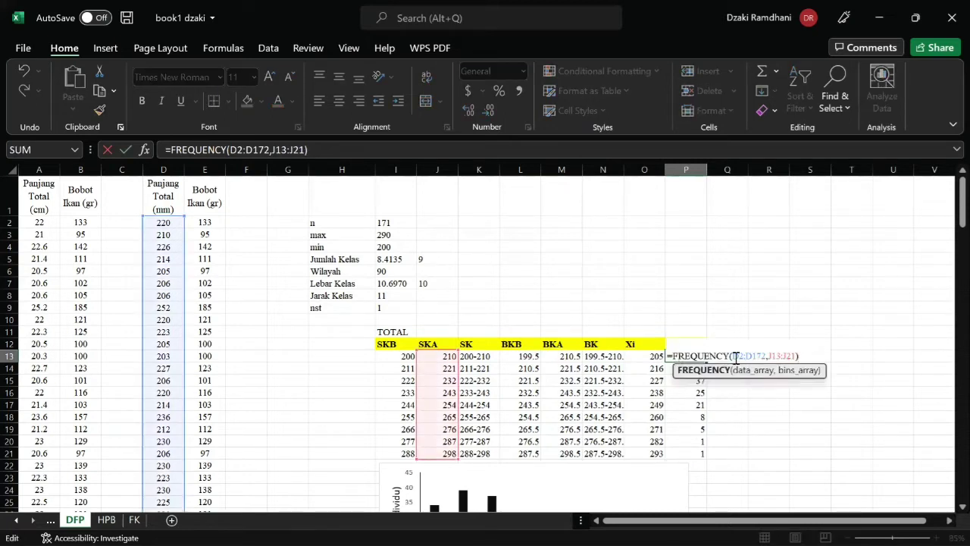
{"action": "left_click", "coordinate": [707, 323]}
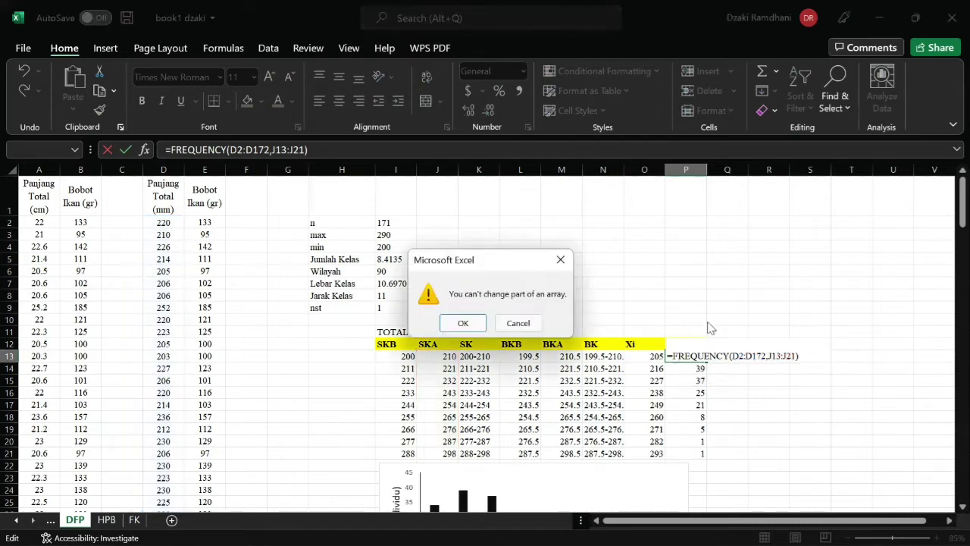
{"action": "left_click", "coordinate": [474, 321]}
{"action": "left_click", "coordinate": [721, 370]}
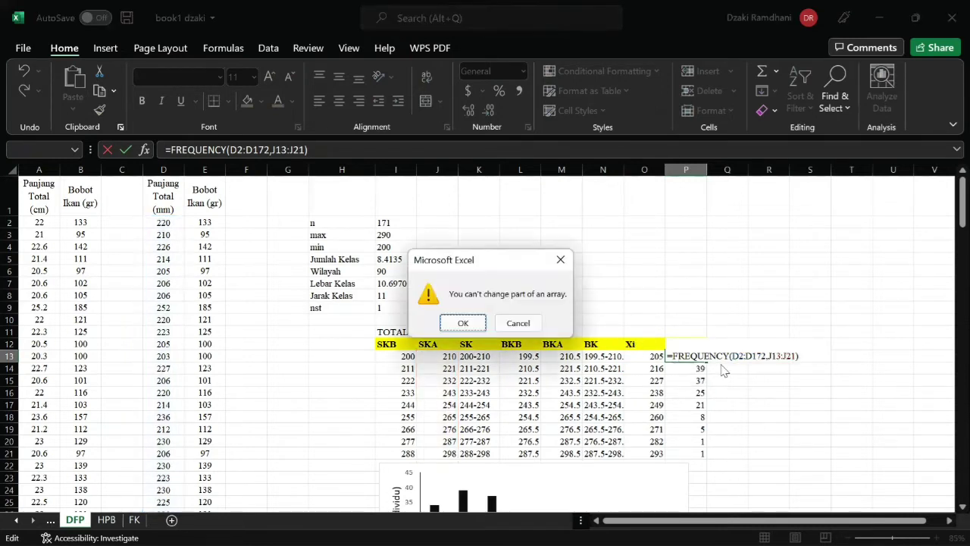
{"action": "left_click", "coordinate": [462, 322]}
{"action": "left_click", "coordinate": [683, 334]}
{"action": "left_click", "coordinate": [464, 321]}
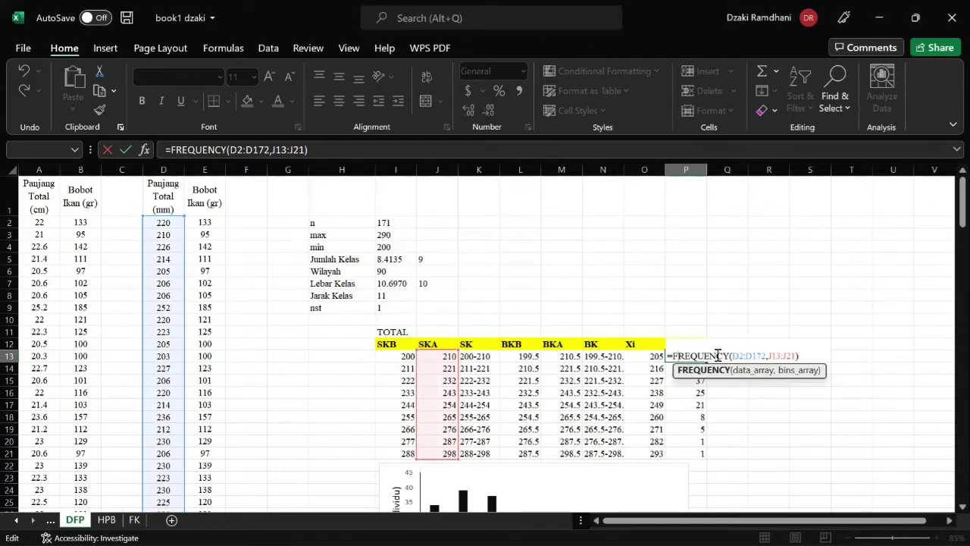
{"action": "left_click", "coordinate": [812, 357]}
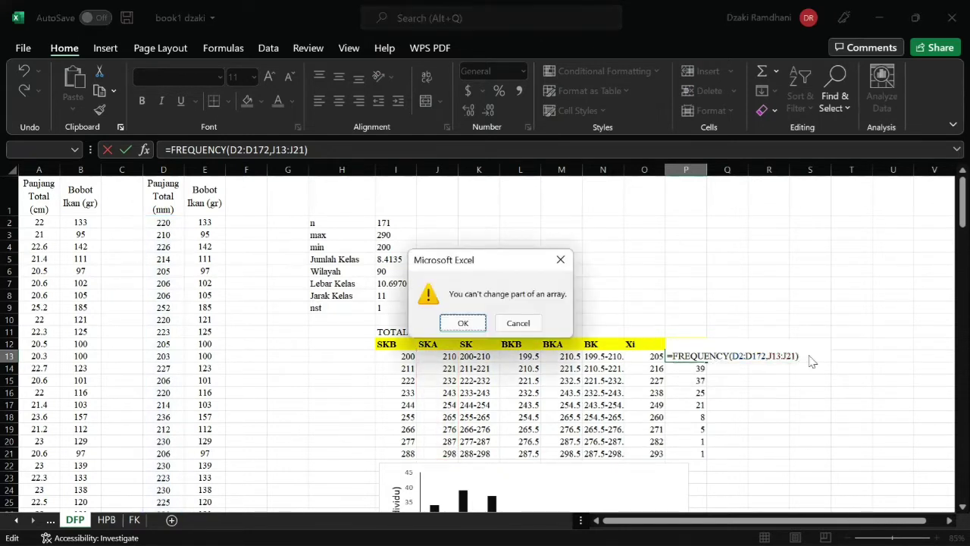
{"action": "left_click", "coordinate": [458, 323]}
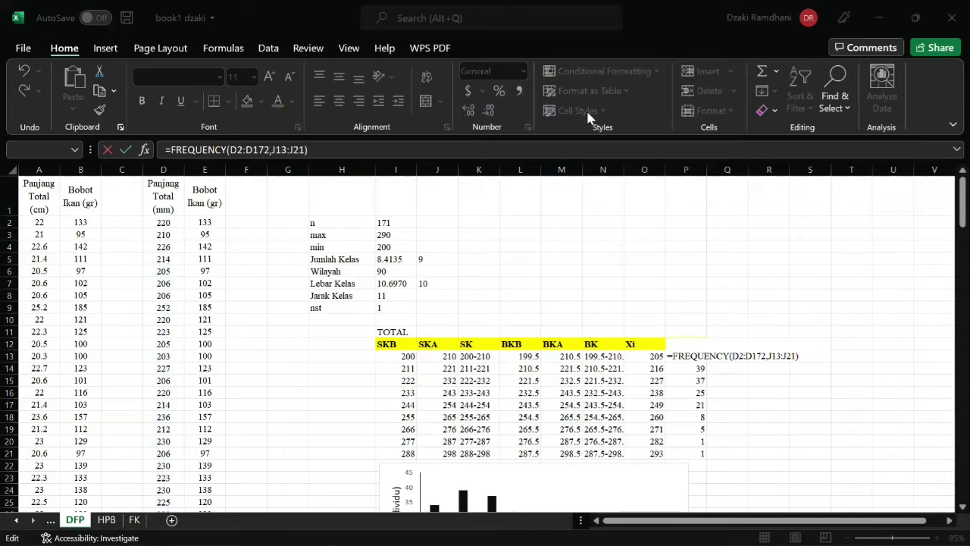
{"action": "key", "text": "ctrl+shift+Return"}
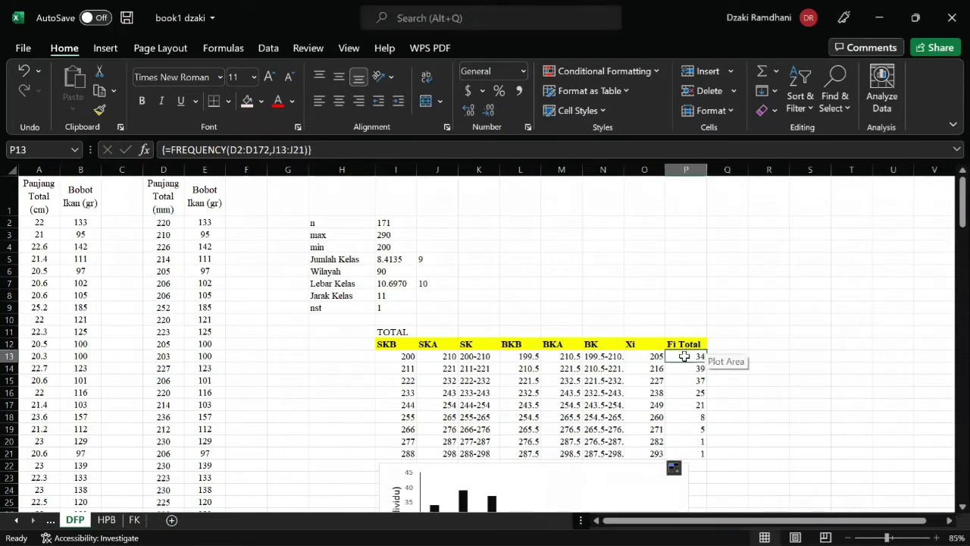
{"action": "double_click", "coordinate": [684, 356]}
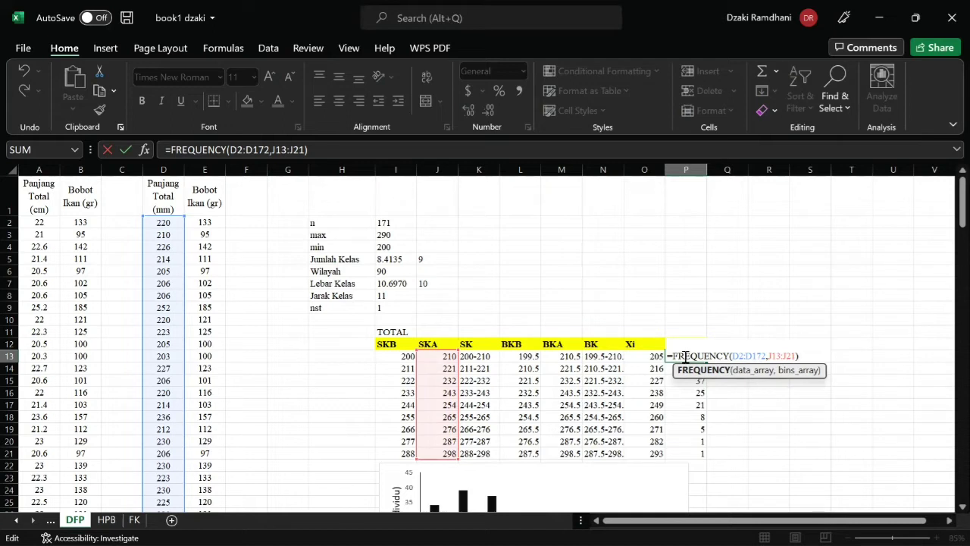
{"action": "key", "text": "Return"}
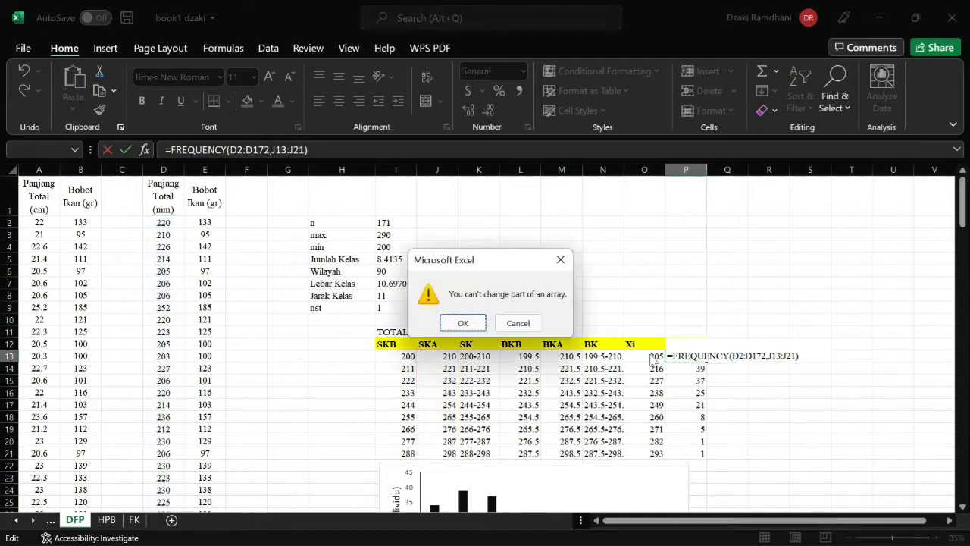
{"action": "left_click", "coordinate": [528, 324]}
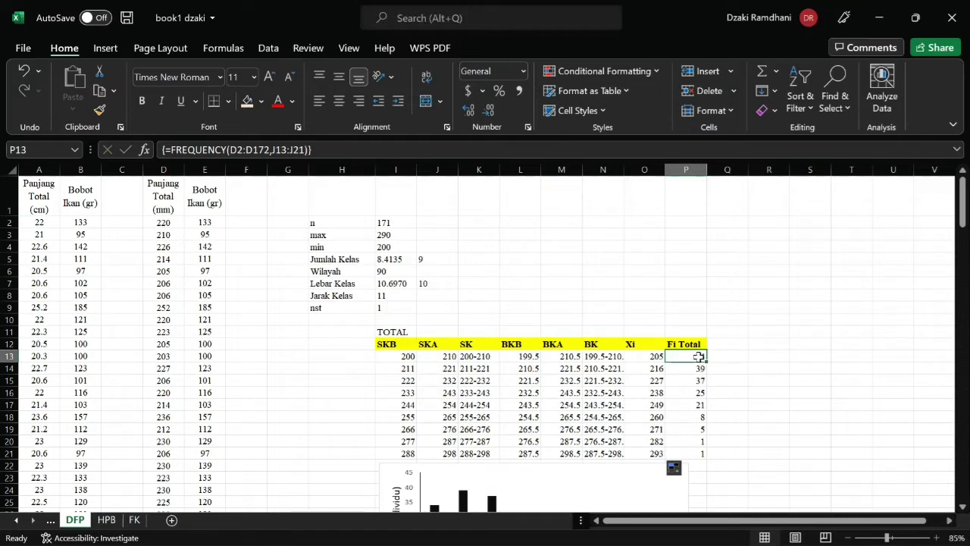
Step: Clear the Fi Total frequencies in P13:P21
{"action": "left_click_drag", "start_coordinate": [697, 356], "coordinate": [694, 458]}
{"action": "key", "text": "Delete"}
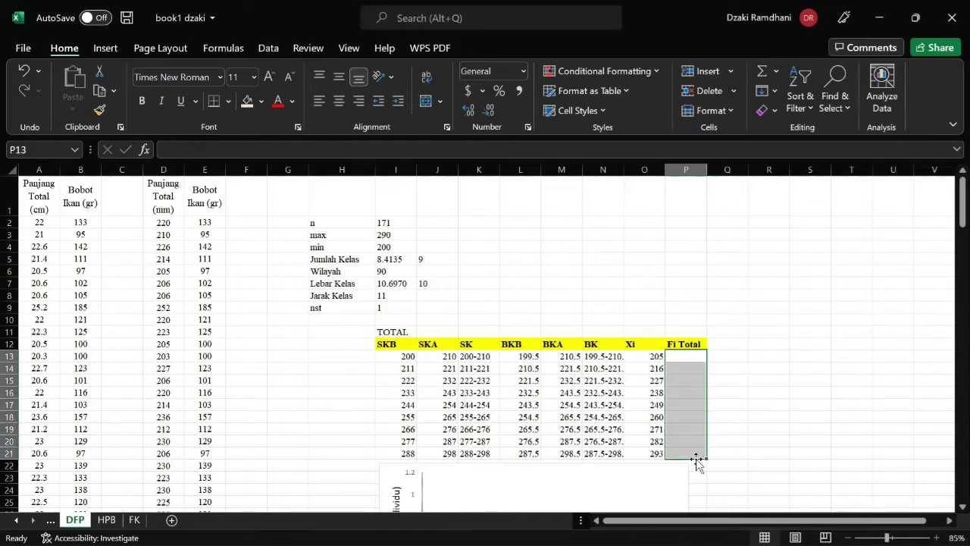
Step: Start a FREQUENCY formula in P13 alone, using the millimetre lengths D2:D172 as the data array
{"action": "double_click", "coordinate": [677, 354]}
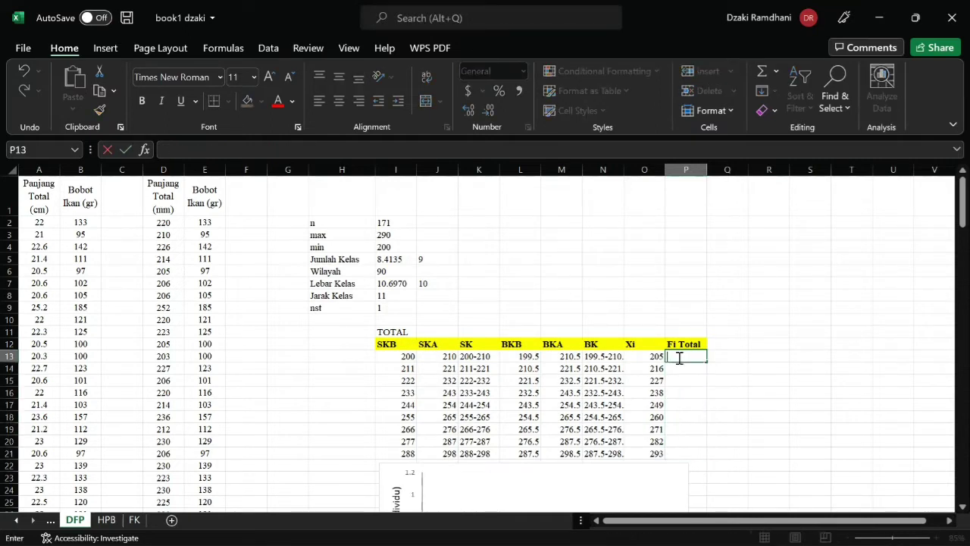
{"action": "type", "text": "=fre"}
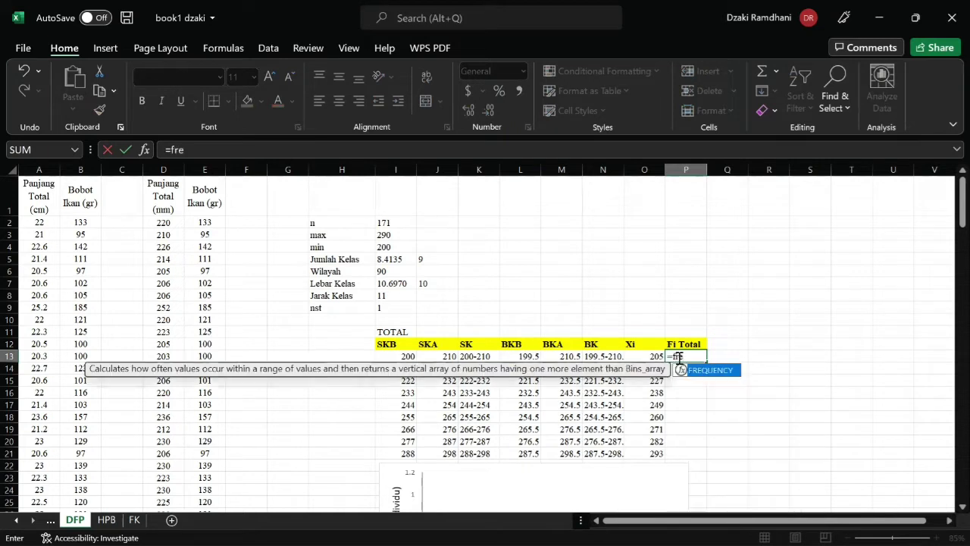
{"action": "type", "text": "quency("}
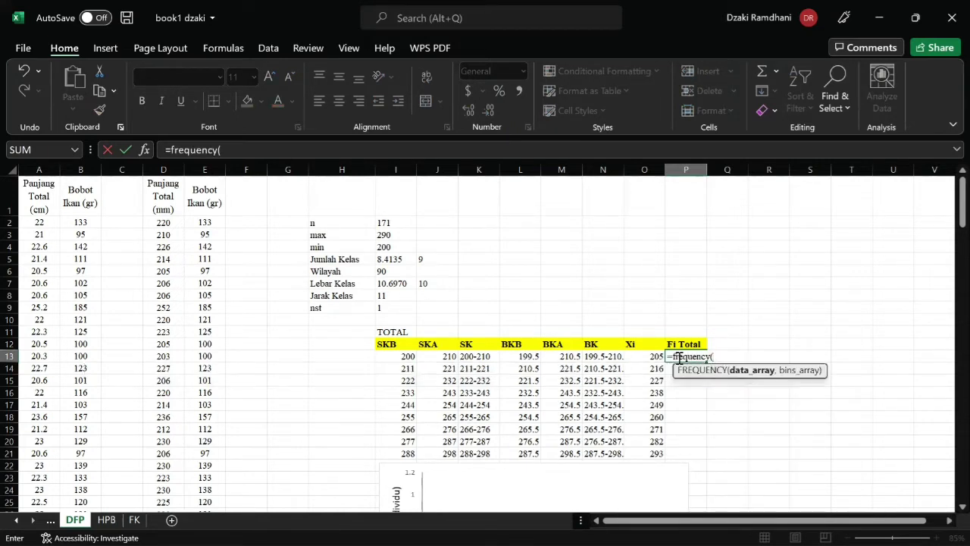
{"action": "left_click", "coordinate": [154, 222]}
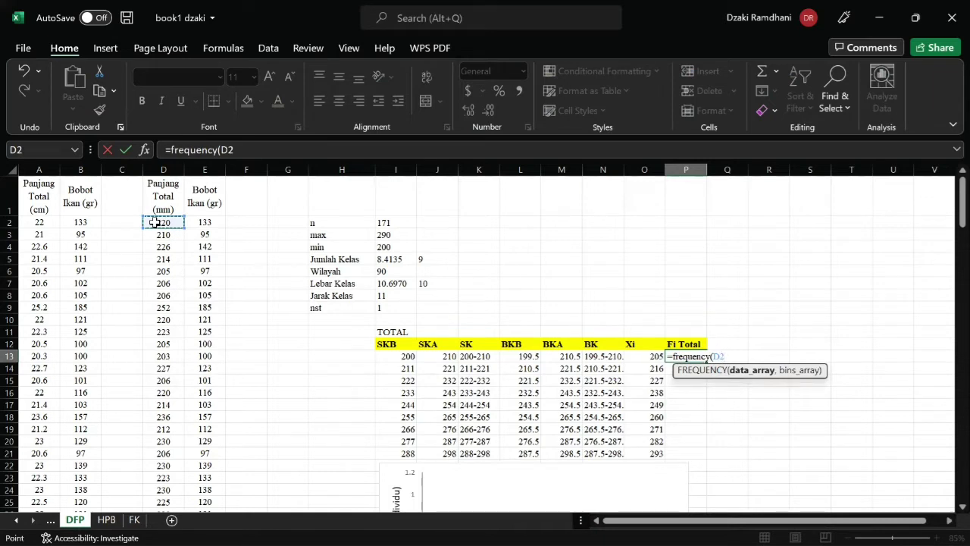
{"action": "key", "text": "ctrl+shift+Down"}
{"action": "key", "text": "Return"}
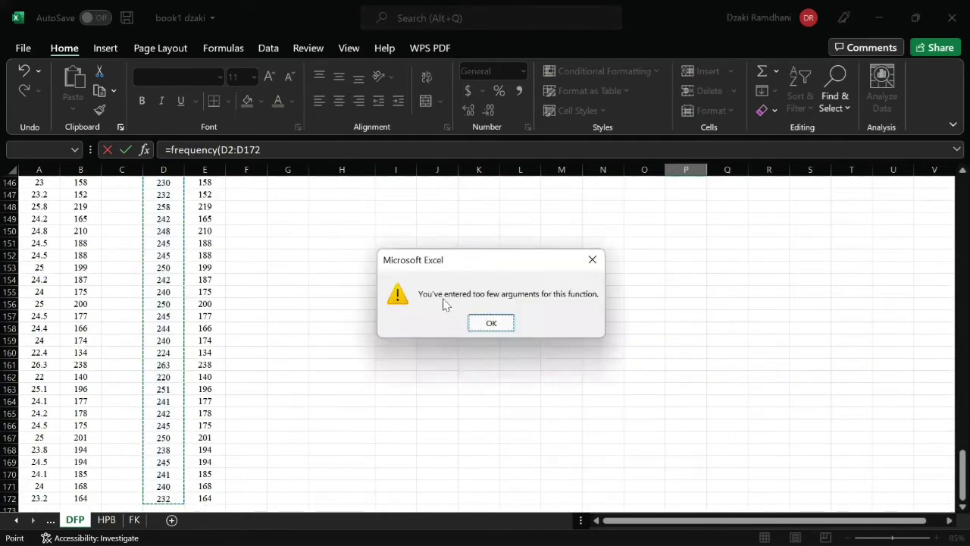
{"action": "left_click", "coordinate": [495, 330]}
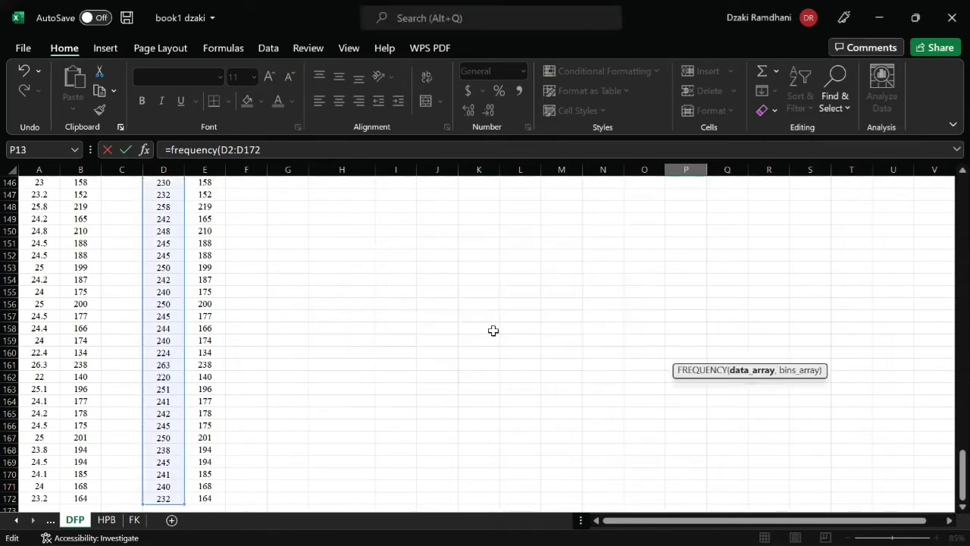
{"action": "scroll", "coordinate": [493, 331], "scroll_direction": "up", "scroll_amount": 20}
{"action": "scroll", "coordinate": [494, 330], "scroll_direction": "up", "scroll_amount": 4}
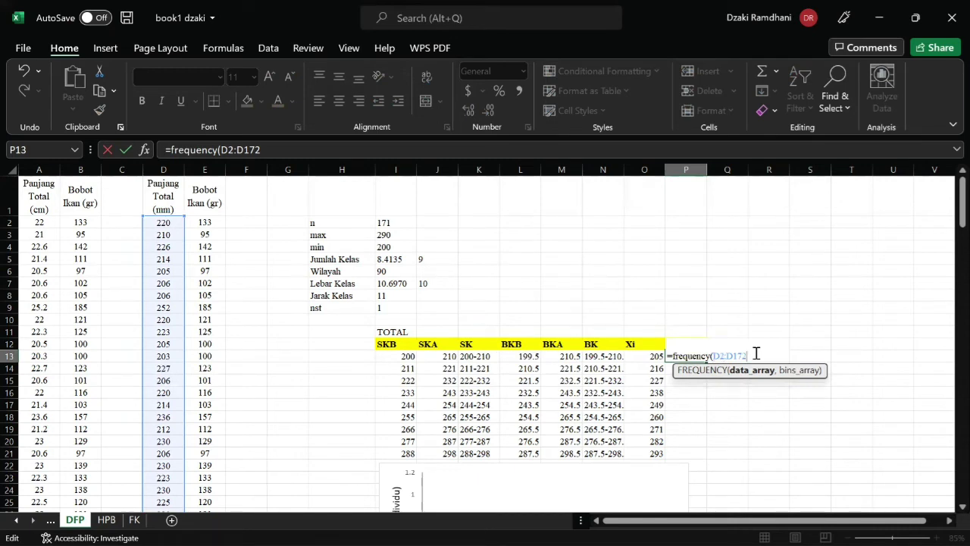
Step: Add the SKA upper limits J13:J21 as the bins array of the P13 formula and enter it
{"action": "type", "text": ","}
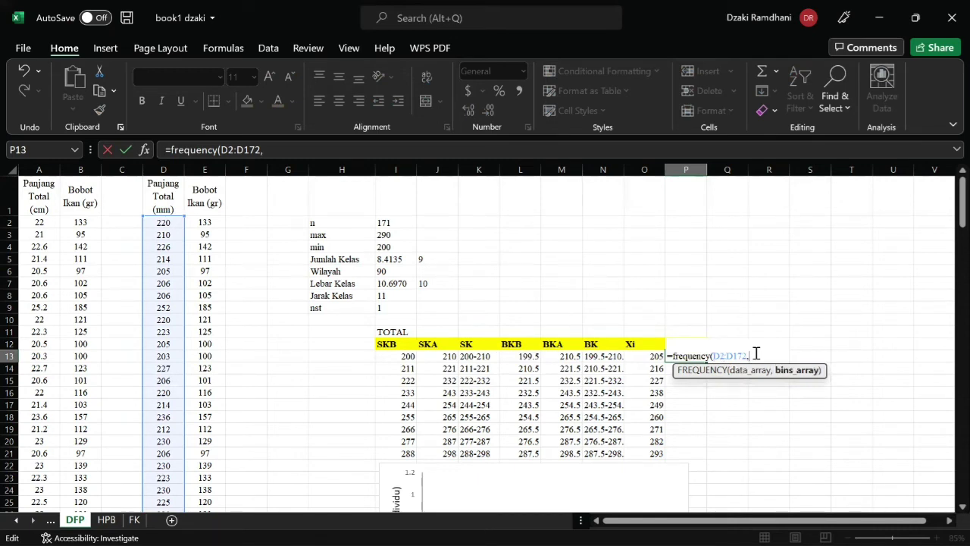
{"action": "left_click", "coordinate": [438, 357]}
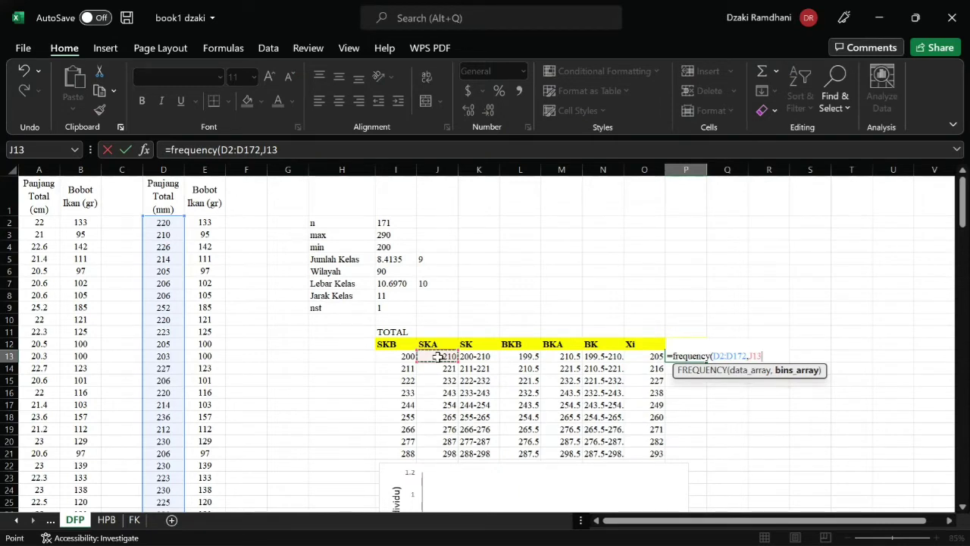
{"action": "key", "text": "ctrl+shift+Down"}
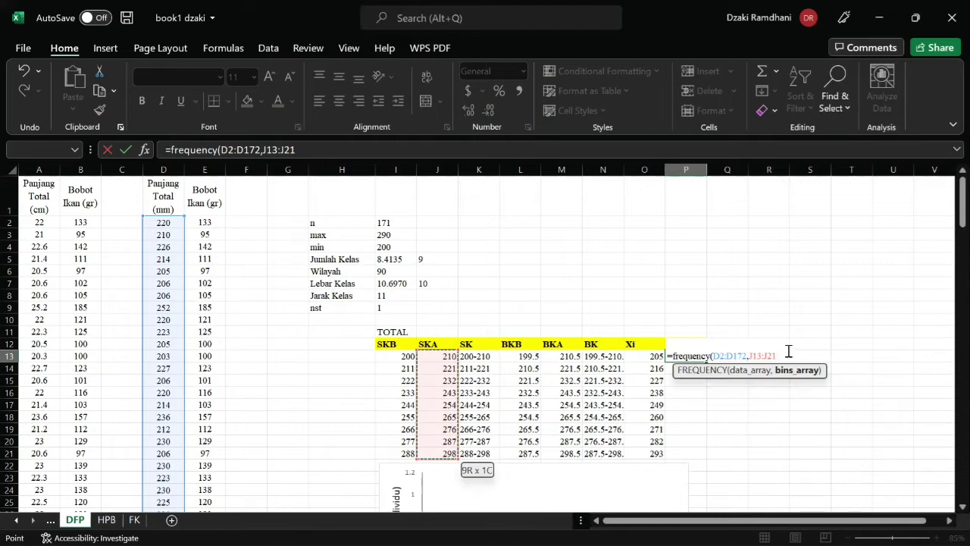
{"action": "key", "text": "Return"}
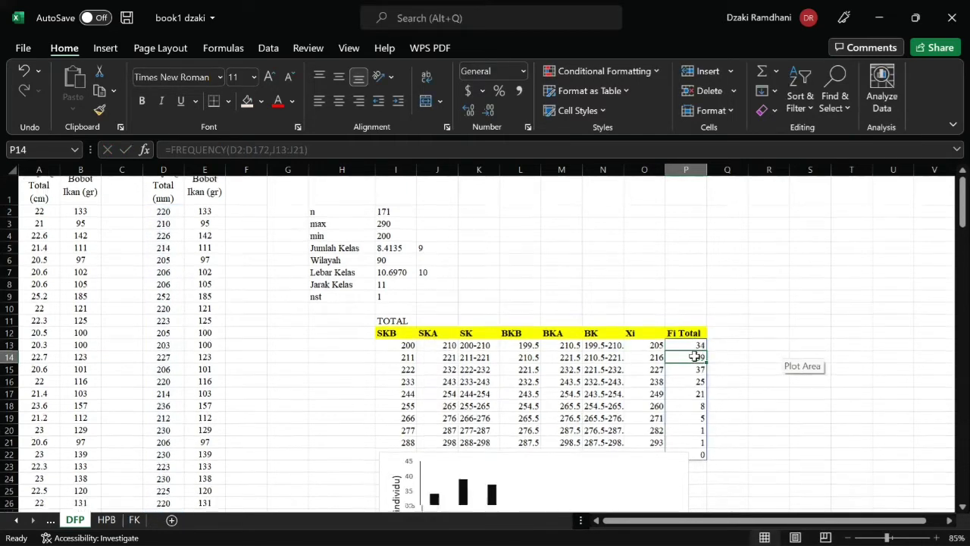
Step: Clear the FREQUENCY results from P13:P22 in the Fi Total column
{"action": "key", "text": "Delete"}
{"action": "left_click", "coordinate": [849, 444]}
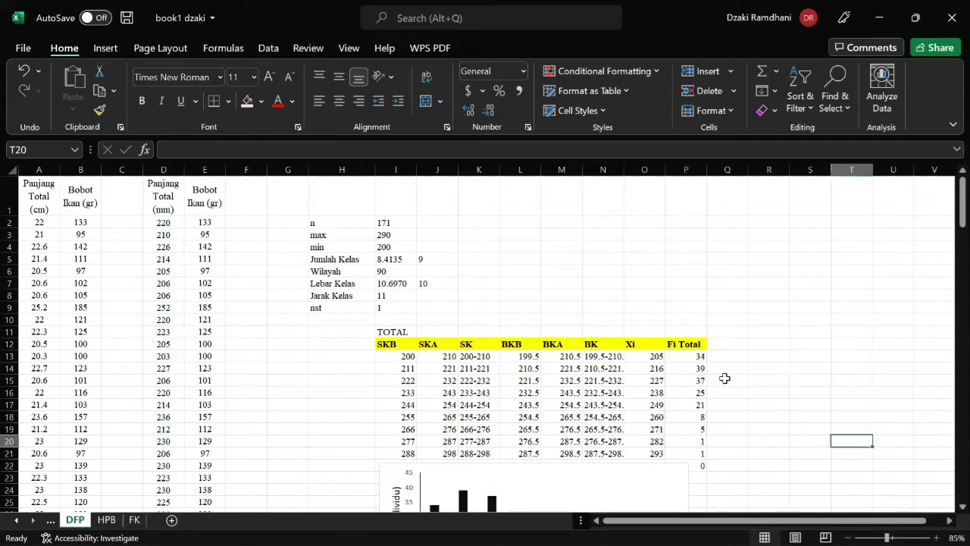
{"action": "left_click_drag", "start_coordinate": [693, 359], "coordinate": [700, 466]}
{"action": "key", "text": "Delete"}
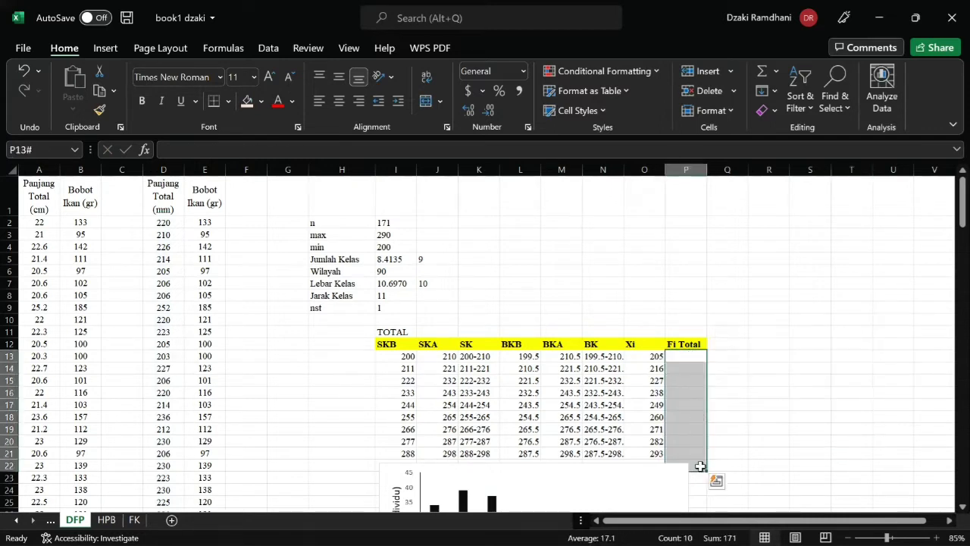
{"action": "left_click", "coordinate": [727, 432]}
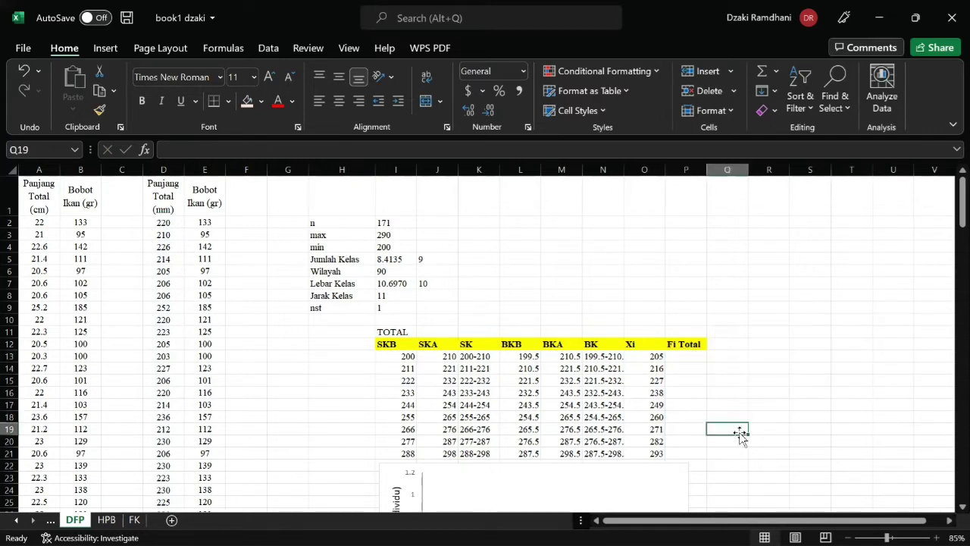
Step: Start a FREQUENCY formula across the whole Fi Total range P13:P21, using the millimetre lengths D2:D172 as the data array
{"action": "left_click", "coordinate": [693, 356]}
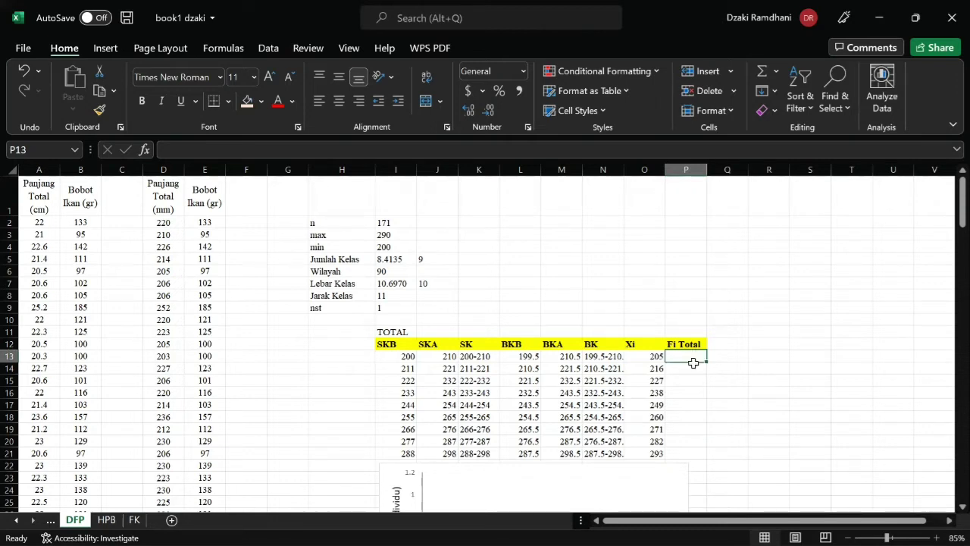
{"action": "left_click_drag", "start_coordinate": [693, 361], "coordinate": [691, 459]}
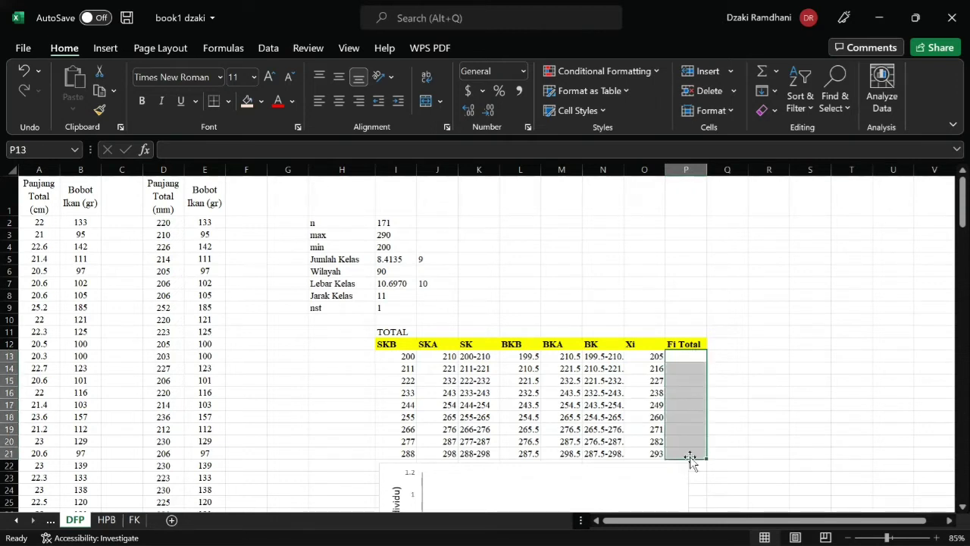
{"action": "type", "text": "=fre"}
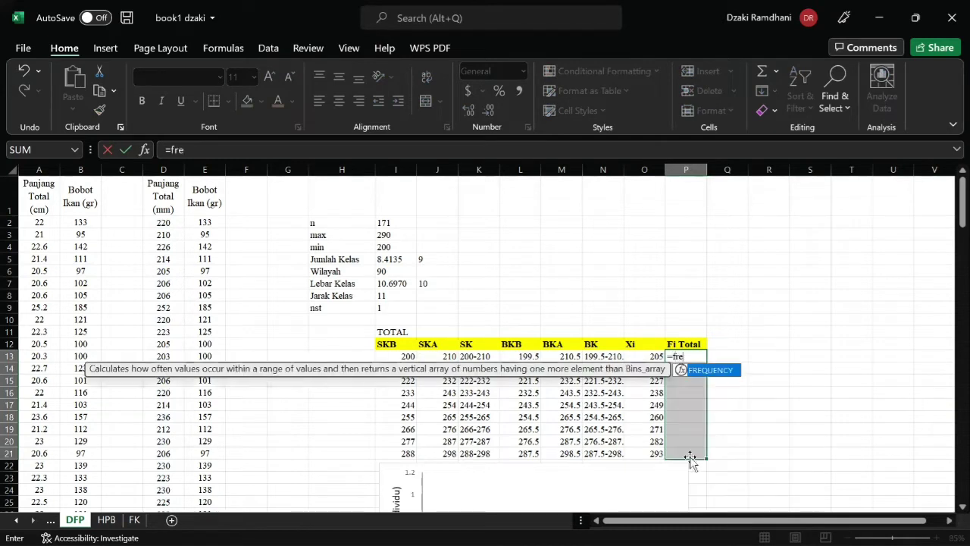
{"action": "type", "text": "quency("}
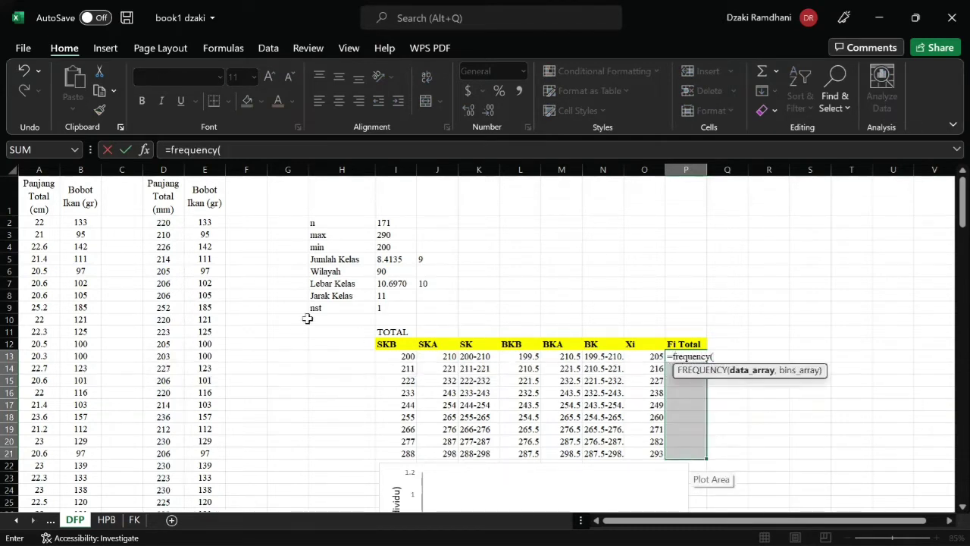
{"action": "left_click", "coordinate": [170, 223]}
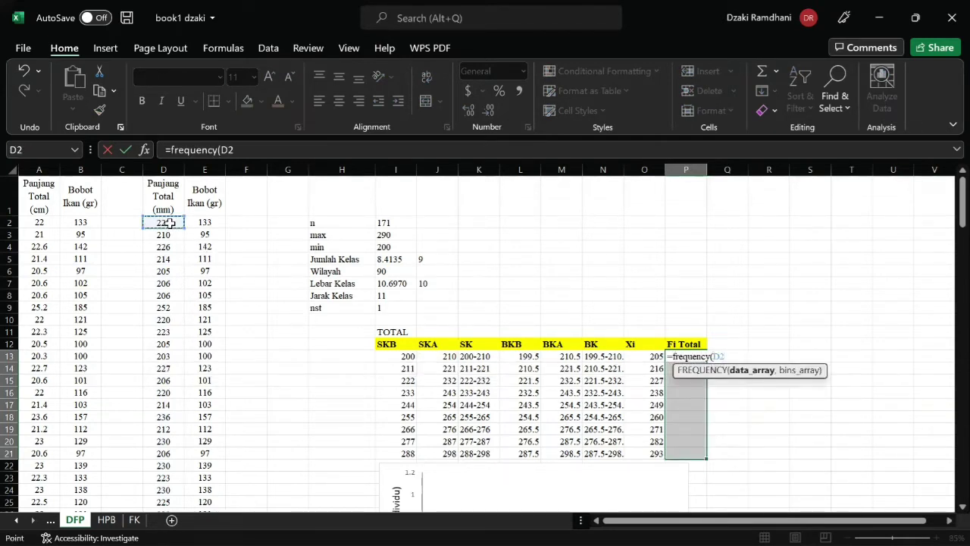
{"action": "key", "text": "ctrl+shift+Down"}
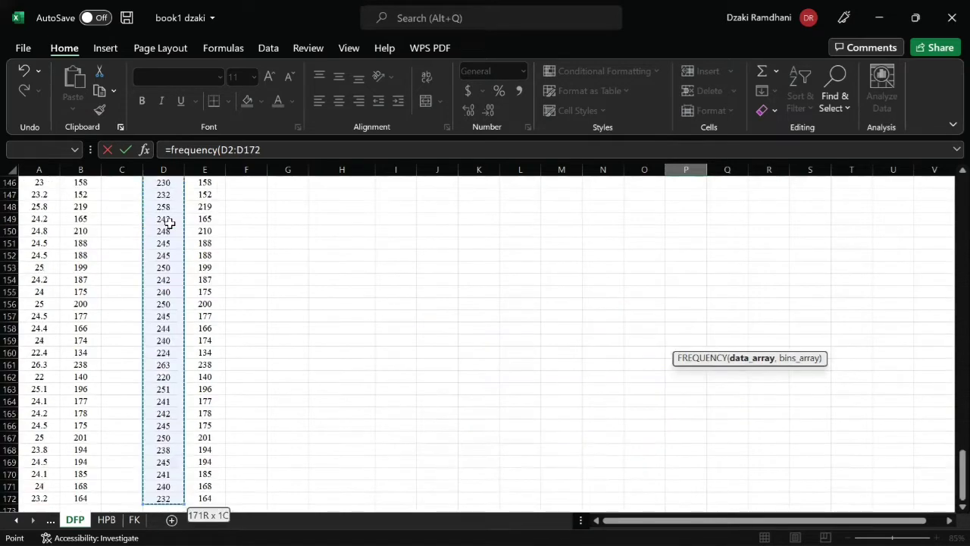
{"action": "scroll", "coordinate": [170, 223], "scroll_direction": "up", "scroll_amount": 20}
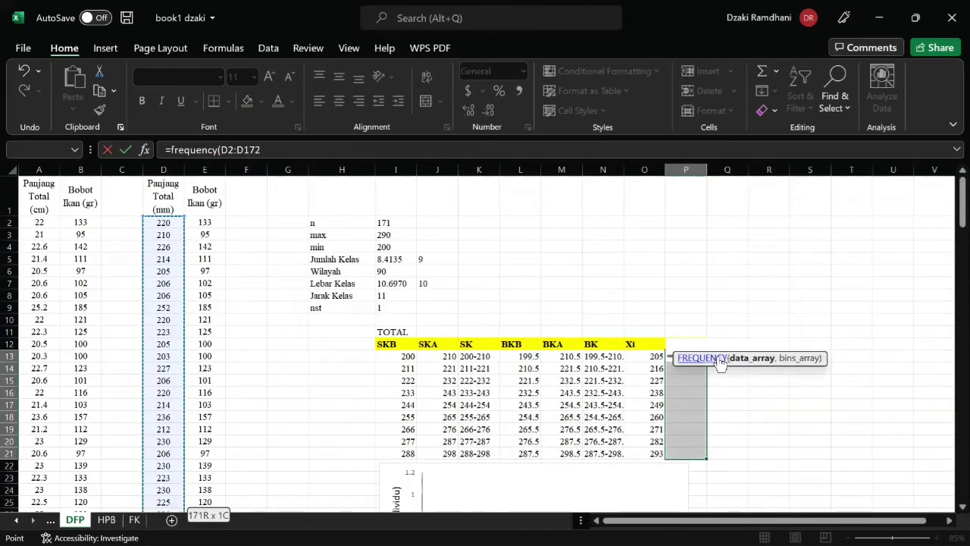
{"action": "left_click", "coordinate": [709, 355]}
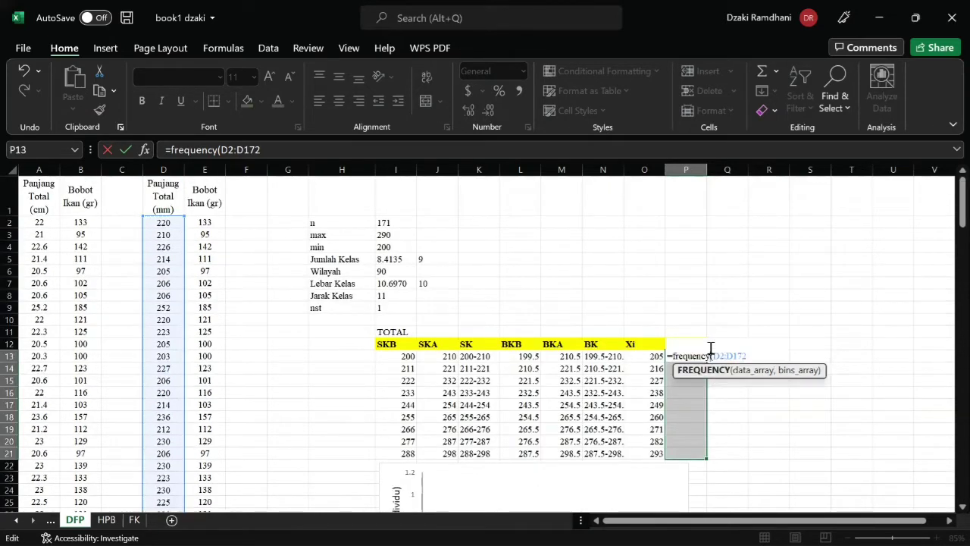
{"action": "left_click", "coordinate": [764, 356]}
{"action": "type", "text": ","}
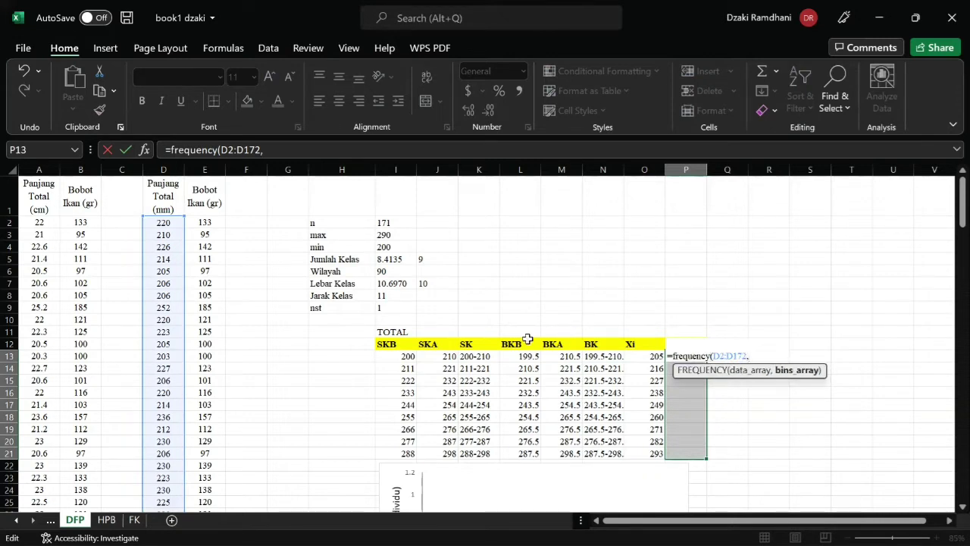
Step: Add the SKA upper limits J13:J21 as the bins array and enter the formula as an array formula across P13:P21
{"action": "left_click", "coordinate": [441, 356]}
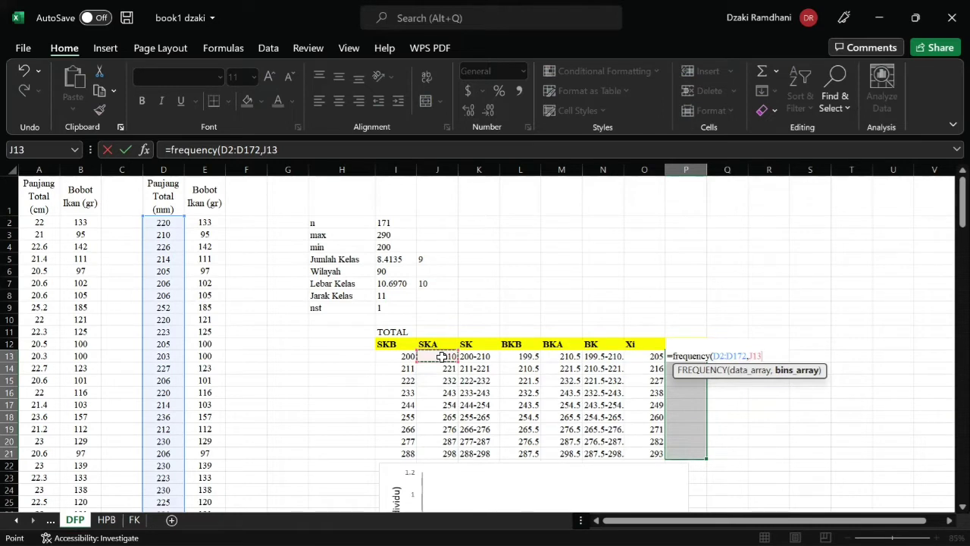
{"action": "key", "text": "ctrl+shift+Down"}
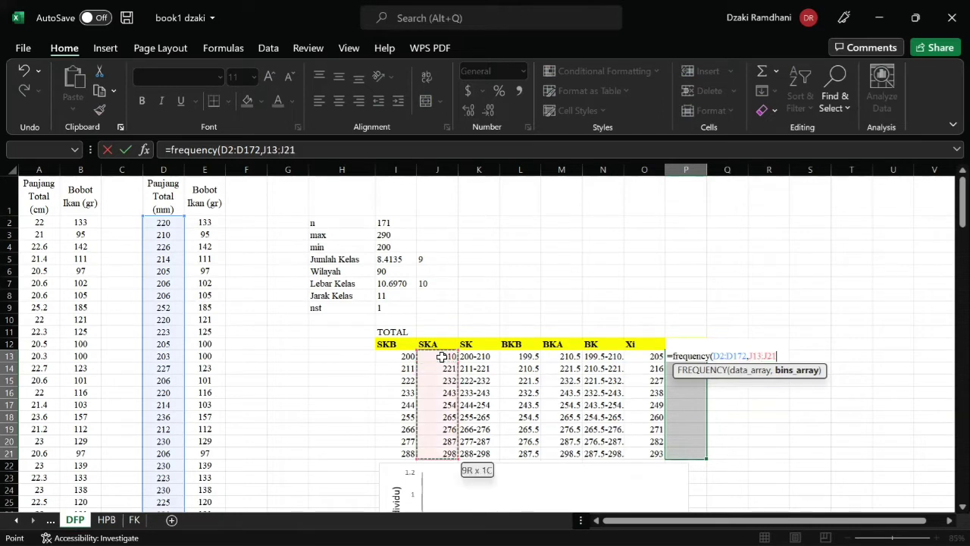
{"action": "key", "text": "ctrl+shift+Return"}
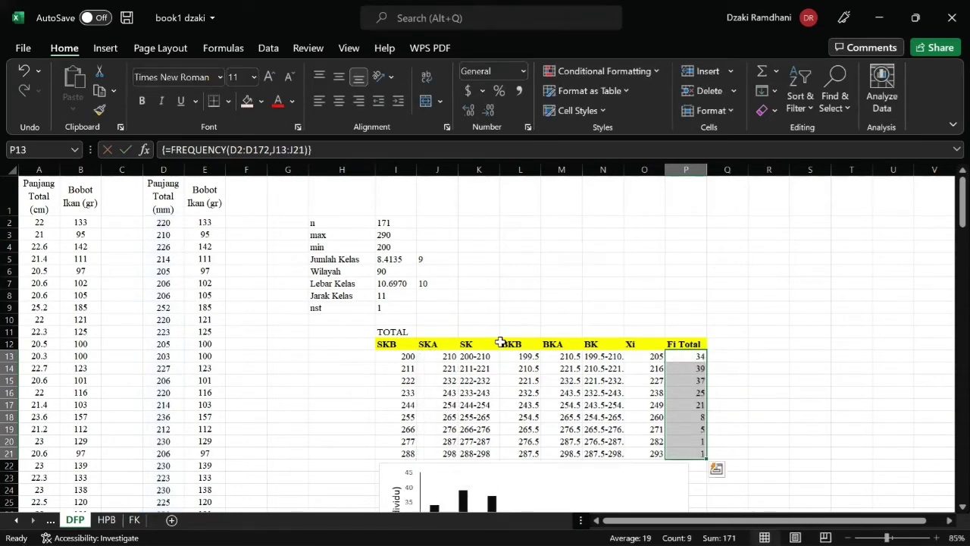
{"action": "left_click", "coordinate": [722, 356]}
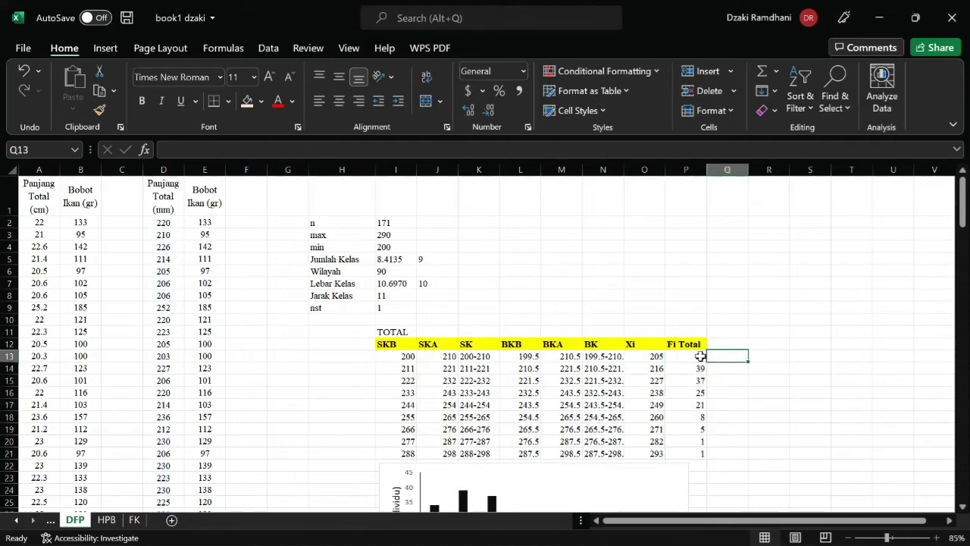
{"action": "left_click", "coordinate": [698, 356]}
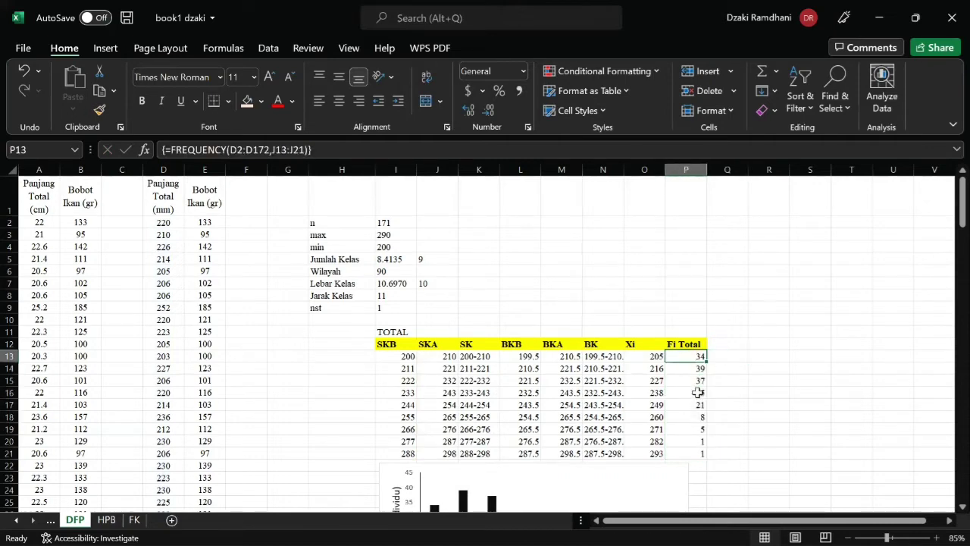
Step: Examine the frequency column chart below the table and the SK and Fi Total ranges it plots
{"action": "scroll", "coordinate": [698, 392], "scroll_direction": "down", "scroll_amount": 2}
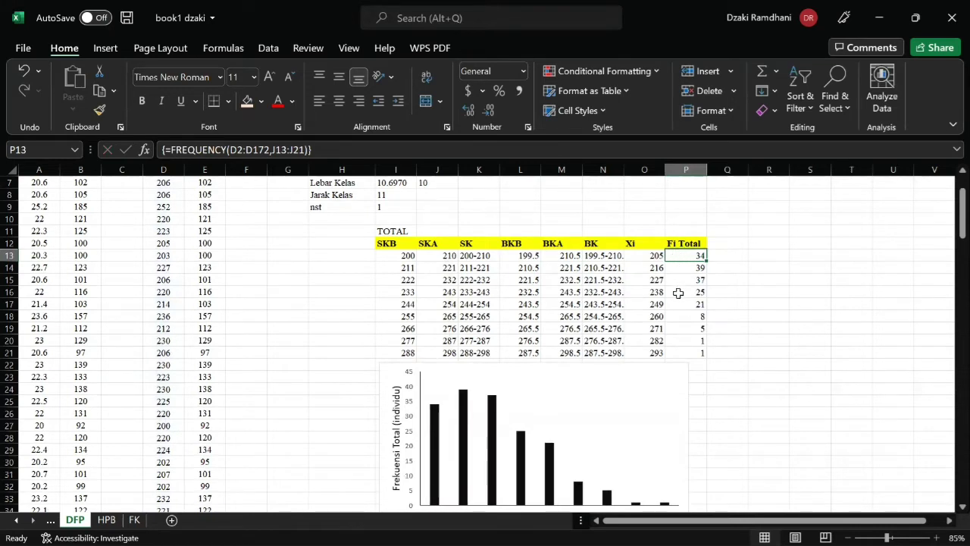
{"action": "scroll", "coordinate": [678, 294], "scroll_direction": "down", "scroll_amount": 3}
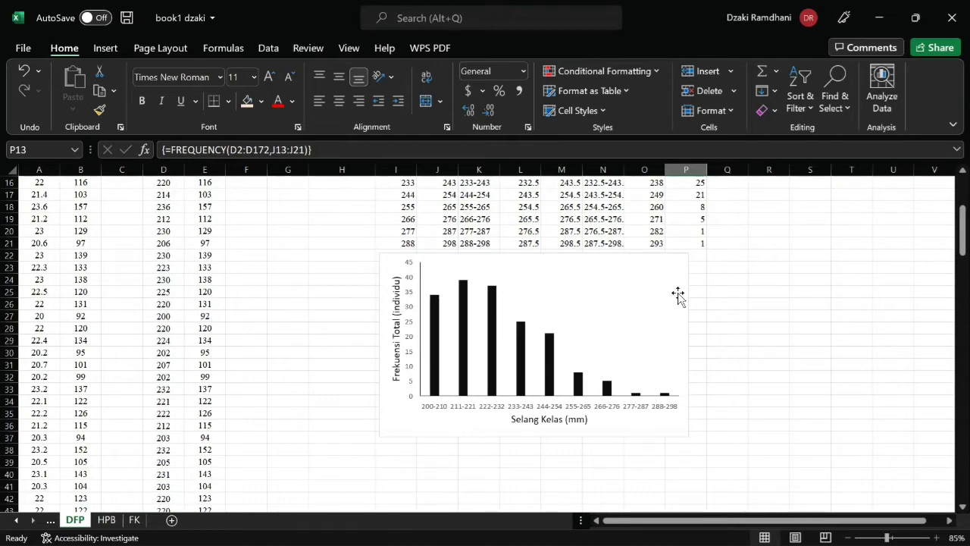
{"action": "left_click", "coordinate": [563, 325]}
{"action": "scroll", "coordinate": [563, 325], "scroll_direction": "up", "scroll_amount": 3}
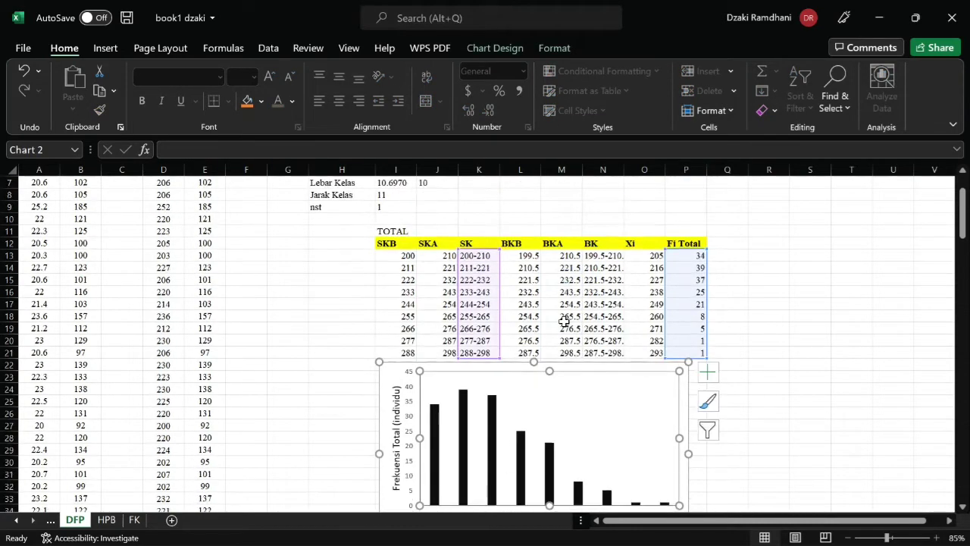
{"action": "scroll", "coordinate": [563, 322], "scroll_direction": "down", "scroll_amount": 2}
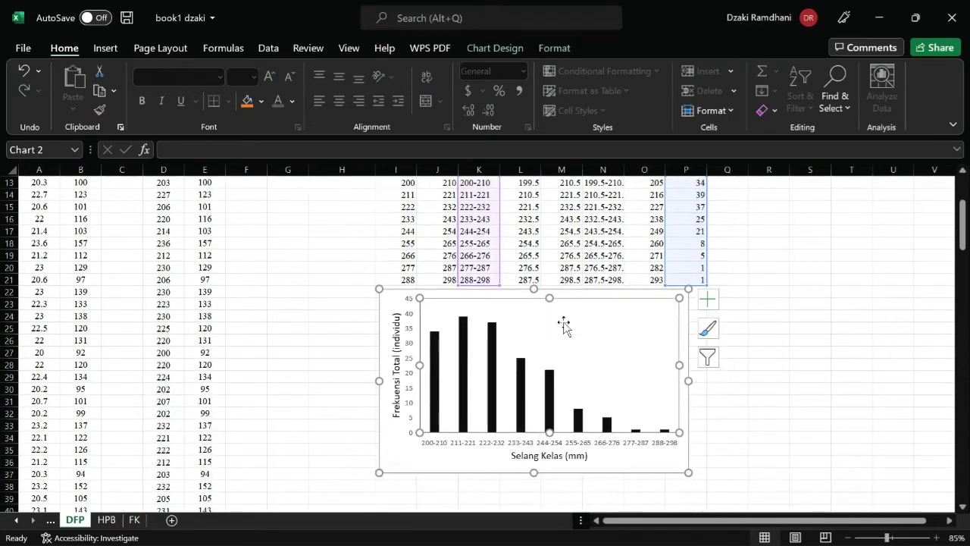
{"action": "scroll", "coordinate": [563, 325], "scroll_direction": "up", "scroll_amount": 2}
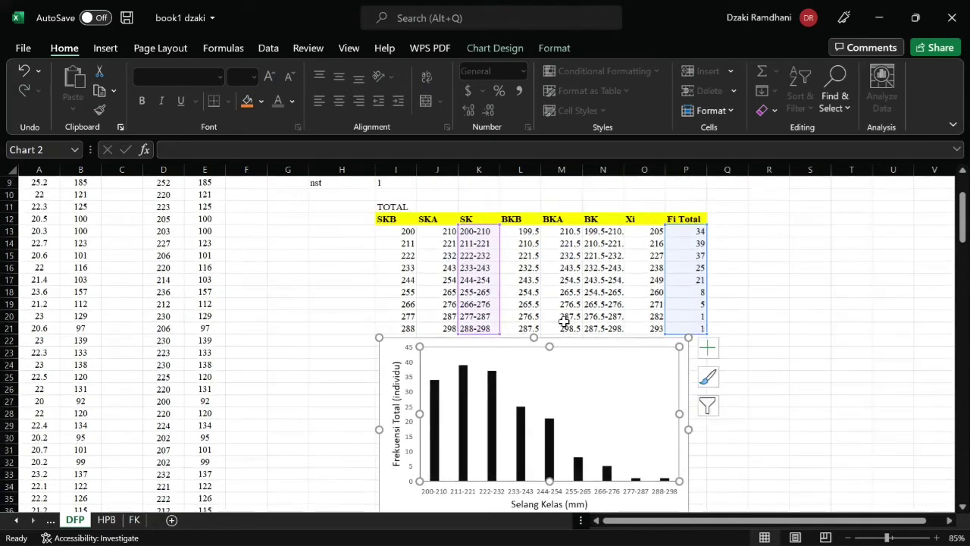
{"action": "scroll", "coordinate": [563, 325], "scroll_direction": "down", "scroll_amount": 1}
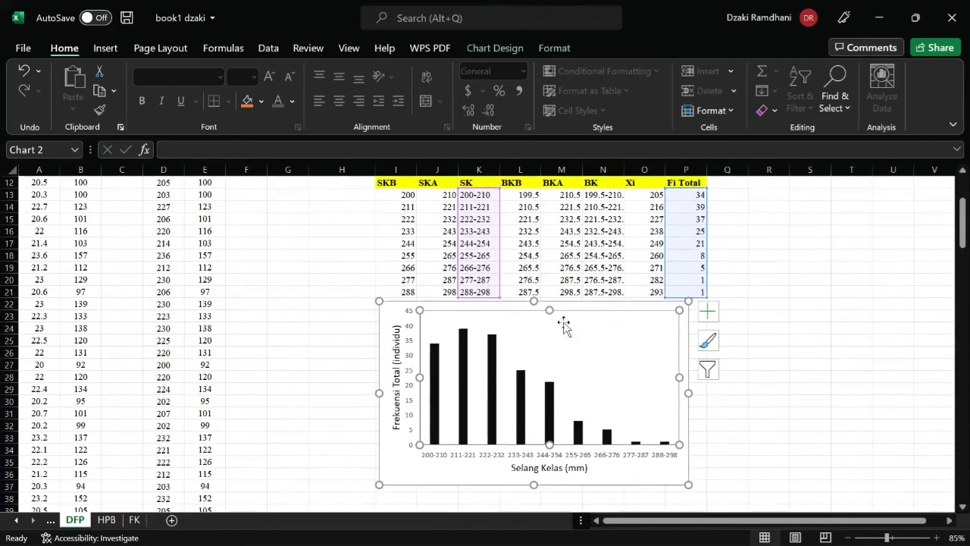
Step: Look through the column and bar chart types available for insertion, without inserting a chart
{"action": "left_click", "coordinate": [110, 48]}
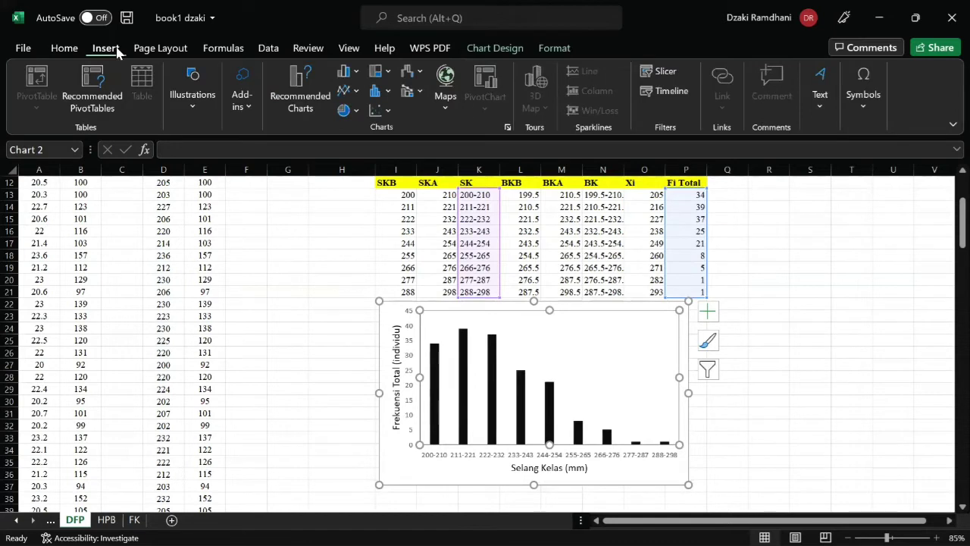
{"action": "left_click", "coordinate": [346, 72]}
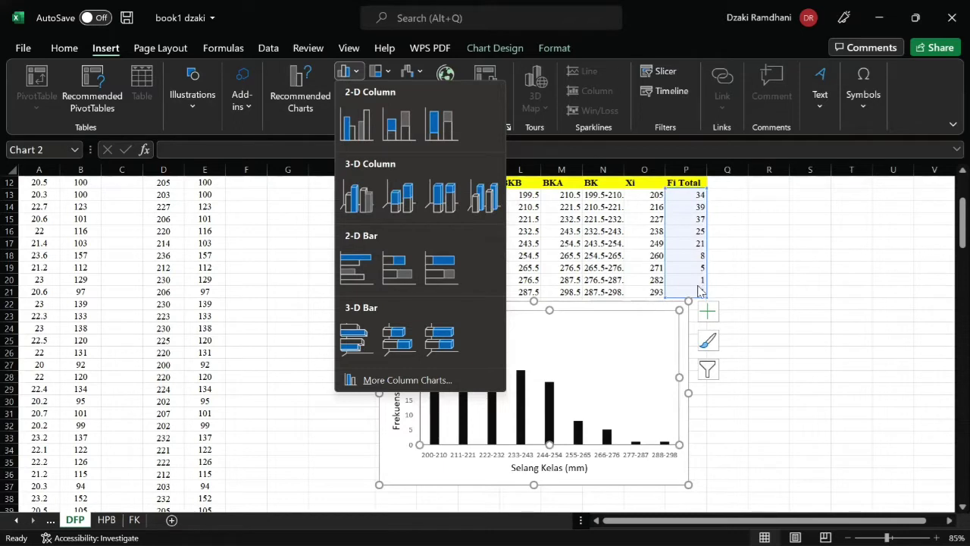
{"action": "left_click", "coordinate": [783, 304]}
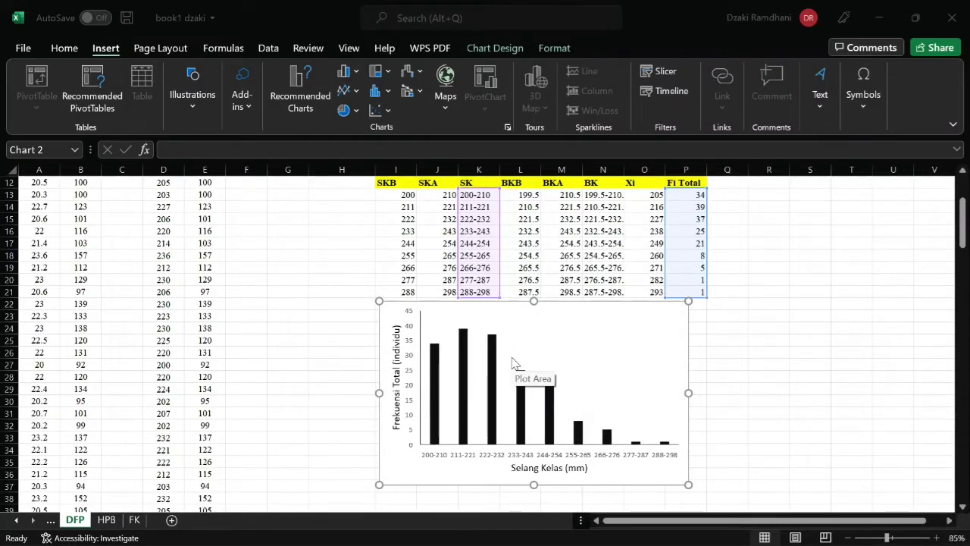
Step: Review the frequency chart's data source, including its data range, series and horizontal category labels
{"action": "left_click", "coordinate": [580, 348]}
{"action": "right_click", "coordinate": [580, 348]}
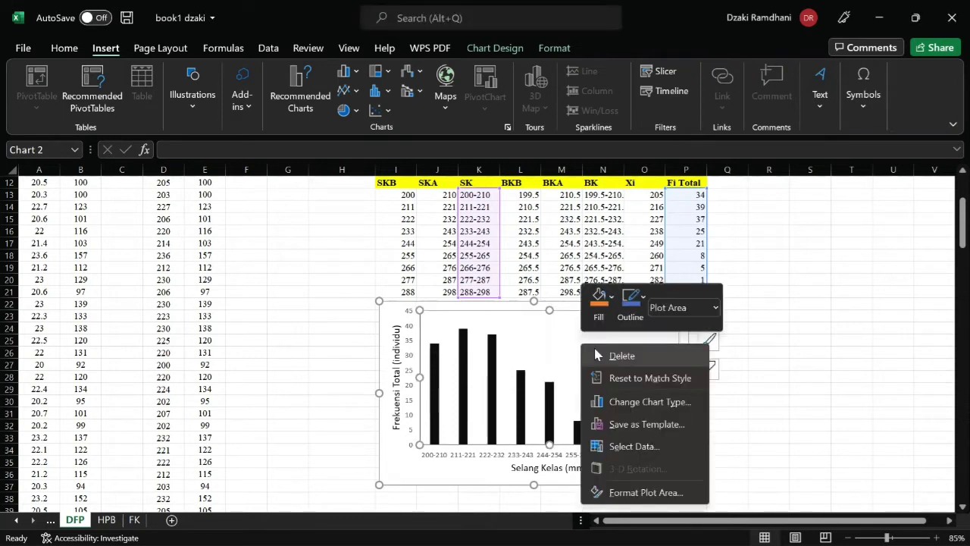
{"action": "left_click", "coordinate": [641, 449]}
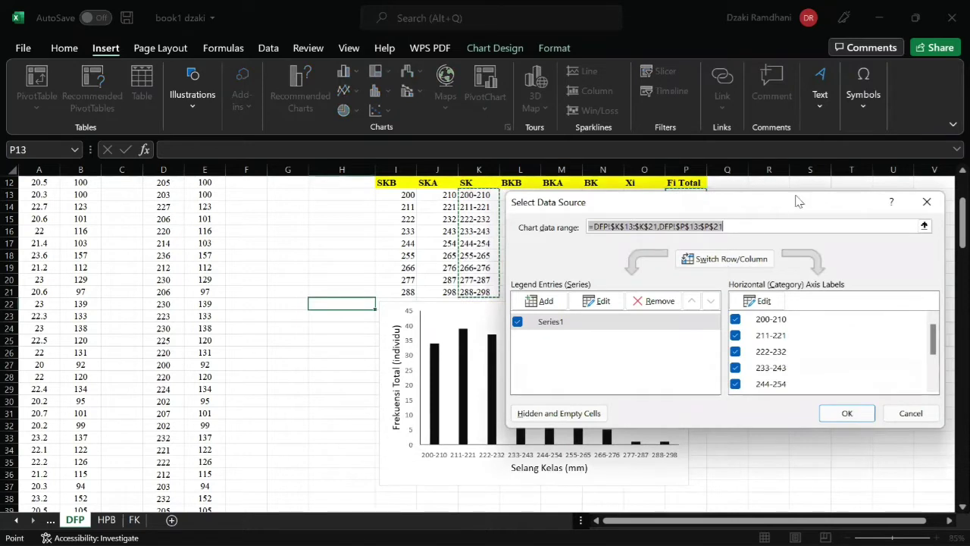
{"action": "left_click_drag", "start_coordinate": [796, 197], "coordinate": [677, 289]}
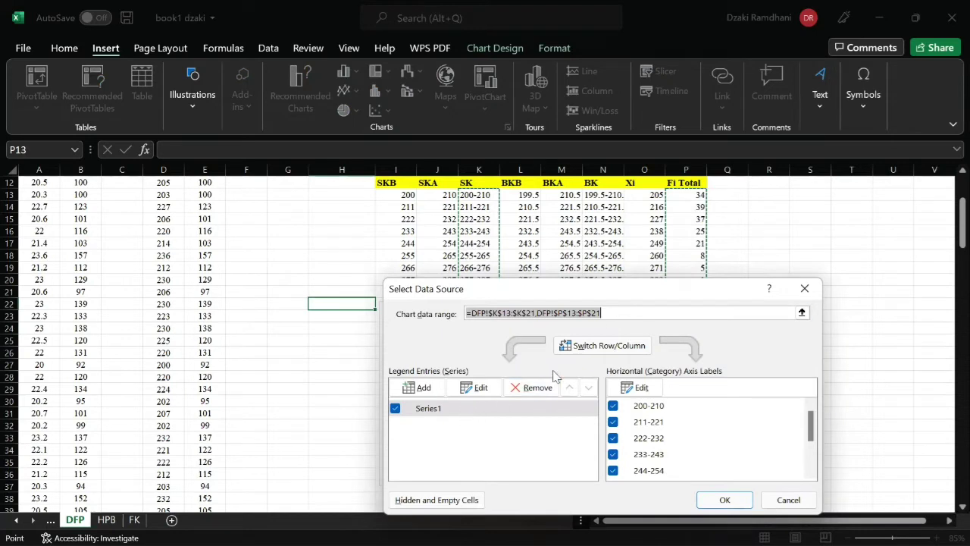
{"action": "left_click", "coordinate": [499, 312]}
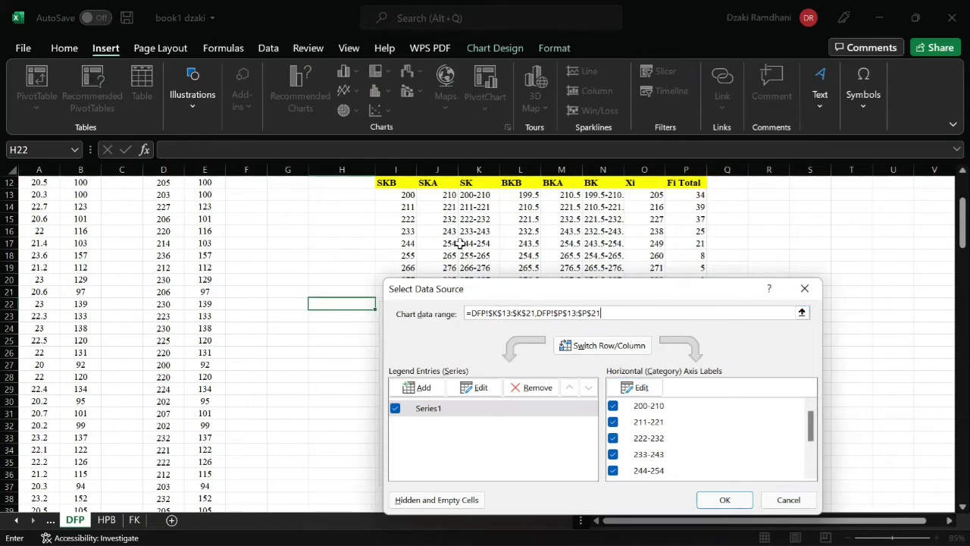
{"action": "left_click", "coordinate": [721, 501]}
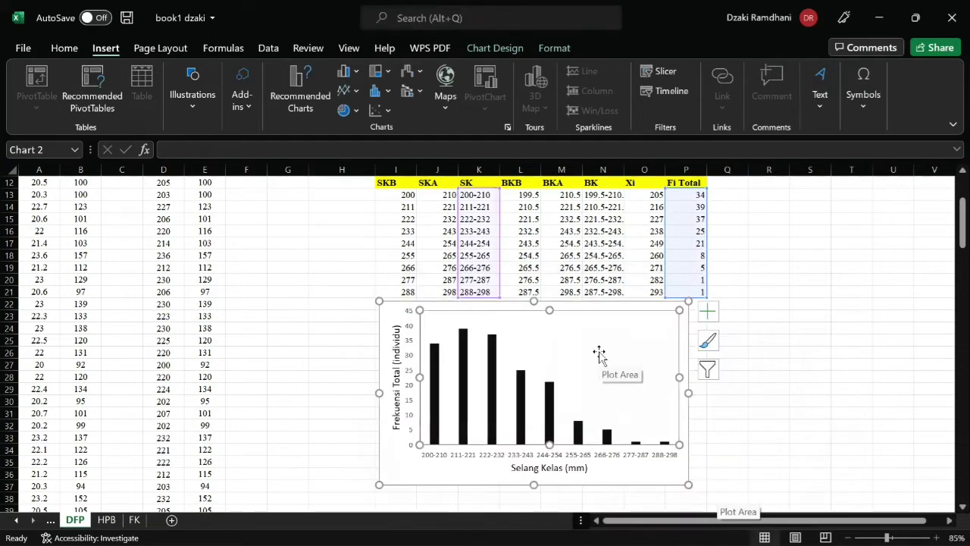
Step: Format the vertical axis title "Frekuensi Total (individu)" with no fill and a solid line border
{"action": "double_click", "coordinate": [398, 340]}
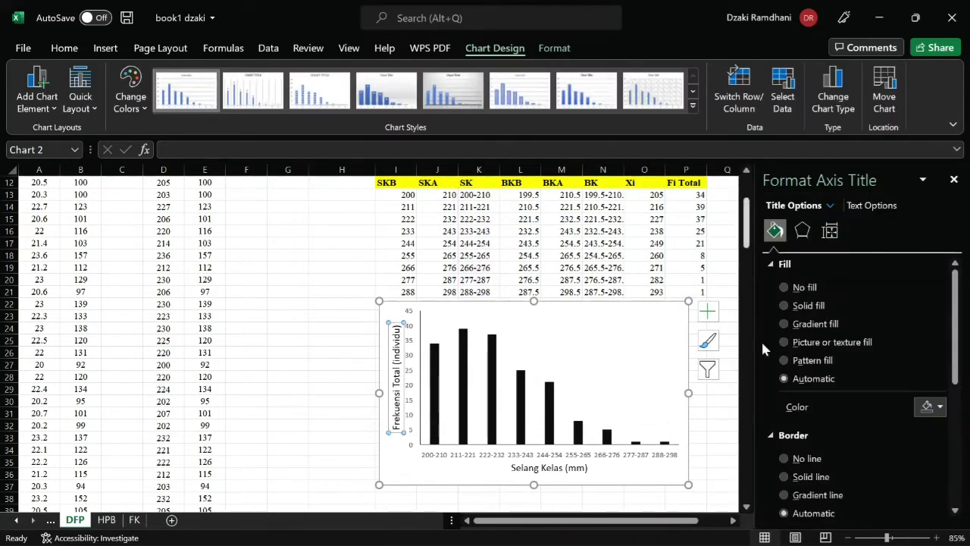
{"action": "left_click", "coordinate": [784, 289]}
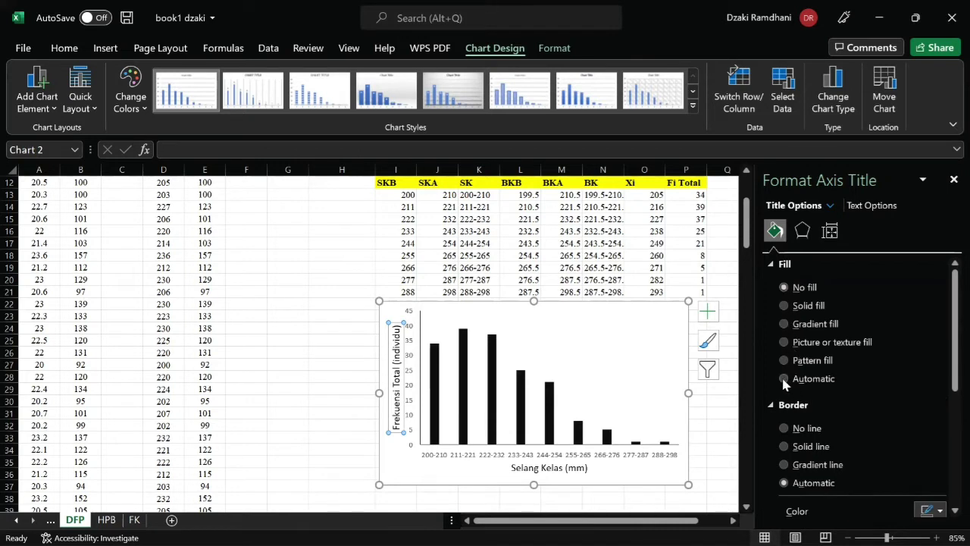
{"action": "left_click", "coordinate": [785, 447]}
{"action": "scroll", "coordinate": [784, 448], "scroll_direction": "down", "scroll_amount": 3}
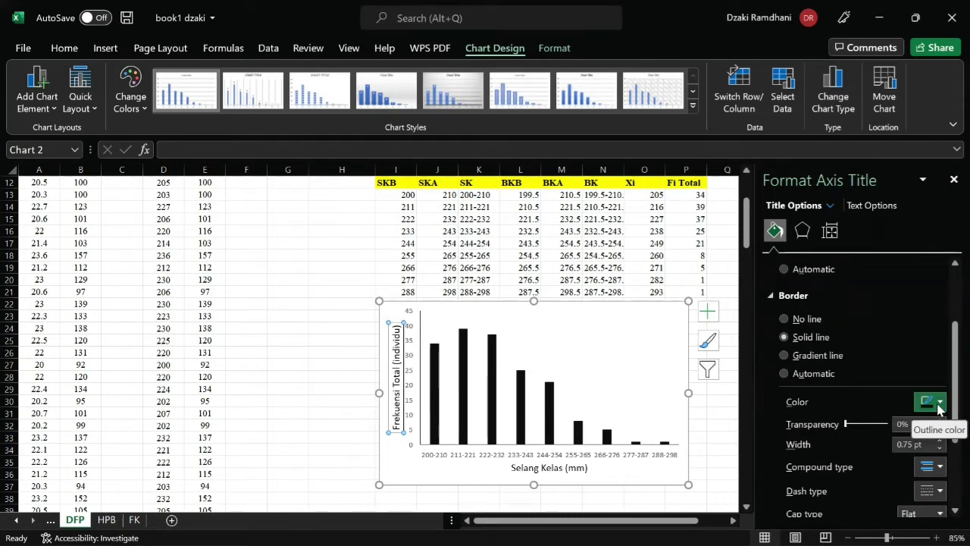
{"action": "scroll", "coordinate": [814, 433], "scroll_direction": "down", "scroll_amount": 3}
{"action": "left_click", "coordinate": [803, 230]}
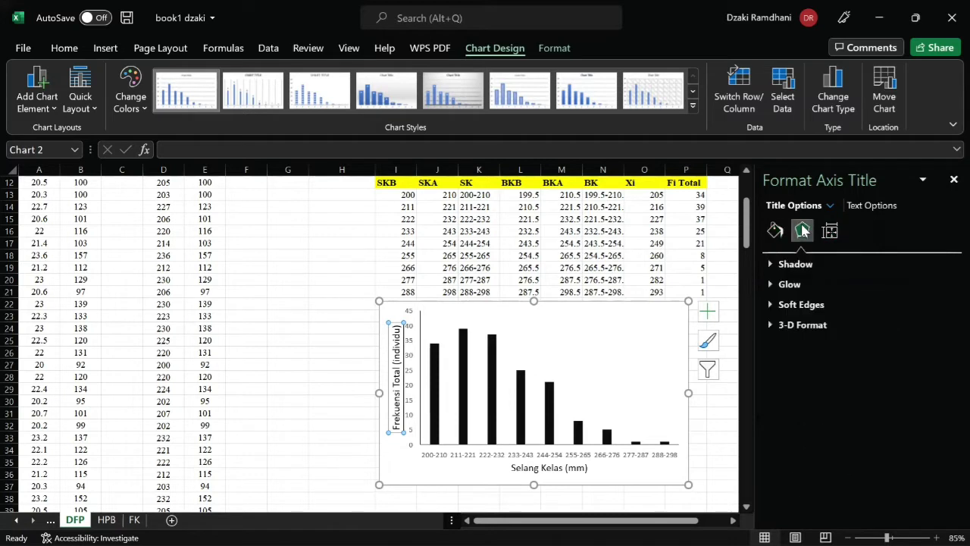
{"action": "left_click", "coordinate": [827, 231]}
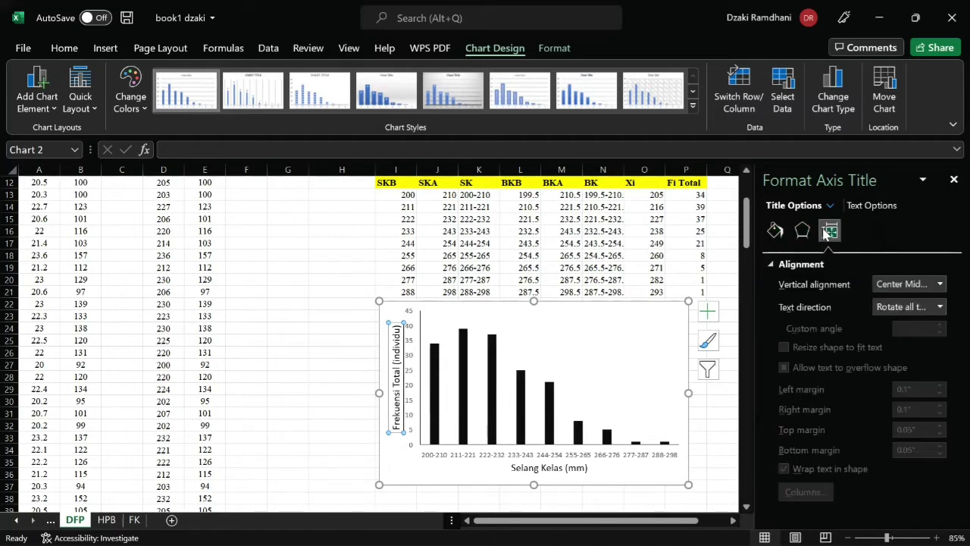
{"action": "left_click", "coordinate": [954, 179]}
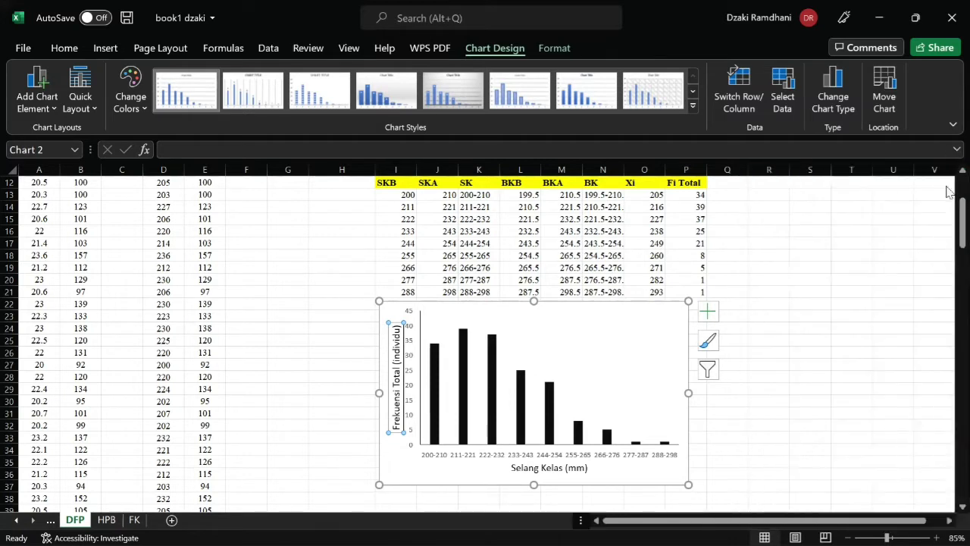
Step: Review the finished frequency chart's axis titles and plotted ranges together with the frequency table on the DFP sheet
{"action": "left_click", "coordinate": [532, 467]}
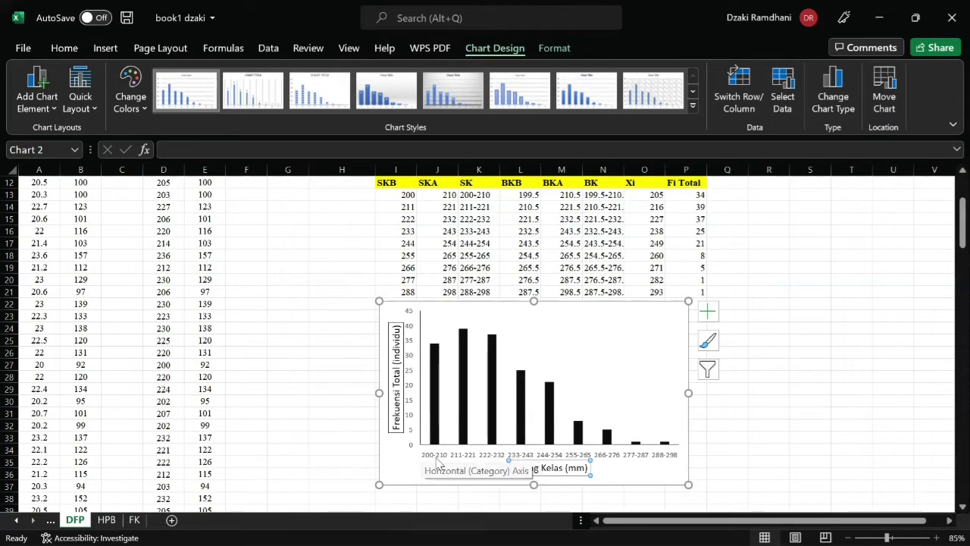
{"action": "left_click", "coordinate": [726, 437]}
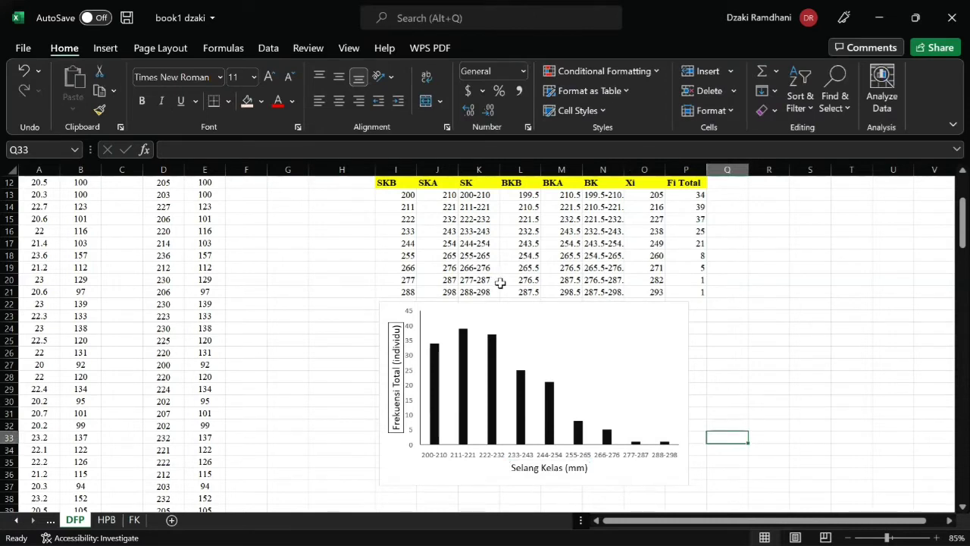
{"action": "left_click", "coordinate": [627, 362]}
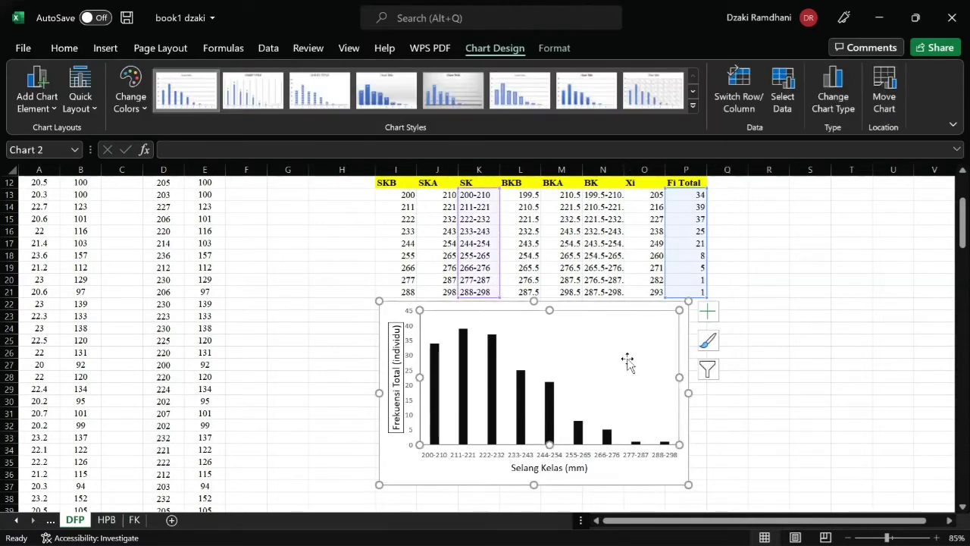
{"action": "left_click", "coordinate": [746, 381]}
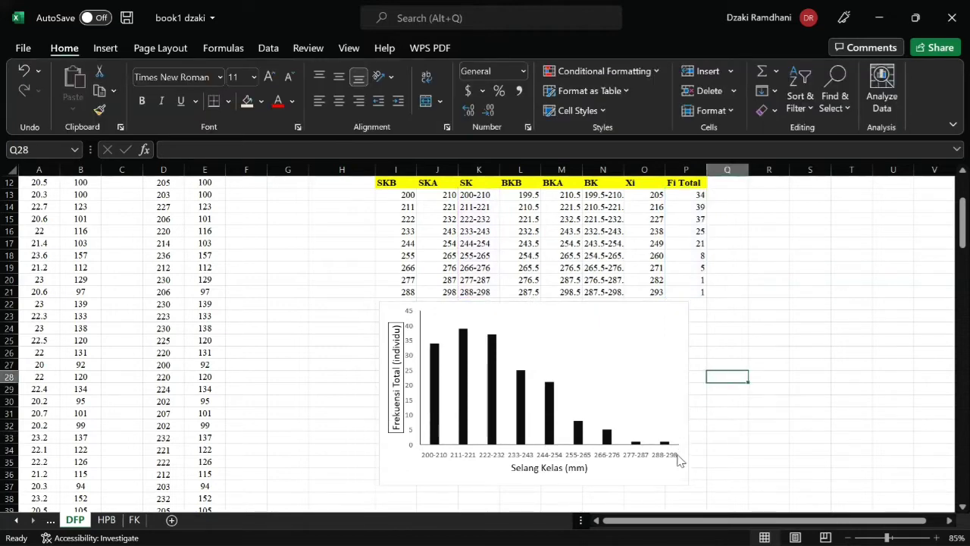
{"action": "left_click", "coordinate": [841, 537]}
{"action": "left_click", "coordinate": [841, 537]}
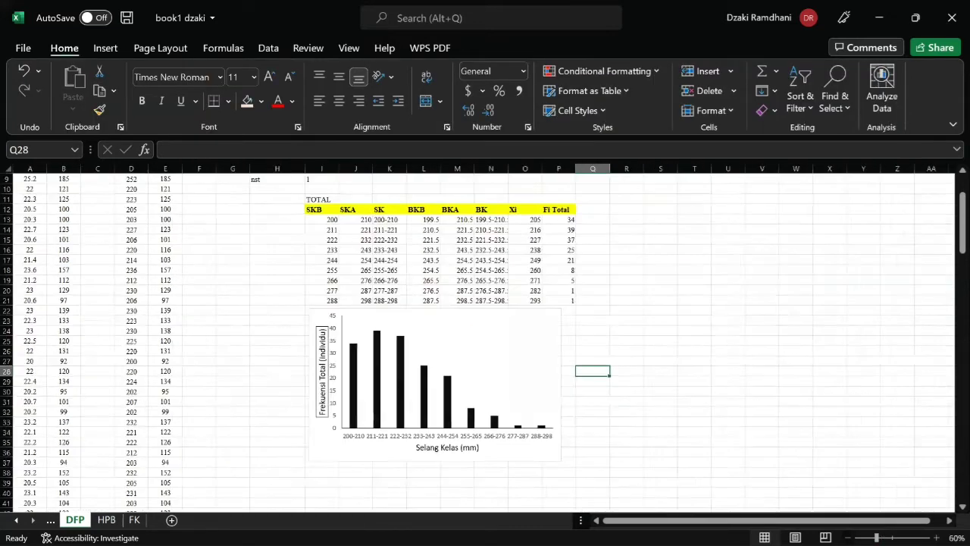
{"action": "left_click", "coordinate": [842, 538]}
{"action": "left_click", "coordinate": [841, 537]}
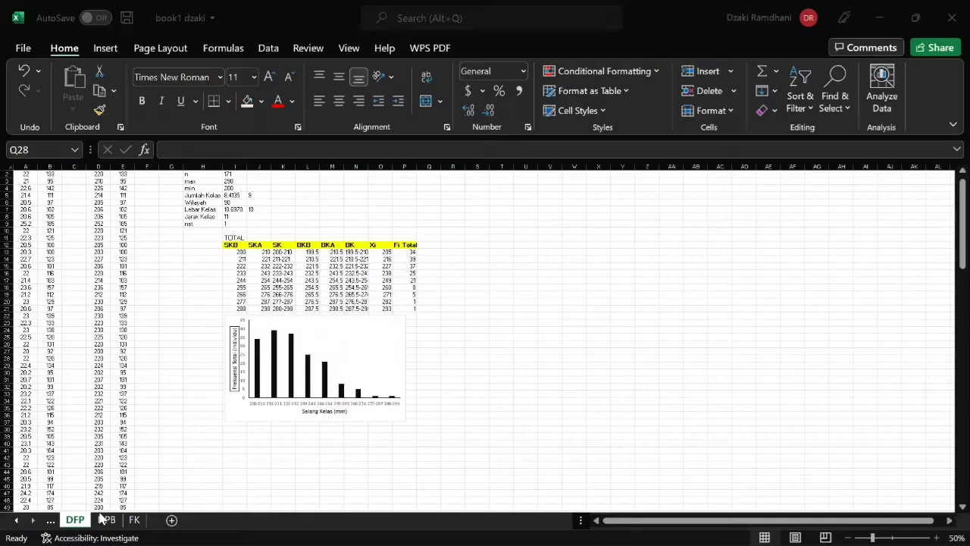
{"action": "left_click", "coordinate": [429, 358]}
{"action": "key", "text": "ctrl+z"}
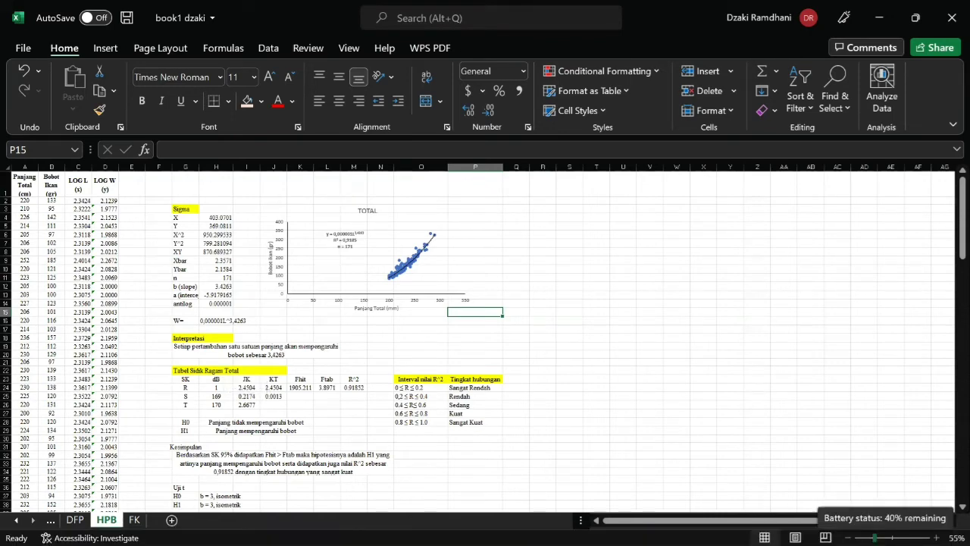
Step: Change the unit in the "Panjang Total" header in cell A1 of the HPB sheet to (mm)
{"action": "scroll", "coordinate": [485, 338], "scroll_direction": "down", "scroll_amount": 2}
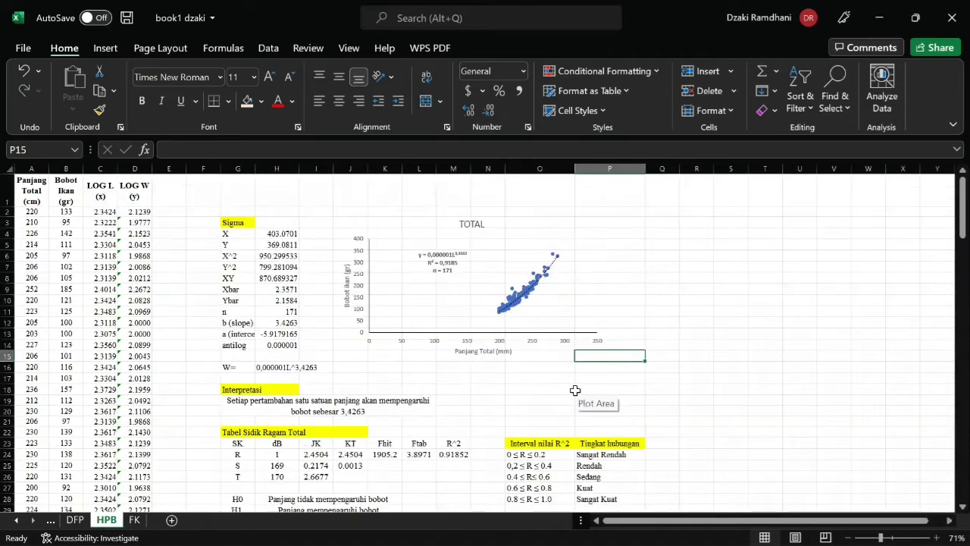
{"action": "left_click", "coordinate": [41, 193]}
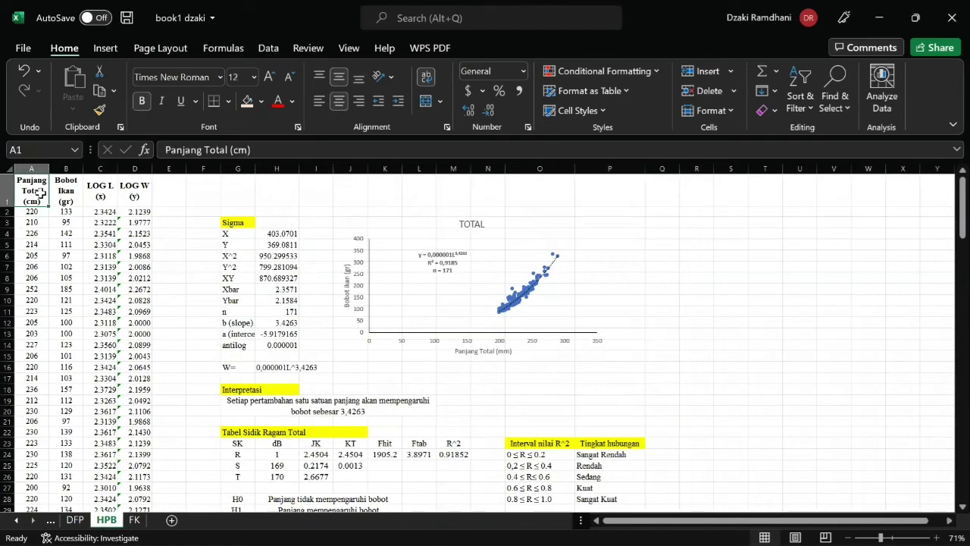
{"action": "left_click_drag", "start_coordinate": [41, 193], "coordinate": [61, 258]}
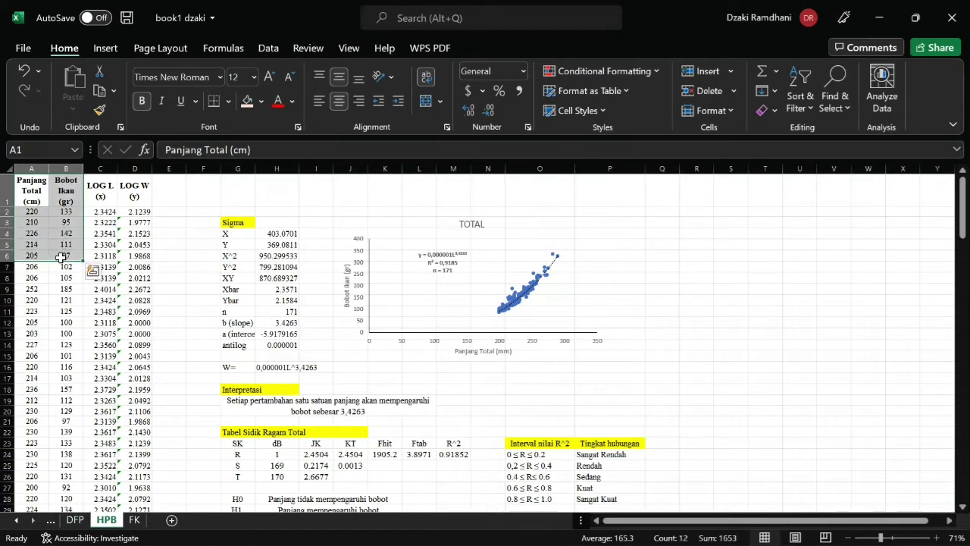
{"action": "left_click", "coordinate": [66, 366]}
{"action": "double_click", "coordinate": [33, 201]}
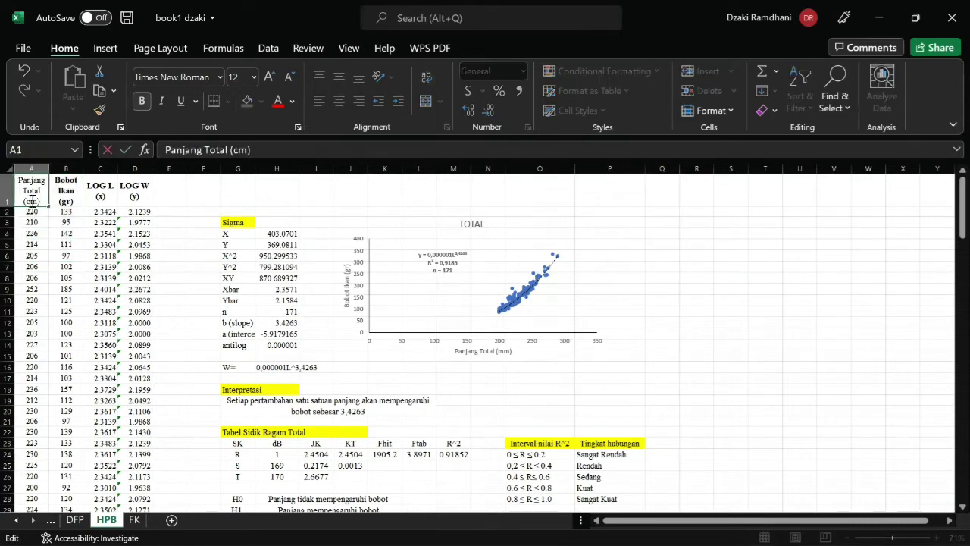
{"action": "key", "text": "BackSpace"}
{"action": "type", "text": "m"}
{"action": "left_click", "coordinate": [65, 235]}
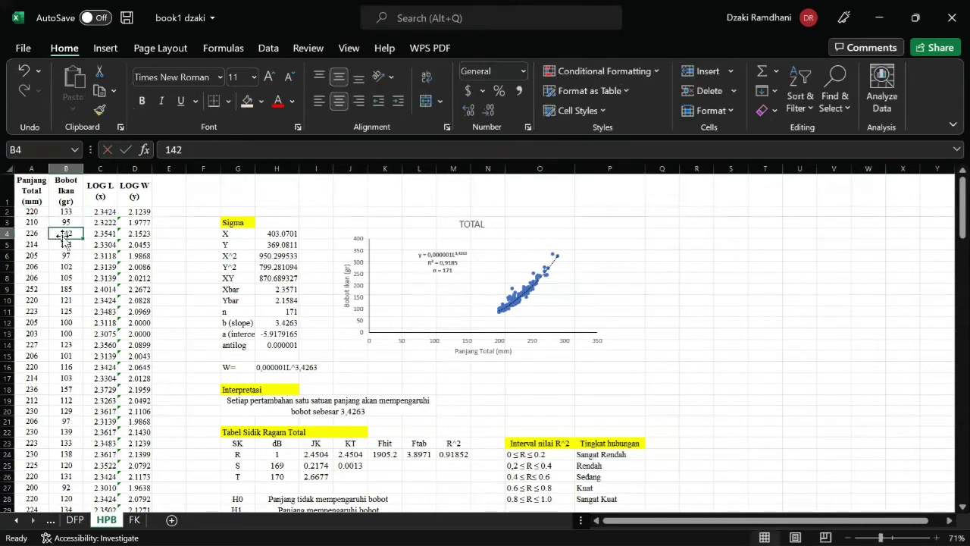
Step: Refer back to the DFP sheet, then inspect the LOG L (x) formula in cell C2 of the HPB sheet
{"action": "left_click", "coordinate": [74, 520]}
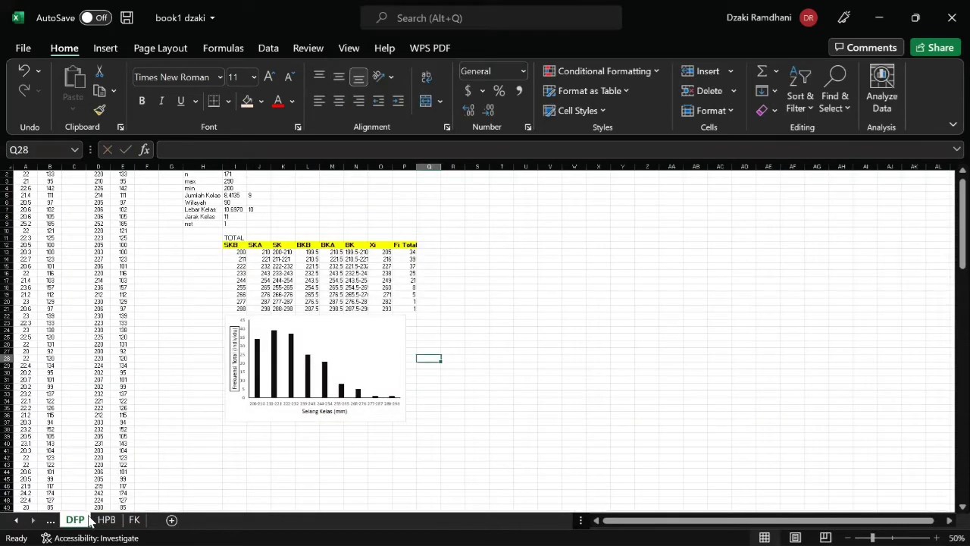
{"action": "left_click", "coordinate": [107, 520]}
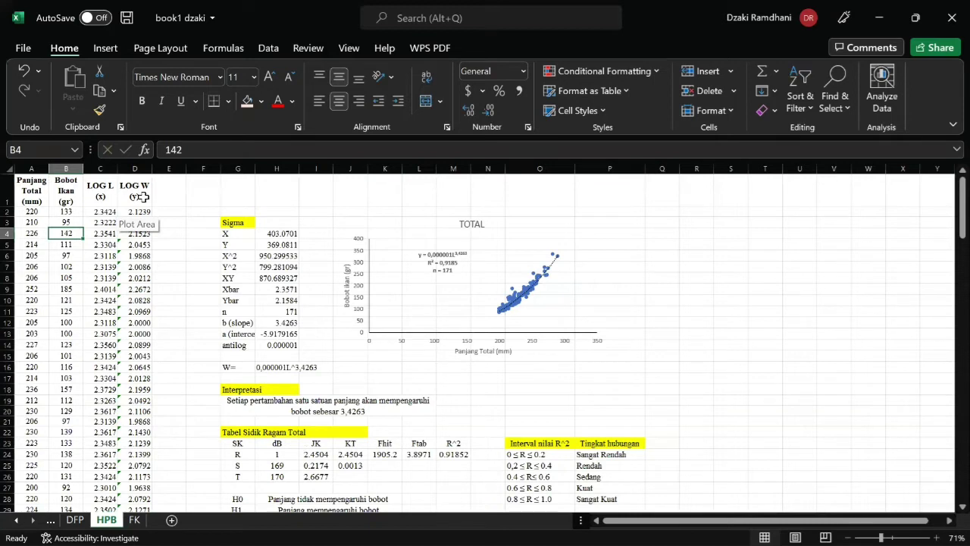
{"action": "left_click", "coordinate": [109, 215]}
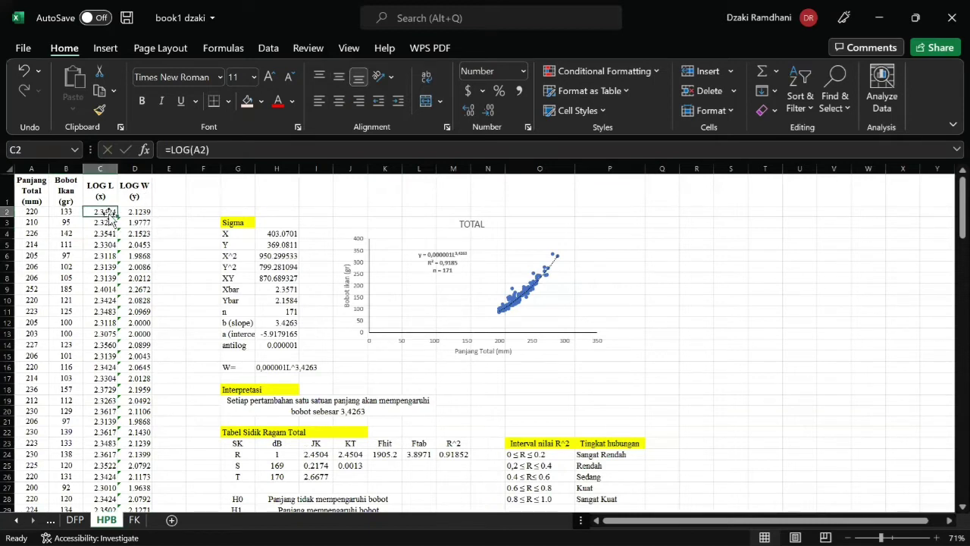
{"action": "double_click", "coordinate": [106, 212]}
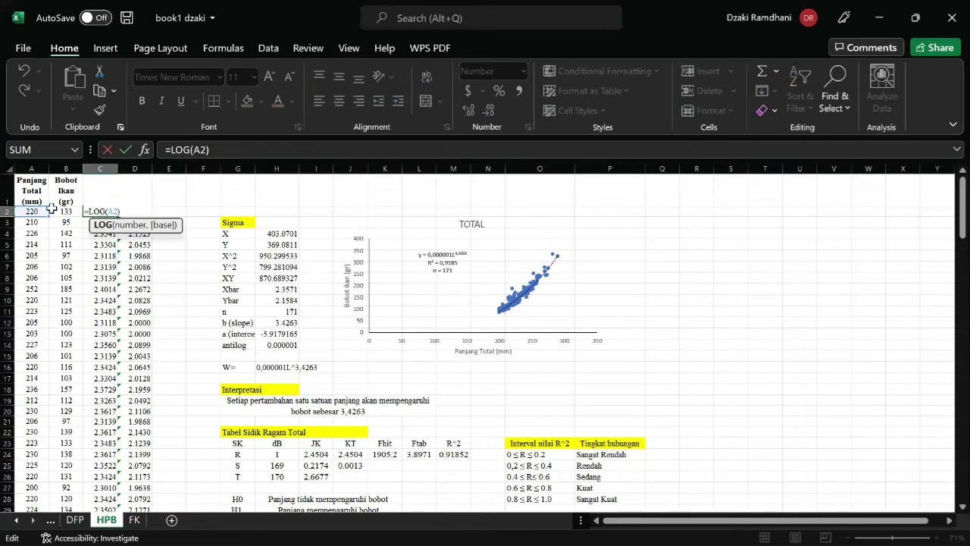
{"action": "left_click", "coordinate": [176, 267]}
Step: Clear all LOG L (x) values in column C of the HPB sheet, from C2 through C172
{"action": "left_click", "coordinate": [93, 211]}
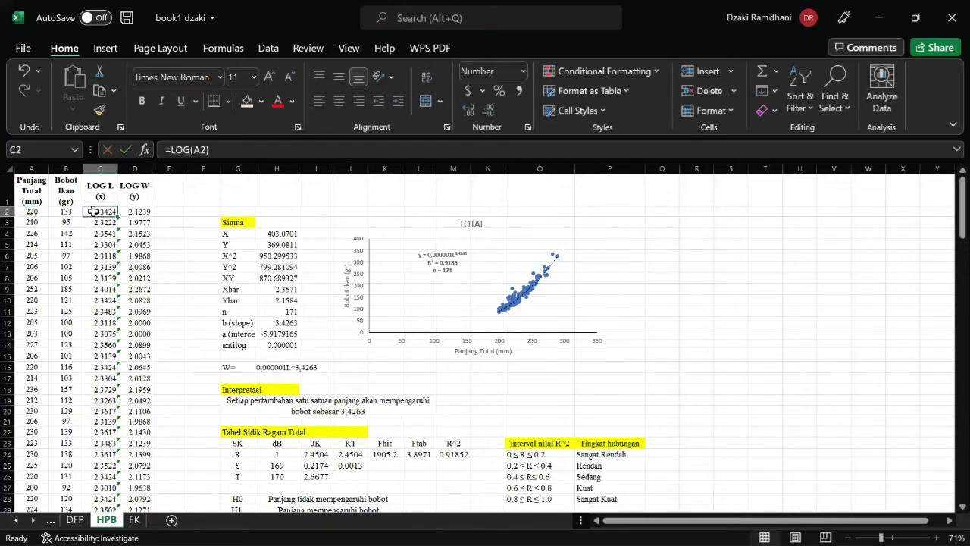
{"action": "key", "text": "ctrl+shift+Down"}
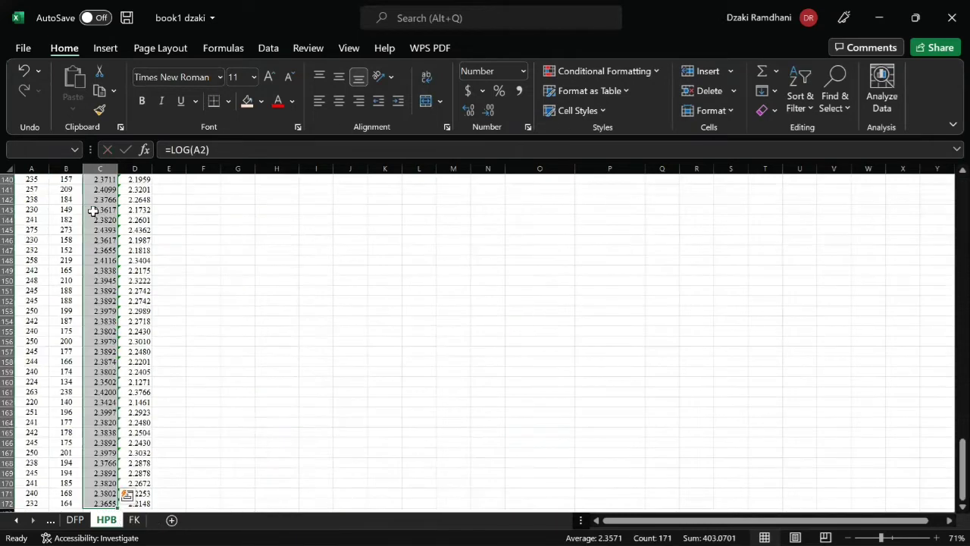
{"action": "key", "text": "Delete"}
Step: Enter the formula =LOG(A2) in cell C2 and fill it down the whole LOG L (x) column
{"action": "left_click", "coordinate": [95, 212]}
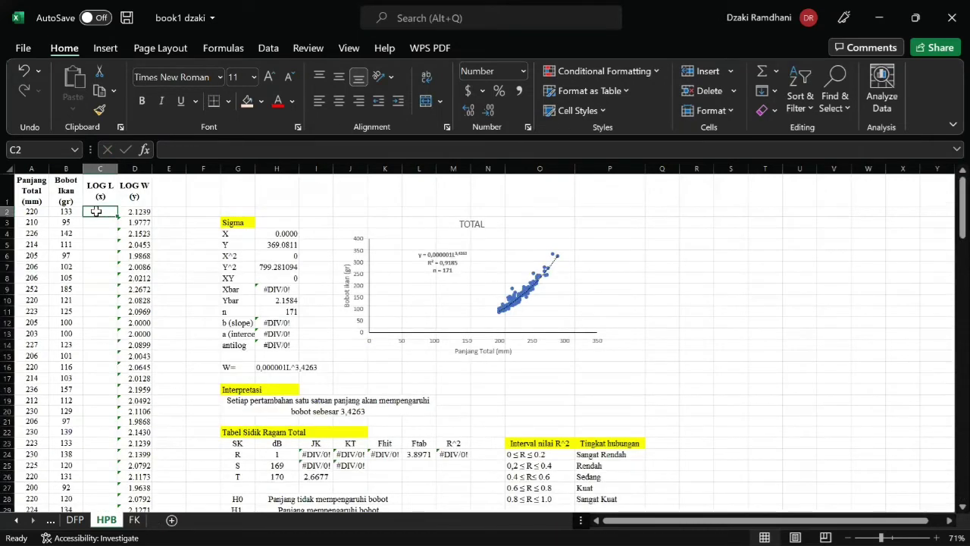
{"action": "double_click", "coordinate": [96, 211]}
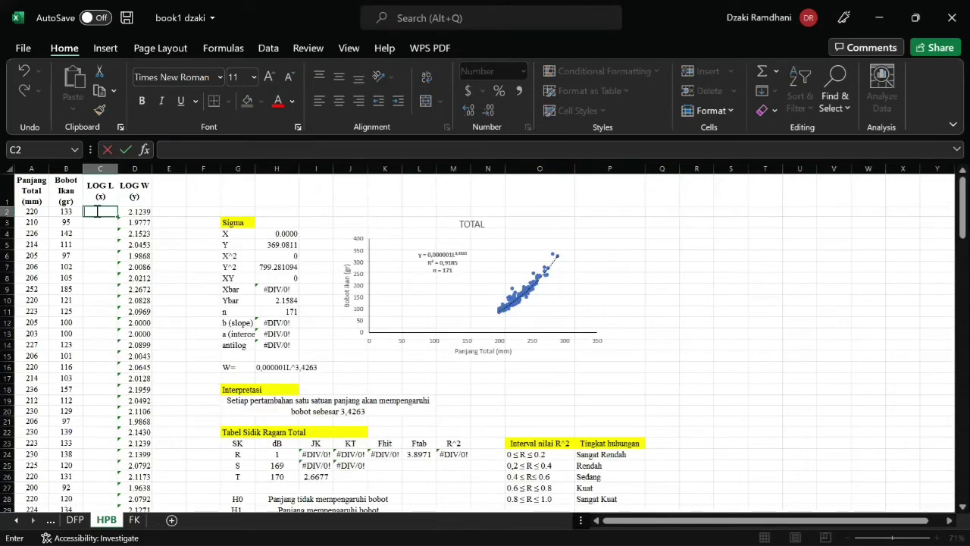
{"action": "type", "text": "=LOG"}
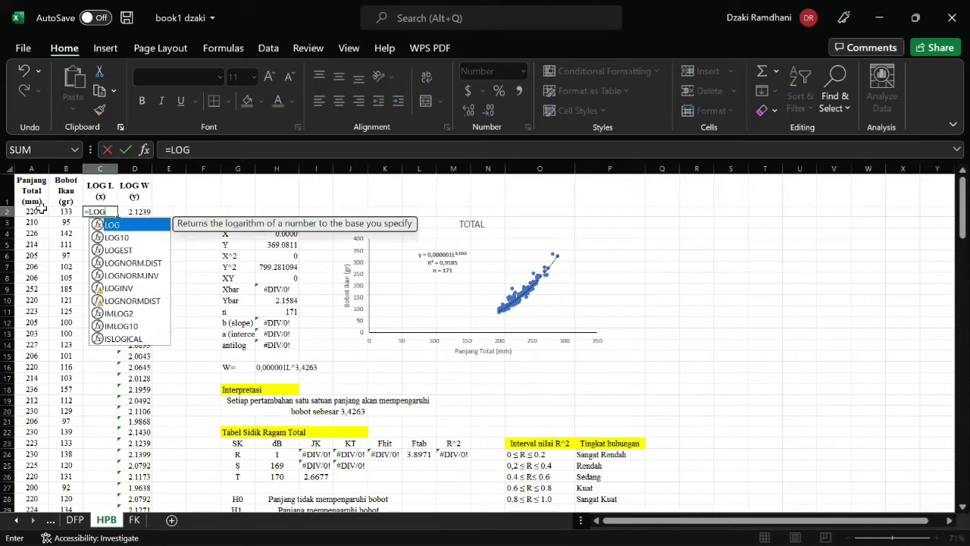
{"action": "left_click", "coordinate": [38, 211]}
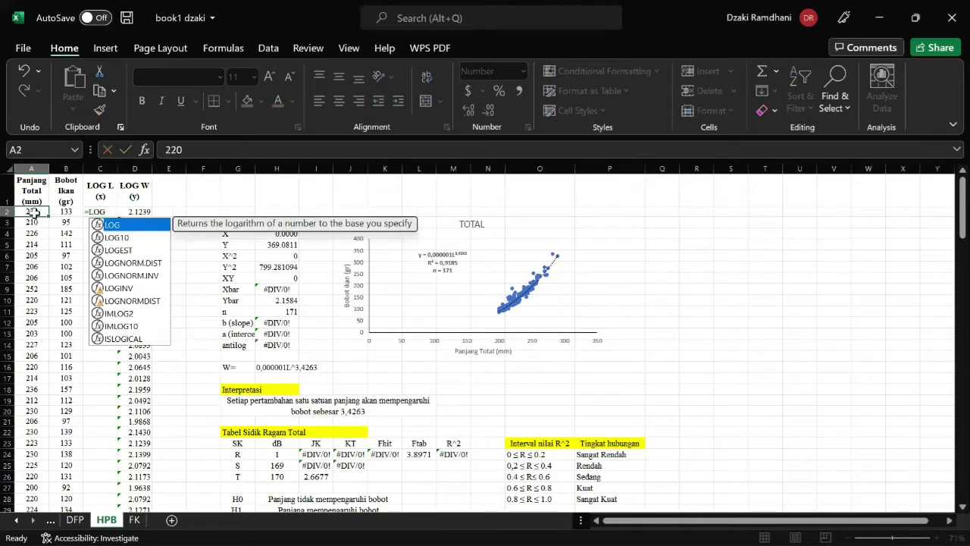
{"action": "left_click", "coordinate": [108, 214]}
{"action": "double_click", "coordinate": [108, 213]}
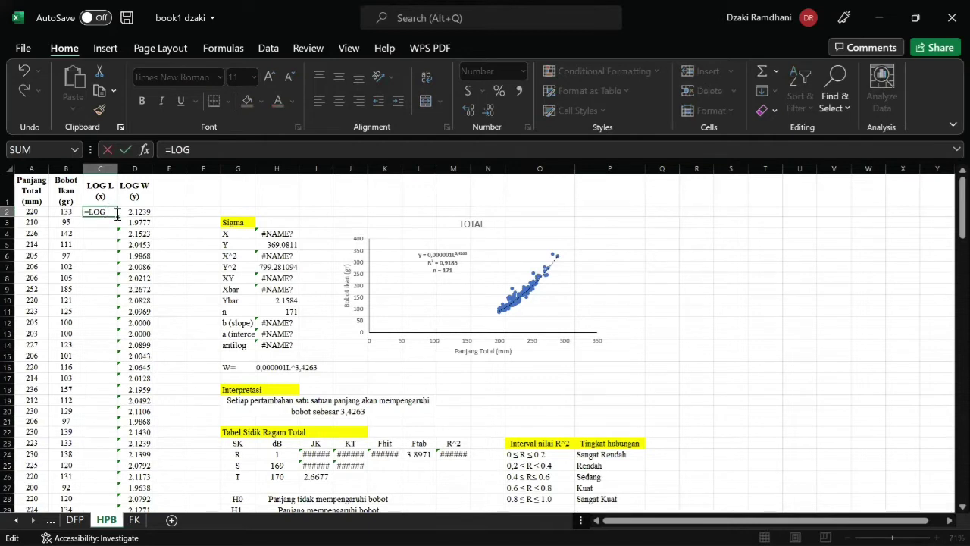
{"action": "type", "text": "("}
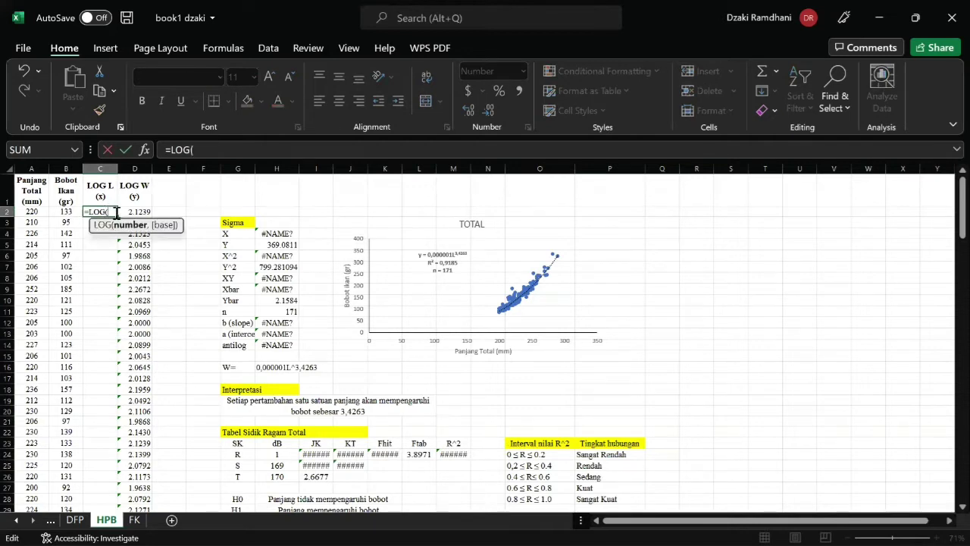
{"action": "left_click", "coordinate": [33, 215]}
{"action": "key", "text": "Return"}
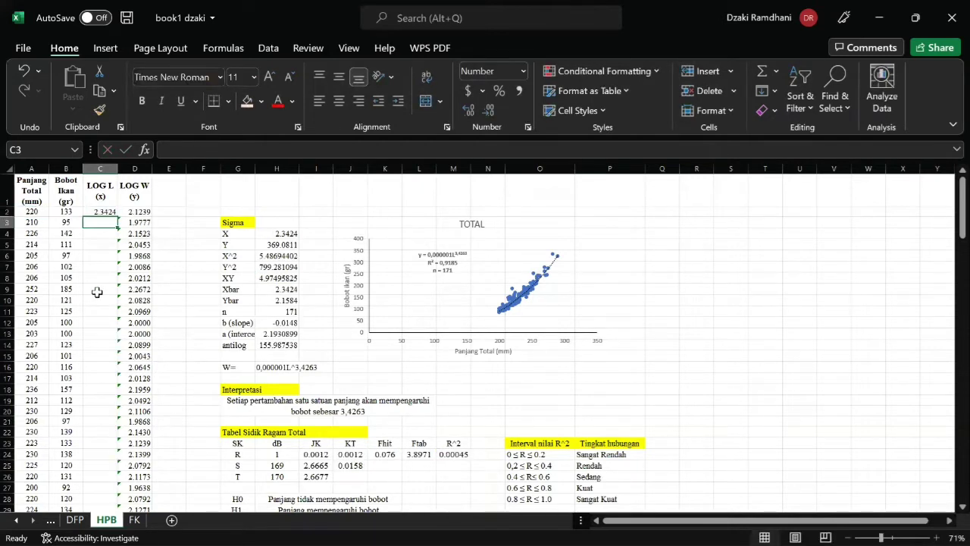
{"action": "left_click", "coordinate": [107, 212]}
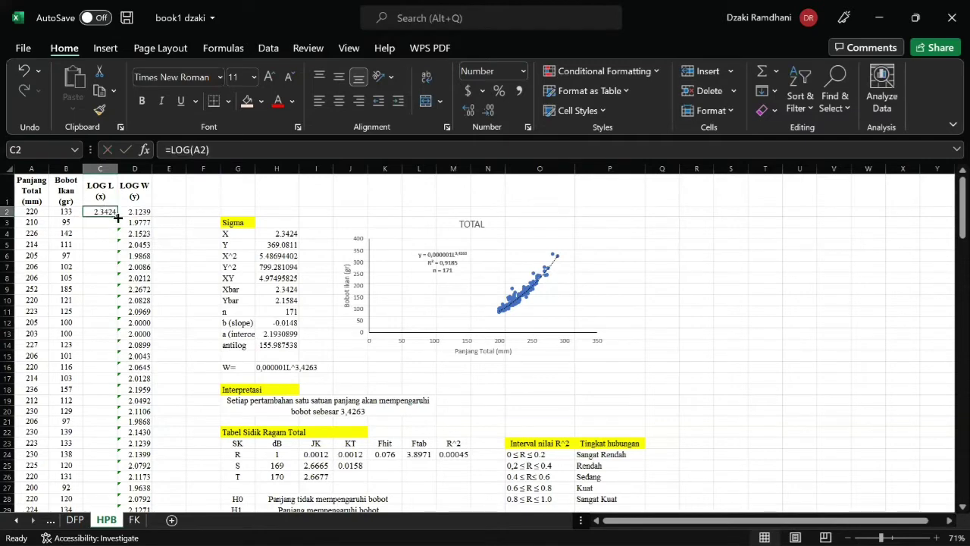
{"action": "double_click", "coordinate": [118, 216]}
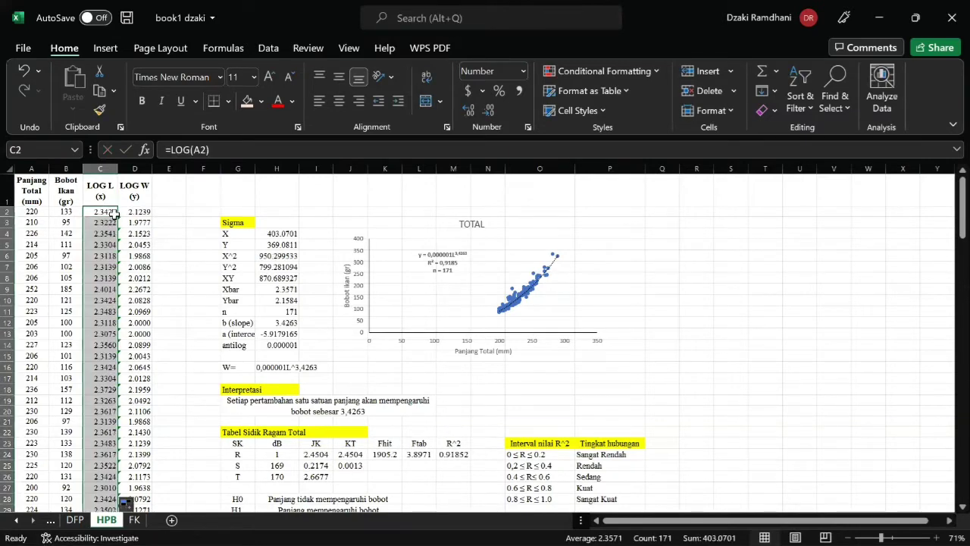
Step: Inspect the LOG W (y) formula in cell D2 and the weight range it refers to, leaving it as is
{"action": "double_click", "coordinate": [138, 214]}
{"action": "scroll", "coordinate": [139, 215], "scroll_direction": "up", "scroll_amount": 20}
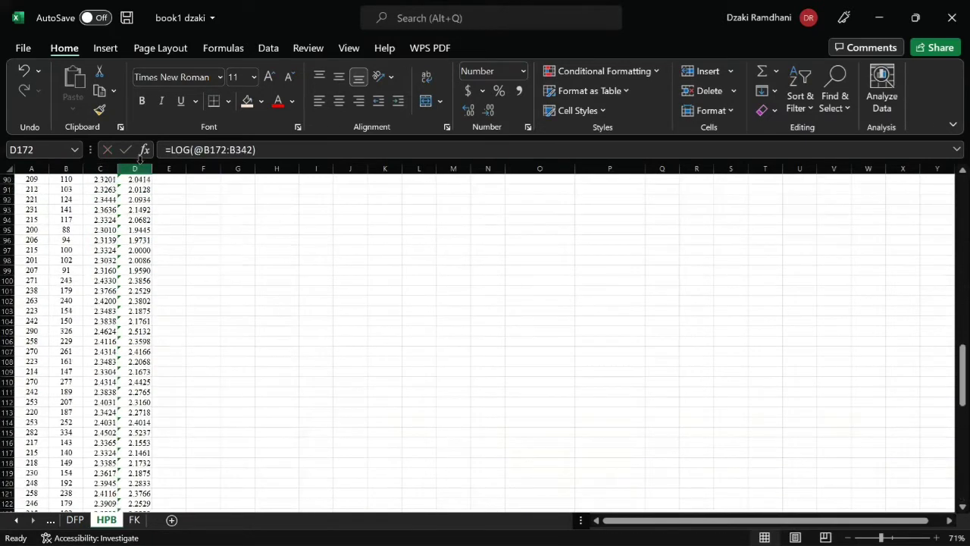
{"action": "scroll", "coordinate": [147, 271], "scroll_direction": "up", "scroll_amount": 20}
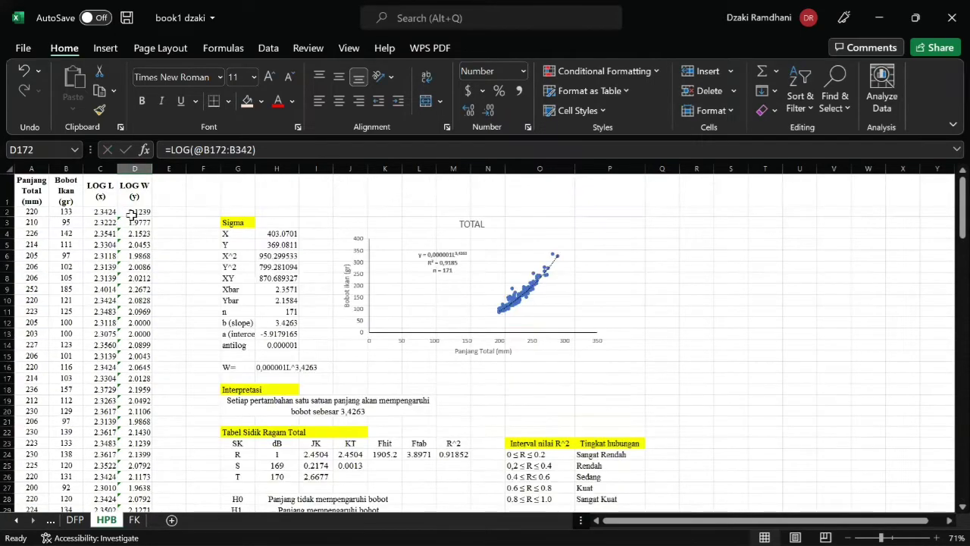
{"action": "double_click", "coordinate": [132, 215]}
{"action": "scroll", "coordinate": [134, 216], "scroll_direction": "up", "scroll_amount": 20}
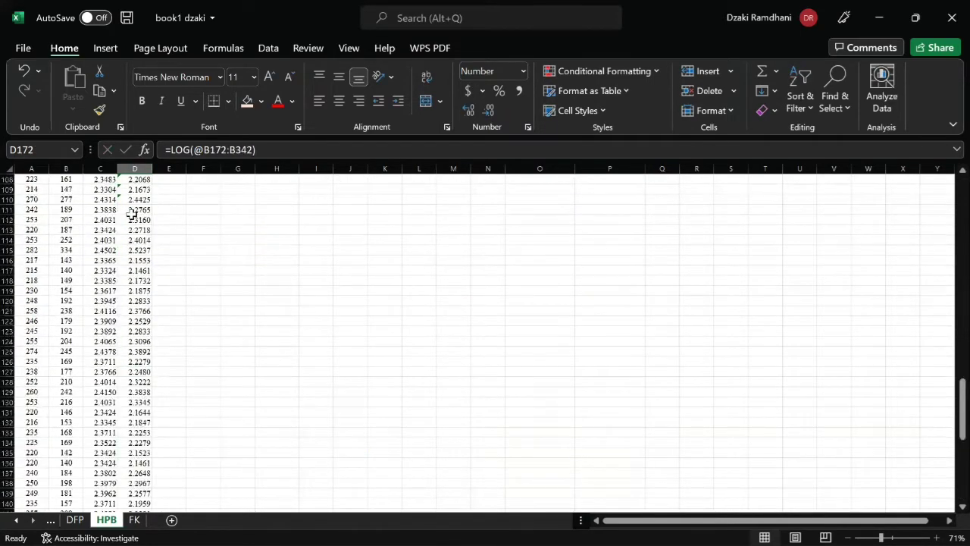
{"action": "double_click", "coordinate": [140, 213]}
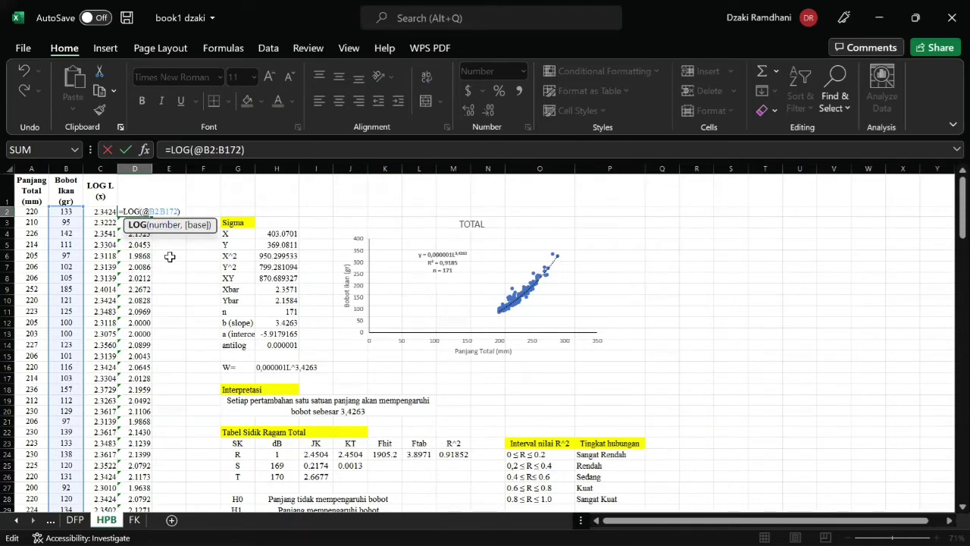
{"action": "key", "text": "Return"}
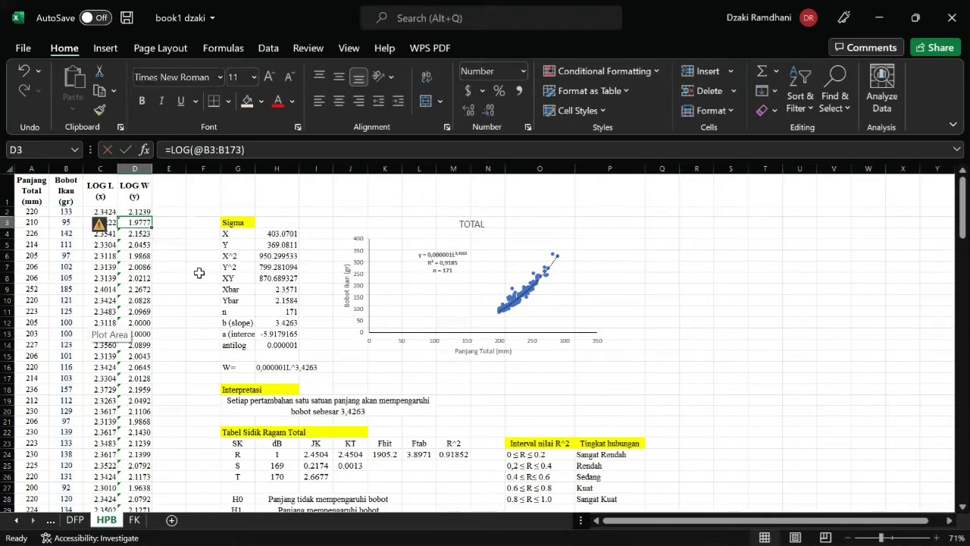
Step: Examine the Sigma summary table on the HPB sheet, starting with its heading and X row
{"action": "left_click", "coordinate": [192, 222]}
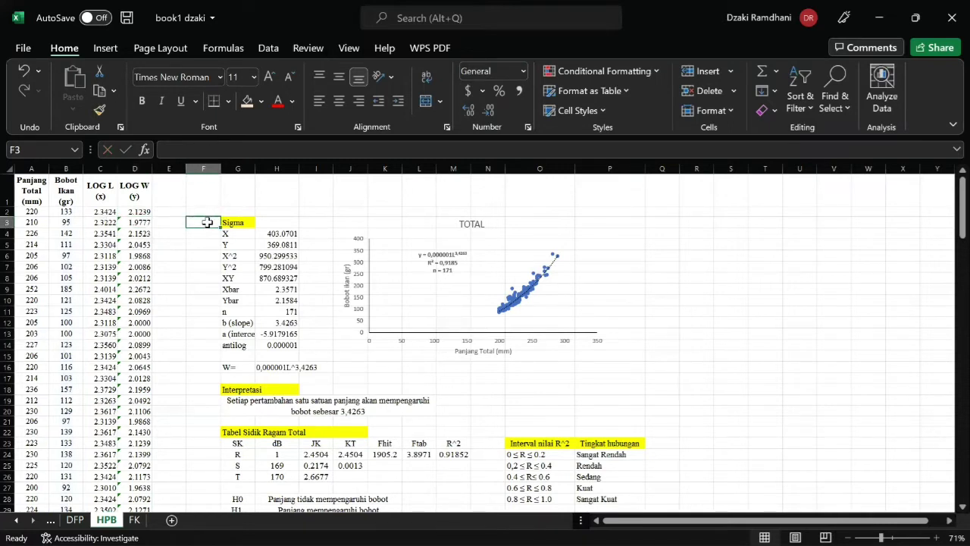
{"action": "left_click", "coordinate": [232, 222]}
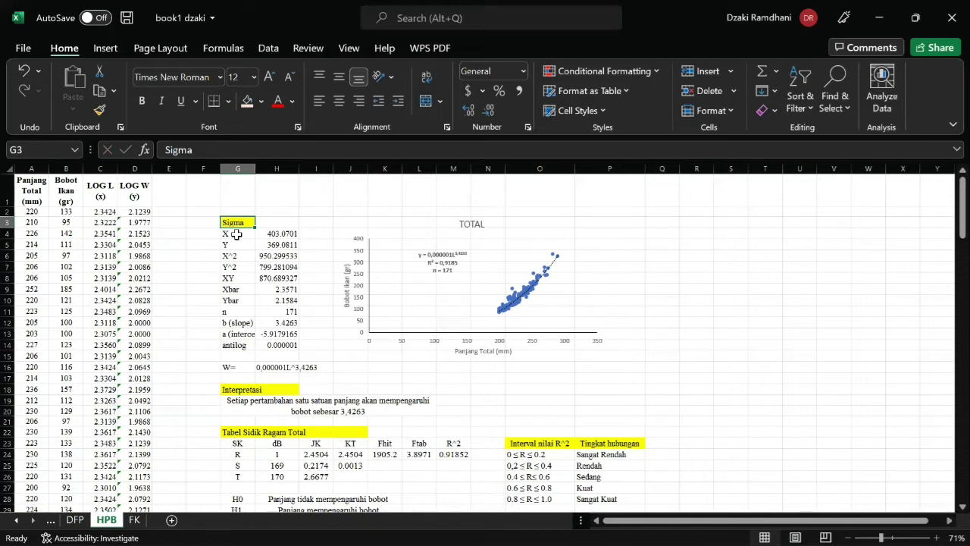
{"action": "left_click", "coordinate": [236, 235]}
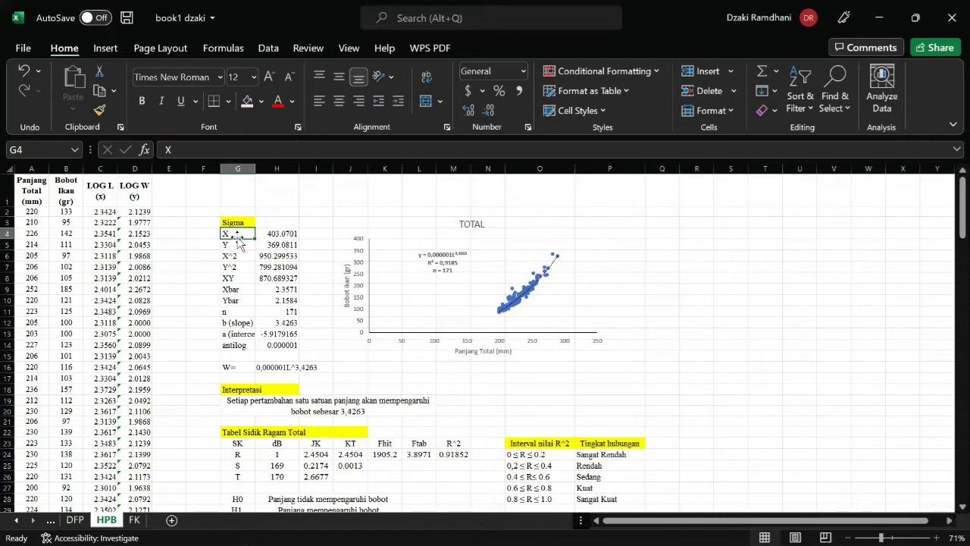
Step: Examine the Sigma table's row labels and the SUM formula for X in cell H4, leaving the formula as is
{"action": "left_click", "coordinate": [213, 244]}
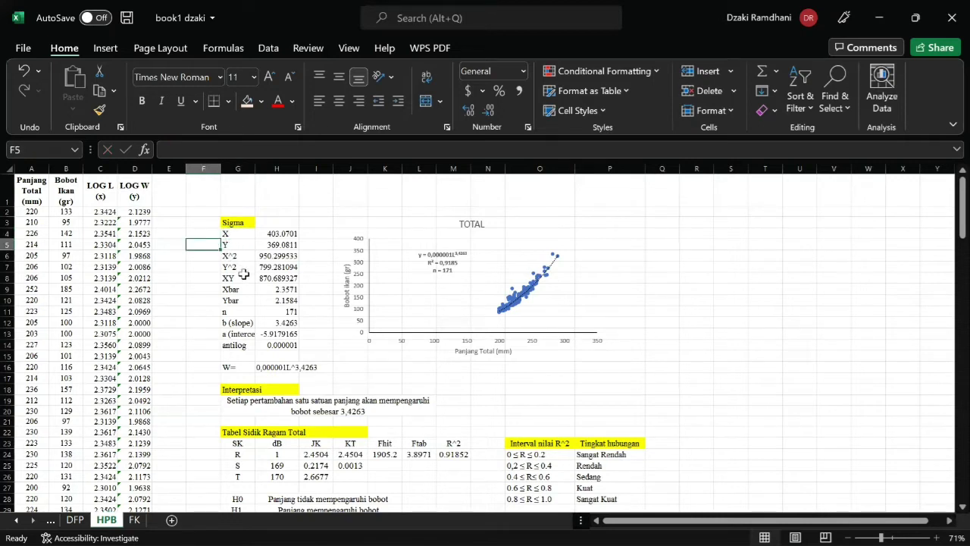
{"action": "left_click", "coordinate": [226, 313]}
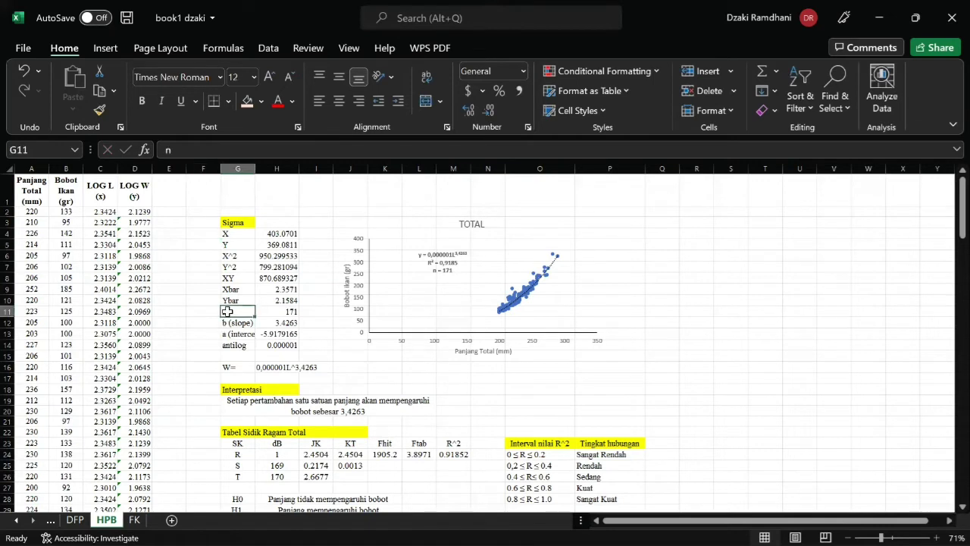
{"action": "left_click", "coordinate": [242, 233]}
{"action": "left_click", "coordinate": [277, 234]}
{"action": "double_click", "coordinate": [281, 233]}
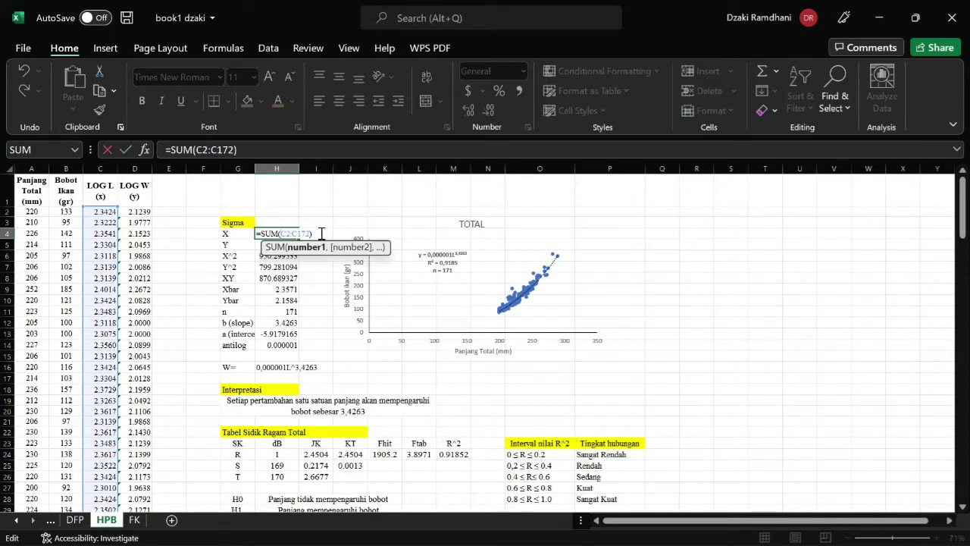
{"action": "left_click_drag", "start_coordinate": [322, 234], "coordinate": [266, 237]}
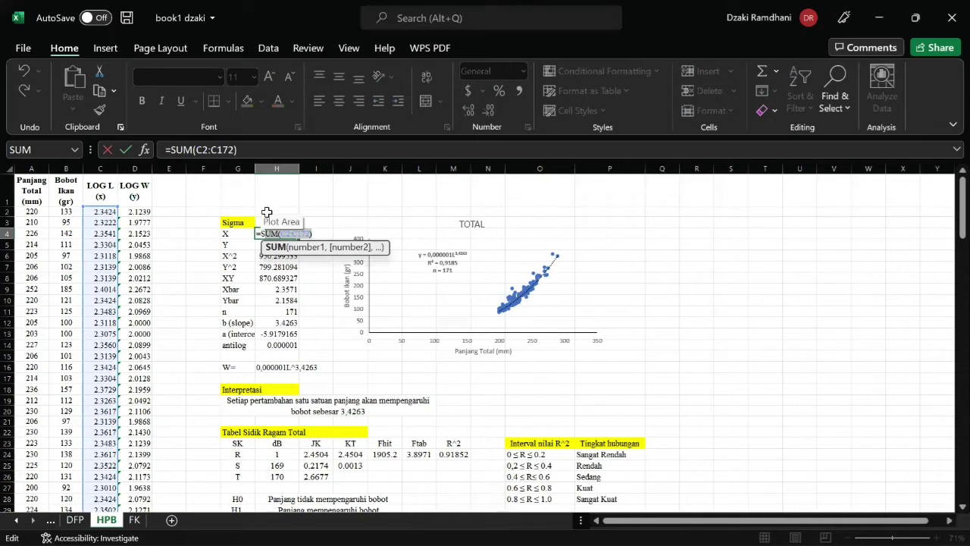
{"action": "left_click", "coordinate": [304, 204]}
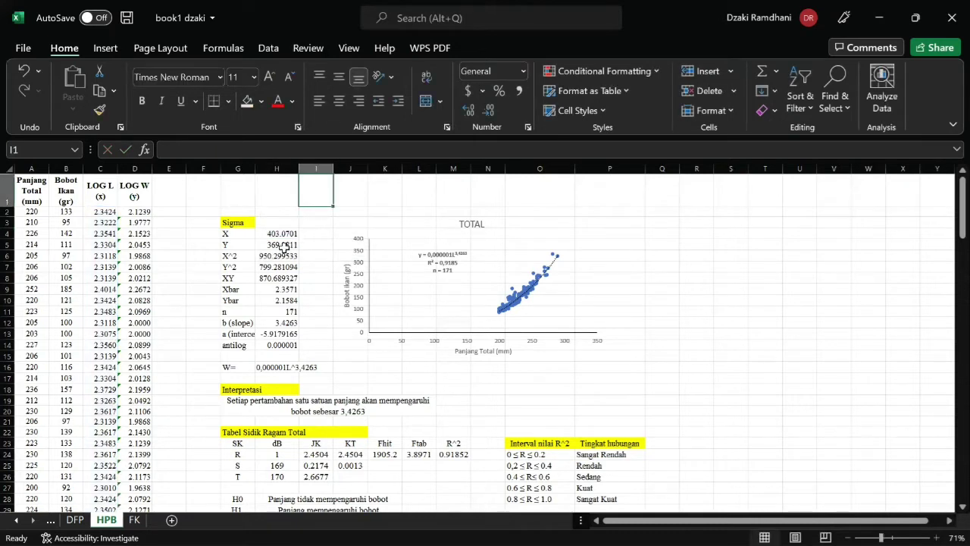
Step: Inspect the Y sum formula in cell H5 and the LOG W (y) range it refers to
{"action": "left_click", "coordinate": [282, 245]}
{"action": "double_click", "coordinate": [284, 246]}
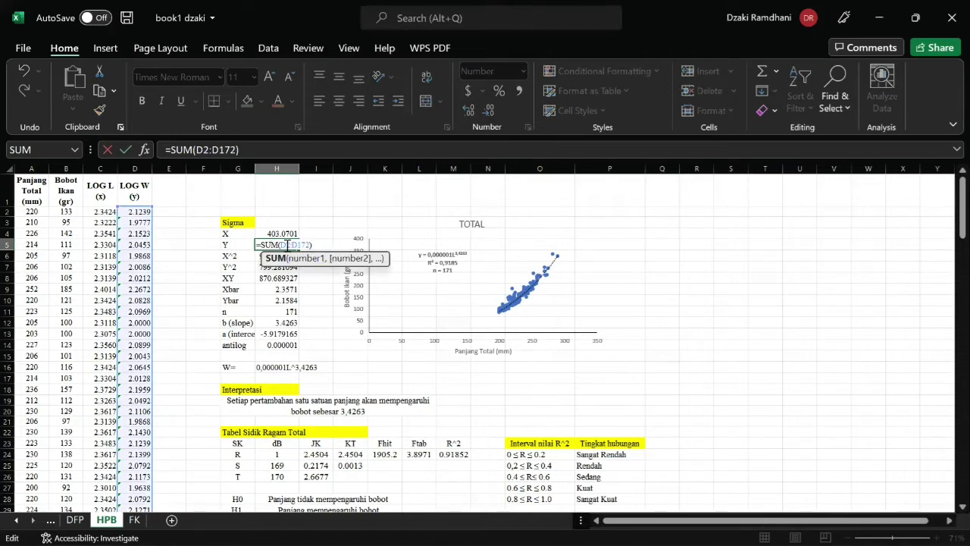
{"action": "key", "text": "Return"}
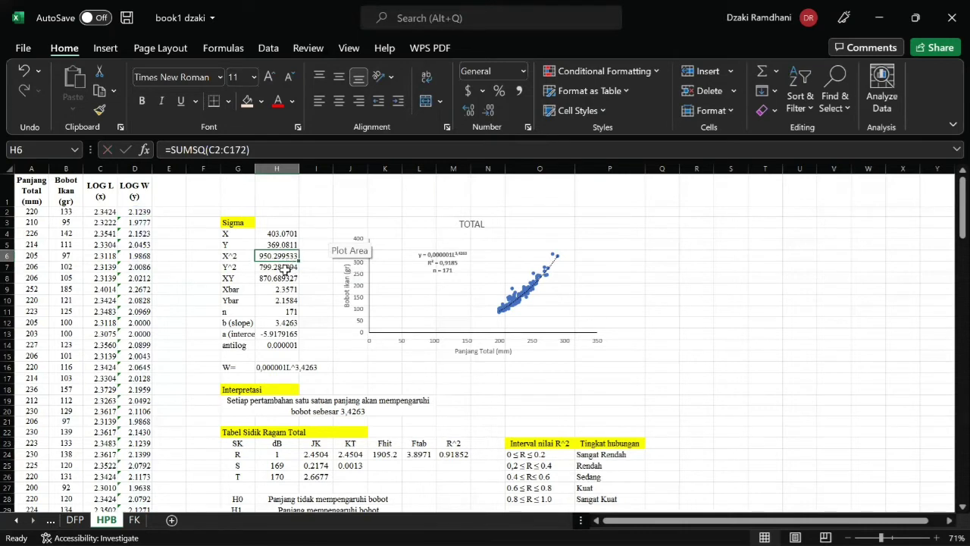
Step: Inspect the SUMSQ formulas for X^2 in cell H6 and Y^2 in cell H7 without altering them
{"action": "double_click", "coordinate": [277, 257]}
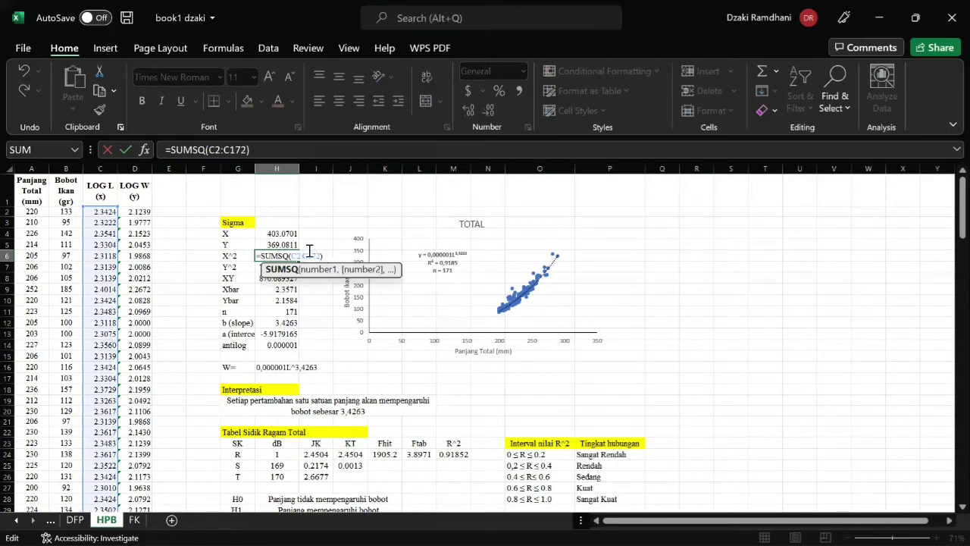
{"action": "key", "text": "Return"}
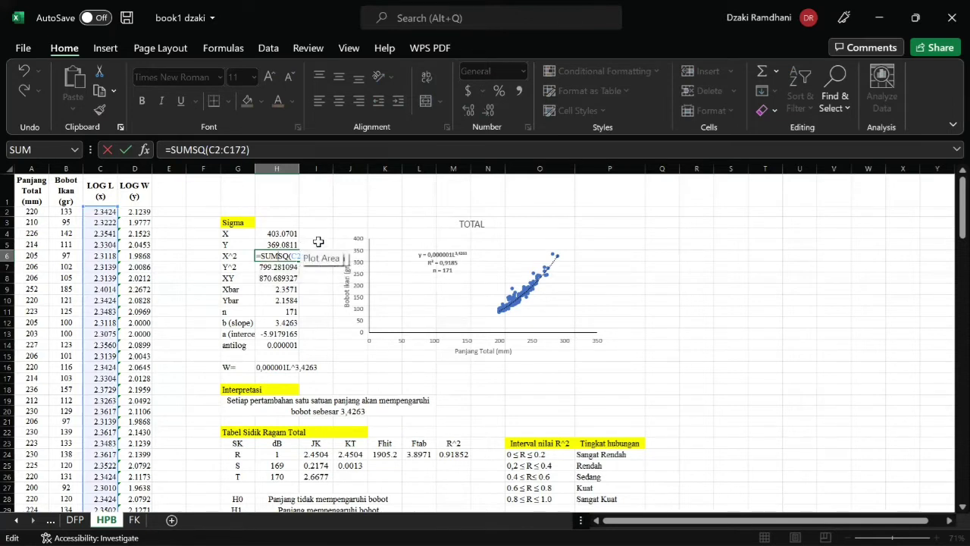
{"action": "double_click", "coordinate": [285, 268]}
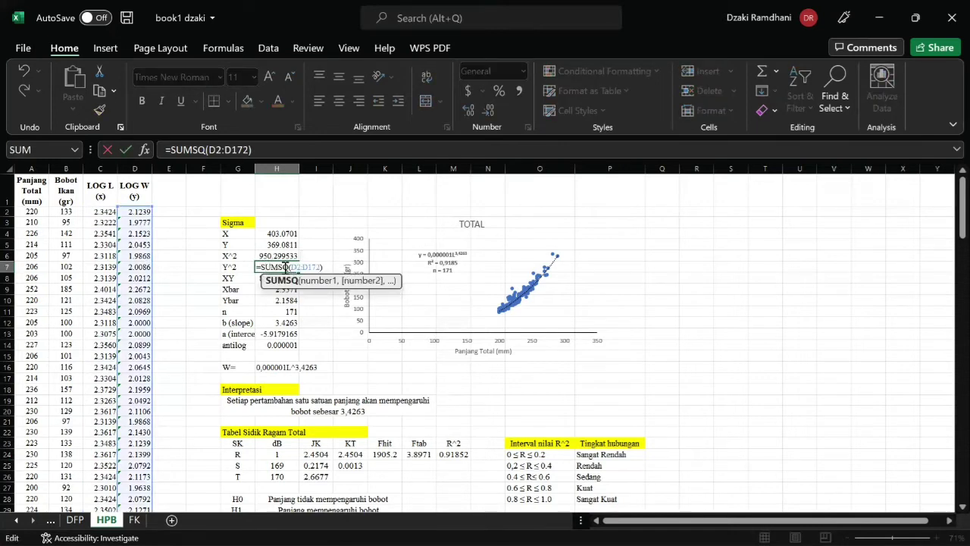
{"action": "key", "text": "Return"}
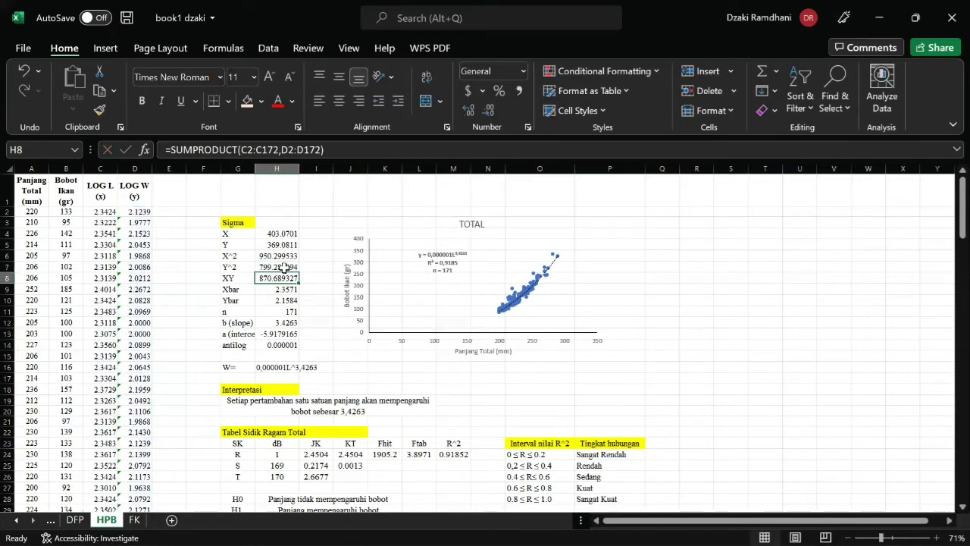
Step: Inspect the SUMPRODUCT formula for XY in cell H8 and the AVERAGE formula for Xbar in cell H9
{"action": "double_click", "coordinate": [272, 279]}
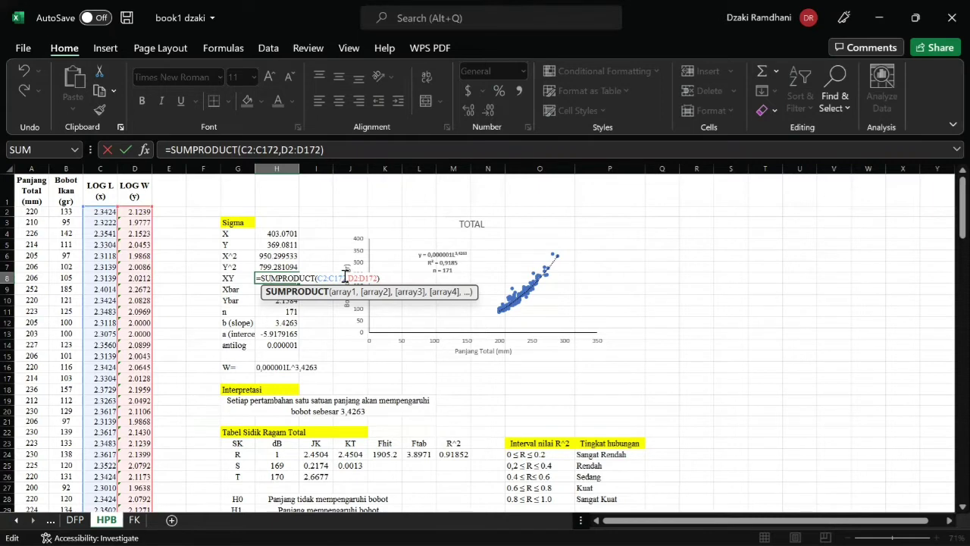
{"action": "key", "text": "Return"}
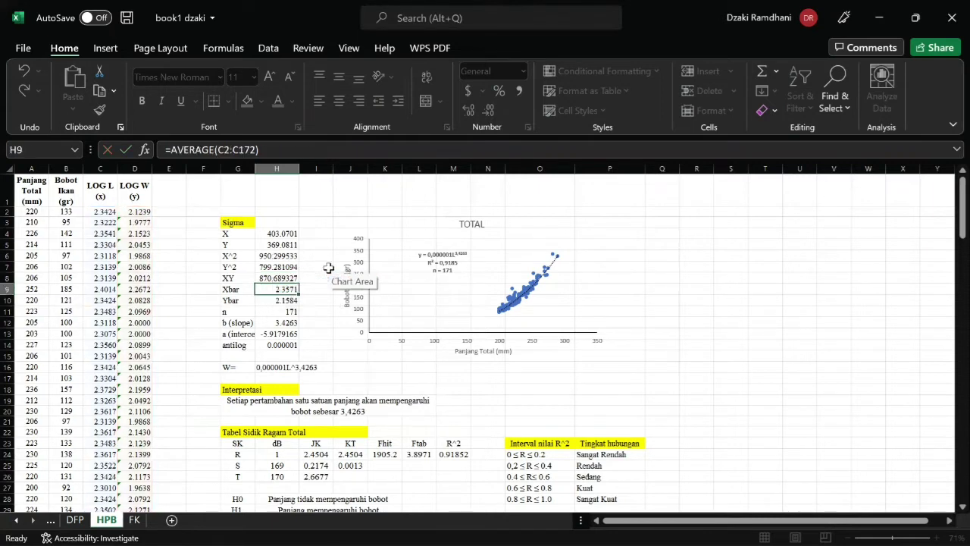
{"action": "double_click", "coordinate": [281, 288]}
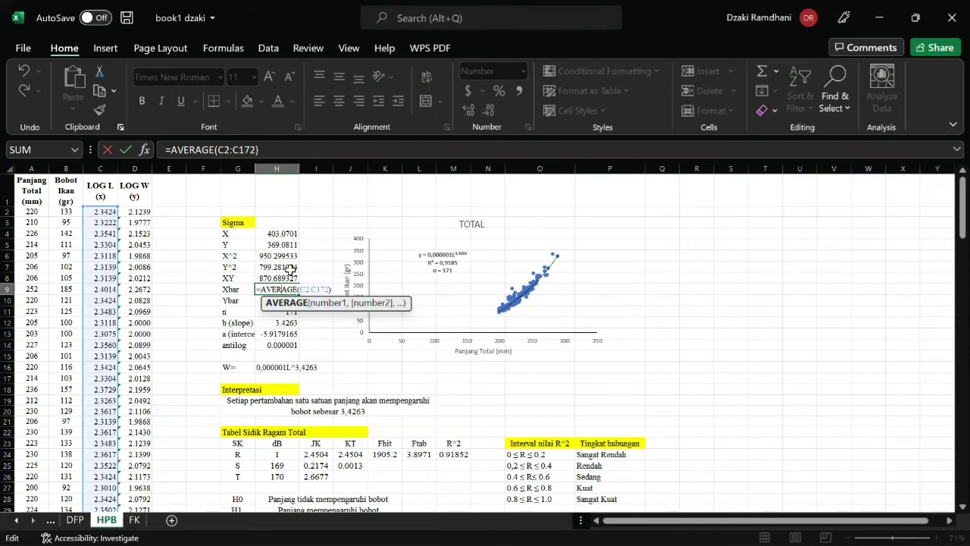
{"action": "double_click", "coordinate": [280, 290]}
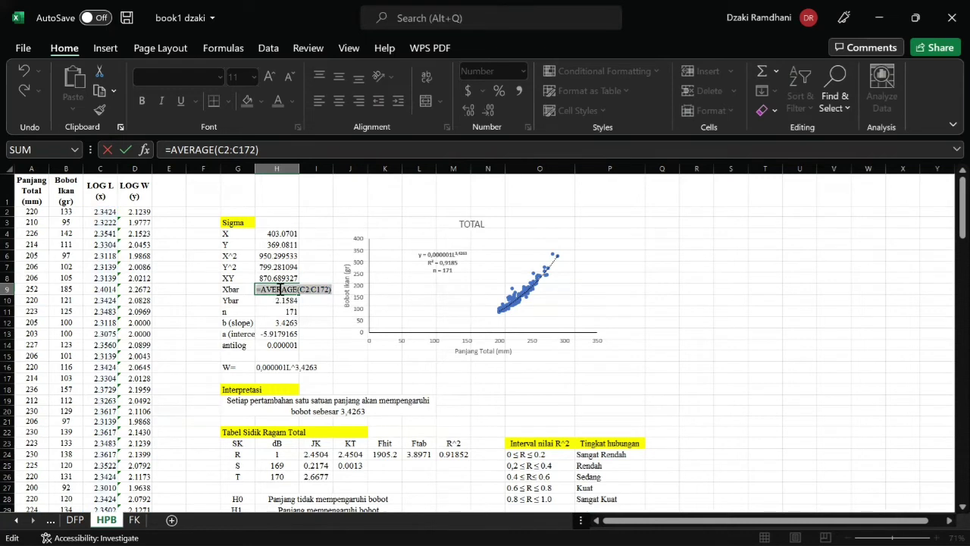
Step: Calculate Xbar in cell H9 as the average of the LOG L (x) values in C2:C172
{"action": "type", "text": "=av"}
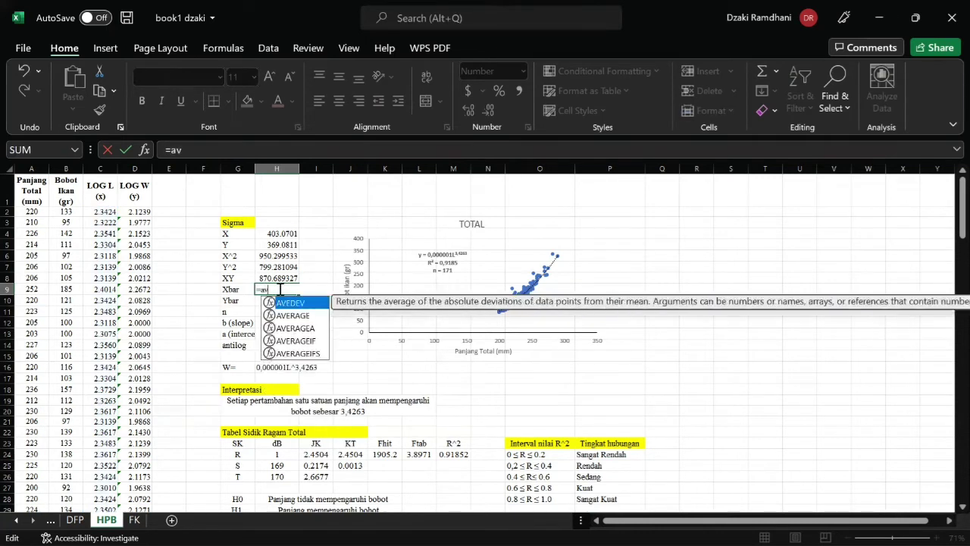
{"action": "type", "text": "erage("}
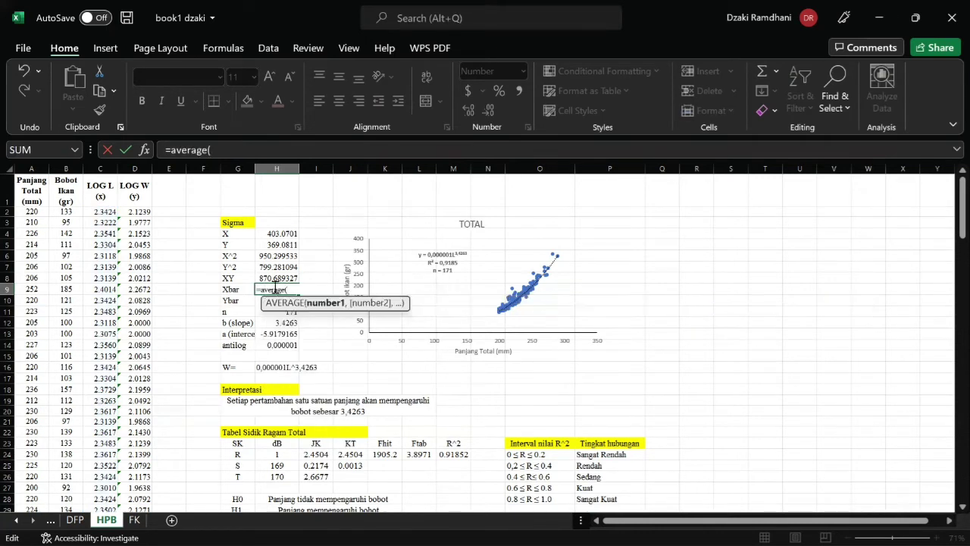
{"action": "left_click", "coordinate": [108, 212]}
{"action": "key", "text": "ctrl+shift+Down"}
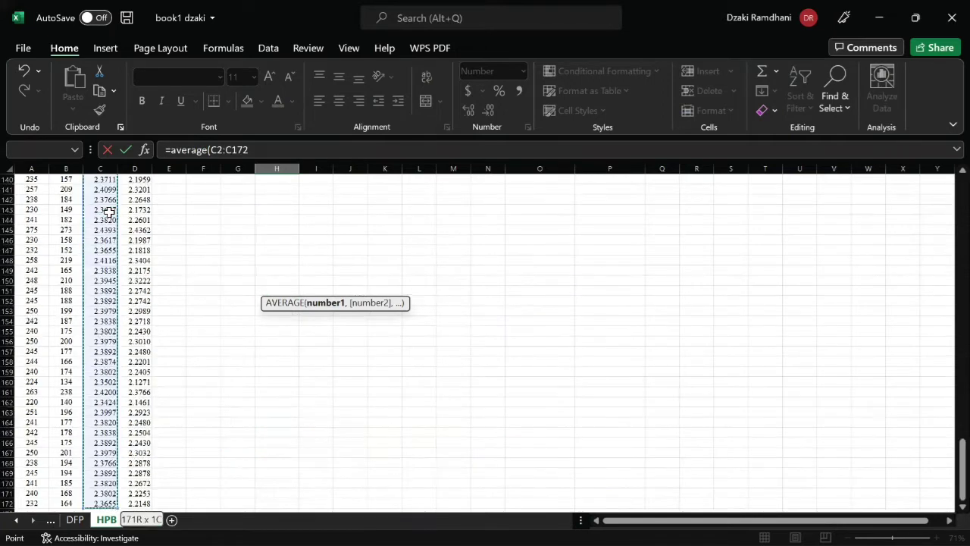
{"action": "key", "text": "Return"}
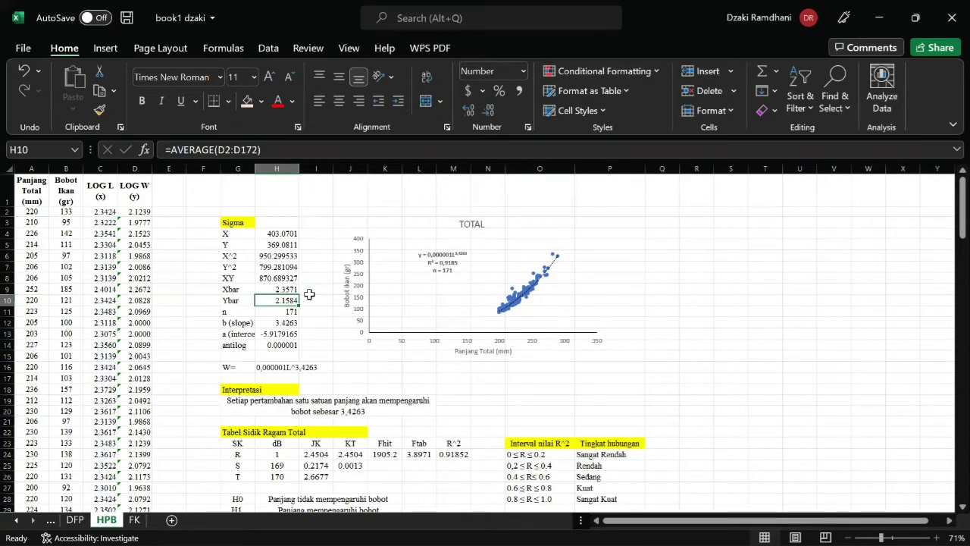
{"action": "key", "text": "Up"}
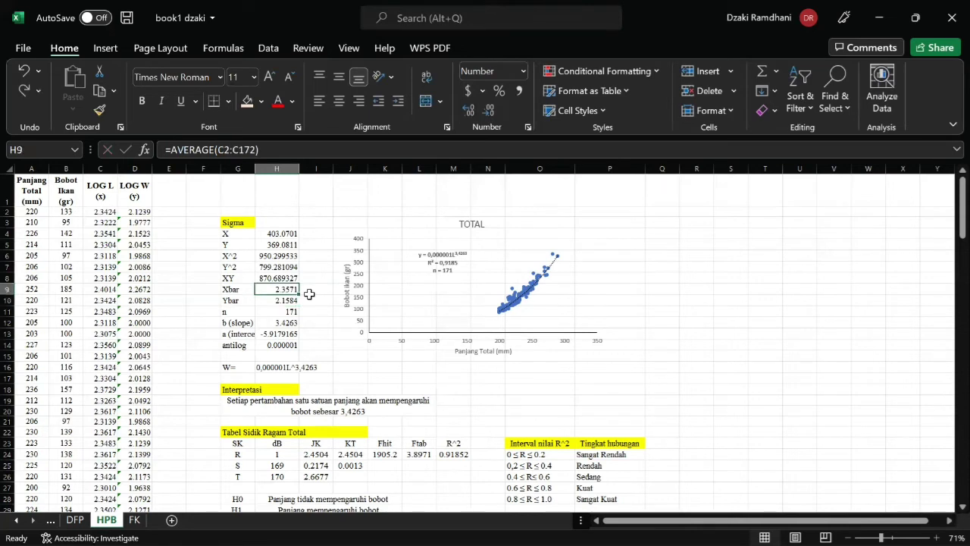
Step: Review the Ybar cell and the COUNT formula for n in the Sigma list
{"action": "double_click", "coordinate": [281, 301]}
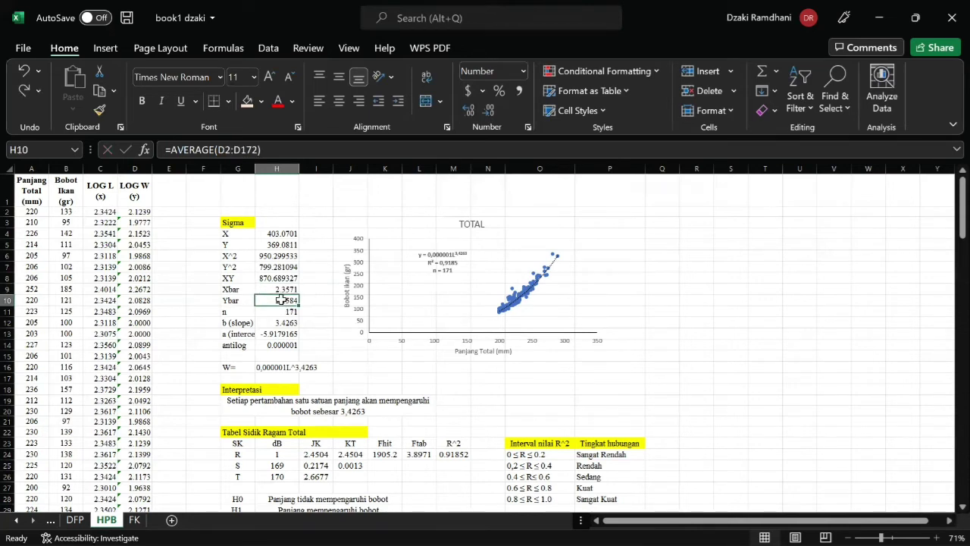
{"action": "left_click", "coordinate": [196, 297]}
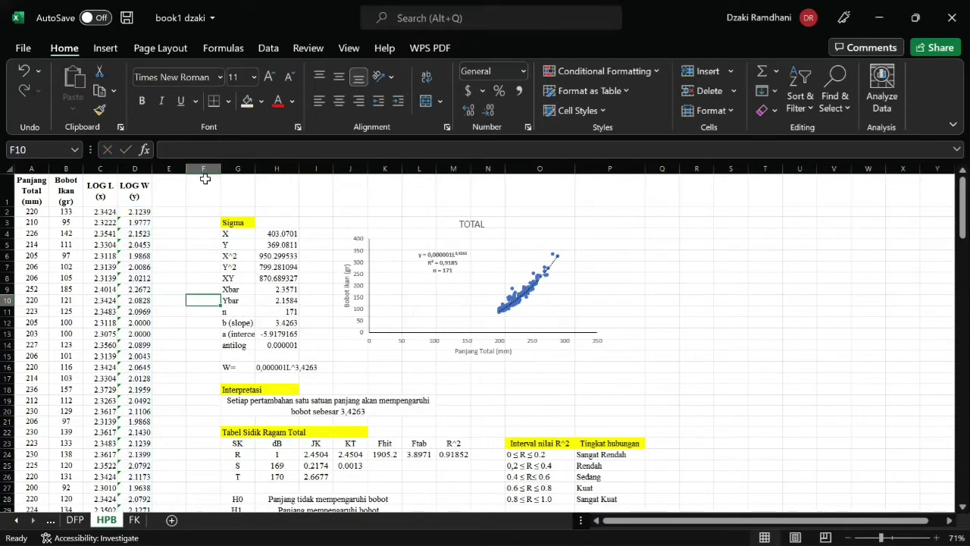
{"action": "key", "text": "alt+Tab"}
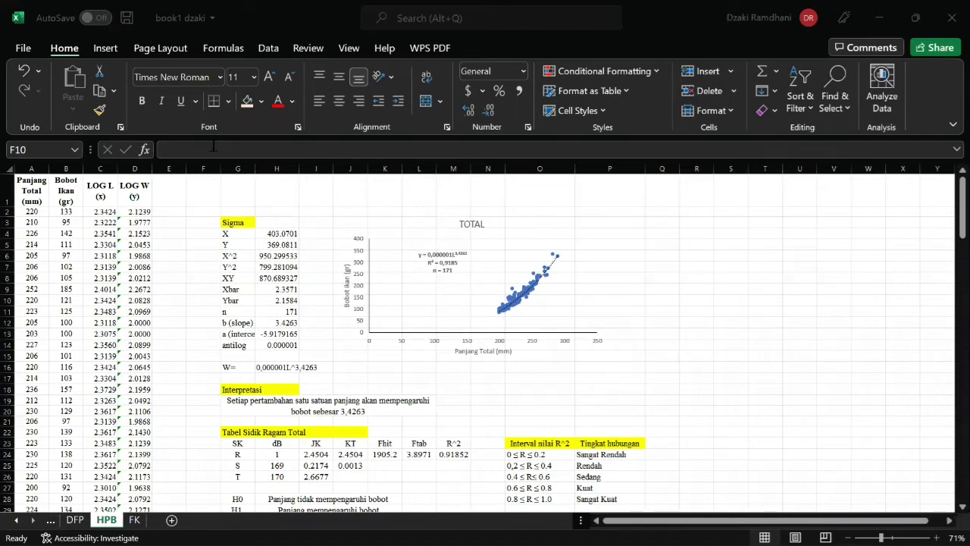
{"action": "left_click", "coordinate": [238, 314]}
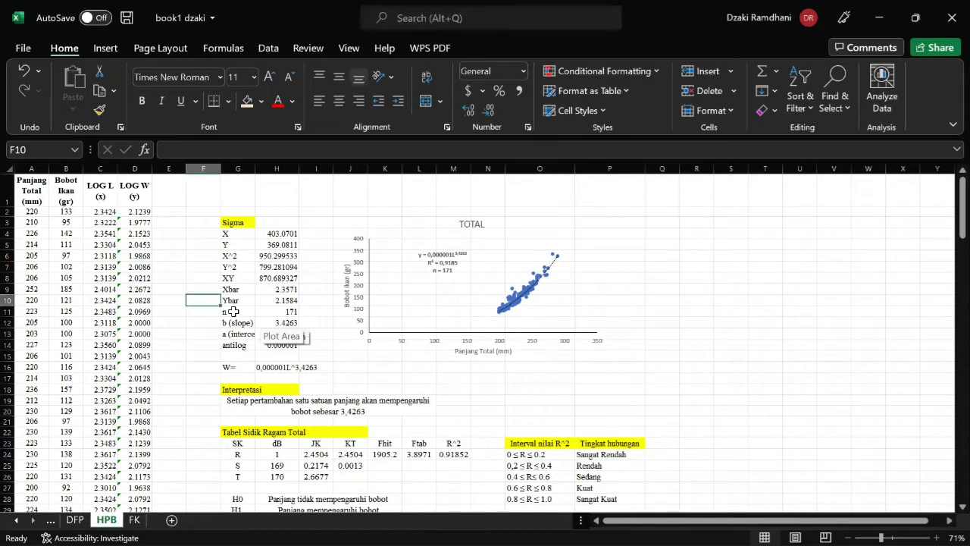
{"action": "double_click", "coordinate": [281, 319]}
{"action": "double_click", "coordinate": [276, 313]}
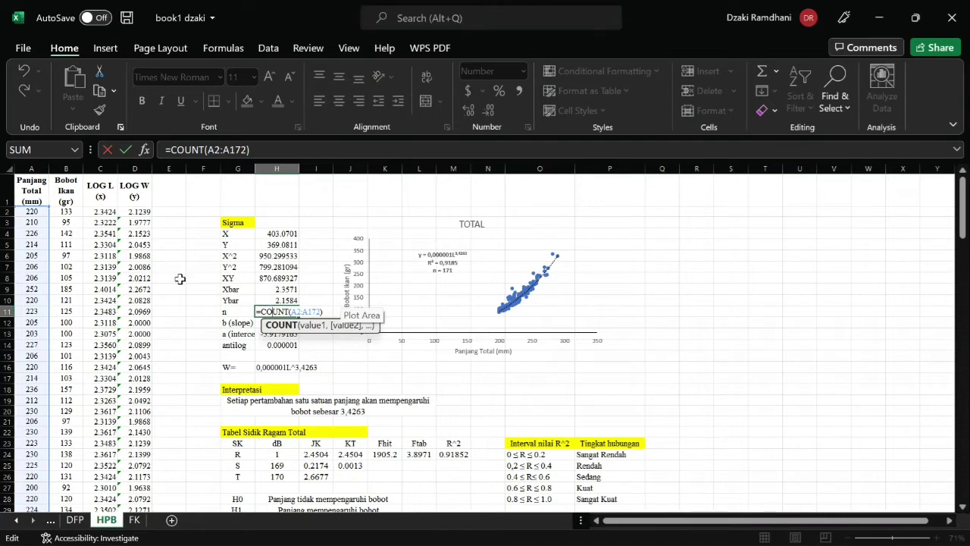
{"action": "key", "text": "Return"}
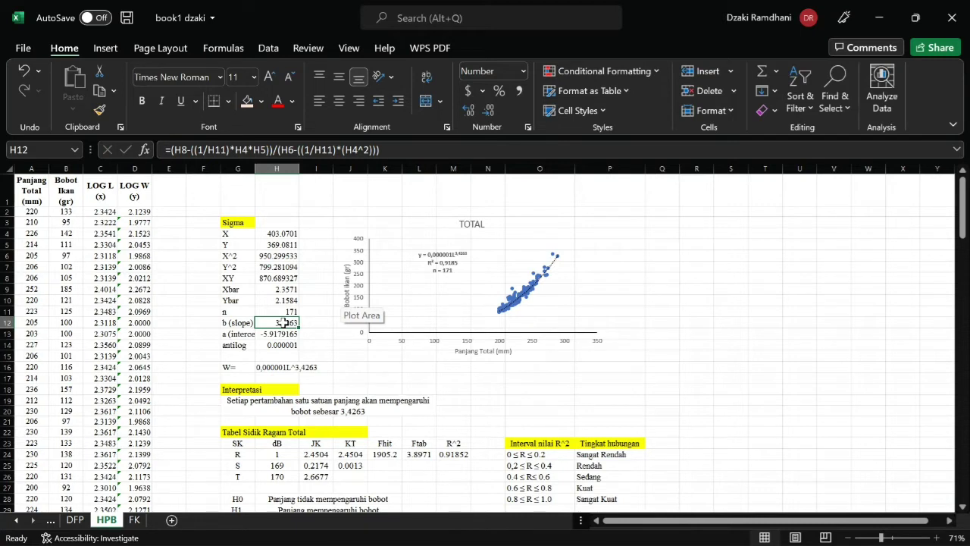
Step: Inspect the formulas for b (slope), a (intercept) and antilog in H12 to H14, leaving them as they are
{"action": "double_click", "coordinate": [282, 323]}
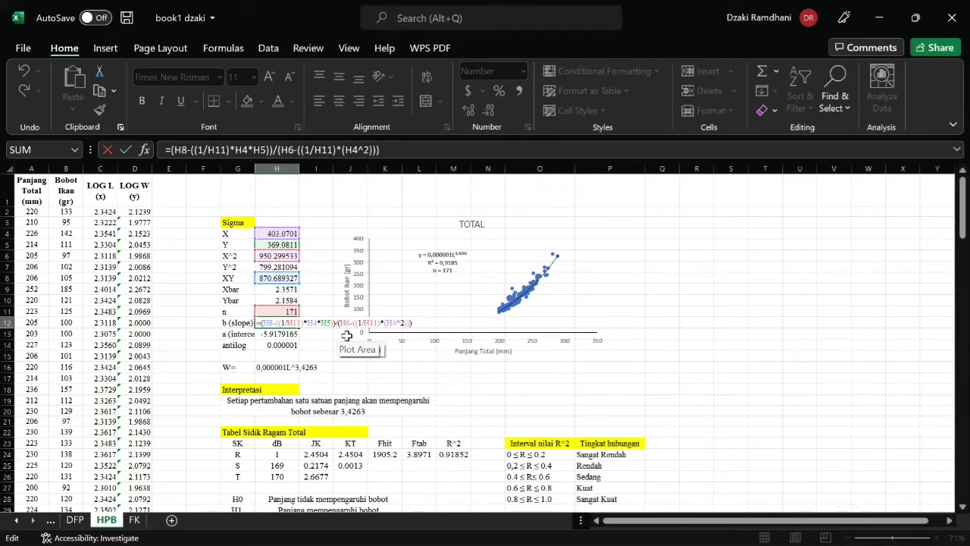
{"action": "key", "text": "Return"}
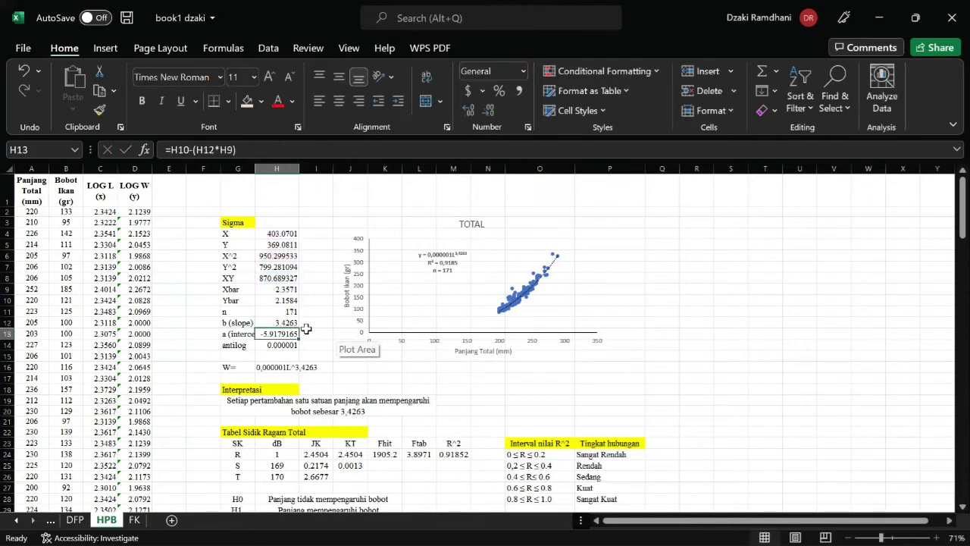
{"action": "double_click", "coordinate": [284, 334]}
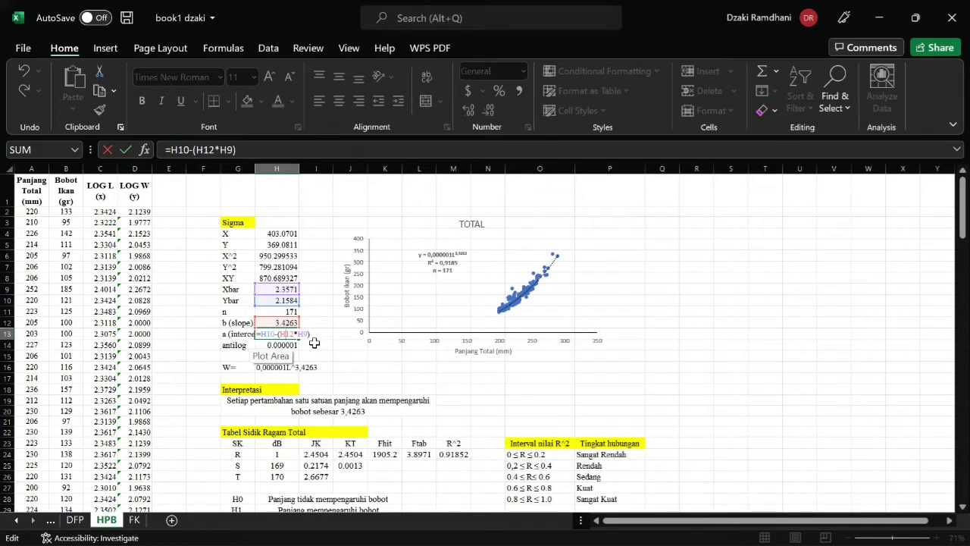
{"action": "key", "text": "Return"}
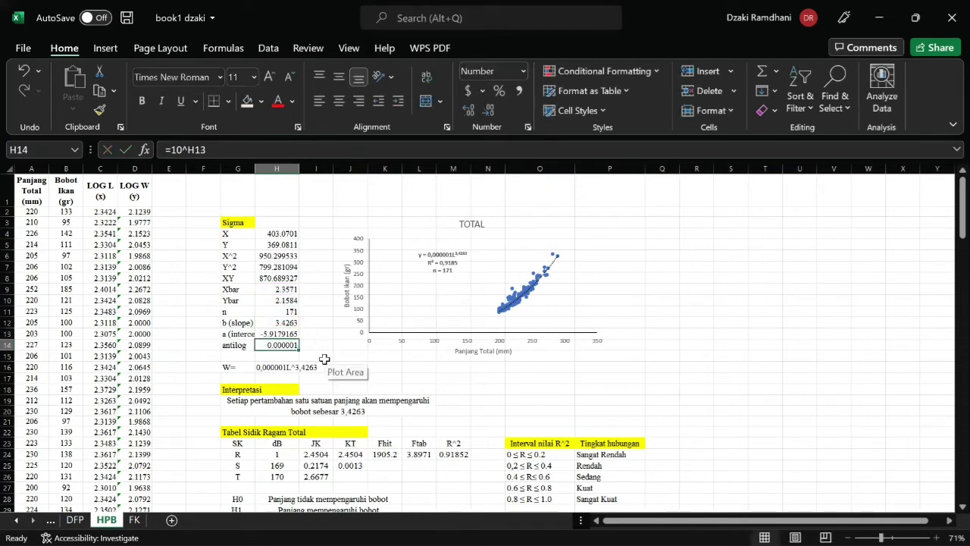
{"action": "double_click", "coordinate": [273, 345]}
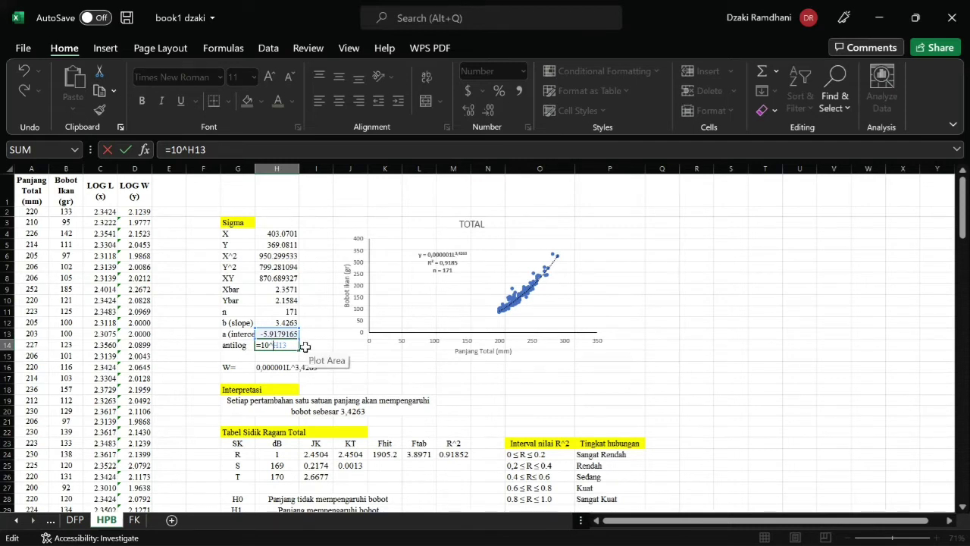
{"action": "key", "text": "Return"}
{"action": "left_click", "coordinate": [321, 345]}
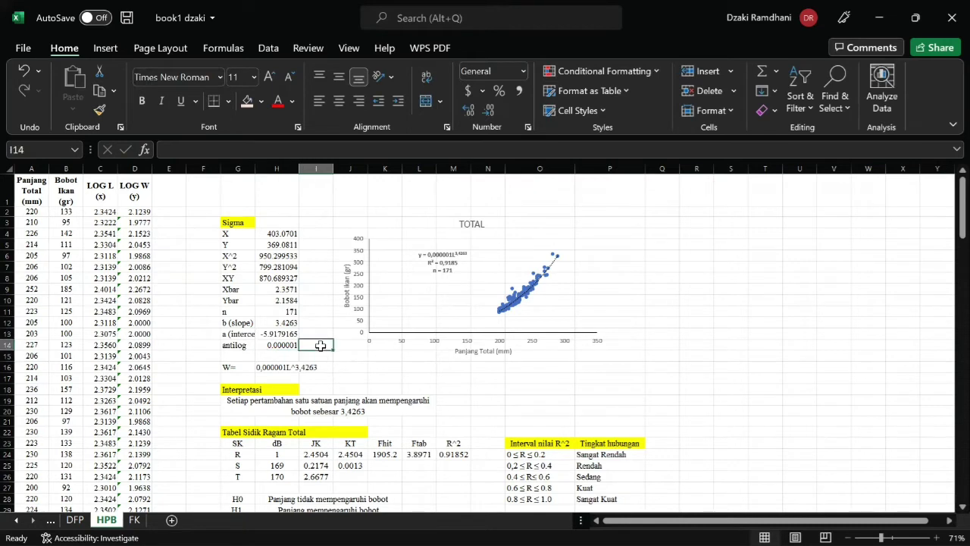
Step: Examine the length-weight equation beside the W= label in row 16
{"action": "left_click", "coordinate": [232, 368]}
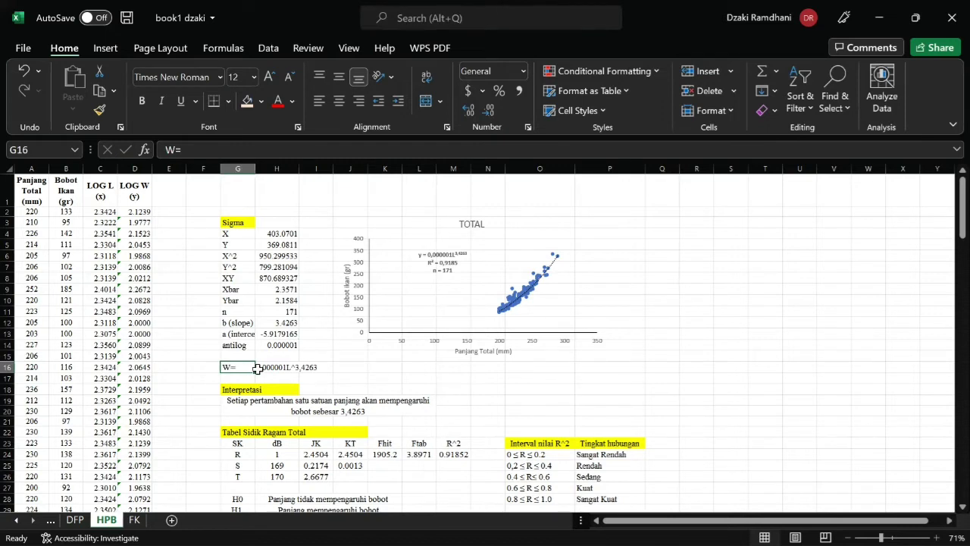
{"action": "double_click", "coordinate": [259, 368]}
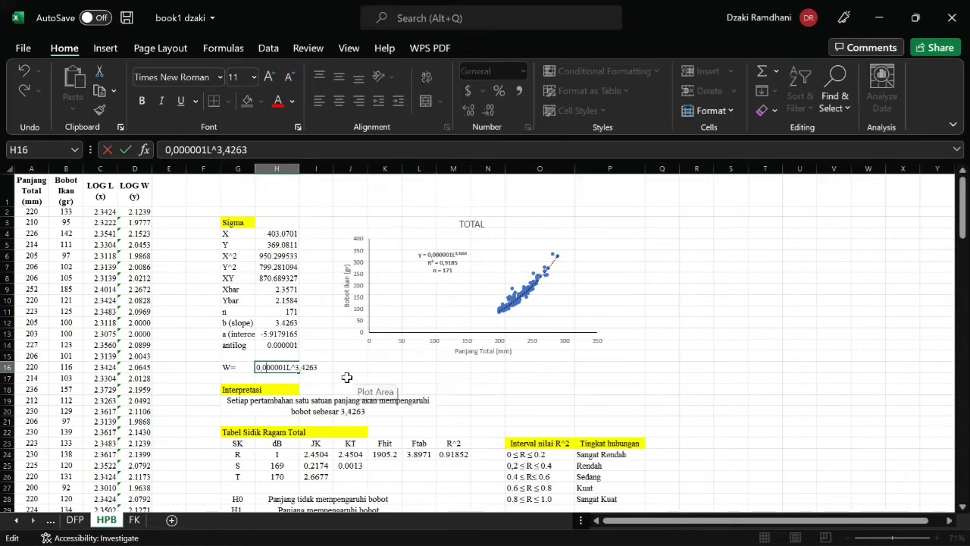
{"action": "left_click", "coordinate": [232, 367]}
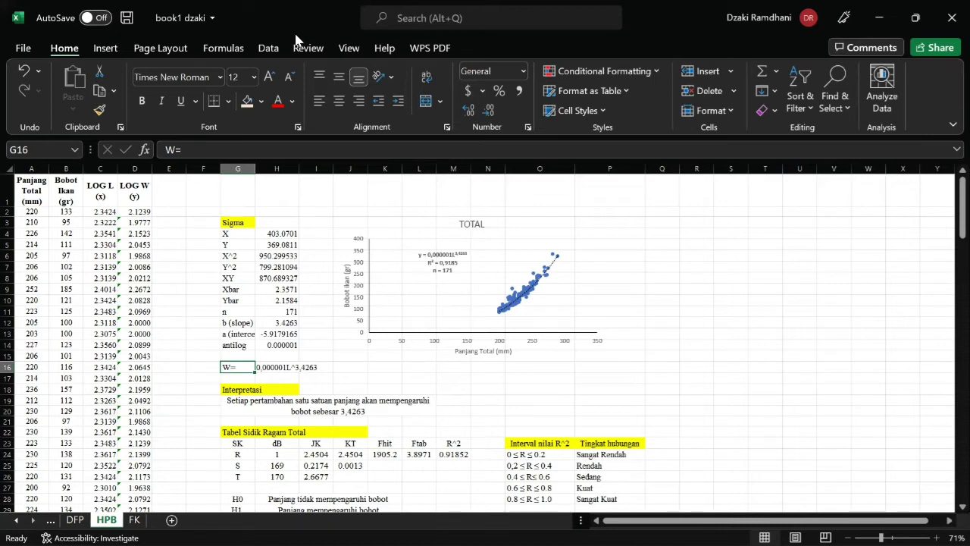
{"action": "key", "text": "alt+Tab"}
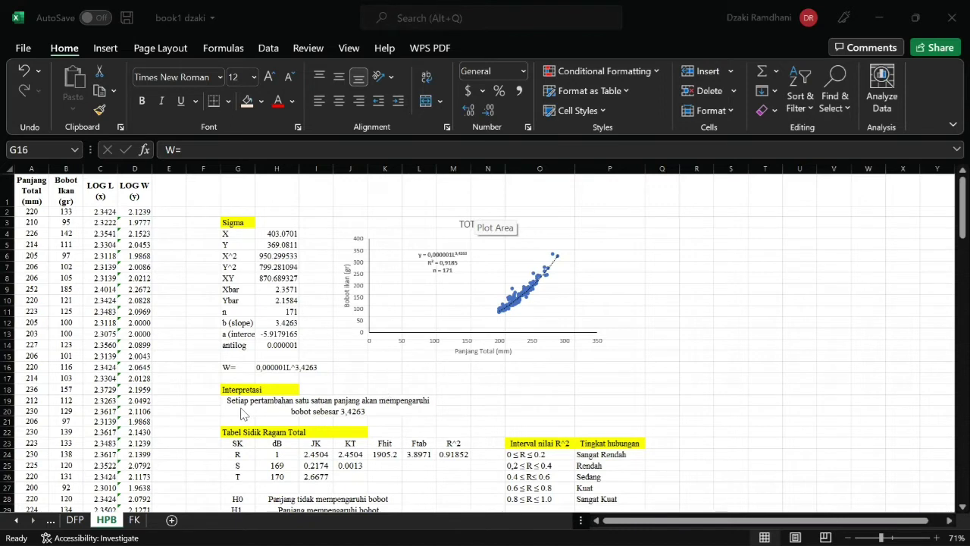
{"action": "left_click", "coordinate": [247, 368]}
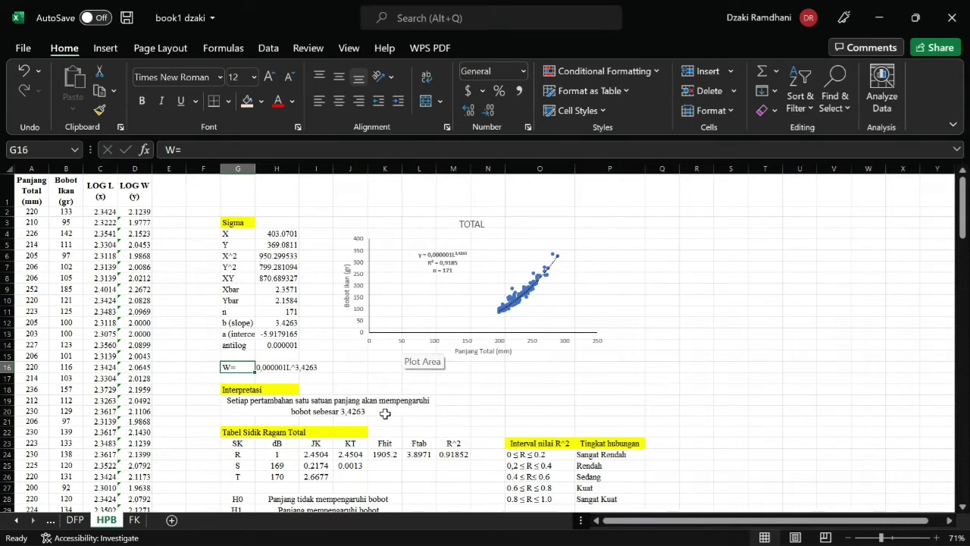
Step: Look over the SK, dB and JK columns of the Tabel Sidik Ragam Total
{"action": "scroll", "coordinate": [385, 413], "scroll_direction": "down", "scroll_amount": 1}
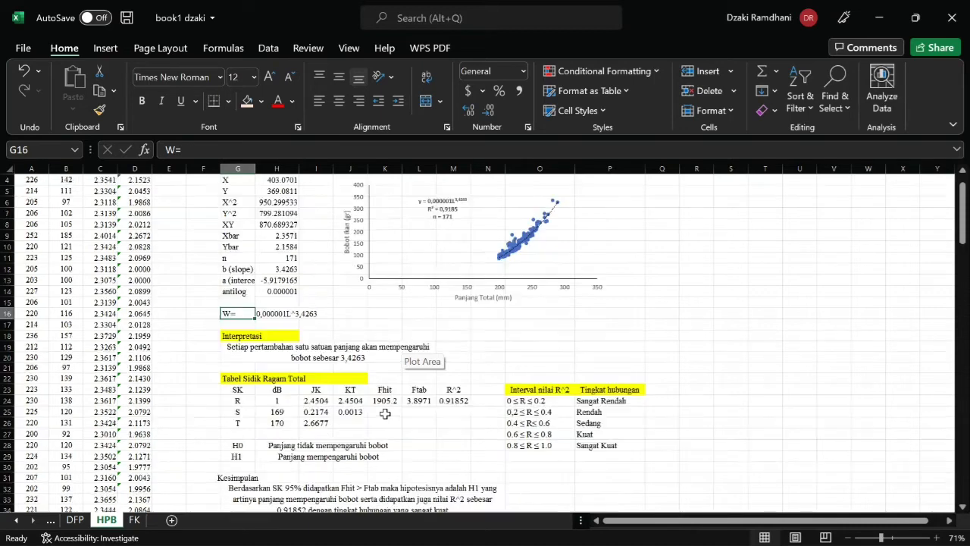
{"action": "left_click", "coordinate": [235, 378]}
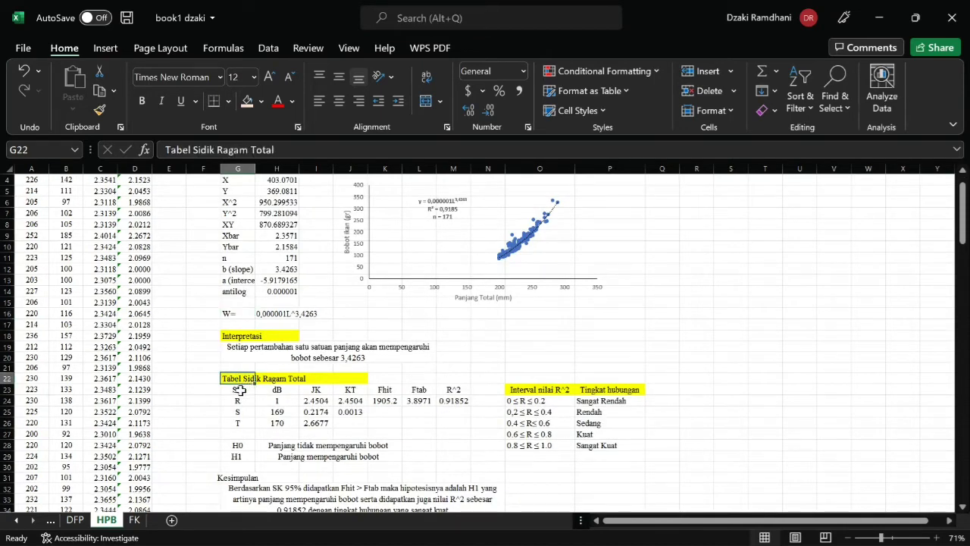
{"action": "left_click_drag", "start_coordinate": [239, 390], "coordinate": [241, 425]}
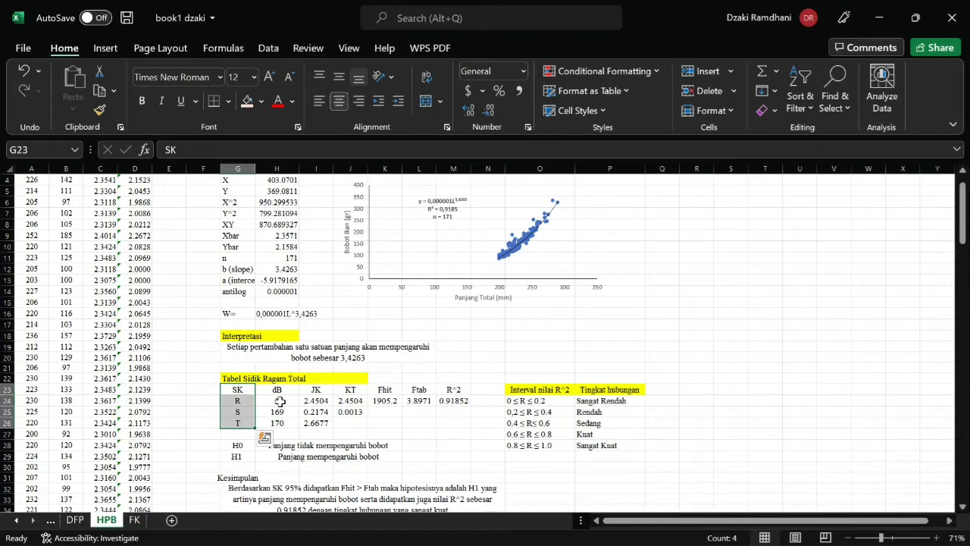
{"action": "left_click", "coordinate": [280, 391]}
{"action": "left_click", "coordinate": [315, 392]}
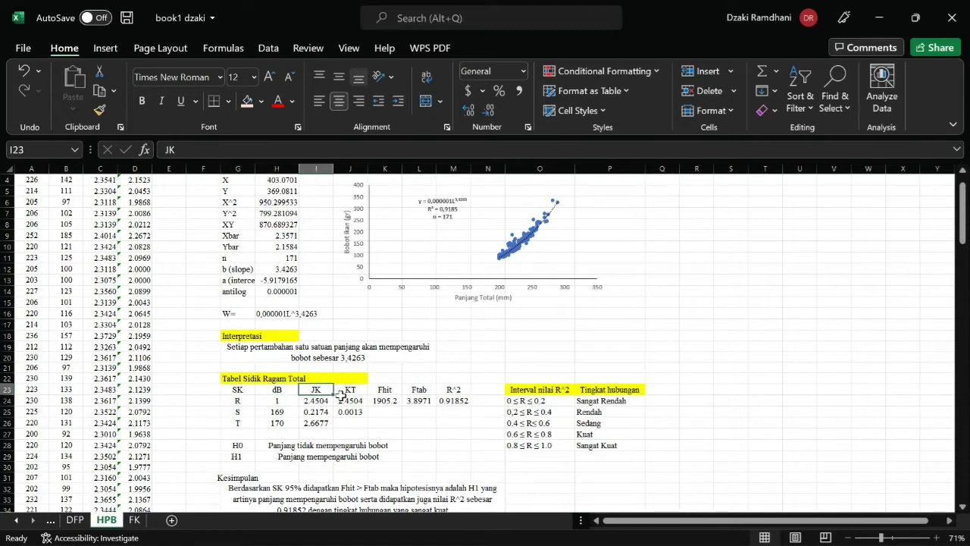
Step: Inspect the dB entries for rows R, S and T of the Tabel Sidik Ragam Total
{"action": "left_click", "coordinate": [279, 402]}
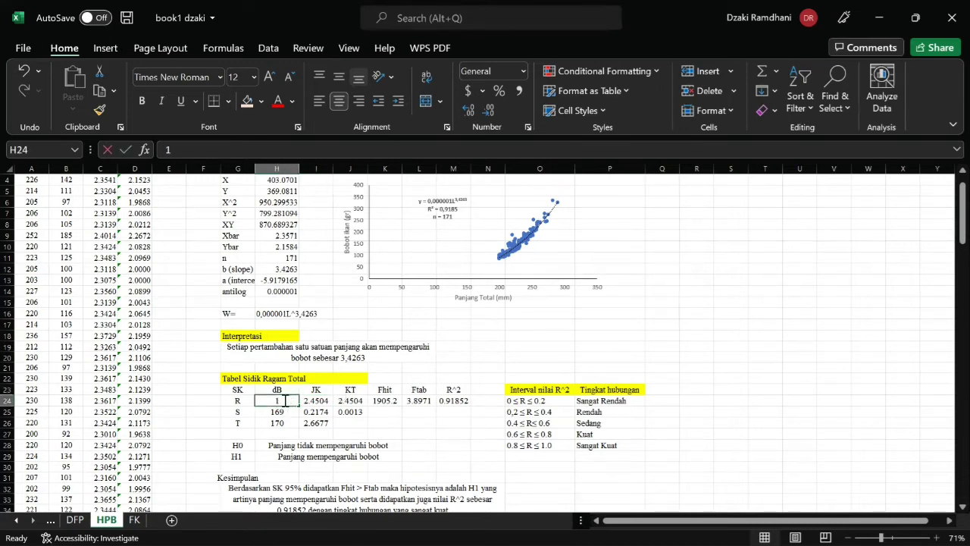
{"action": "double_click", "coordinate": [285, 403]}
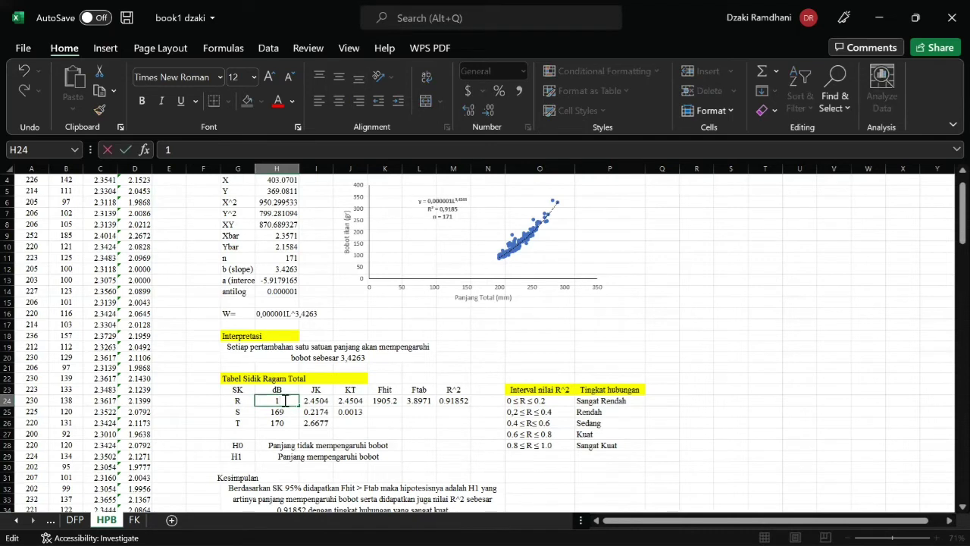
{"action": "left_click", "coordinate": [285, 413]}
{"action": "double_click", "coordinate": [288, 412]}
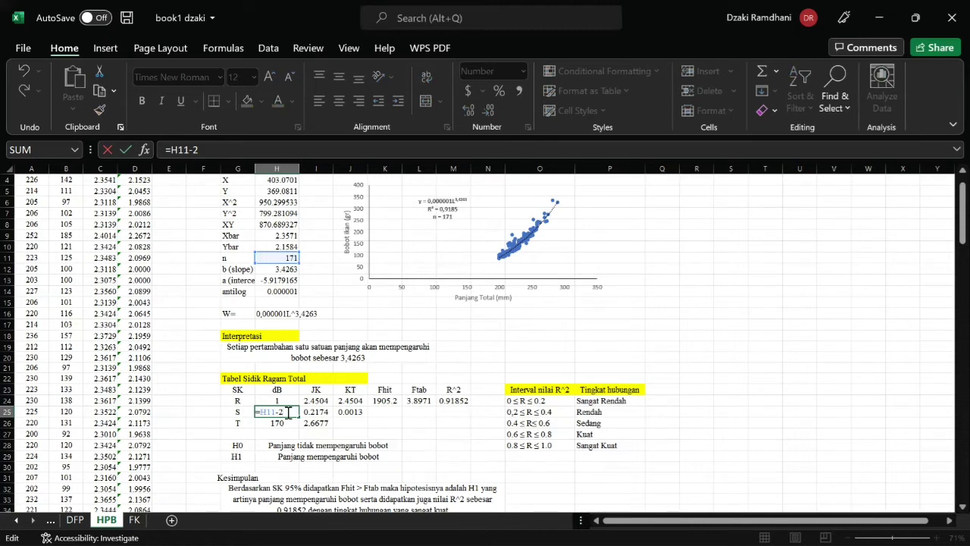
{"action": "key", "text": "Return"}
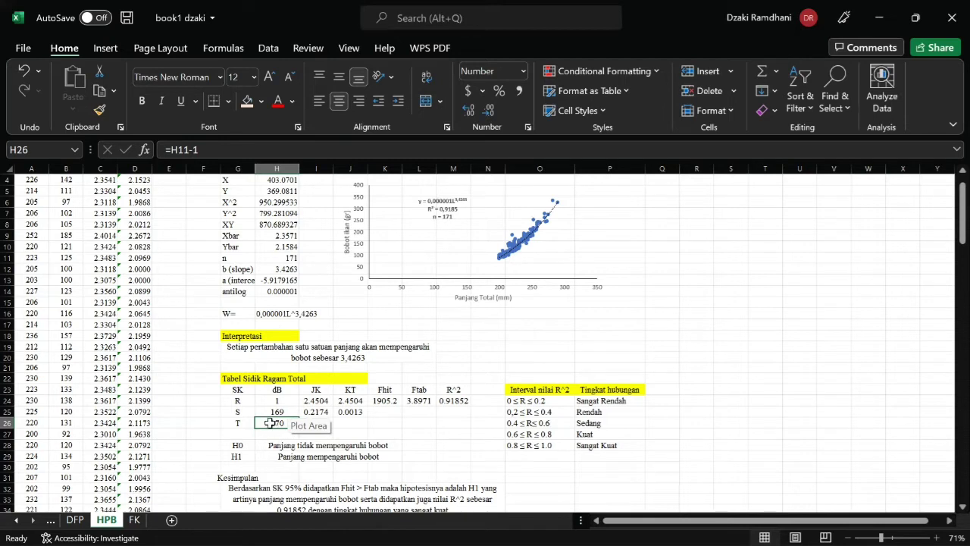
{"action": "double_click", "coordinate": [270, 424]}
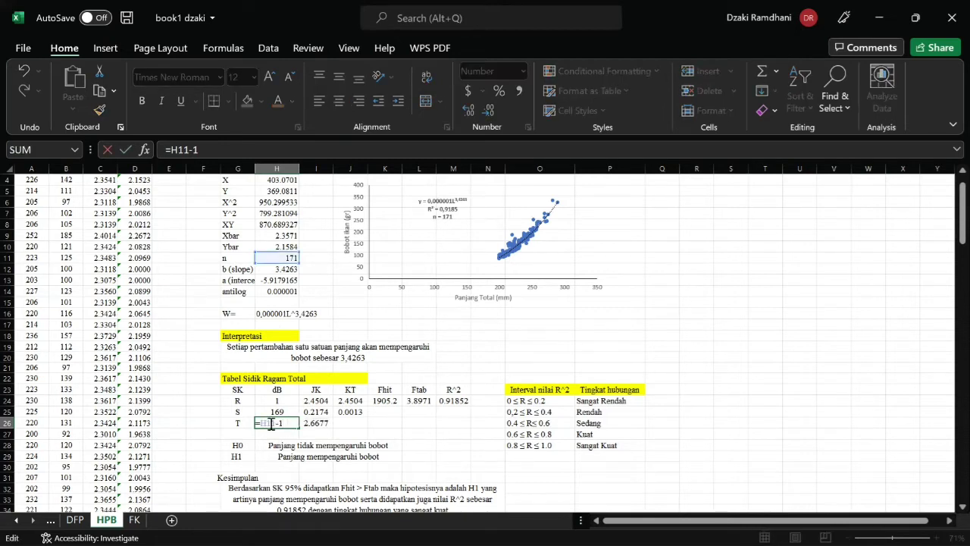
{"action": "key", "text": "Return"}
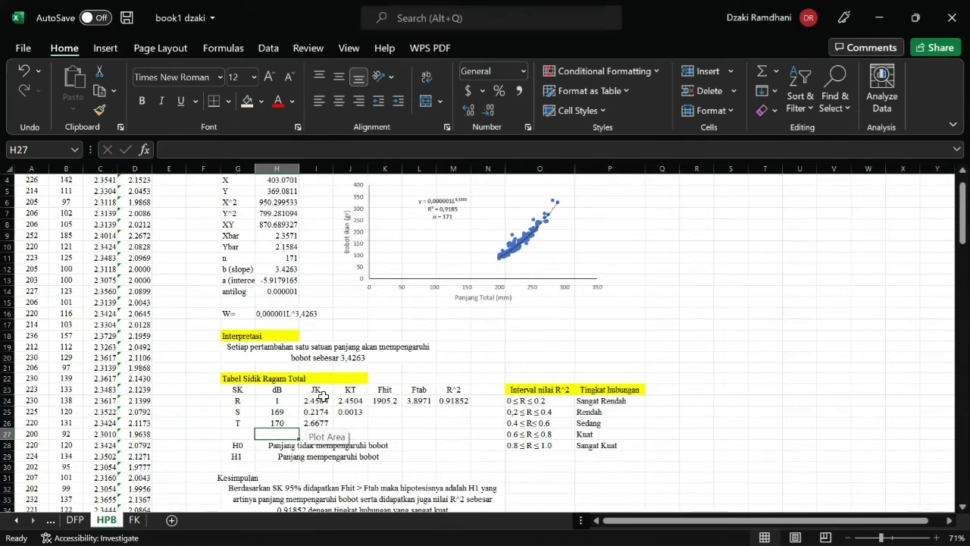
Step: Inspect the JK formulas for rows R, T and S of the Tabel Sidik Ragam Total, leaving them as they are
{"action": "left_click", "coordinate": [392, 27]}
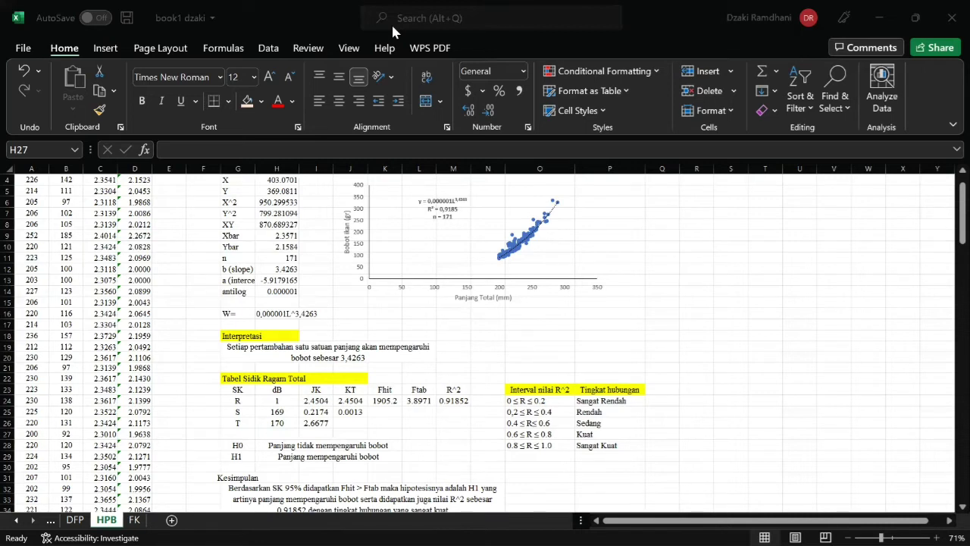
{"action": "double_click", "coordinate": [311, 401]}
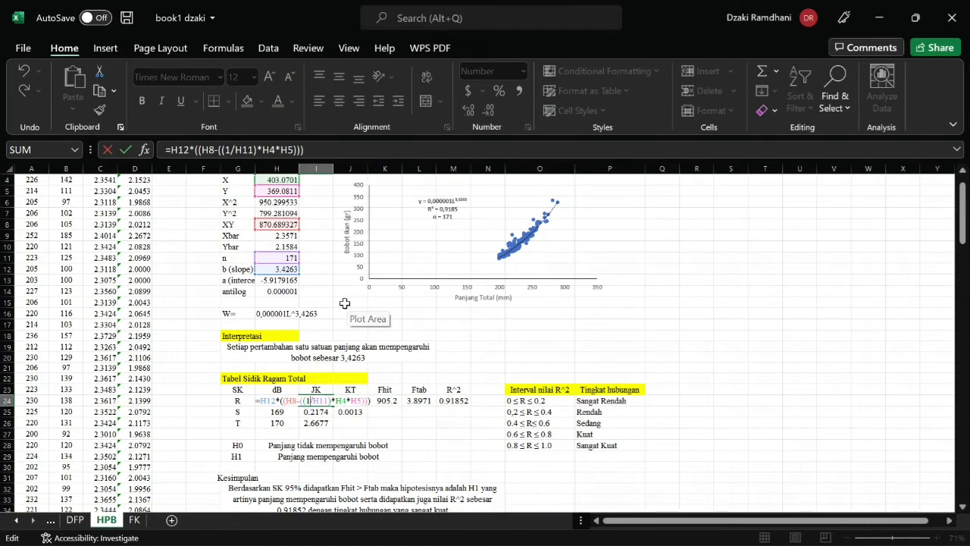
{"action": "scroll", "coordinate": [344, 303], "scroll_direction": "up", "scroll_amount": 1}
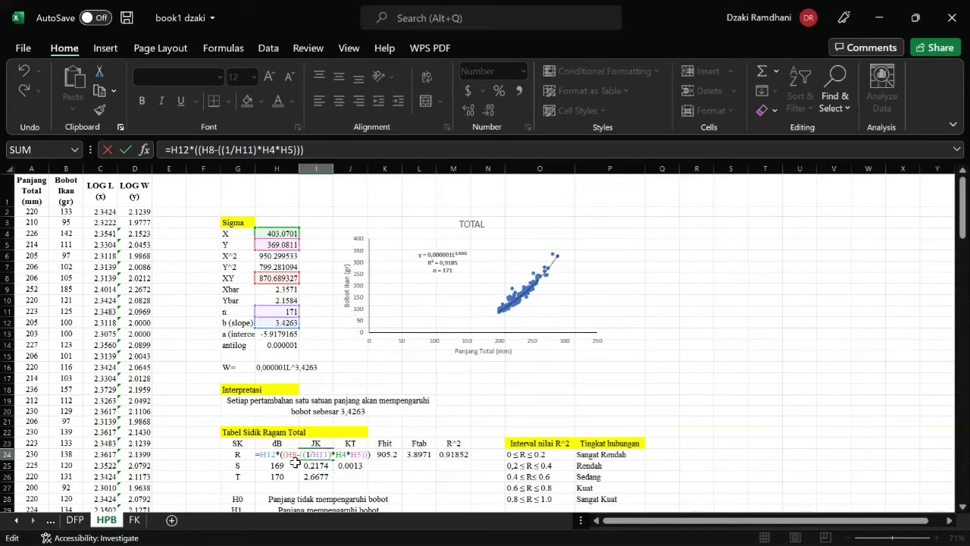
{"action": "key", "text": "Return"}
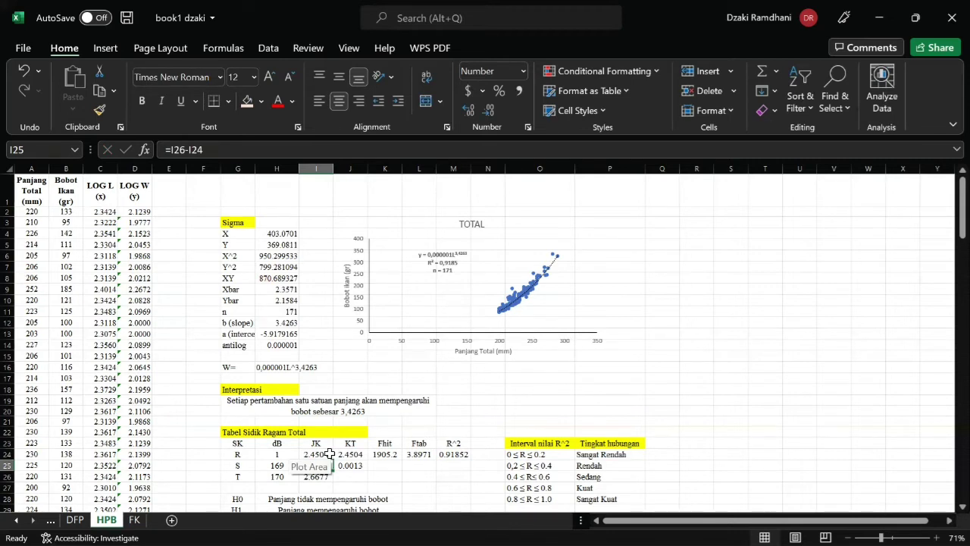
{"action": "double_click", "coordinate": [317, 477]}
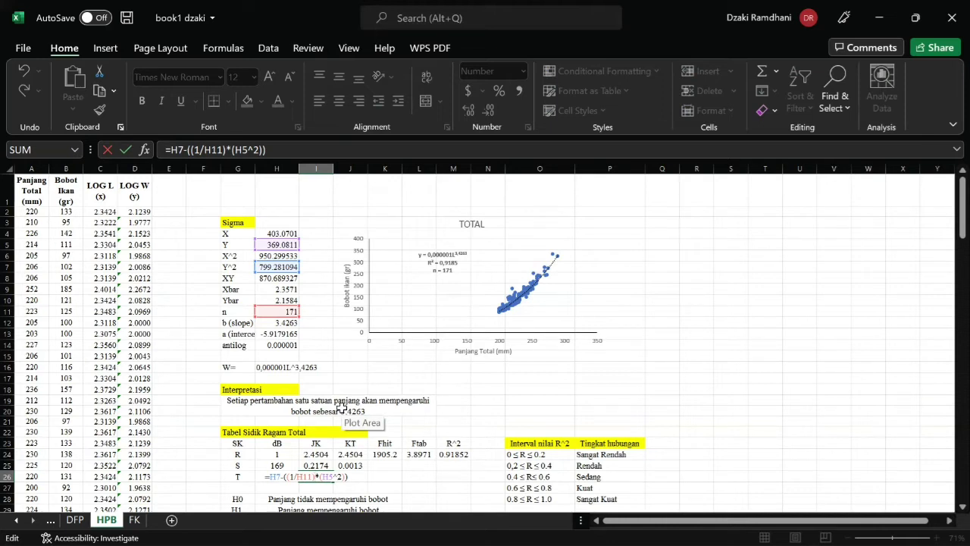
{"action": "key", "text": "Return"}
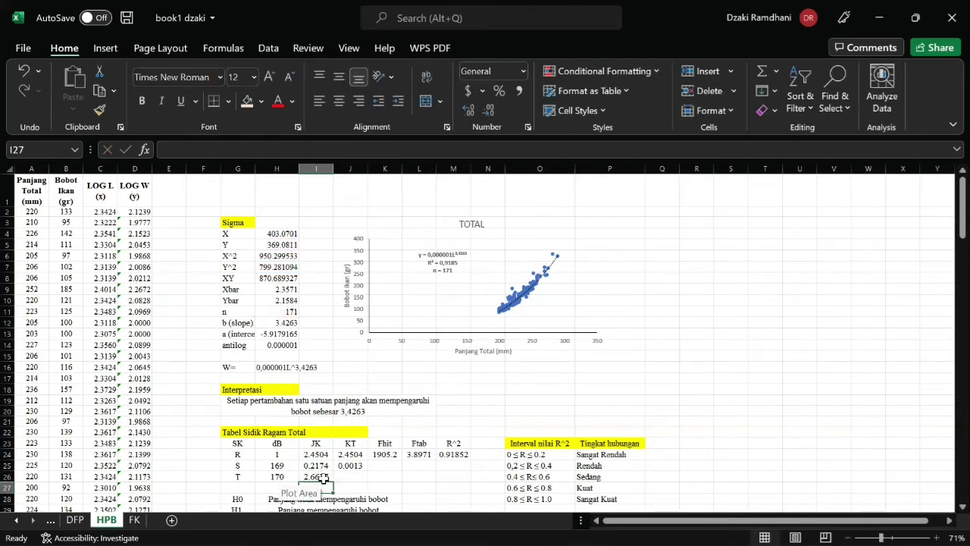
{"action": "left_click", "coordinate": [318, 466]}
{"action": "double_click", "coordinate": [319, 465]}
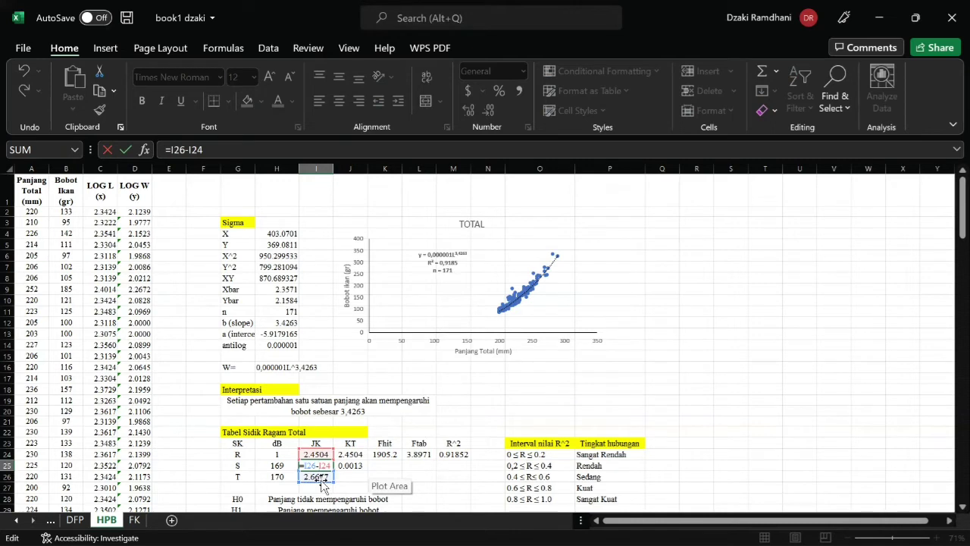
{"action": "key", "text": "Return"}
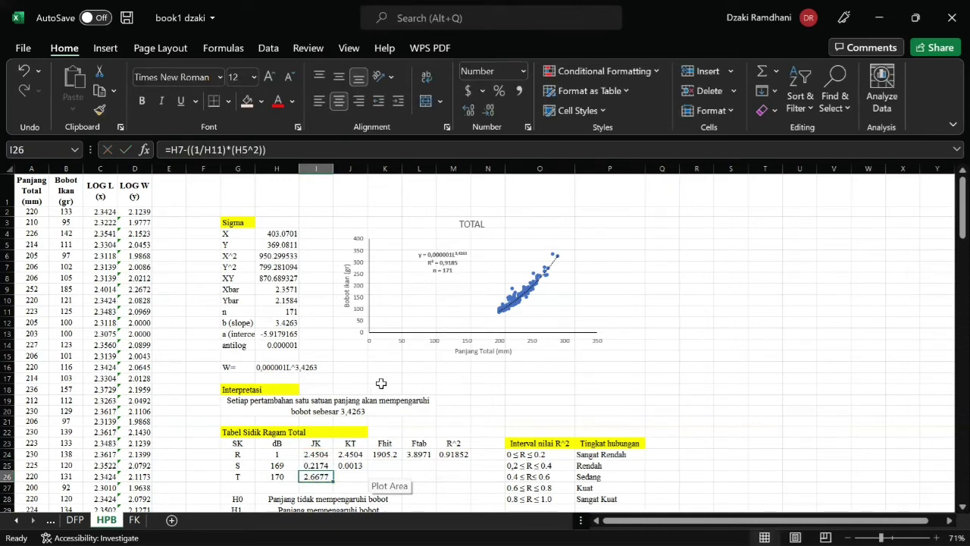
Step: Inspect the KT formulas for rows R and S in J24 and J25 without changing them
{"action": "left_click", "coordinate": [348, 454]}
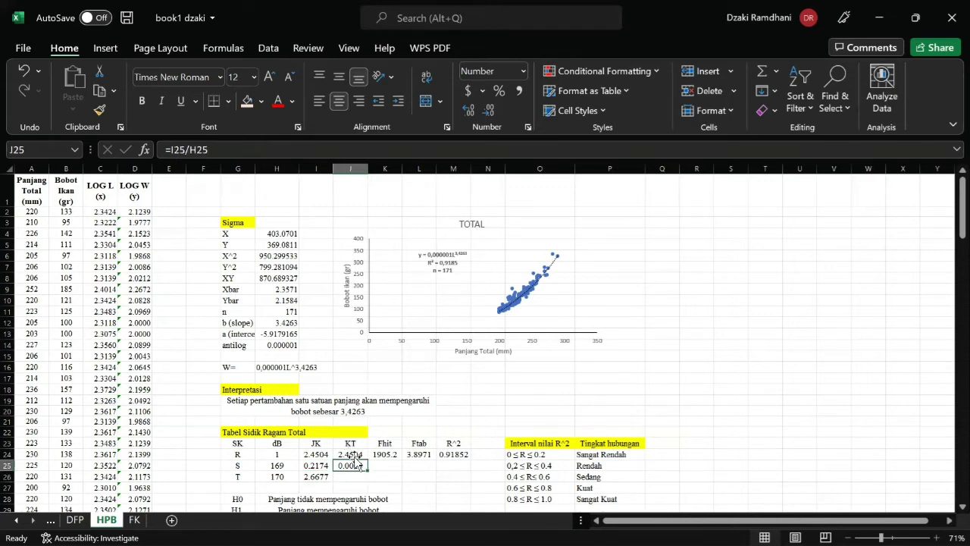
{"action": "double_click", "coordinate": [350, 454]}
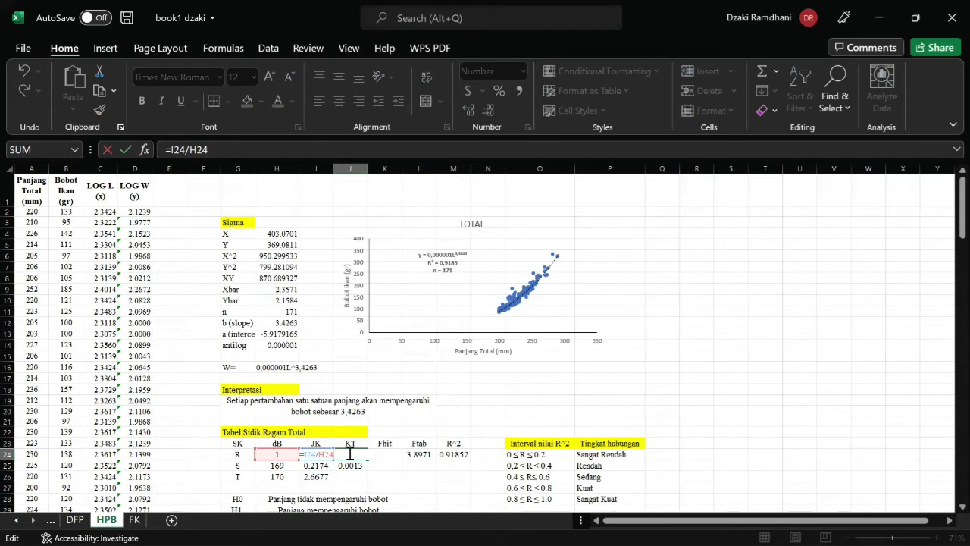
{"action": "key", "text": "Return"}
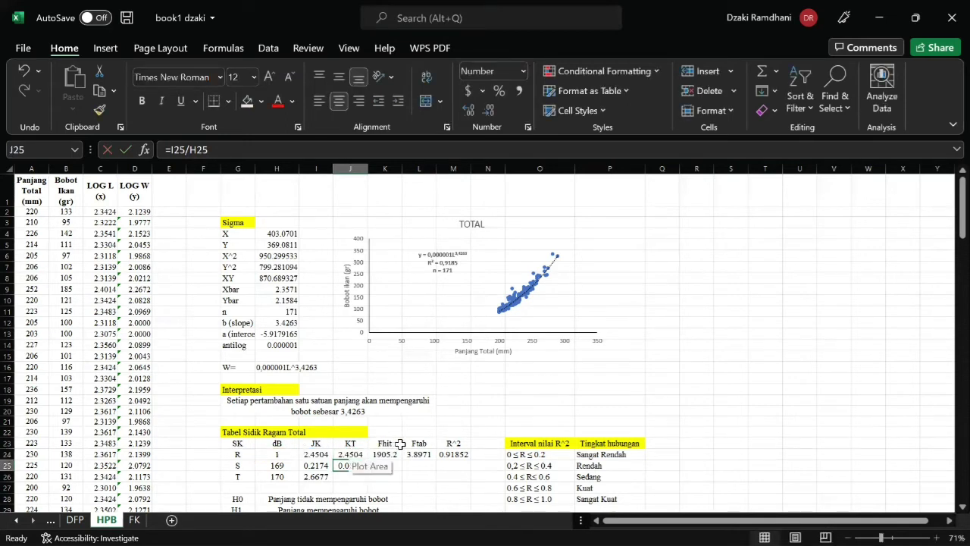
{"action": "key", "text": "Up"}
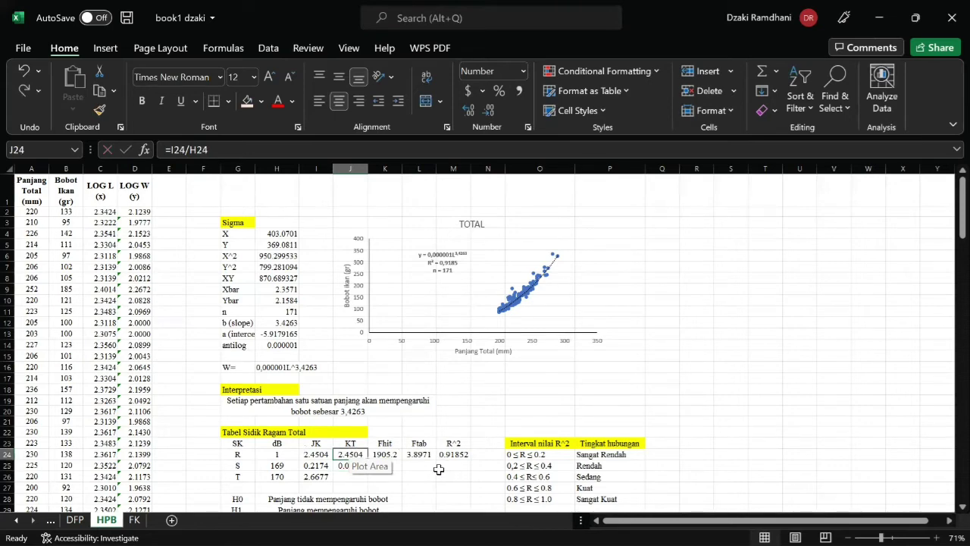
{"action": "scroll", "coordinate": [438, 470], "scroll_direction": "down", "scroll_amount": 1}
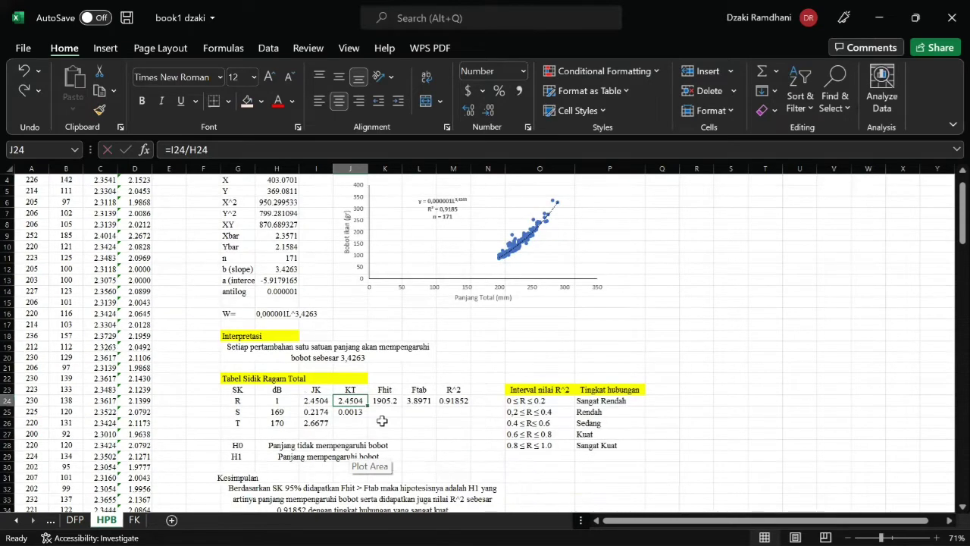
{"action": "left_click", "coordinate": [349, 413]}
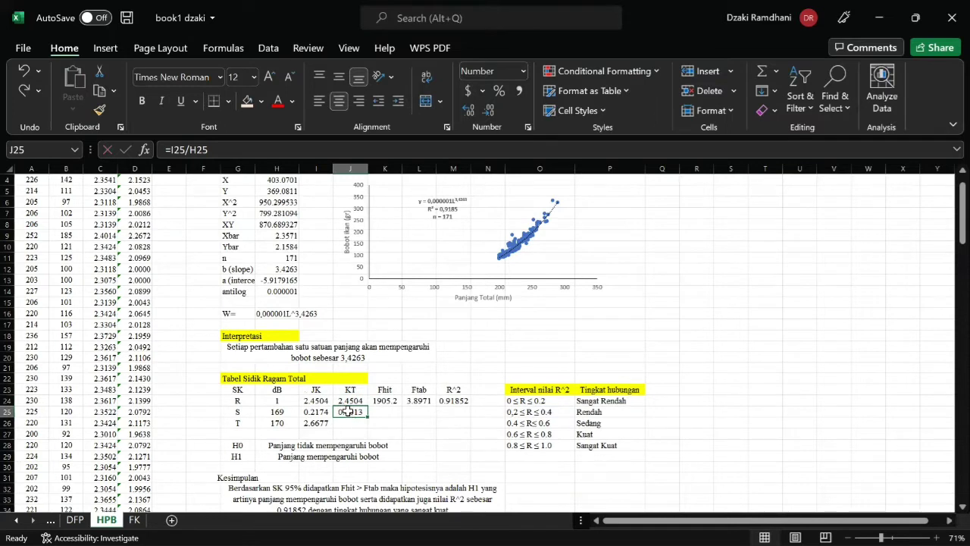
{"action": "double_click", "coordinate": [348, 413]}
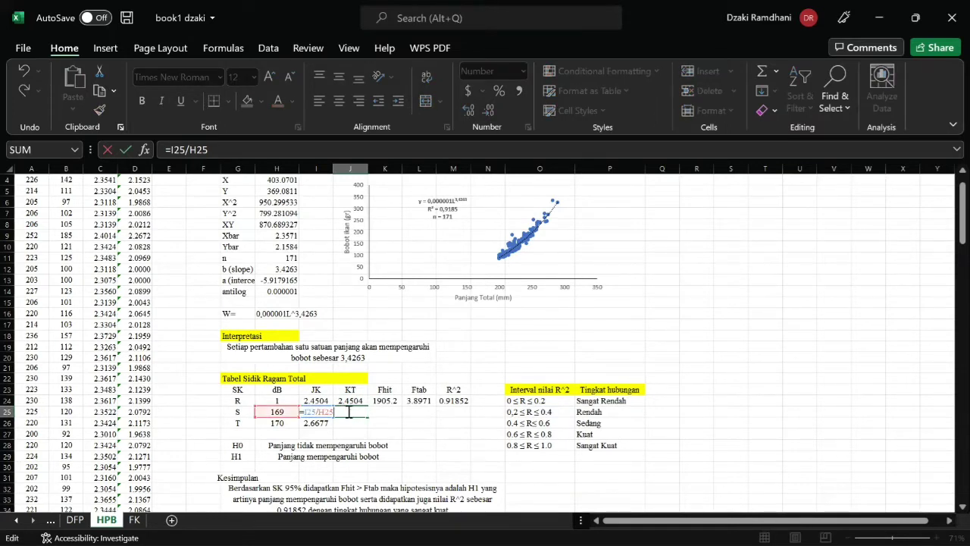
{"action": "scroll", "coordinate": [348, 412], "scroll_direction": "up", "scroll_amount": 1}
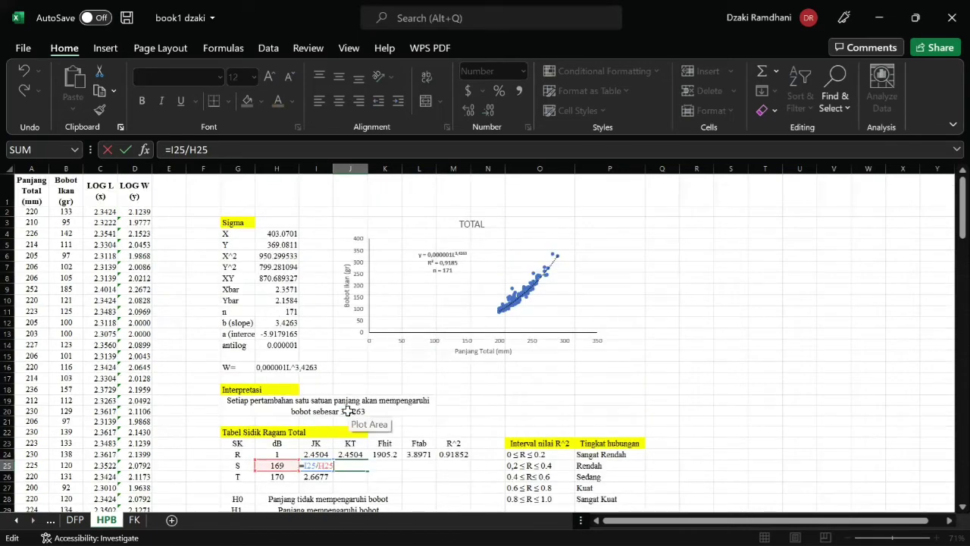
{"action": "left_click", "coordinate": [351, 453]}
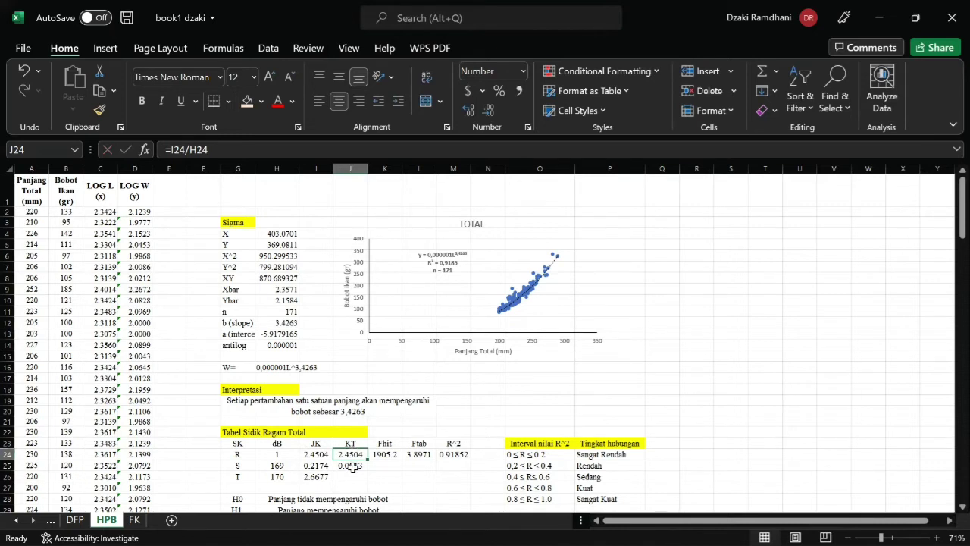
{"action": "double_click", "coordinate": [350, 465]}
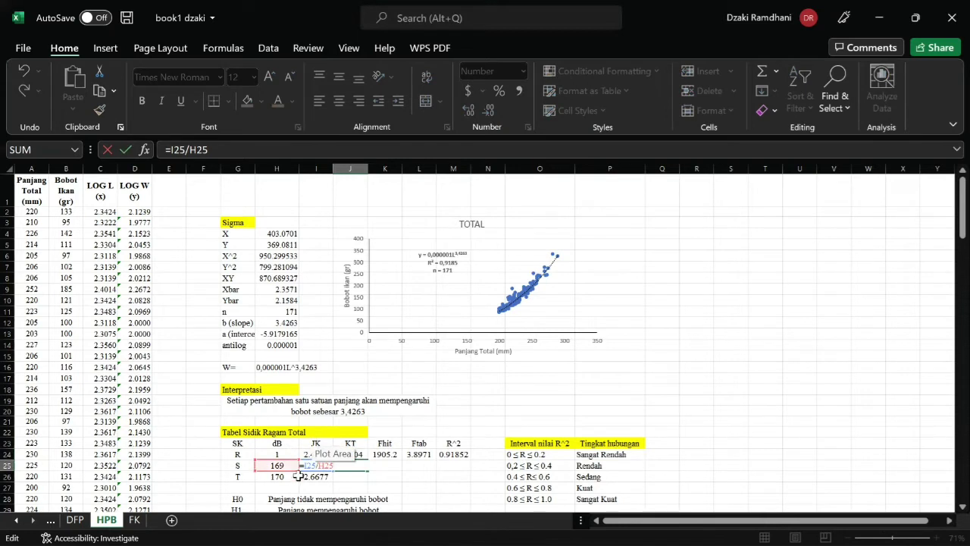
{"action": "key", "text": "Return"}
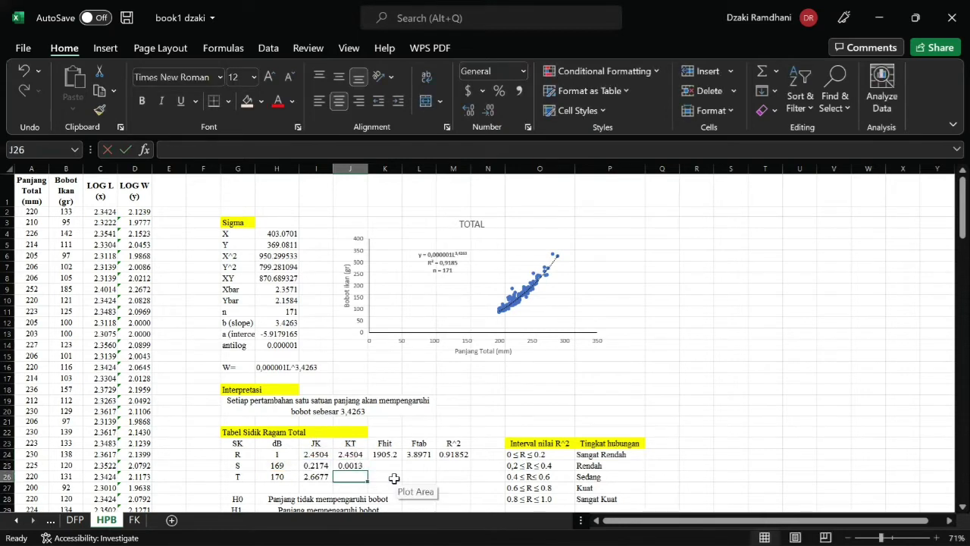
{"action": "key", "text": "Up"}
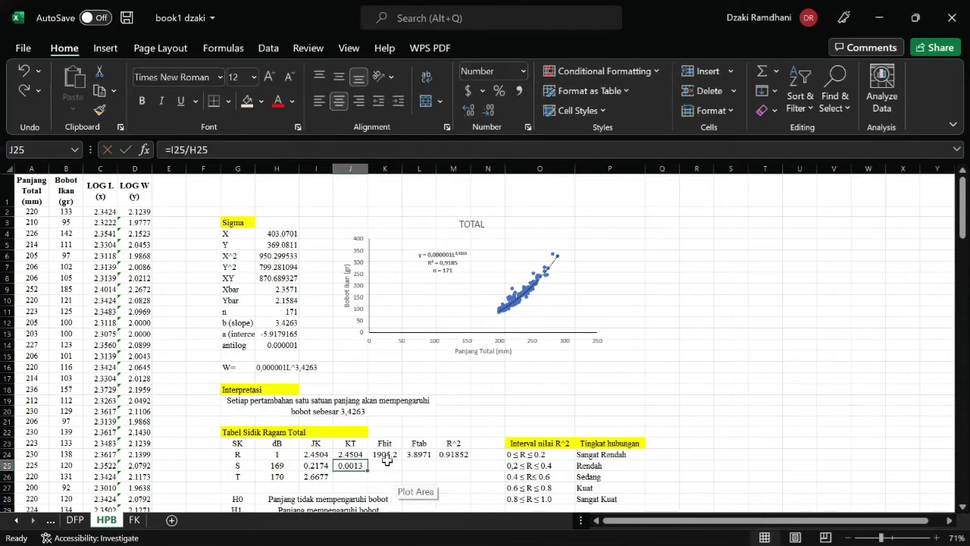
Step: Check which cells the Fhit formula in K24 refers to, keeping the formula as it is
{"action": "left_click", "coordinate": [385, 455]}
{"action": "double_click", "coordinate": [385, 455]}
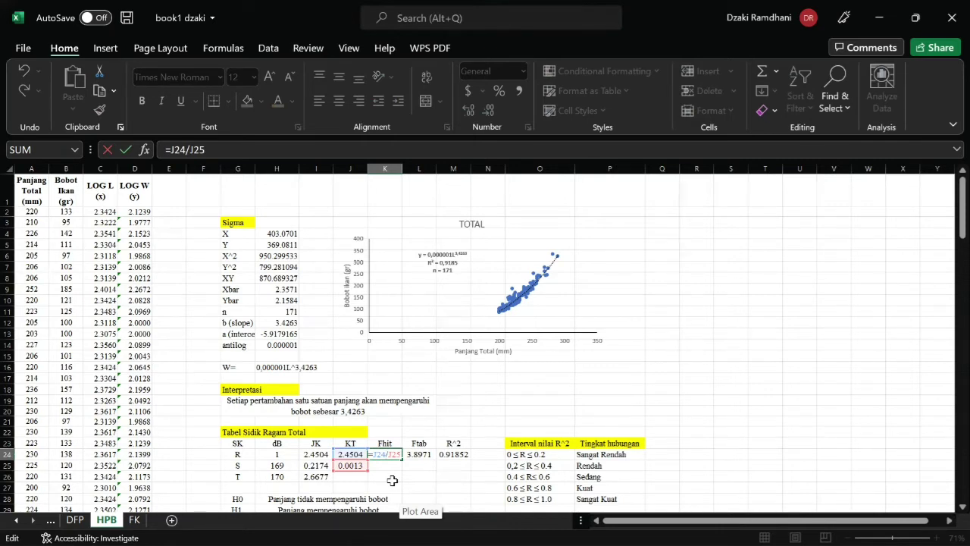
{"action": "key", "text": "Return"}
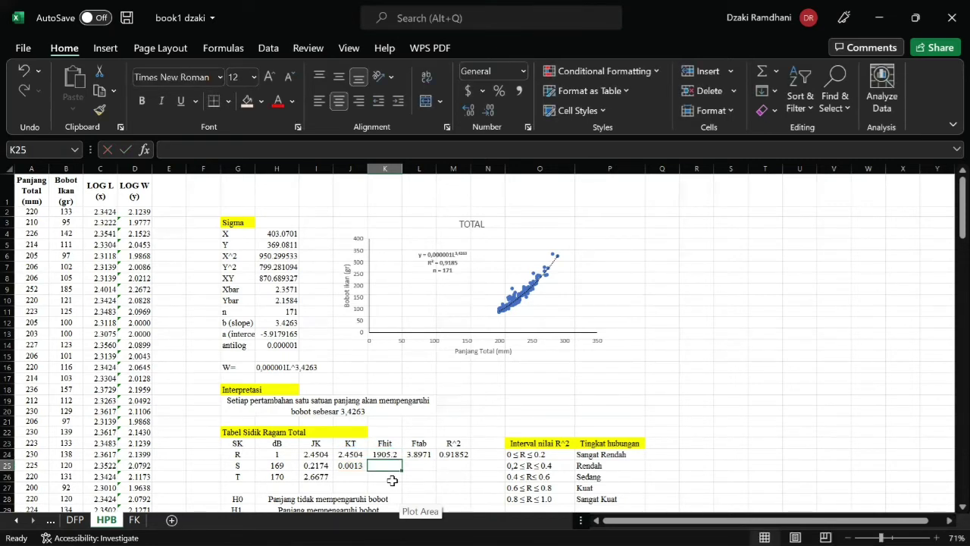
Step: Examine the FINV formula for Ftab in L24, including its probability argument, without editing it
{"action": "left_click", "coordinate": [424, 455]}
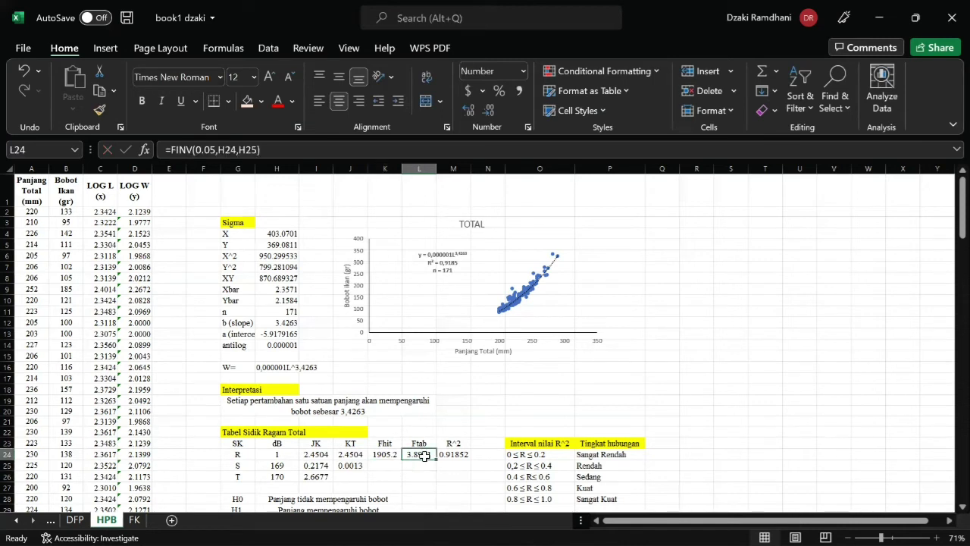
{"action": "key", "text": "Left"}
{"action": "key", "text": "Right"}
{"action": "double_click", "coordinate": [414, 456]}
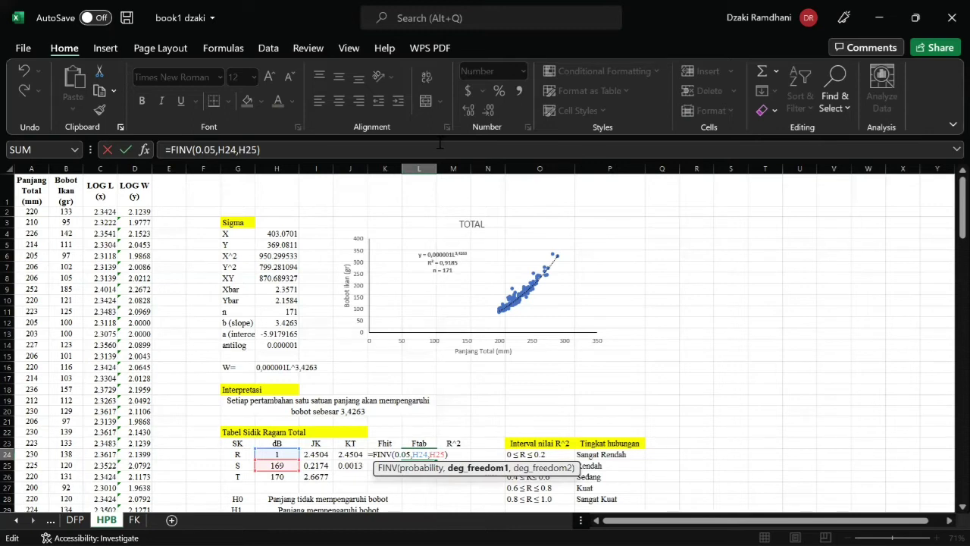
{"action": "key", "text": "alt+Tab"}
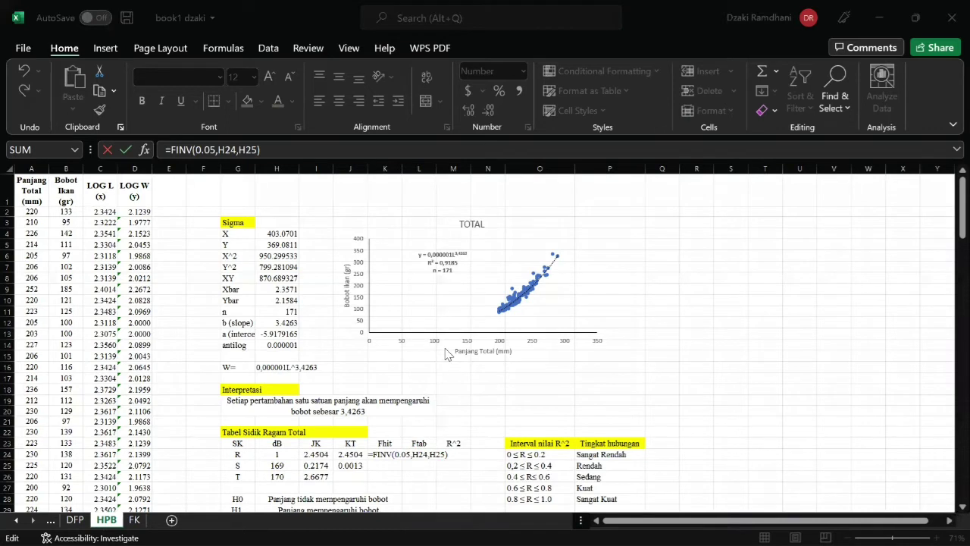
{"action": "key", "text": "alt+Tab"}
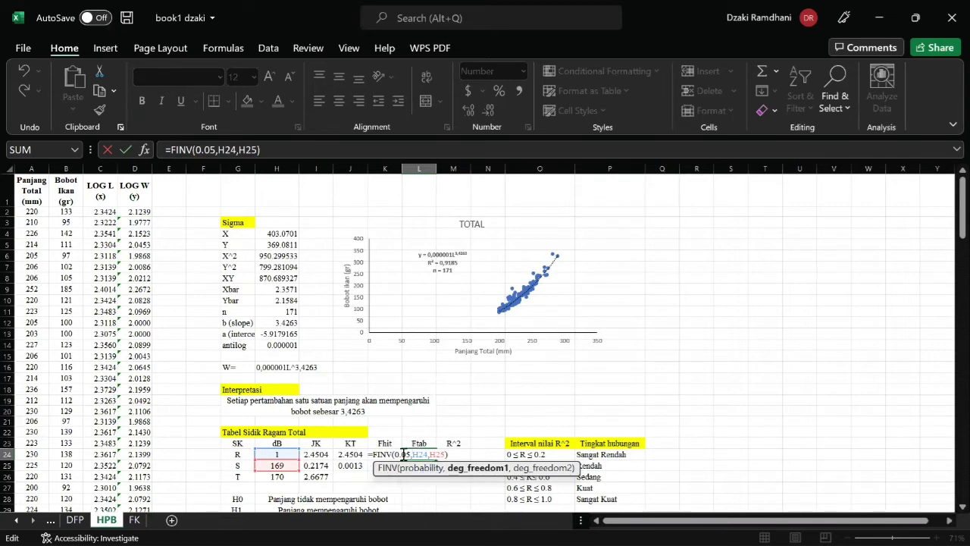
{"action": "left_click", "coordinate": [400, 455]}
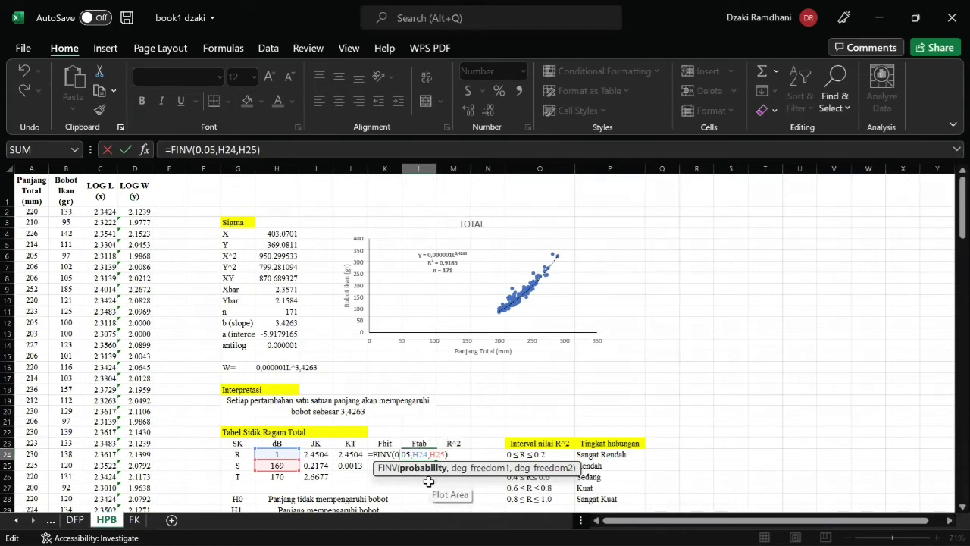
{"action": "key", "text": "Return"}
Step: Check the R^2 formula in M24 and reduce the cell's display to four decimal places
{"action": "left_click_drag", "start_coordinate": [423, 454], "coordinate": [470, 467]}
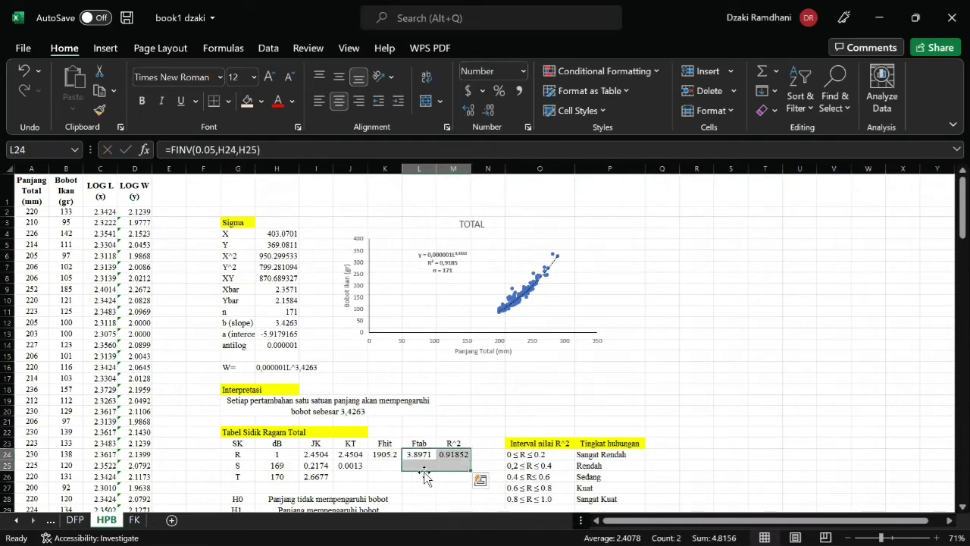
{"action": "left_click", "coordinate": [426, 464]}
{"action": "double_click", "coordinate": [453, 455]}
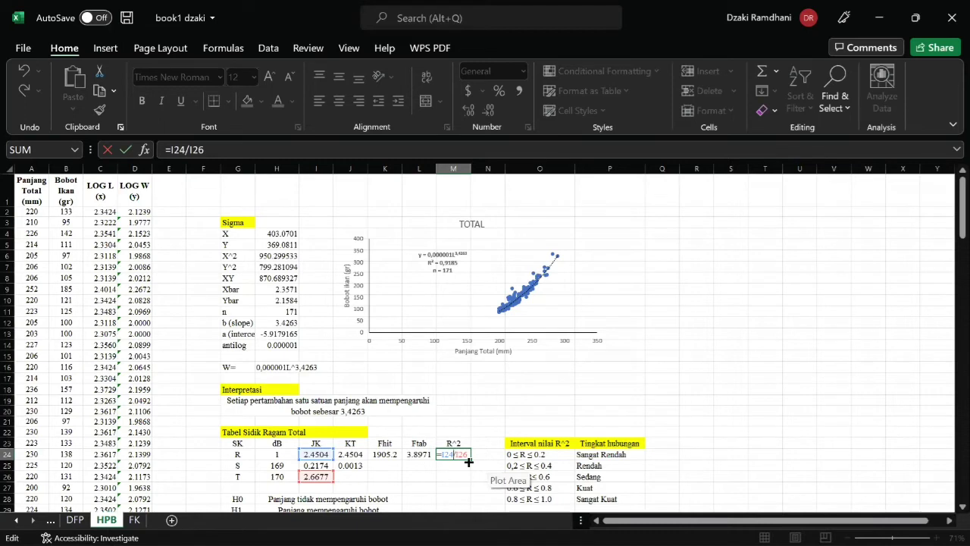
{"action": "key", "text": "Return"}
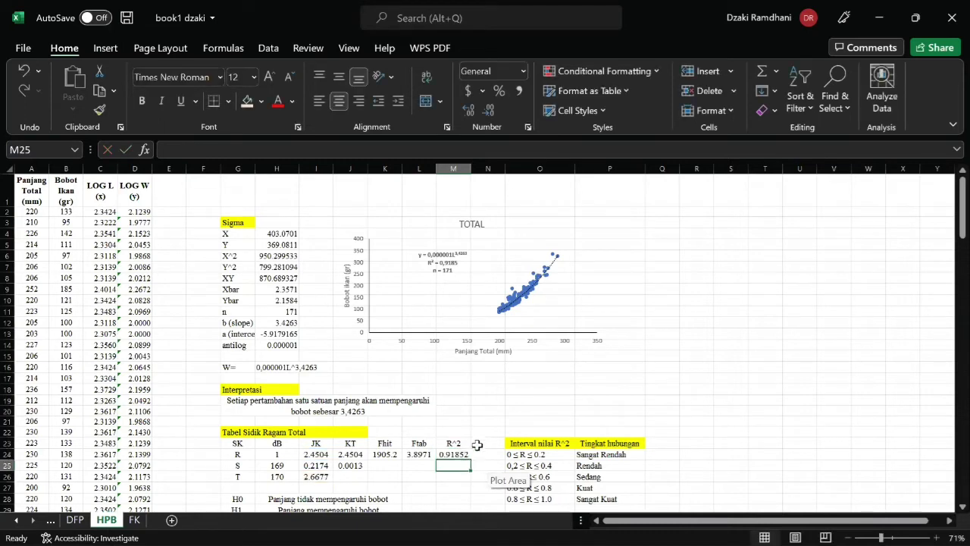
{"action": "left_click", "coordinate": [458, 454]}
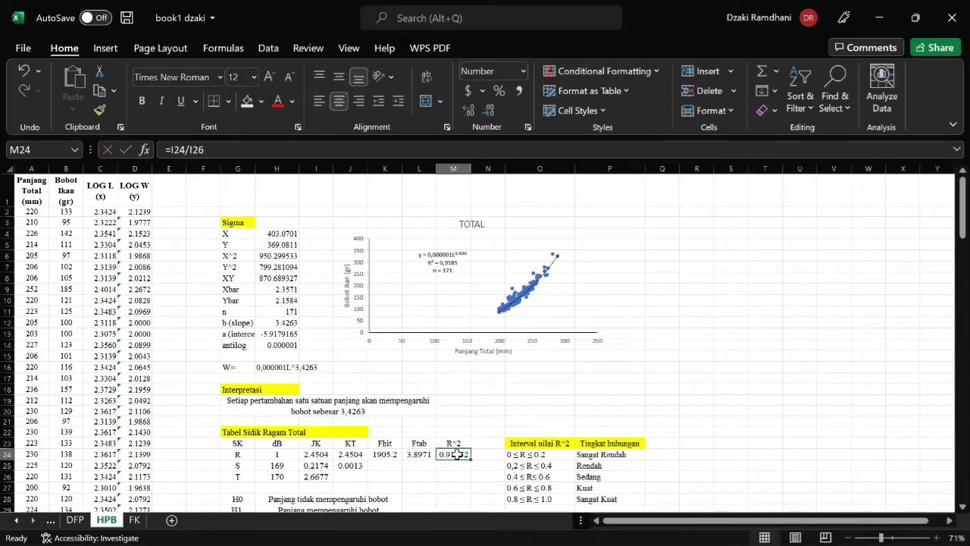
{"action": "left_click", "coordinate": [491, 111]}
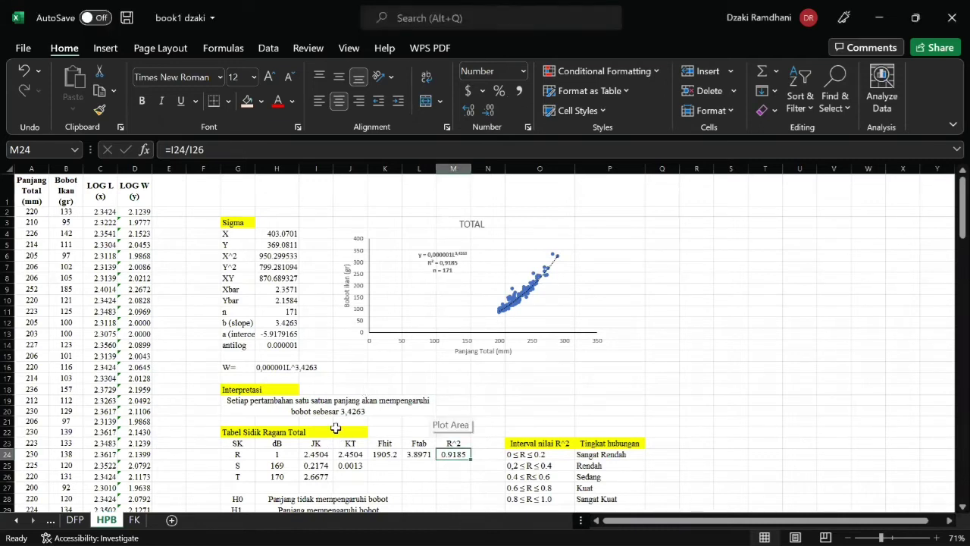
Step: Look over the H0 and H1 hypotheses in rows 28 and 29 below the Tabel Sidik Ragam Total
{"action": "key", "text": "Down"}
{"action": "key", "text": "Down"}
{"action": "key", "text": "Down"}
{"action": "key", "text": "Down"}
{"action": "key", "text": "Down"}
{"action": "key", "text": "Down"}
{"action": "key", "text": "Down"}
{"action": "key", "text": "Down"}
{"action": "key", "text": "Down"}
{"action": "key", "text": "Down"}
{"action": "key", "text": "Down"}
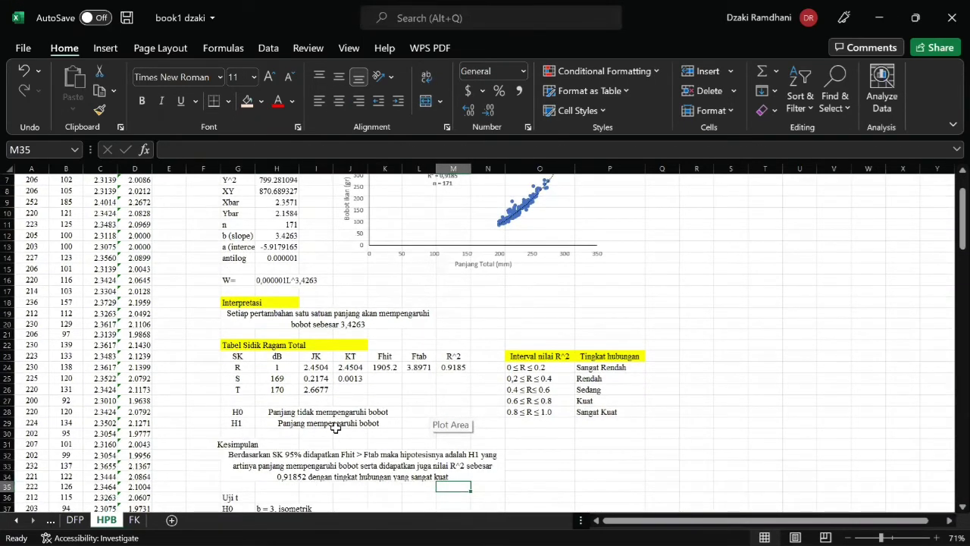
{"action": "left_click", "coordinate": [245, 410]}
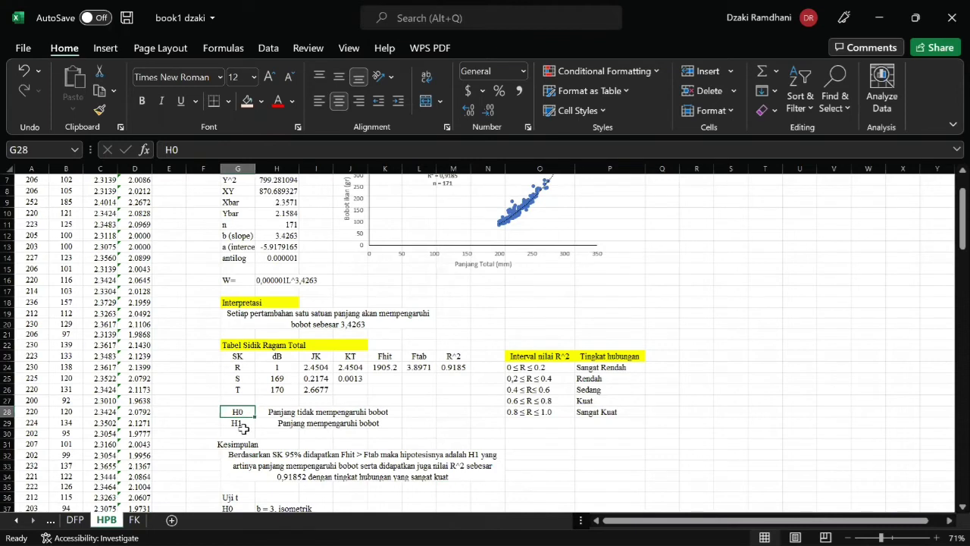
{"action": "left_click", "coordinate": [235, 423]}
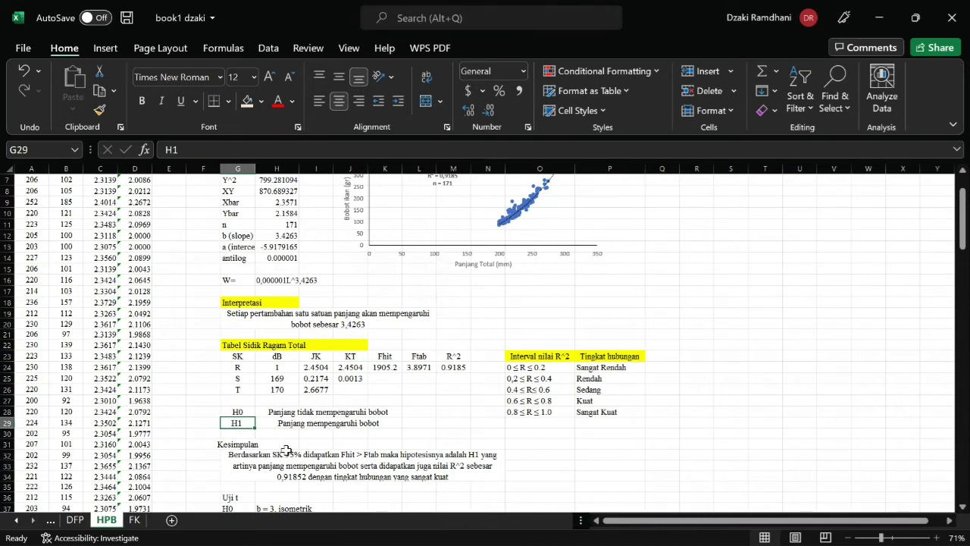
Step: Compare the conclusion in G32 with the Fhit and Ftab cells K24 and L24 of the Tabel Sidik Ragam Total
{"action": "left_click", "coordinate": [247, 464]}
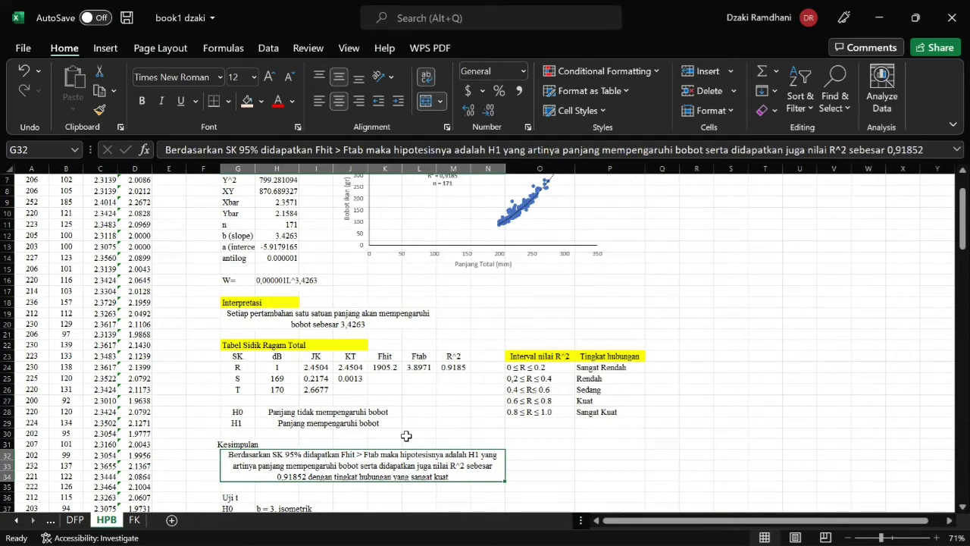
{"action": "left_click", "coordinate": [387, 367]}
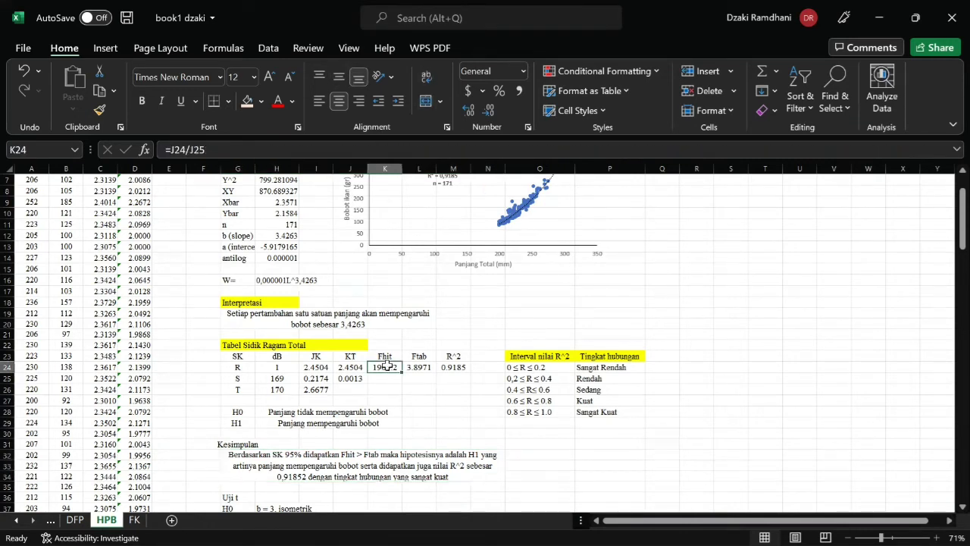
{"action": "left_click", "coordinate": [420, 367]}
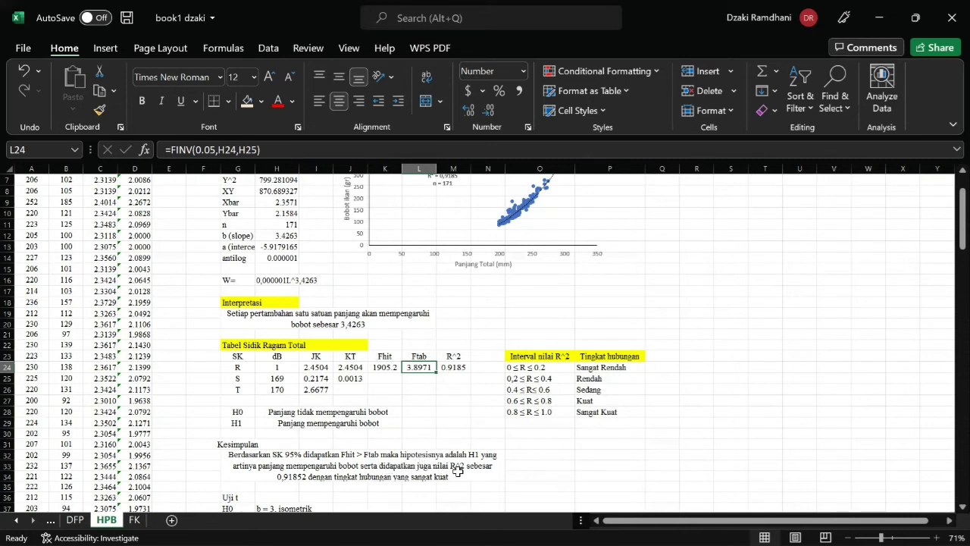
Step: Shorten the R^2 value in the Kesimpulan text in G32 to 0,9185
{"action": "double_click", "coordinate": [307, 478]}
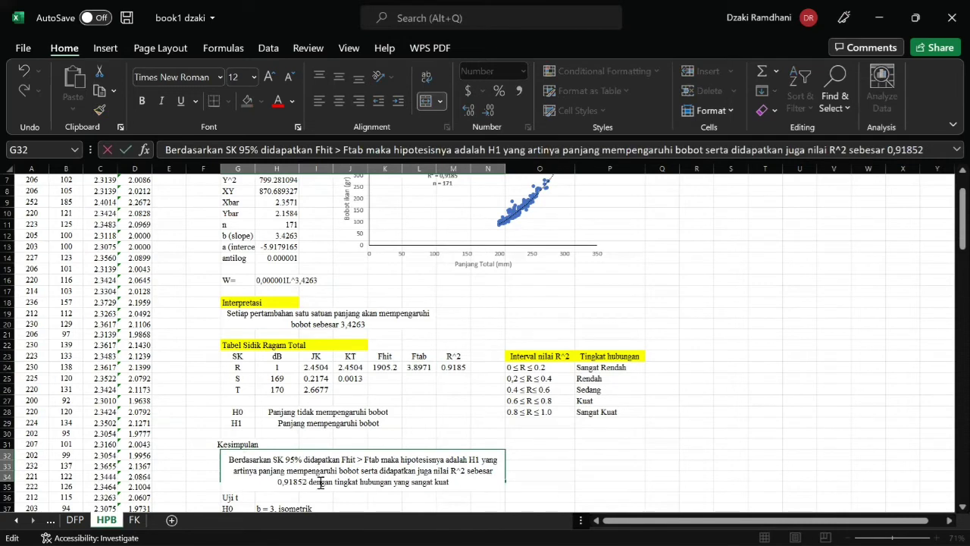
{"action": "key", "text": "BackSpace"}
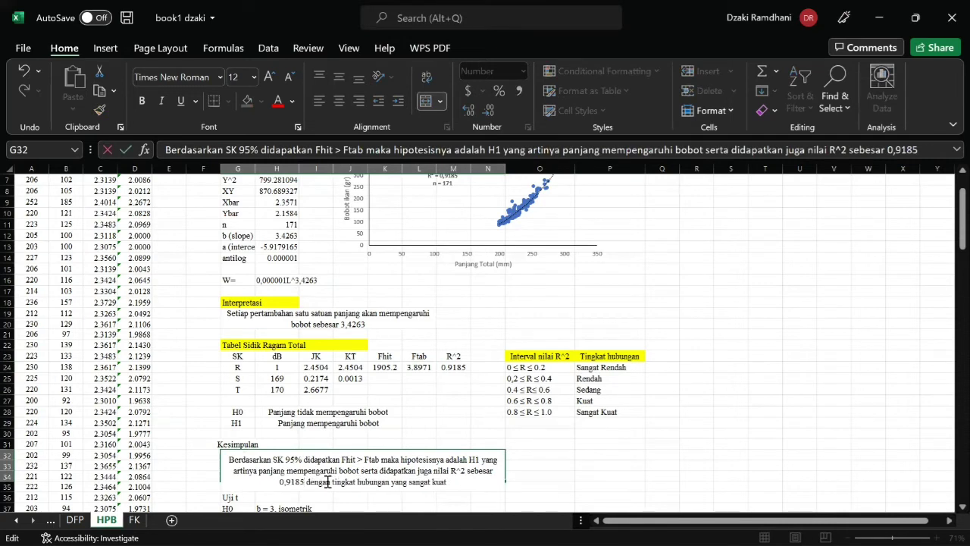
{"action": "left_click", "coordinate": [424, 432]}
{"action": "left_click", "coordinate": [372, 465]}
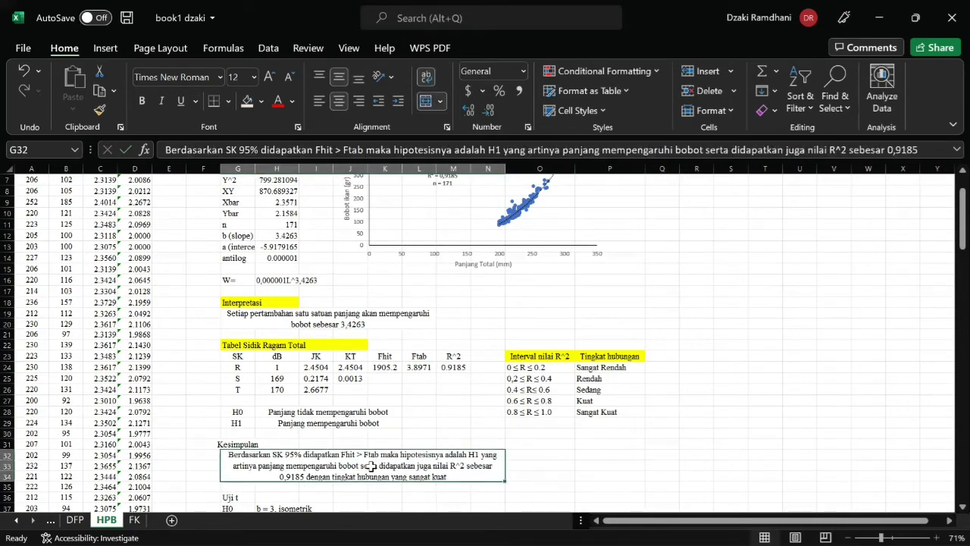
Step: Review the R^2 interval and Tingkat hubungan table in O23:P28, focusing on the 0.8 ≤ R ≤ 1.0 row
{"action": "left_click_drag", "start_coordinate": [533, 356], "coordinate": [603, 410]}
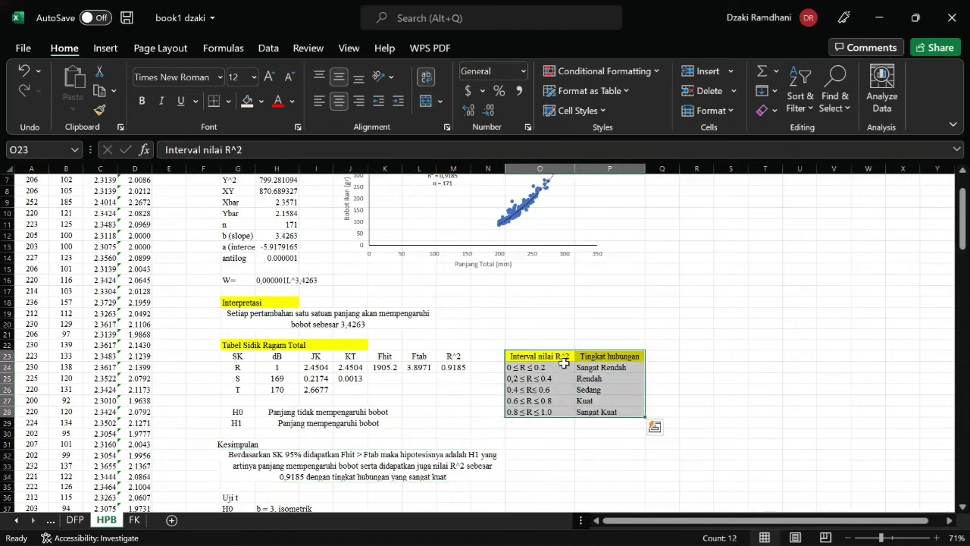
{"action": "left_click", "coordinate": [548, 431]}
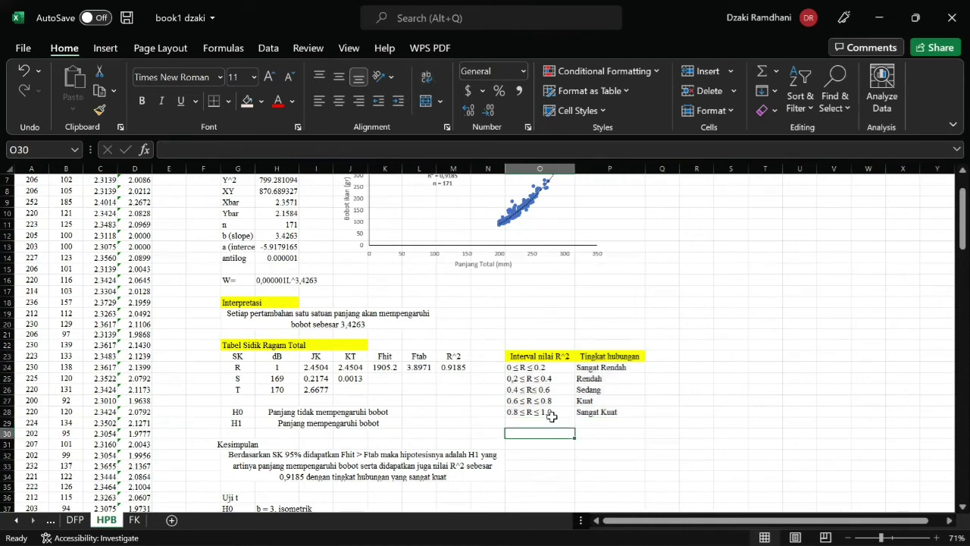
{"action": "left_click", "coordinate": [552, 416]}
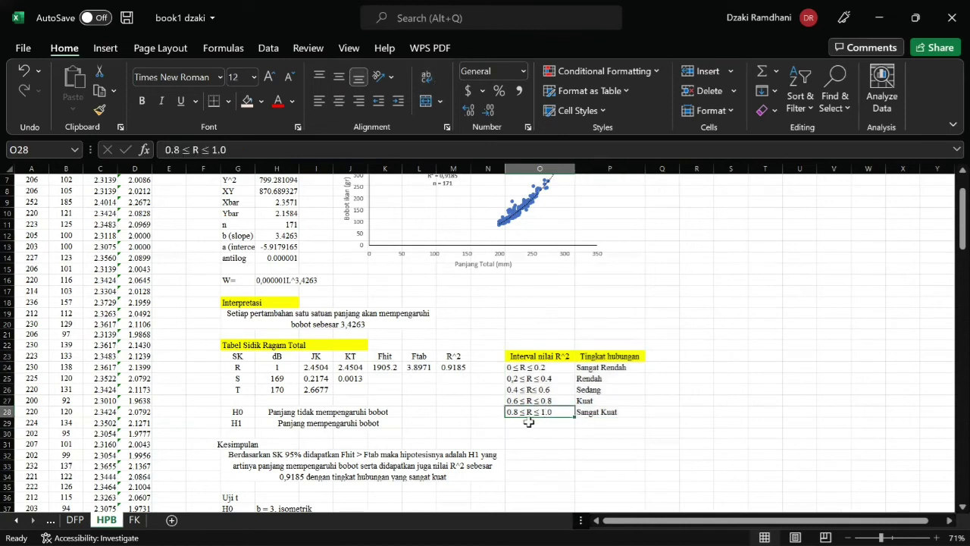
{"action": "left_click", "coordinate": [588, 419]}
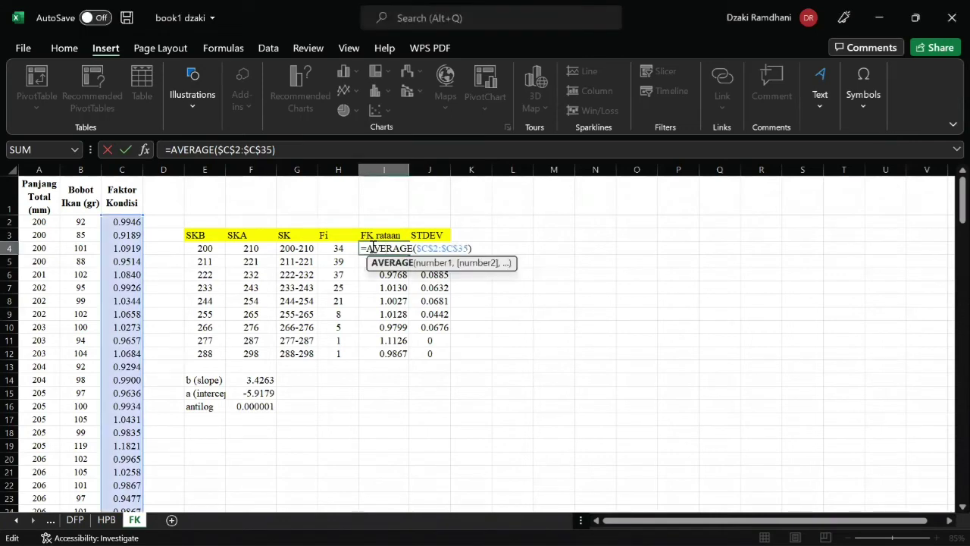
Step: Leave the AVERAGE formula in I4 of the FK sheet unchanged and look over the data columns and the class table's headings
{"action": "key", "text": "Return"}
{"action": "left_click", "coordinate": [242, 247]}
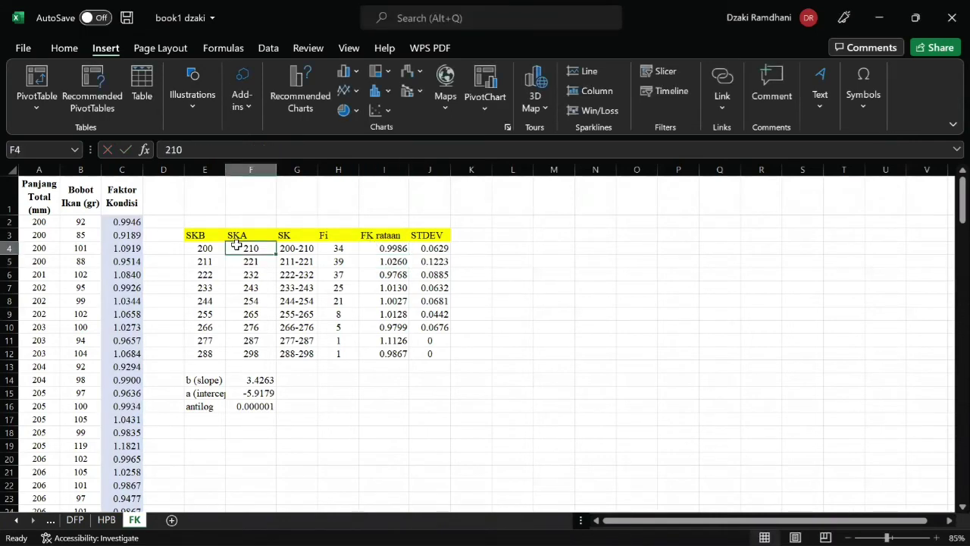
{"action": "left_click", "coordinate": [161, 232]}
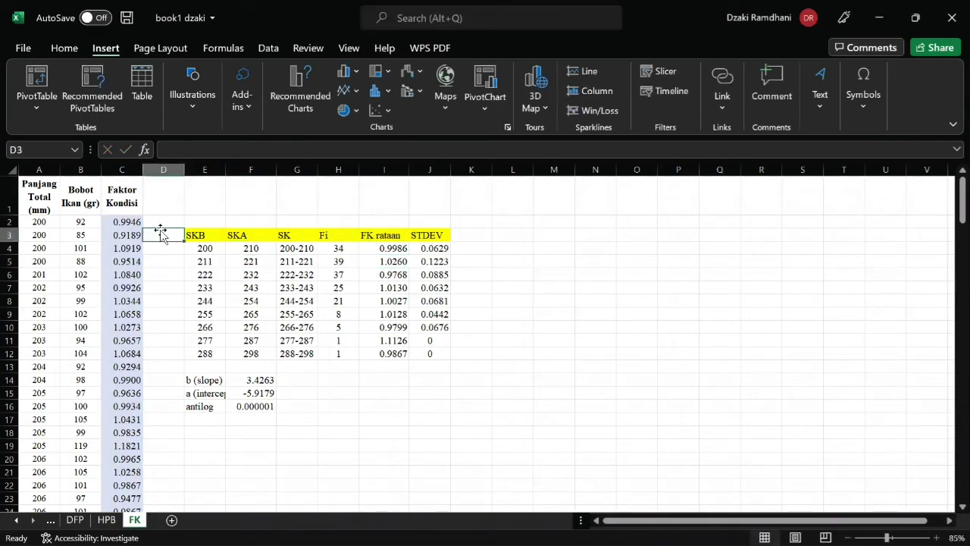
{"action": "left_click", "coordinate": [31, 192]}
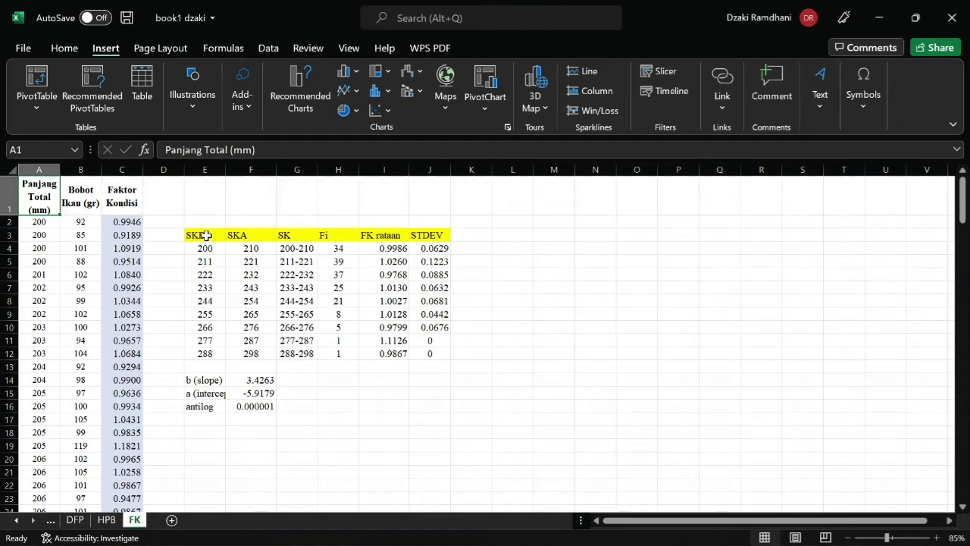
{"action": "left_click_drag", "start_coordinate": [205, 235], "coordinate": [403, 237]}
{"action": "left_click", "coordinate": [336, 210]}
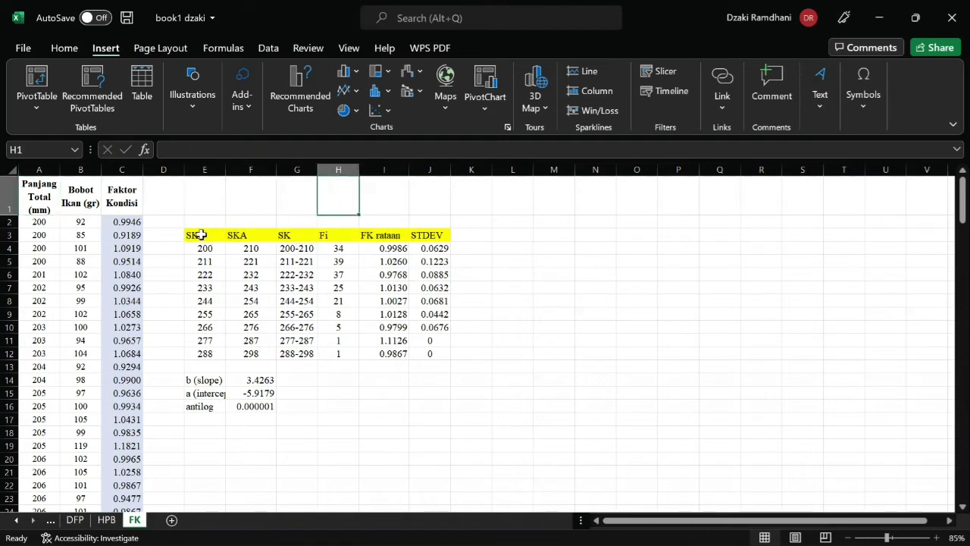
{"action": "left_click_drag", "start_coordinate": [201, 235], "coordinate": [309, 236]}
{"action": "left_click", "coordinate": [278, 210]}
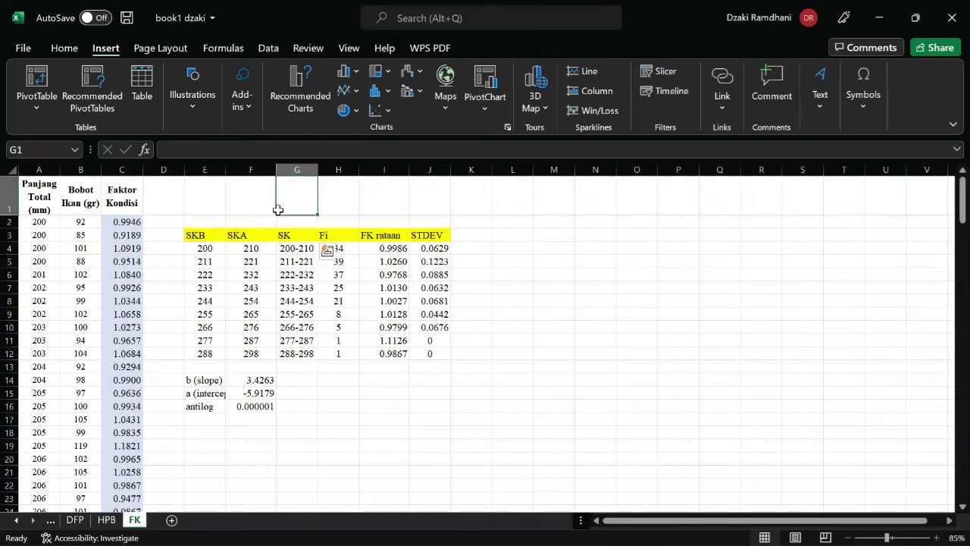
Step: Check the class limits I13:K21 and frequencies P13:P21 on the DFP sheet against the SK and Fi columns on the FK sheet
{"action": "left_click", "coordinate": [74, 520]}
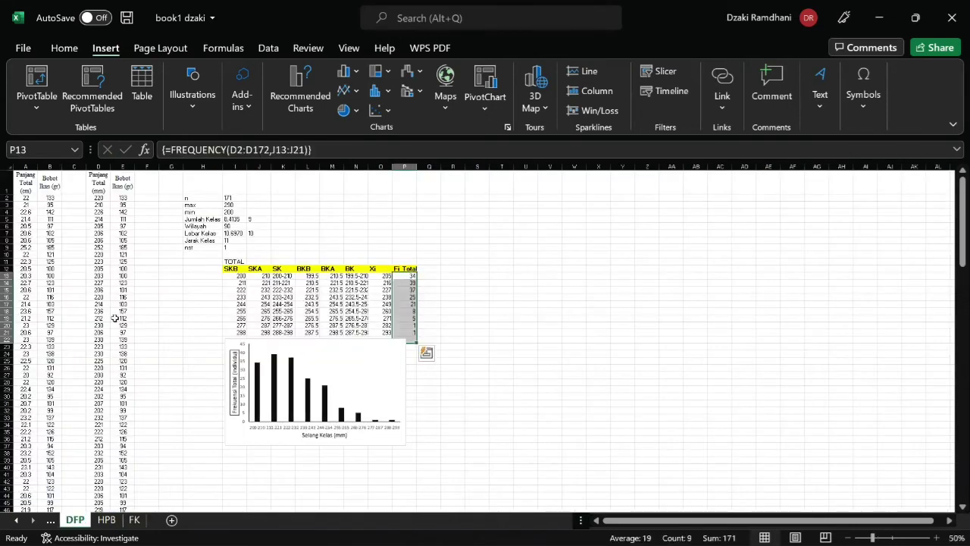
{"action": "left_click_drag", "start_coordinate": [238, 274], "coordinate": [287, 329]}
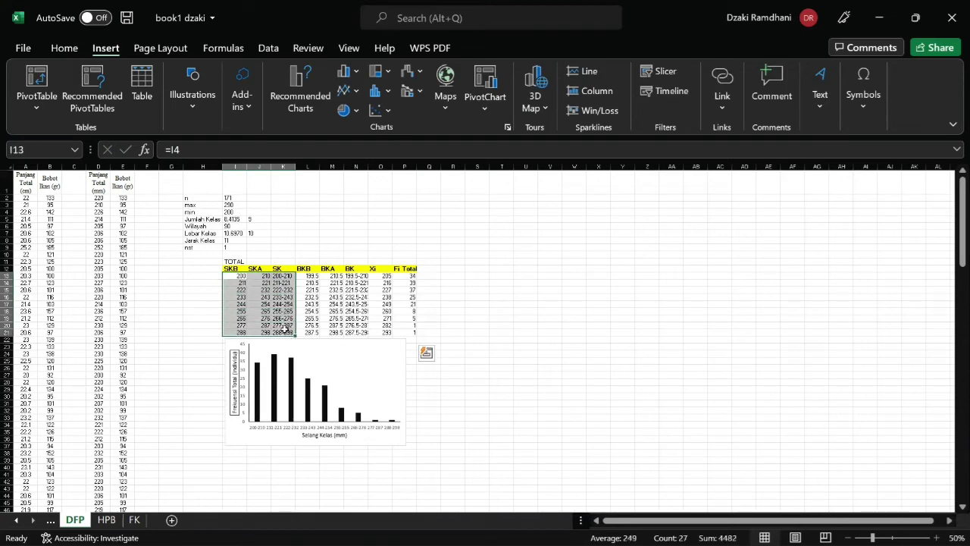
{"action": "left_click_drag", "start_coordinate": [411, 275], "coordinate": [409, 332]}
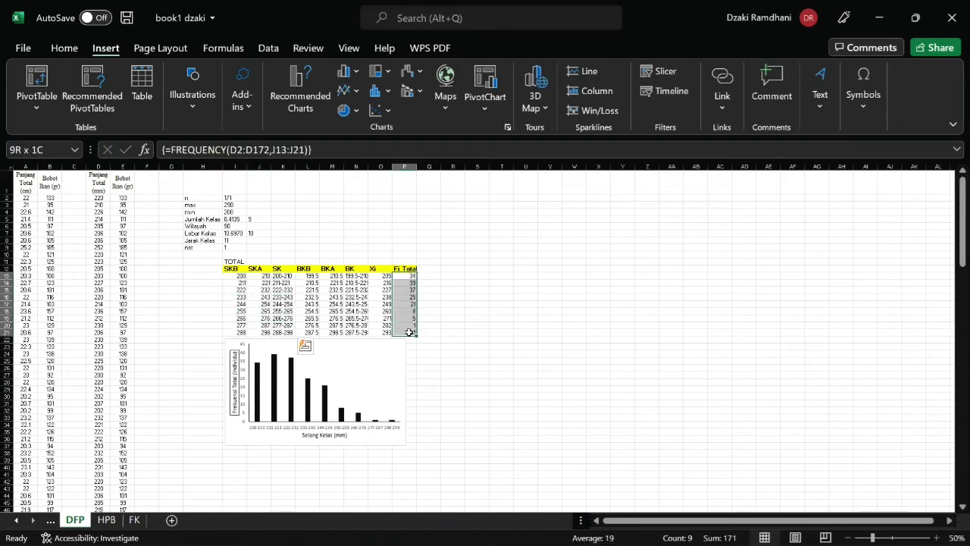
{"action": "left_click", "coordinate": [134, 520]}
{"action": "left_click", "coordinate": [286, 260]}
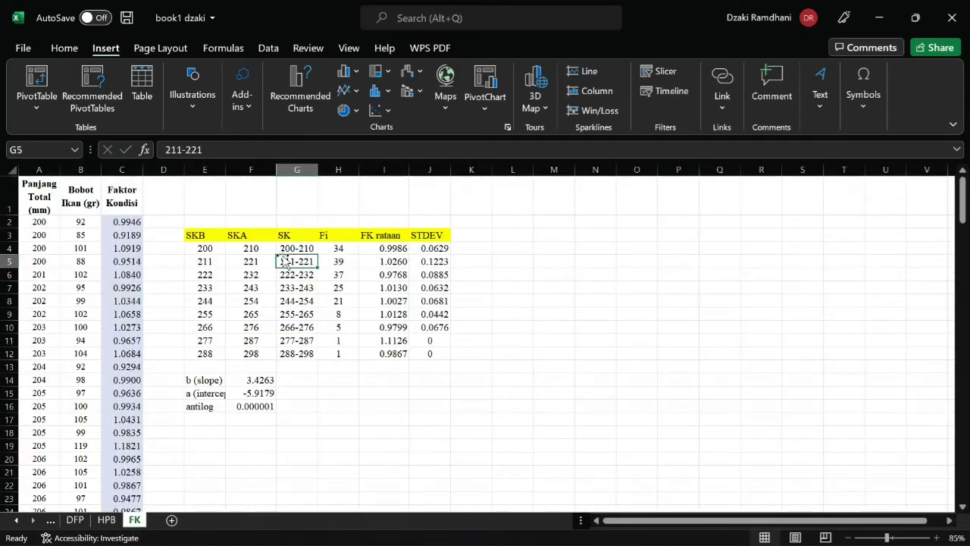
{"action": "left_click", "coordinate": [329, 249]}
Step: Clear the Faktor Kondisi values below C2 and refill the column from C2's formula =B2/($F$16*A2^$F$14)
{"action": "double_click", "coordinate": [113, 221]}
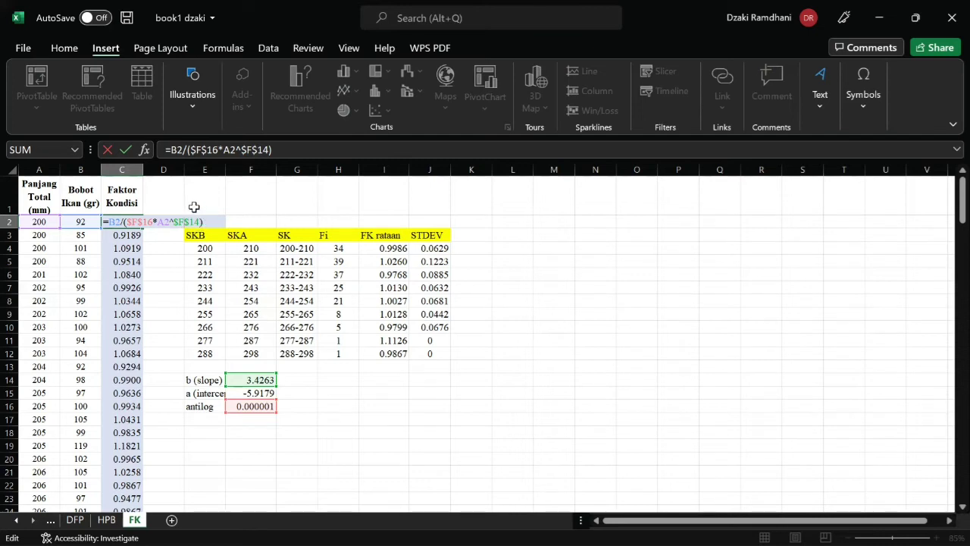
{"action": "key", "text": "Return"}
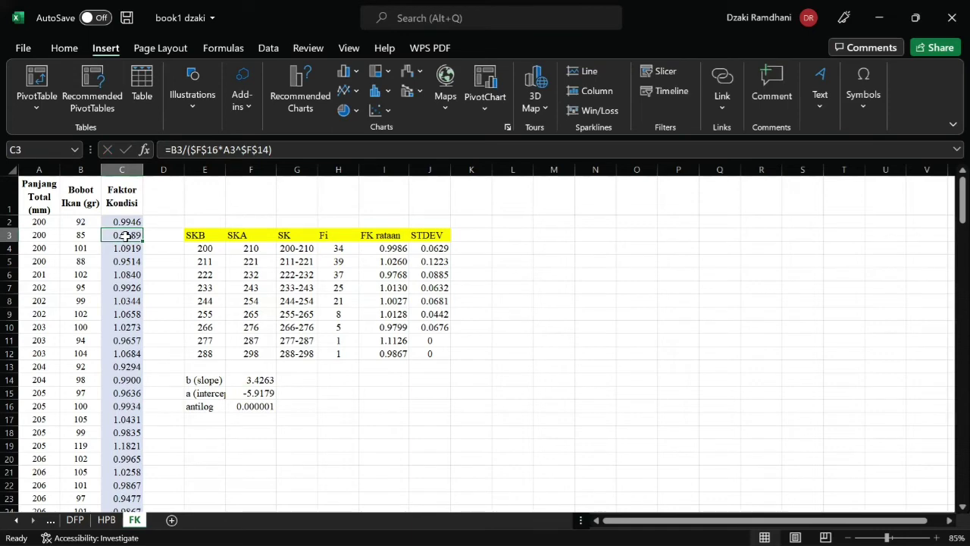
{"action": "key", "text": "ctrl+shift+Down"}
{"action": "key", "text": "Delete"}
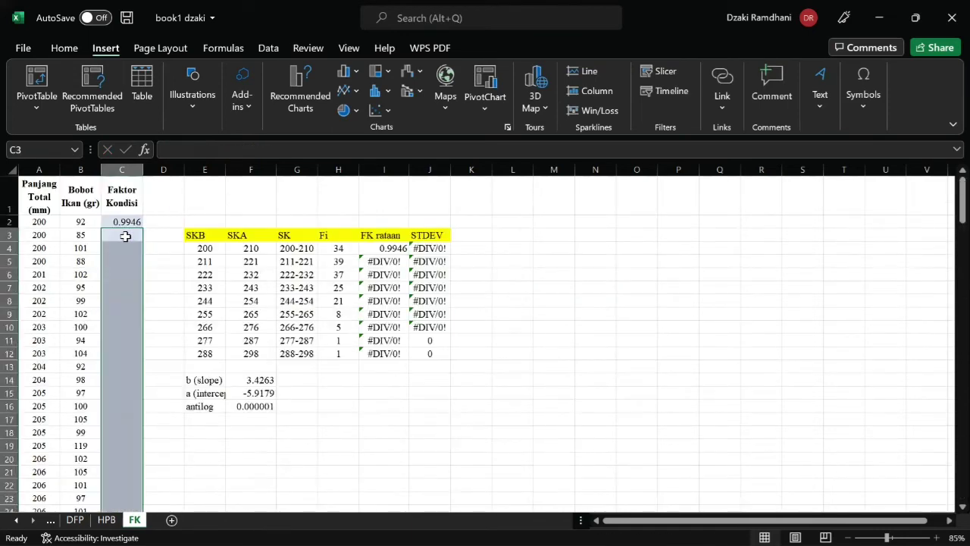
{"action": "left_click", "coordinate": [125, 223]}
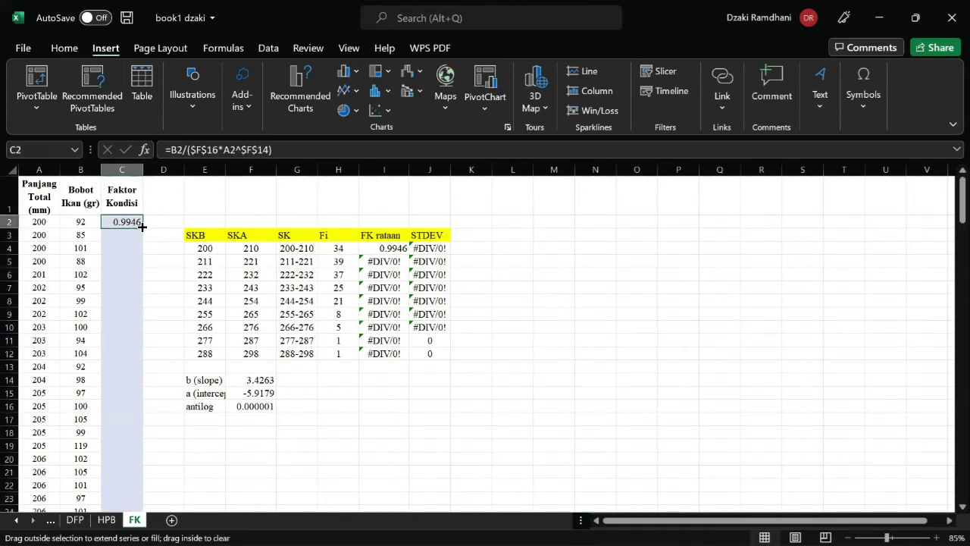
{"action": "double_click", "coordinate": [142, 226]}
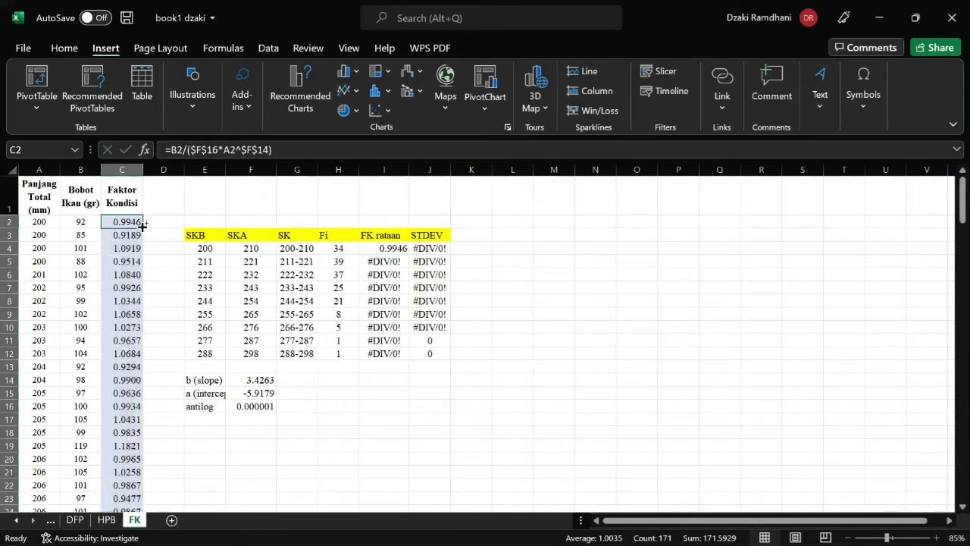
{"action": "left_click", "coordinate": [155, 232]}
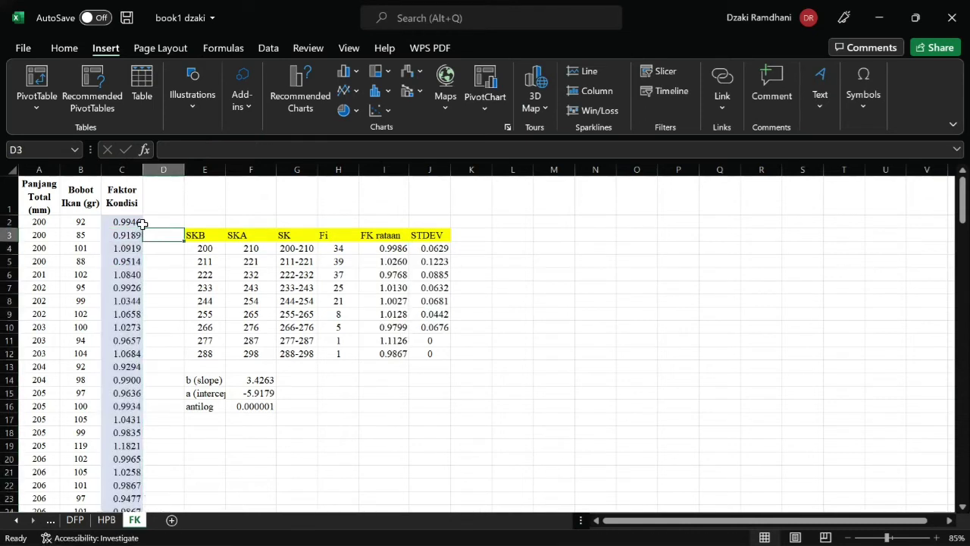
Step: Look through the Faktor Kondisi values, the 200-210 class and the Panjang Total column down to its last row
{"action": "left_click_drag", "start_coordinate": [116, 220], "coordinate": [133, 519]}
{"action": "left_click", "coordinate": [301, 247]}
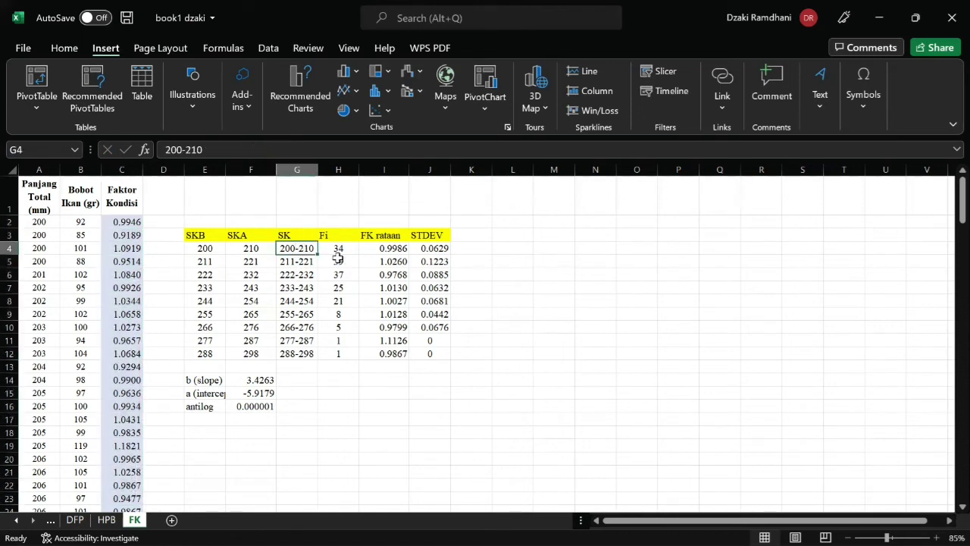
{"action": "left_click", "coordinate": [124, 221]}
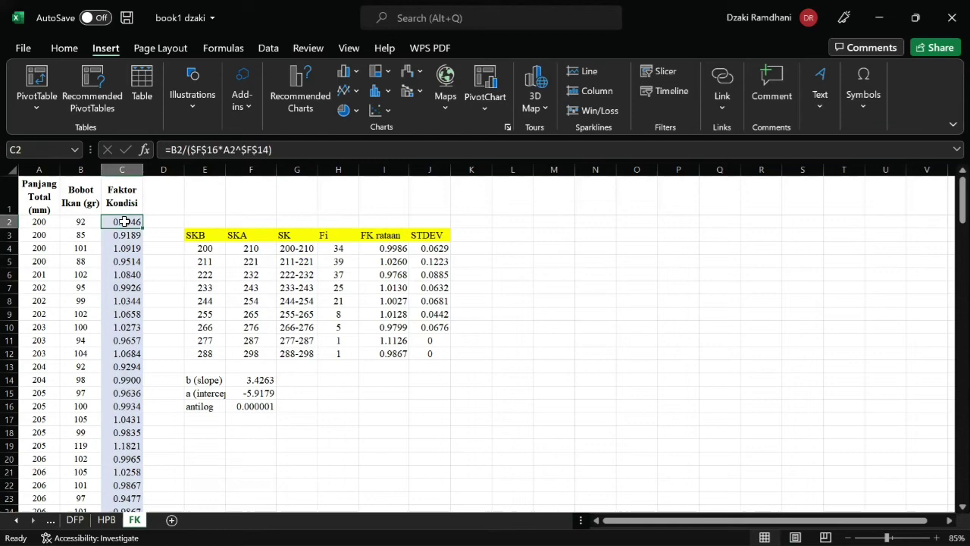
{"action": "left_click", "coordinate": [39, 221]}
{"action": "key", "text": "ctrl+Down"}
{"action": "scroll", "coordinate": [37, 294], "scroll_direction": "up", "scroll_amount": 12}
{"action": "scroll", "coordinate": [37, 294], "scroll_direction": "up", "scroll_amount": 20}
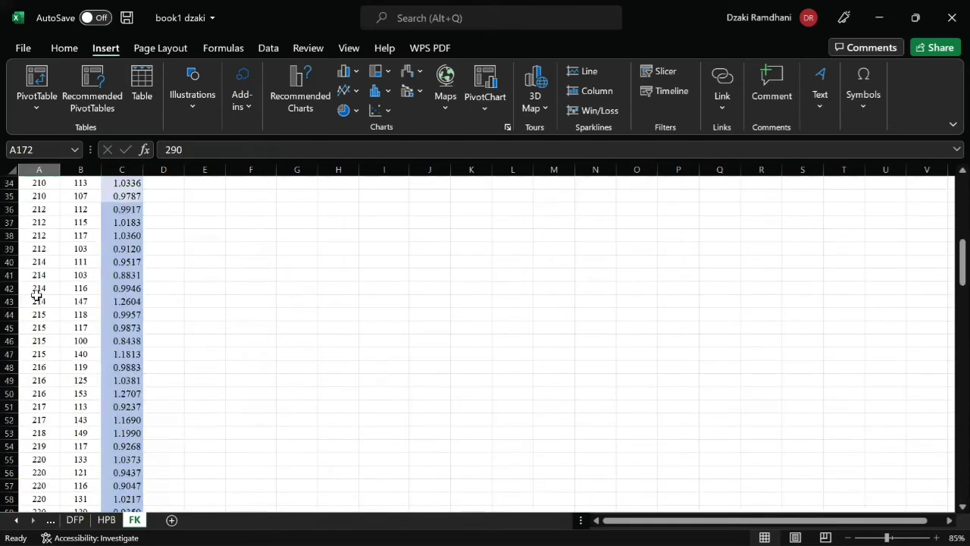
Step: Highlight the Panjang Total values in A2:A35 to examine which rows belong to the 200-210 class
{"action": "left_click", "coordinate": [34, 221]}
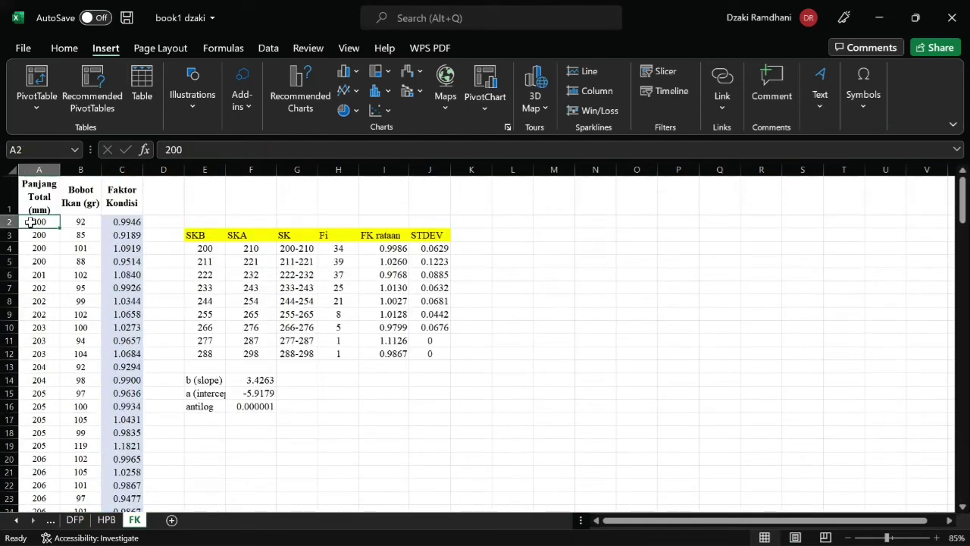
{"action": "left_click", "coordinate": [37, 261]}
{"action": "left_click", "coordinate": [41, 223]}
{"action": "left_click_drag", "start_coordinate": [44, 236], "coordinate": [39, 441]}
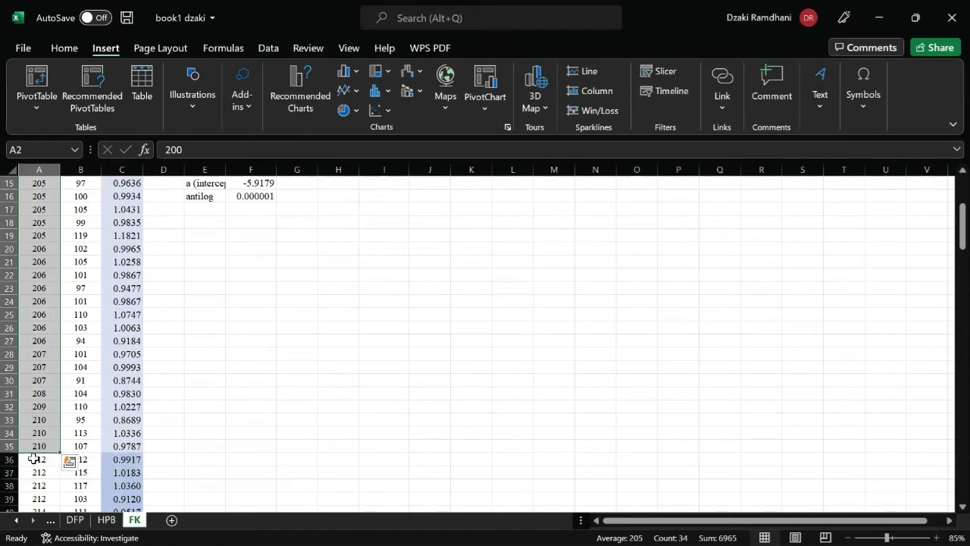
{"action": "left_click", "coordinate": [219, 446]}
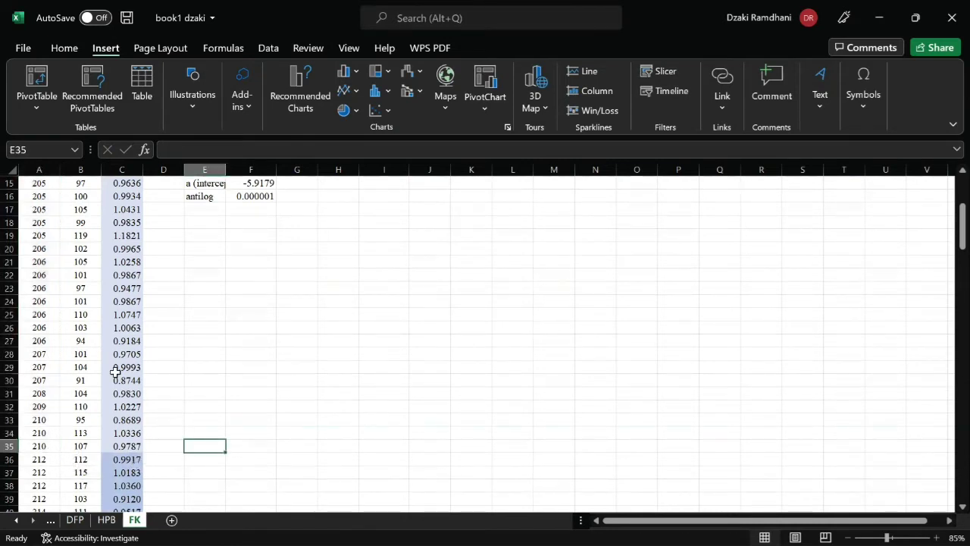
{"action": "scroll", "coordinate": [115, 371], "scroll_direction": "up", "scroll_amount": 5}
{"action": "left_click", "coordinate": [76, 47]}
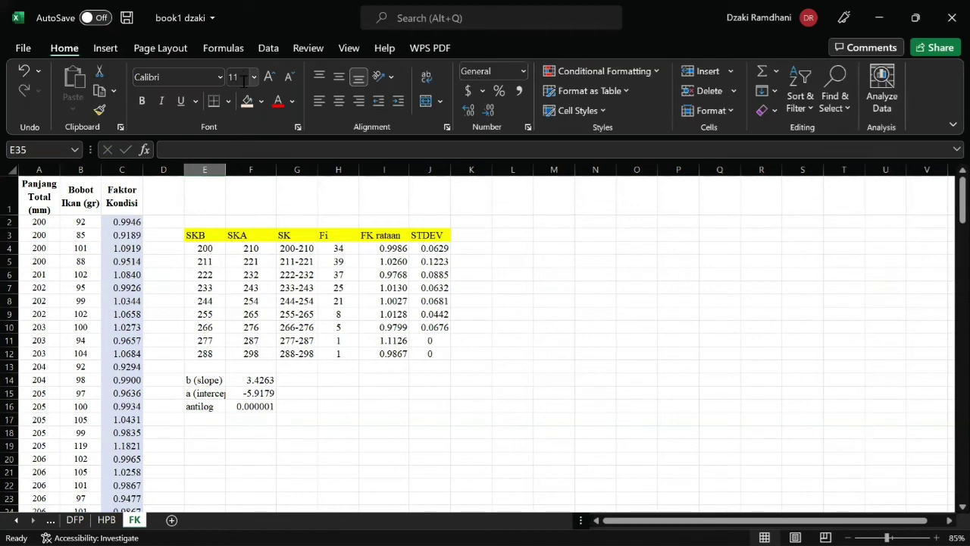
{"action": "left_click", "coordinate": [261, 101]}
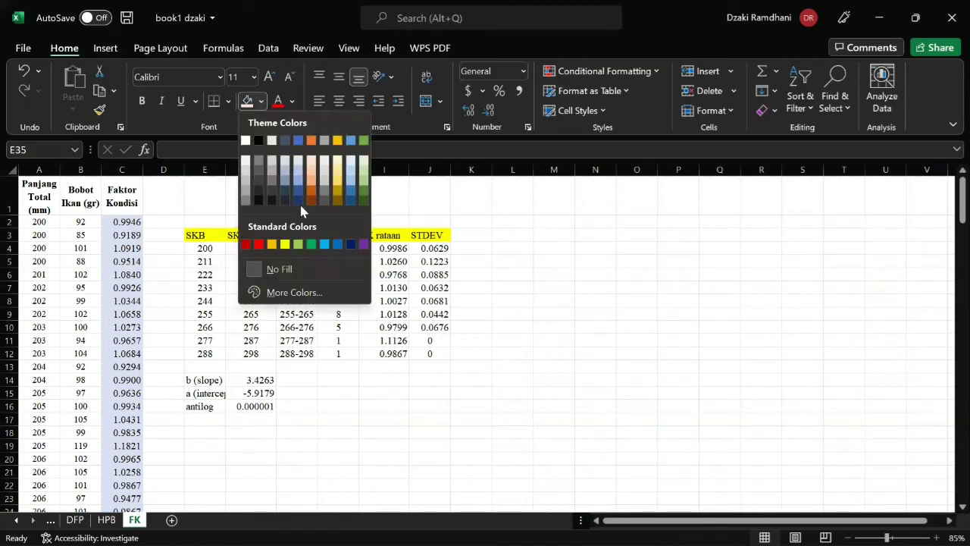
{"action": "left_click", "coordinate": [177, 319]}
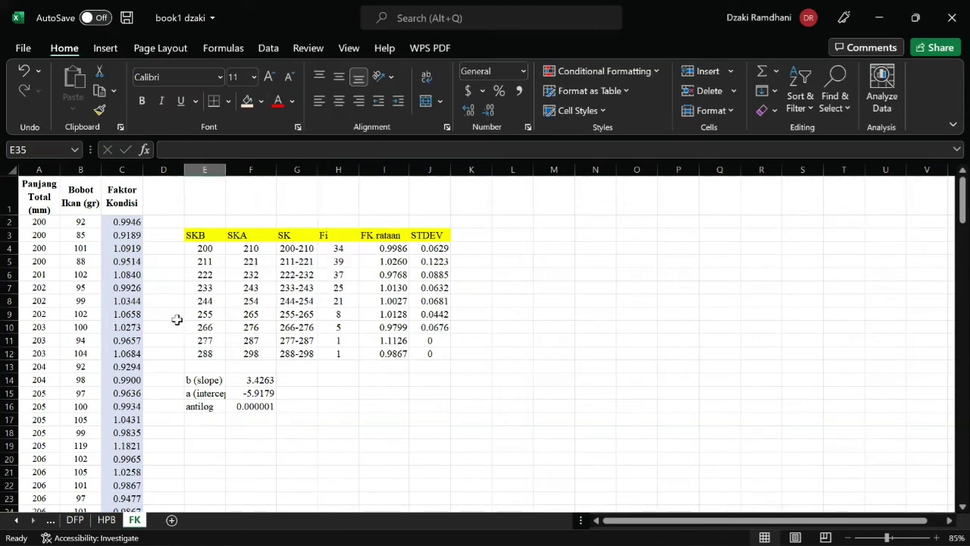
{"action": "left_click", "coordinate": [179, 319]}
{"action": "left_click", "coordinate": [124, 221]}
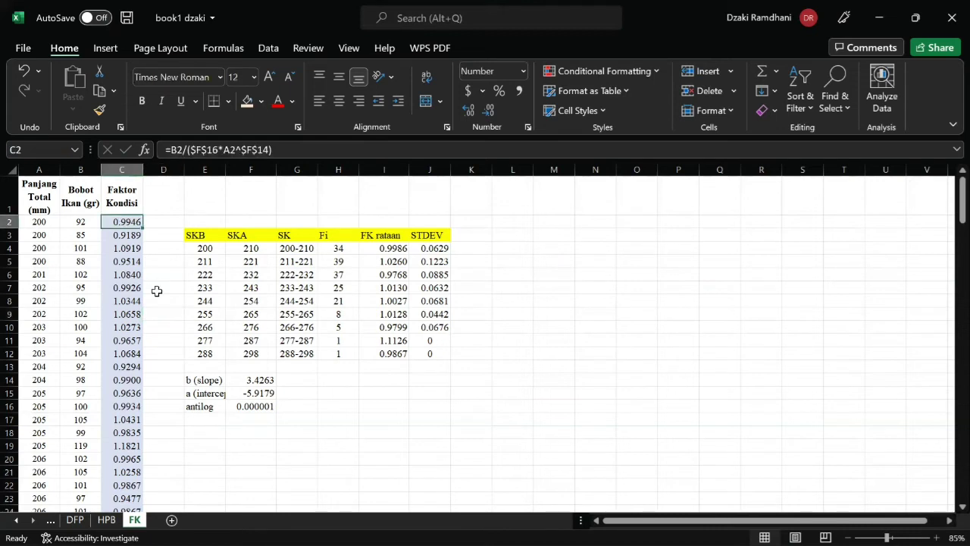
Step: Examine the AVERAGE formula of the 200-210 class in I4, its Faktor Kondisi range C2:C35, and the other FK rataan formulas
{"action": "left_click", "coordinate": [376, 248]}
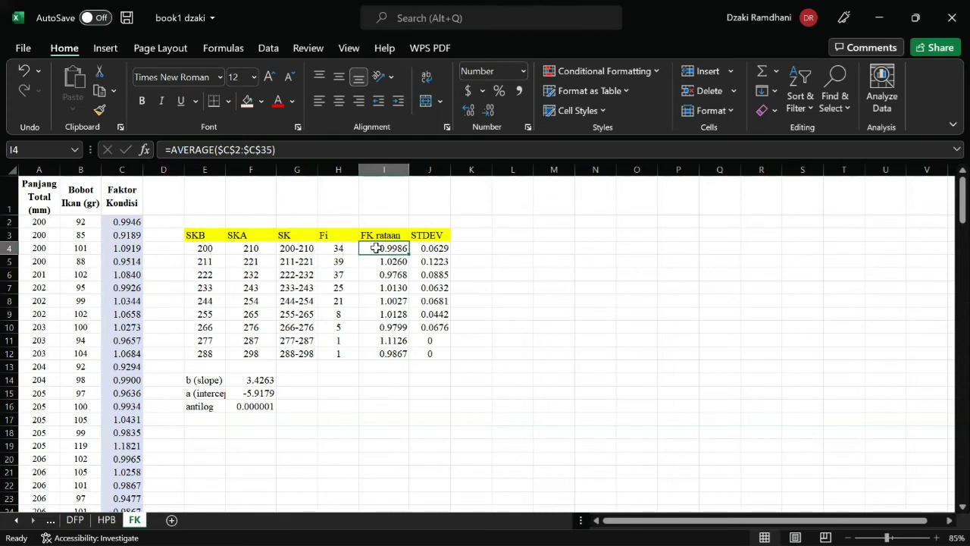
{"action": "left_click", "coordinate": [298, 250]}
{"action": "double_click", "coordinate": [393, 249]}
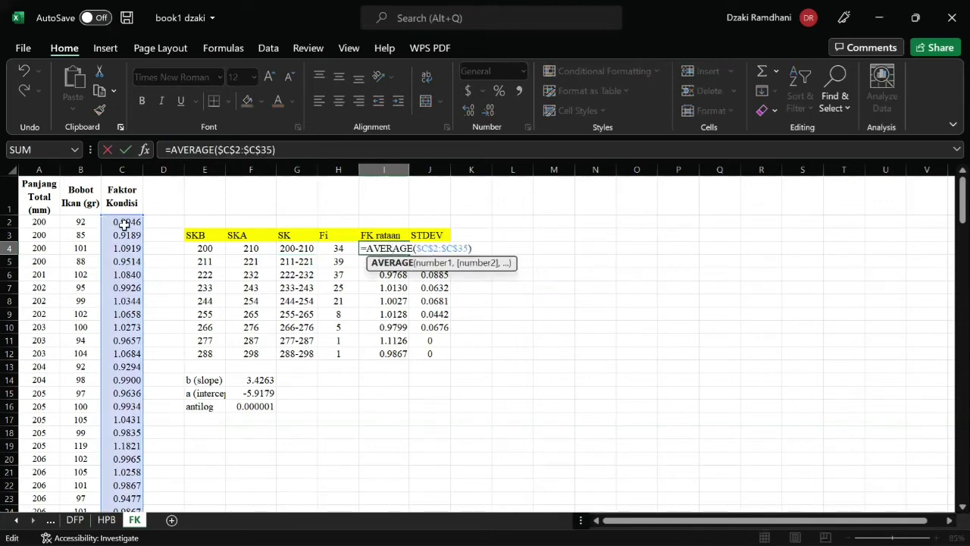
{"action": "key", "text": "Escape"}
{"action": "scroll", "coordinate": [123, 225], "scroll_direction": "down", "scroll_amount": 5}
{"action": "scroll", "coordinate": [124, 225], "scroll_direction": "up", "scroll_amount": 5}
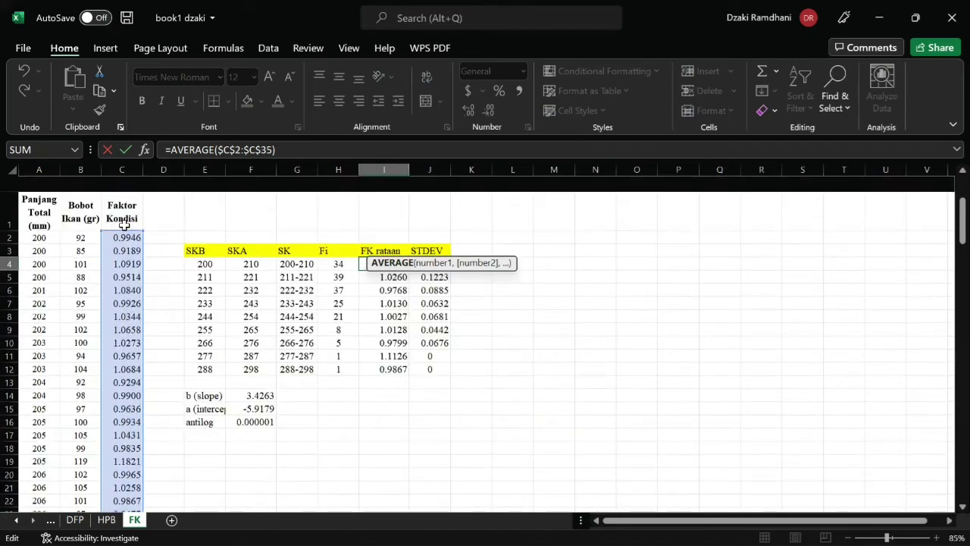
{"action": "key", "text": "Return"}
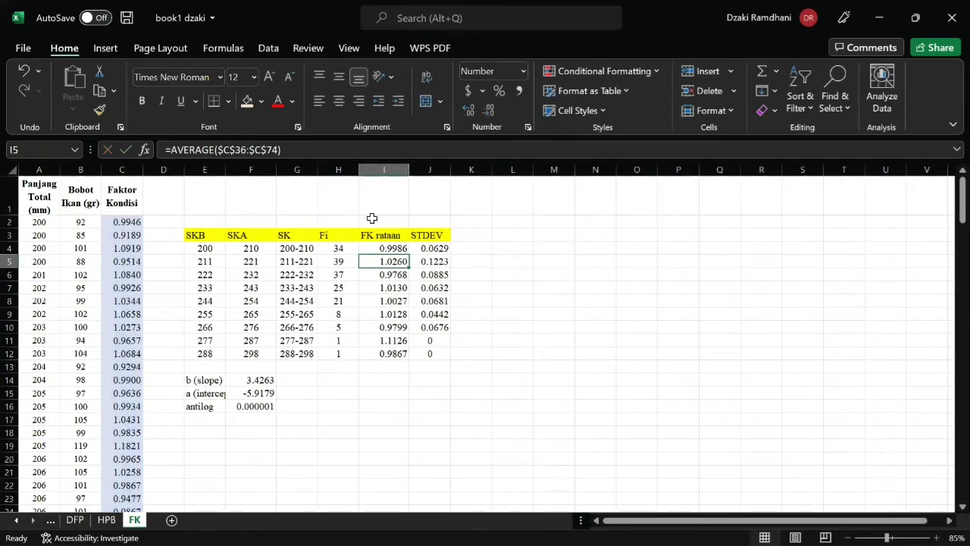
{"action": "left_click", "coordinate": [372, 235]}
{"action": "left_click", "coordinate": [395, 263]}
{"action": "left_click", "coordinate": [399, 326]}
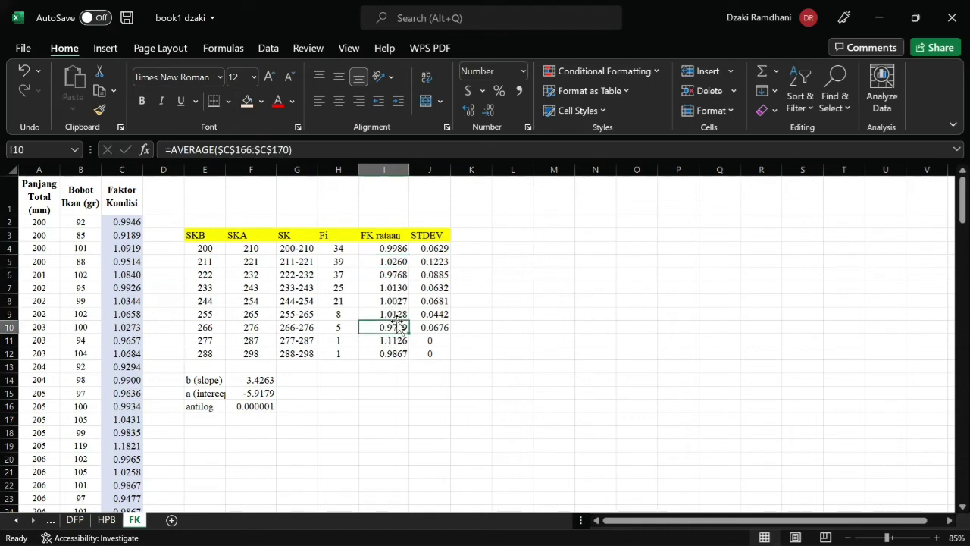
Step: Check the Fi and STDEV entries of the 277-287 and 288-298 classes
{"action": "left_click", "coordinate": [306, 340]}
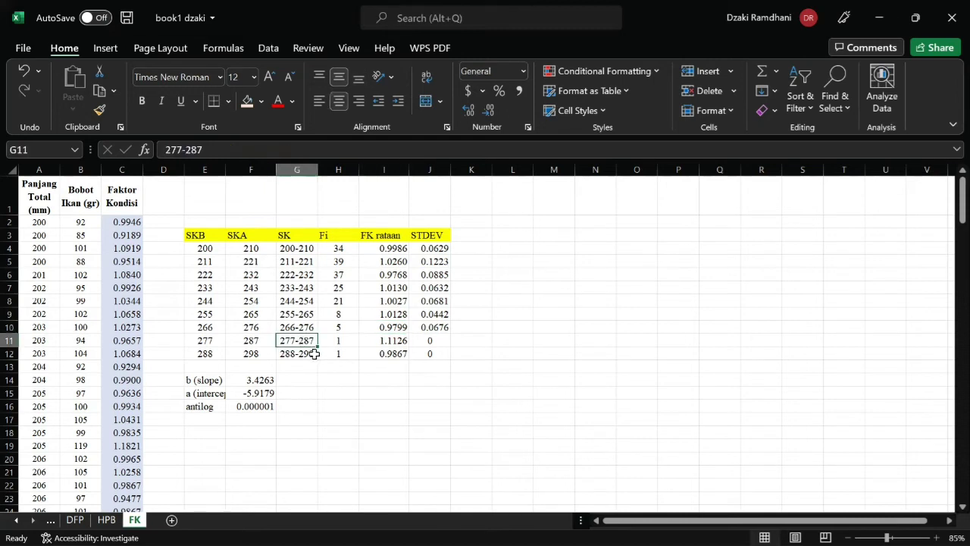
{"action": "left_click", "coordinate": [298, 358]}
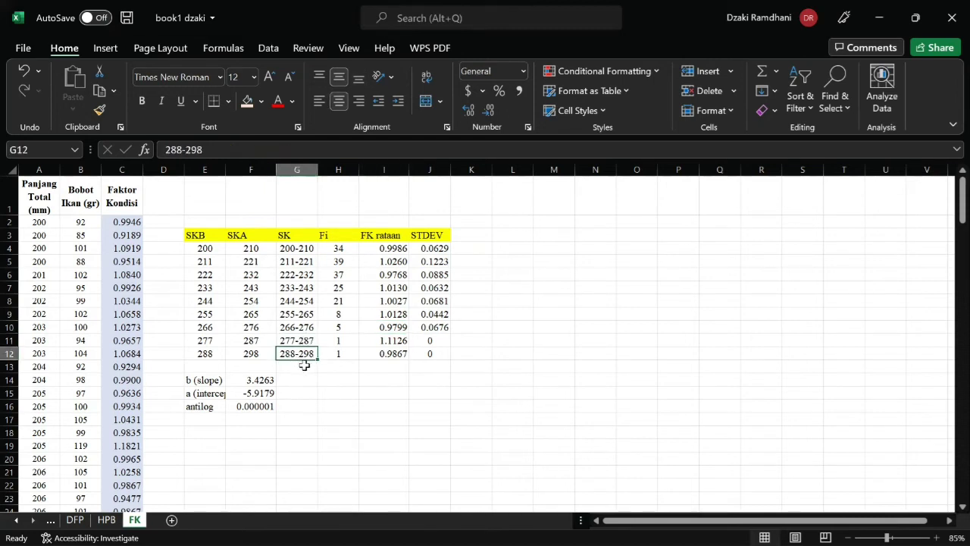
{"action": "left_click", "coordinate": [340, 353]}
{"action": "key", "text": "Delete"}
{"action": "left_click", "coordinate": [341, 342]}
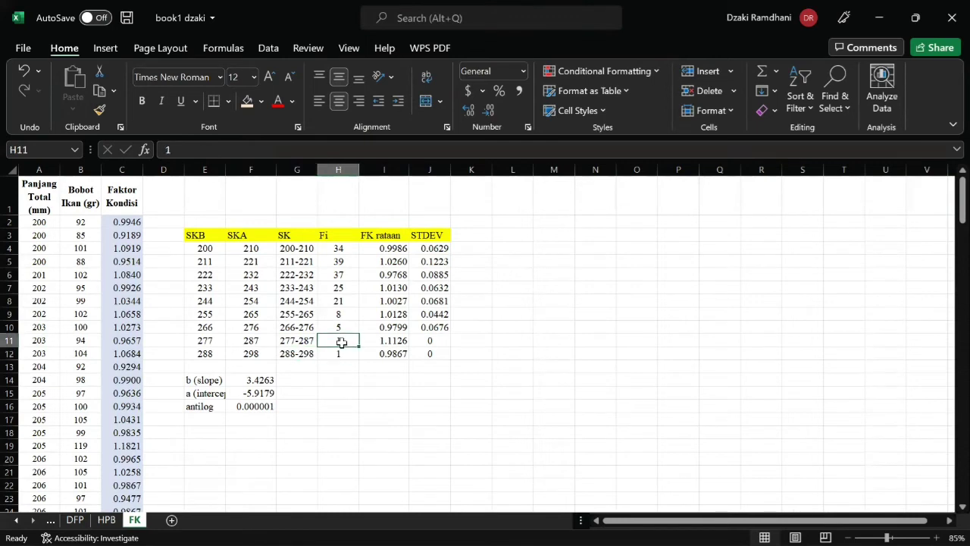
{"action": "key", "text": "ctrl+z"}
{"action": "left_click", "coordinate": [342, 341]}
{"action": "left_click", "coordinate": [341, 351]}
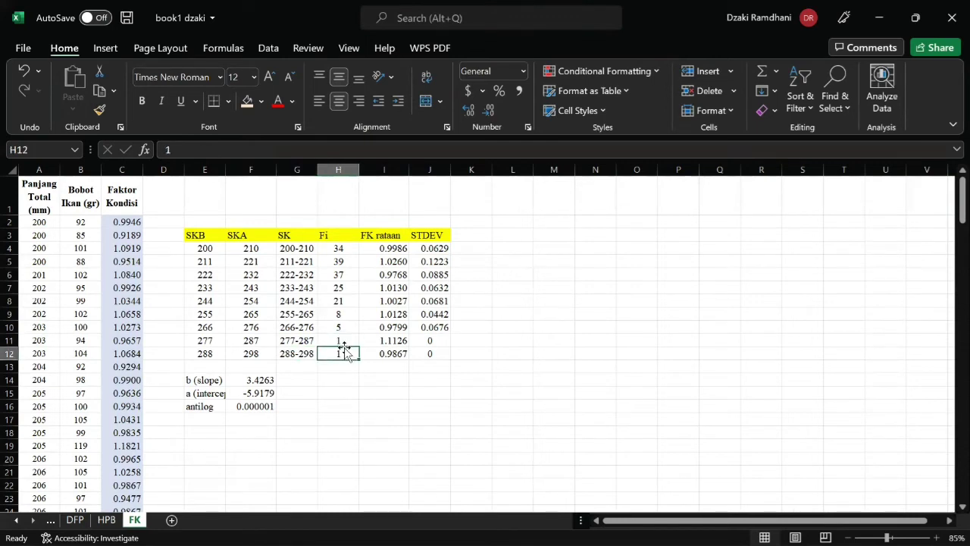
{"action": "left_click", "coordinate": [342, 343]}
{"action": "left_click", "coordinate": [430, 342]}
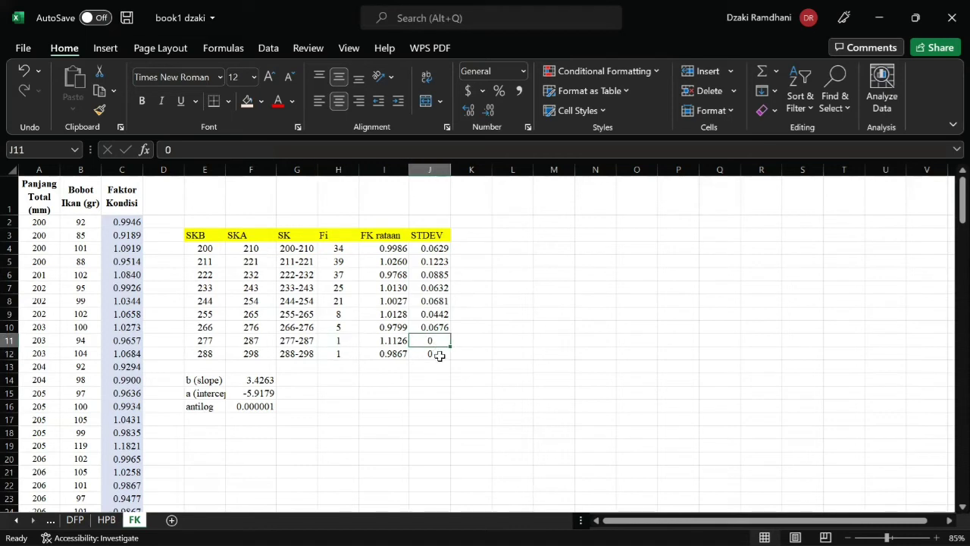
{"action": "left_click", "coordinate": [439, 355]}
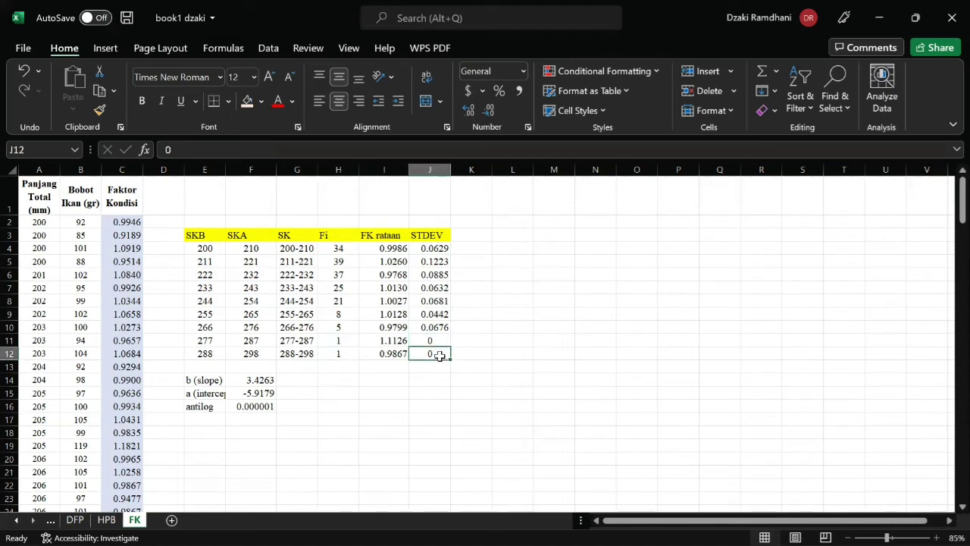
Step: Examine the STDEV formula of the 200-210 class in J4 and the Faktor Kondisi range it covers
{"action": "left_click", "coordinate": [429, 253]}
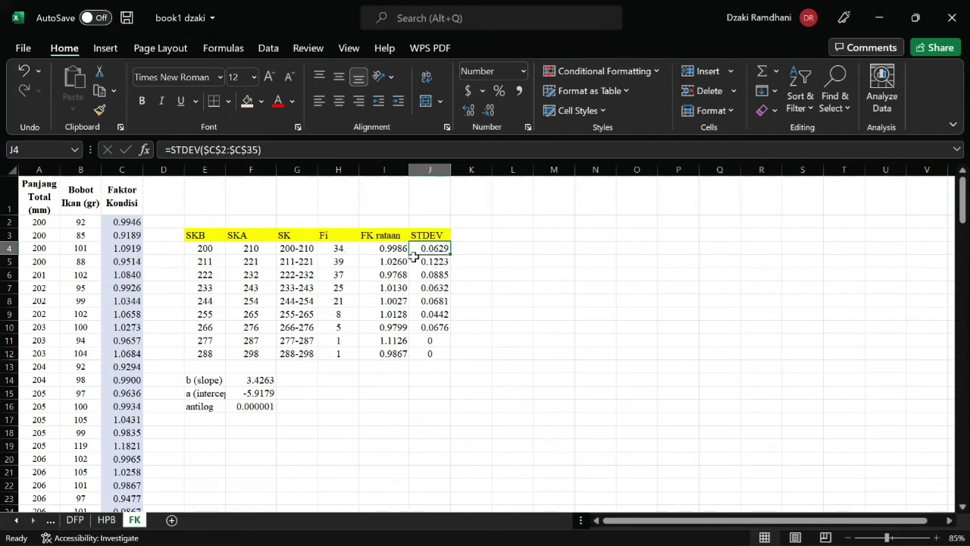
{"action": "double_click", "coordinate": [437, 249]}
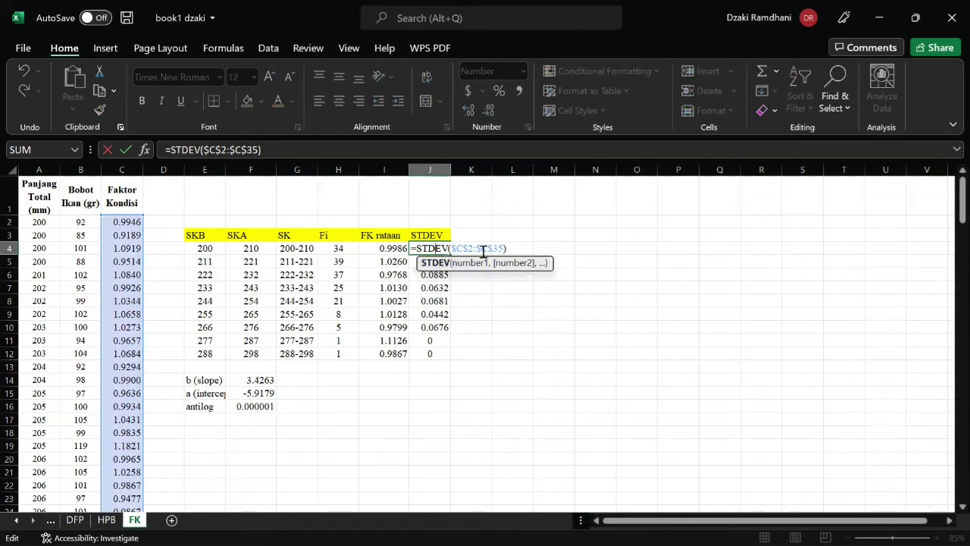
{"action": "scroll", "coordinate": [33, 221], "scroll_direction": "down", "scroll_amount": 4}
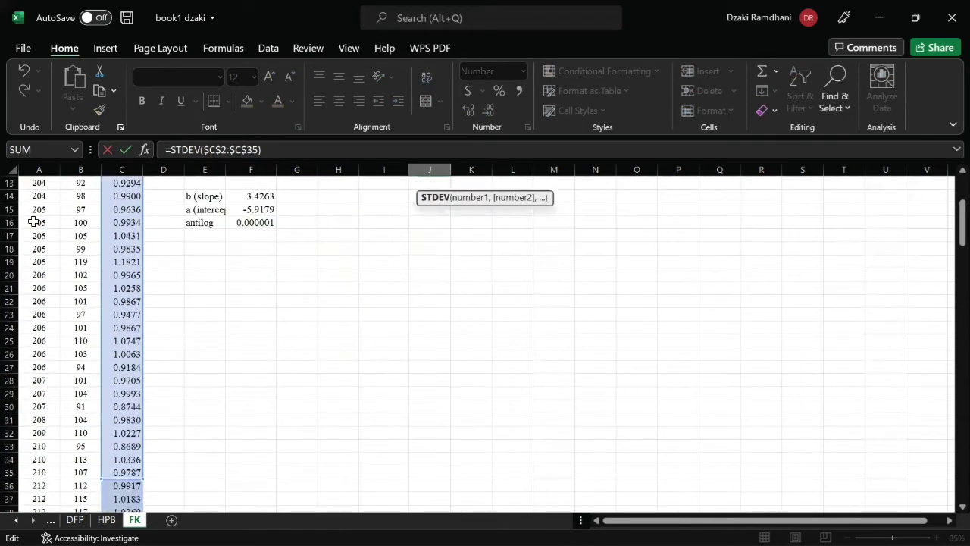
{"action": "scroll", "coordinate": [312, 370], "scroll_direction": "up", "scroll_amount": 4}
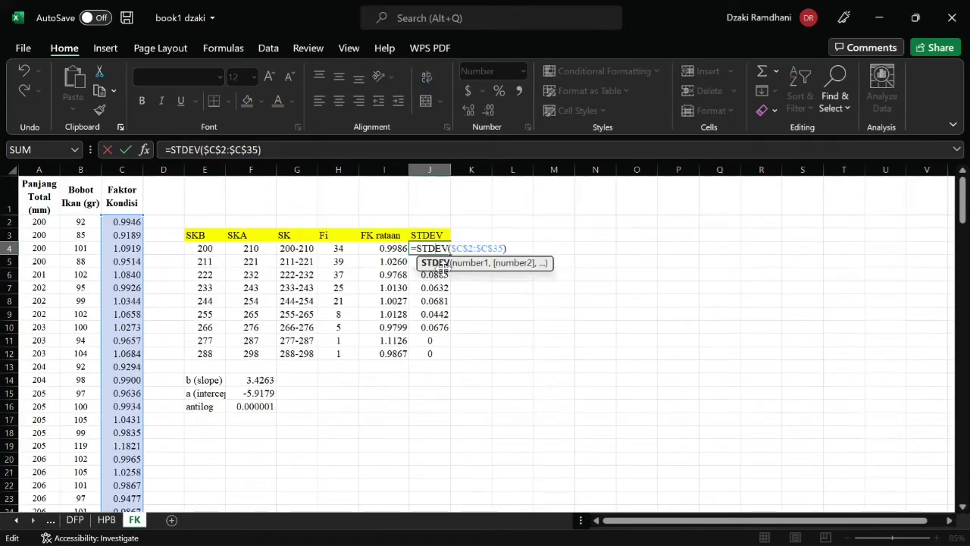
{"action": "key", "text": "Return"}
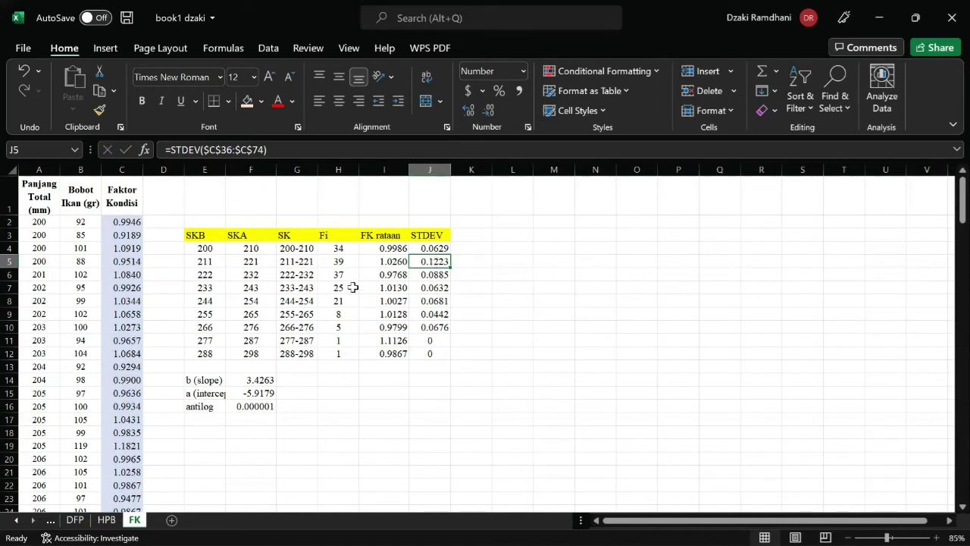
Step: Copy the b (slope), a (intercept) and antilog block G12:H14 from the HPB sheet
{"action": "left_click", "coordinate": [206, 446]}
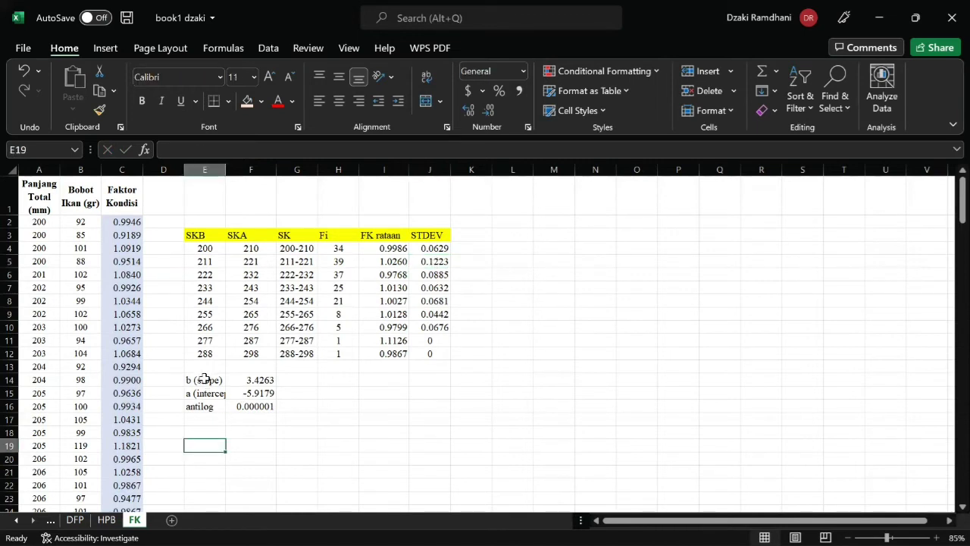
{"action": "left_click_drag", "start_coordinate": [205, 379], "coordinate": [249, 409]}
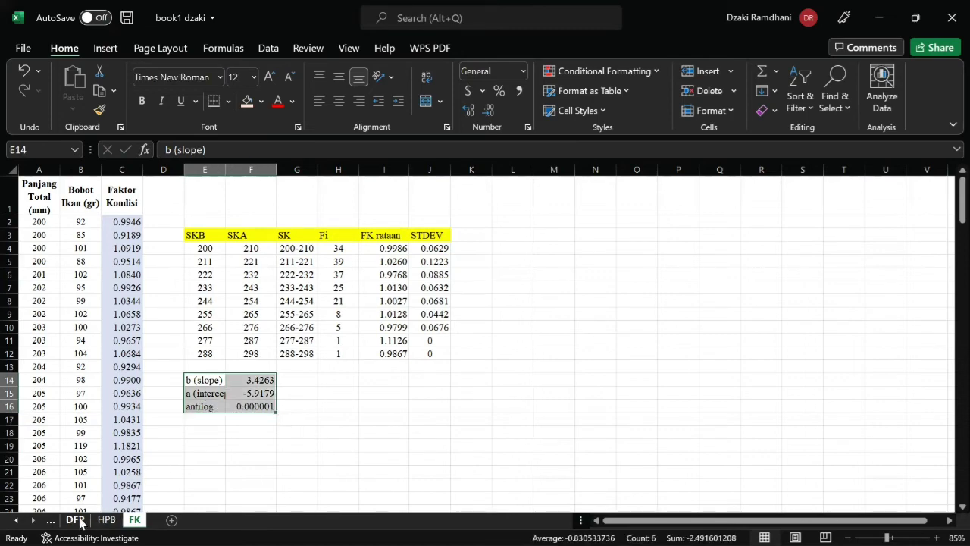
{"action": "left_click", "coordinate": [75, 520]}
{"action": "left_click", "coordinate": [106, 520]}
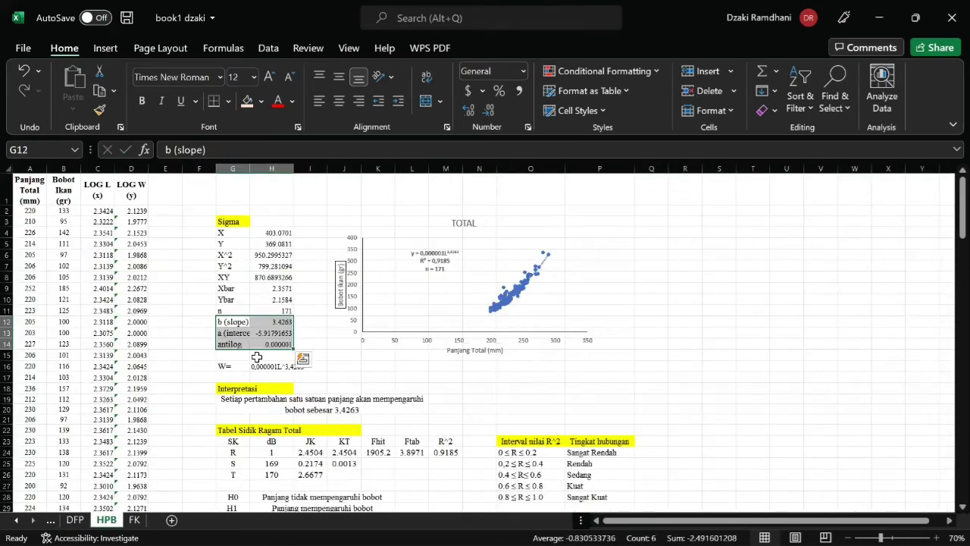
{"action": "left_click", "coordinate": [209, 320]}
{"action": "left_click_drag", "start_coordinate": [228, 321], "coordinate": [265, 345]}
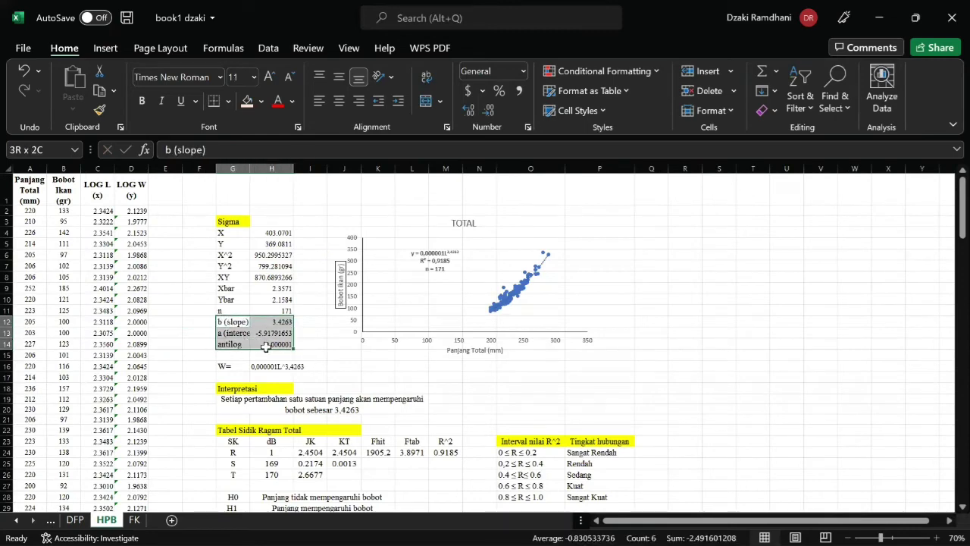
{"action": "key", "text": "ctrl+c"}
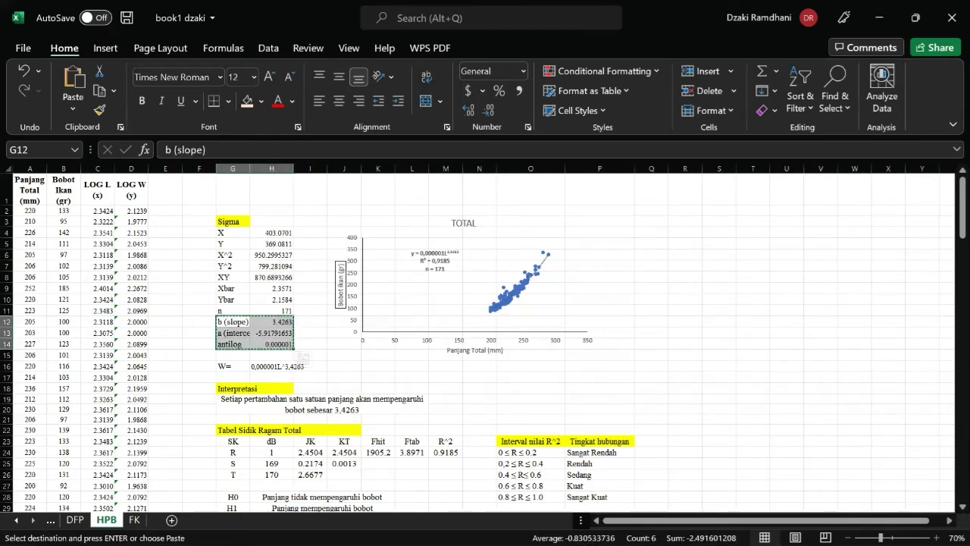
Step: Try pasting the copied regression block with its formulas at H14 on the FK sheet, and undo the paste
{"action": "key", "text": "ctrl+Page_Down"}
{"action": "left_click", "coordinate": [334, 380]}
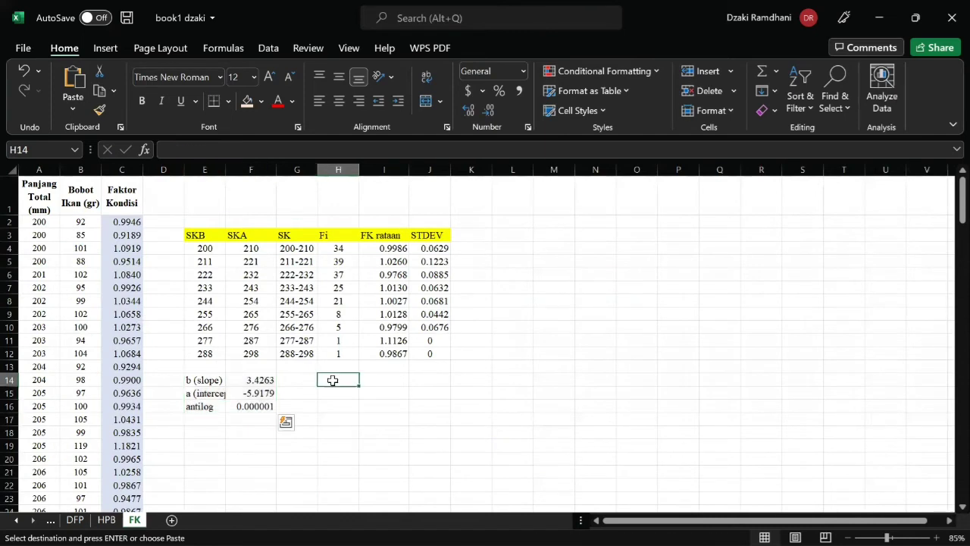
{"action": "key", "text": "ctrl+v"}
{"action": "left_click", "coordinate": [440, 393]}
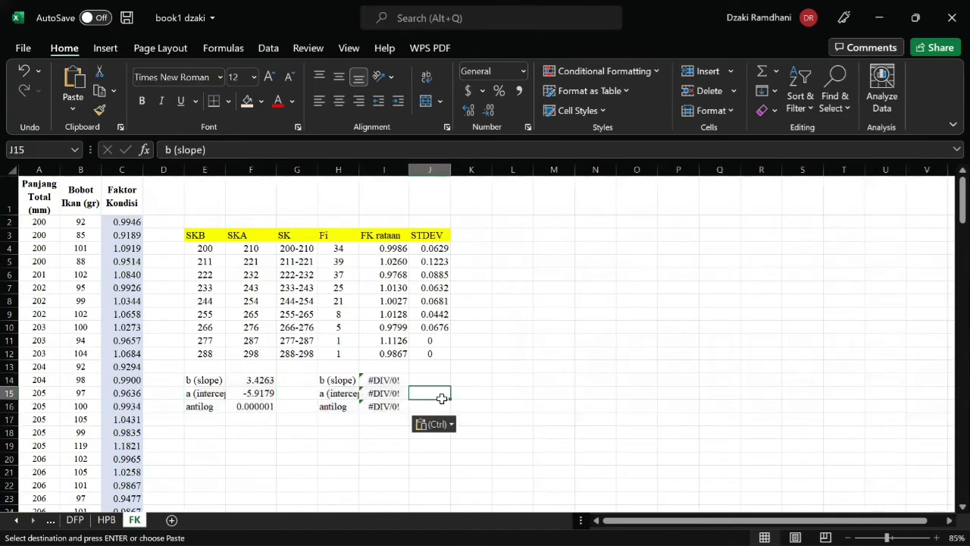
{"action": "left_click", "coordinate": [397, 386]}
{"action": "key", "text": "ctrl+z"}
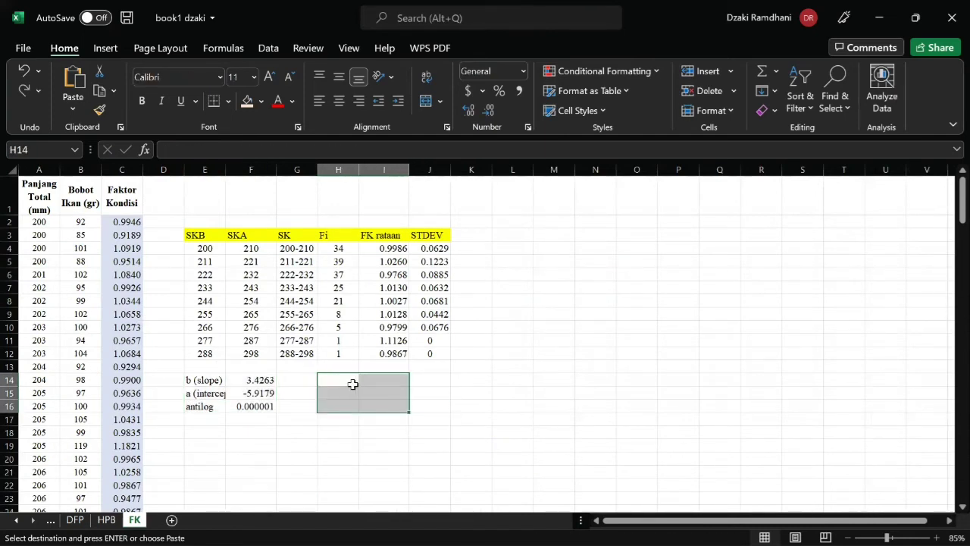
Step: Paste the copied regression block at H14 as values only to compare it with F16, and clear the pasted cells H14:I16
{"action": "right_click", "coordinate": [345, 390]}
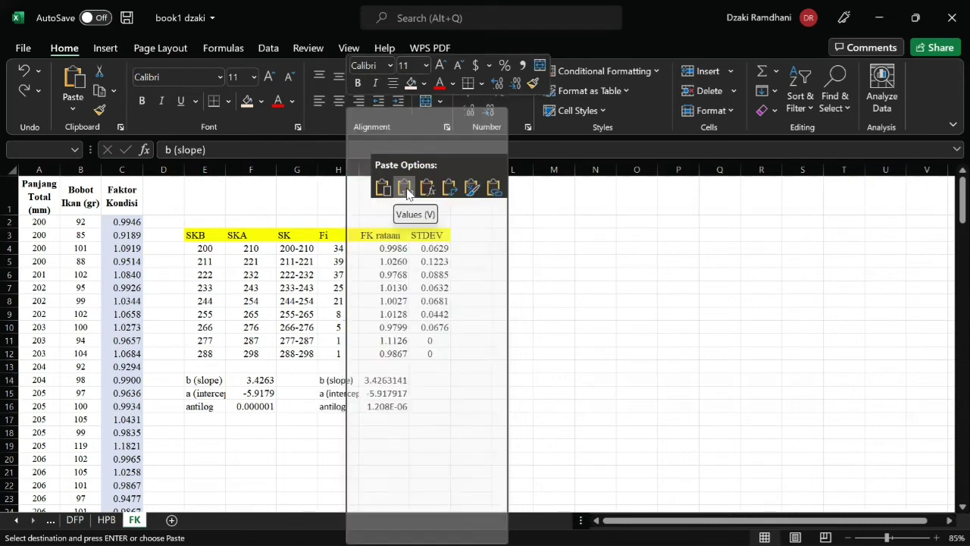
{"action": "left_click", "coordinate": [405, 186]}
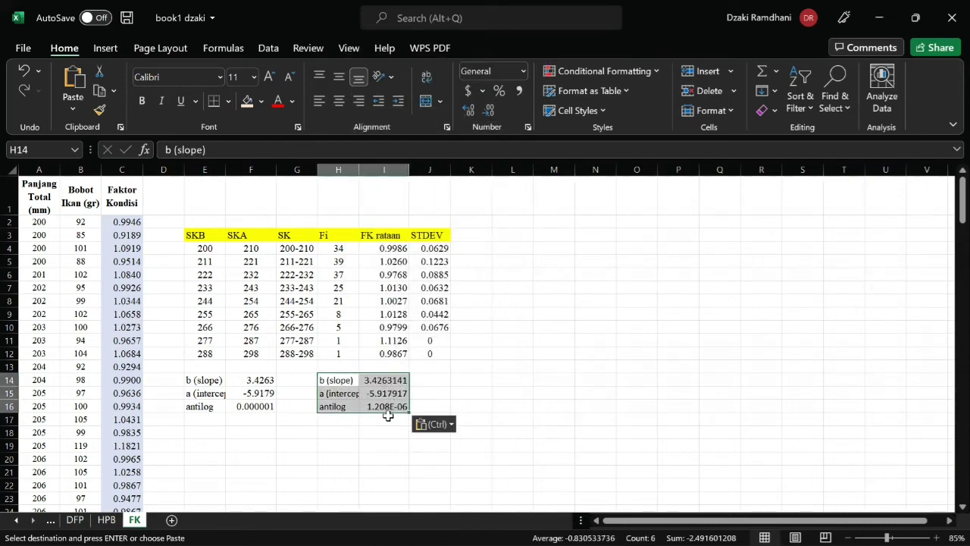
{"action": "left_click", "coordinate": [426, 406]}
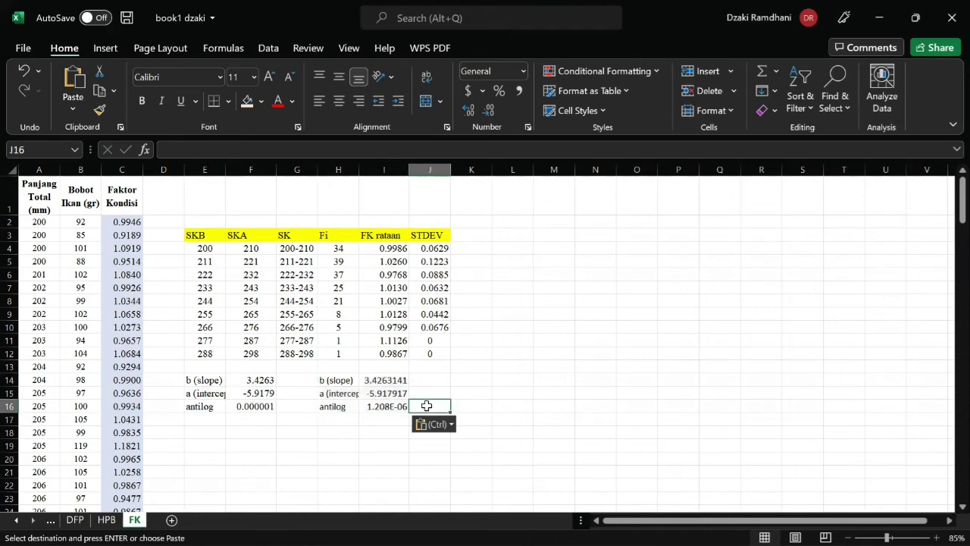
{"action": "left_click", "coordinate": [395, 408]}
{"action": "left_click", "coordinate": [260, 408]}
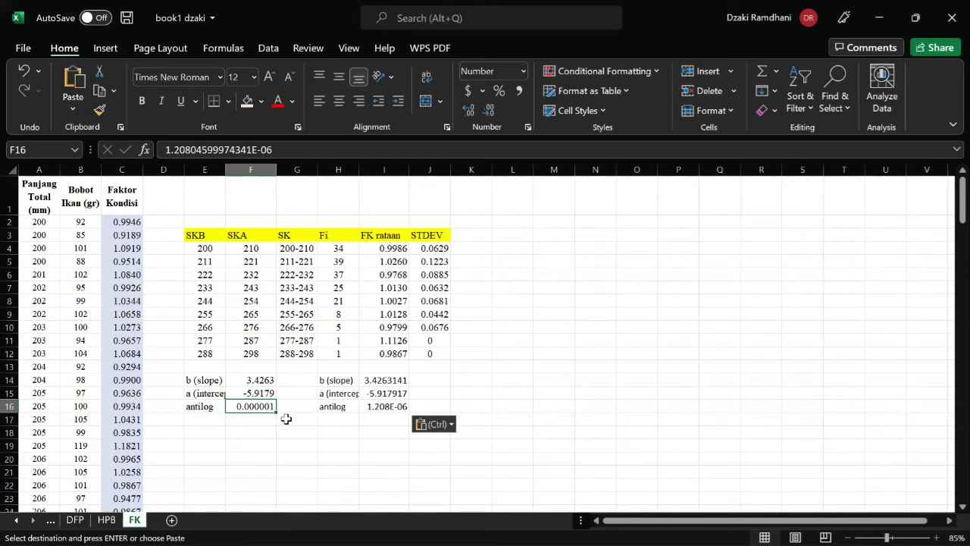
{"action": "left_click_drag", "start_coordinate": [323, 379], "coordinate": [373, 406]}
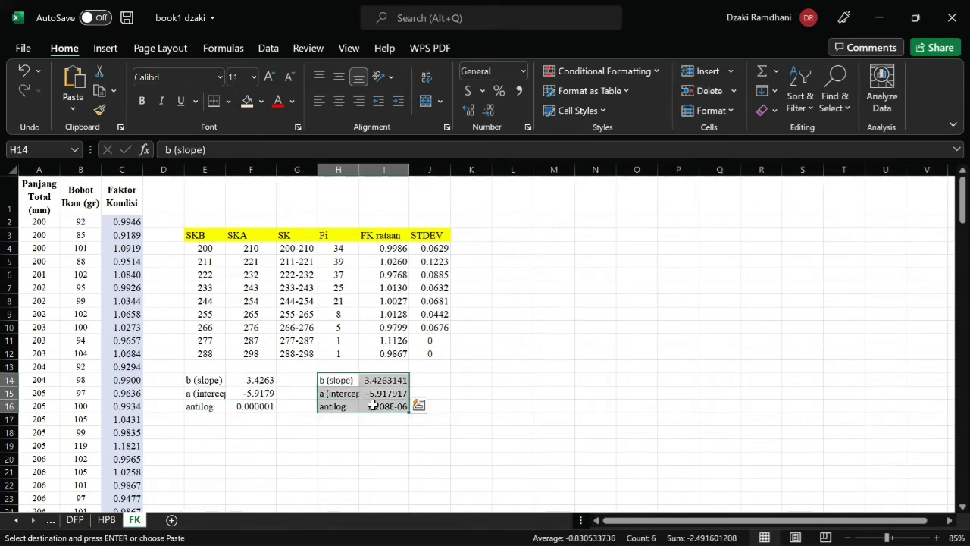
{"action": "key", "text": "Delete"}
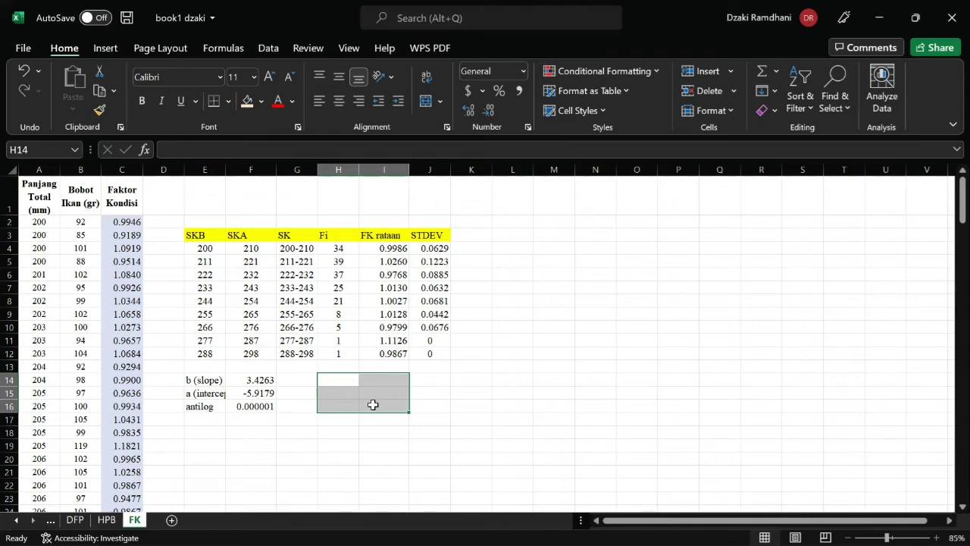
Step: Insert an empty scatter chart and place it below the antilog row, with its upper corner at E18
{"action": "left_click", "coordinate": [105, 50]}
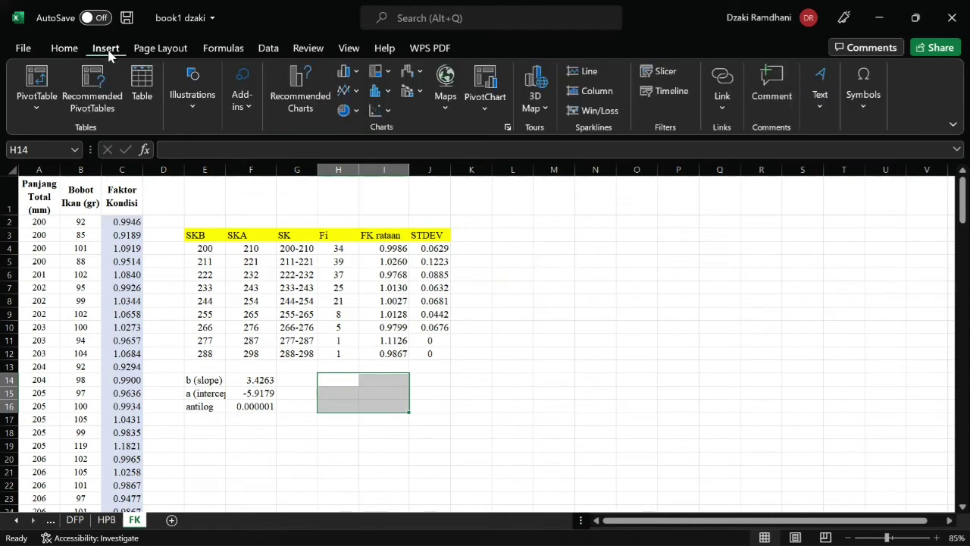
{"action": "left_click", "coordinate": [205, 431]}
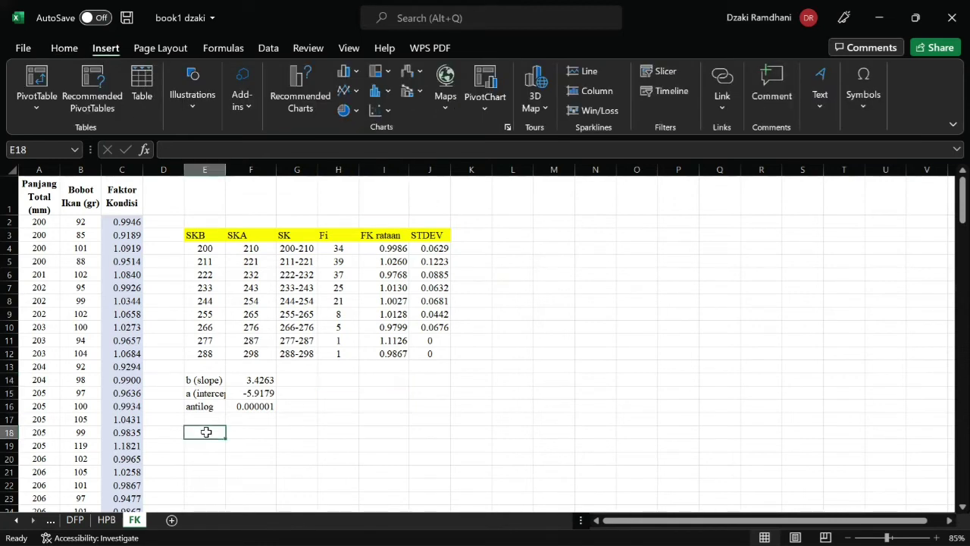
{"action": "left_click", "coordinate": [374, 114]}
{"action": "left_click", "coordinate": [389, 162]}
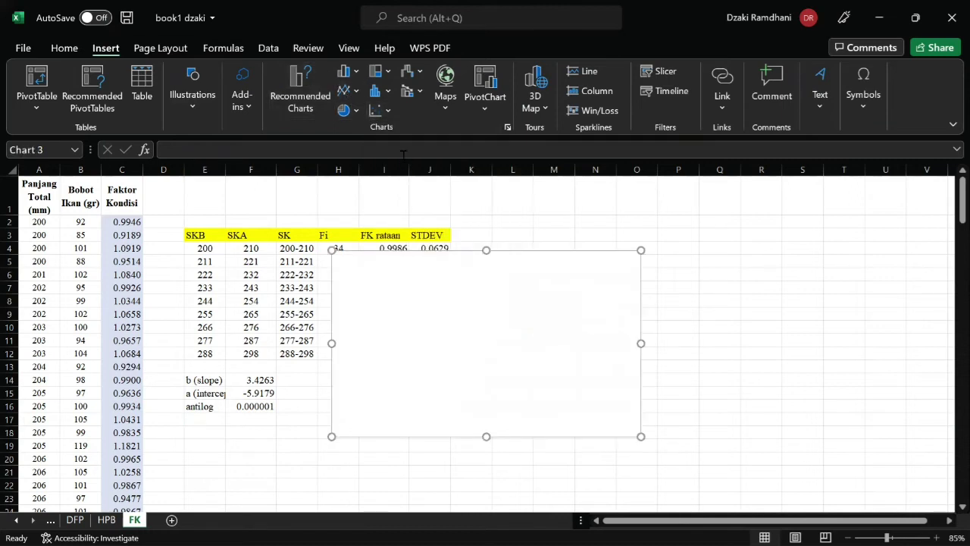
{"action": "left_click_drag", "start_coordinate": [515, 288], "coordinate": [372, 467]}
Step: Add a data series to the empty scatter chart and name it "FK Total"
{"action": "scroll", "coordinate": [372, 468], "scroll_direction": "down", "scroll_amount": 2}
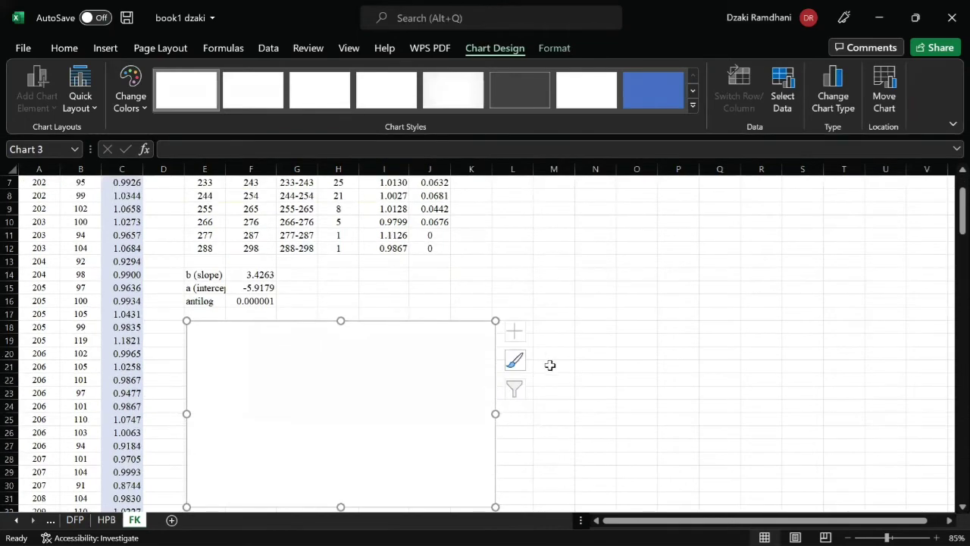
{"action": "scroll", "coordinate": [574, 342], "scroll_direction": "down", "scroll_amount": 1}
{"action": "right_click", "coordinate": [386, 334]}
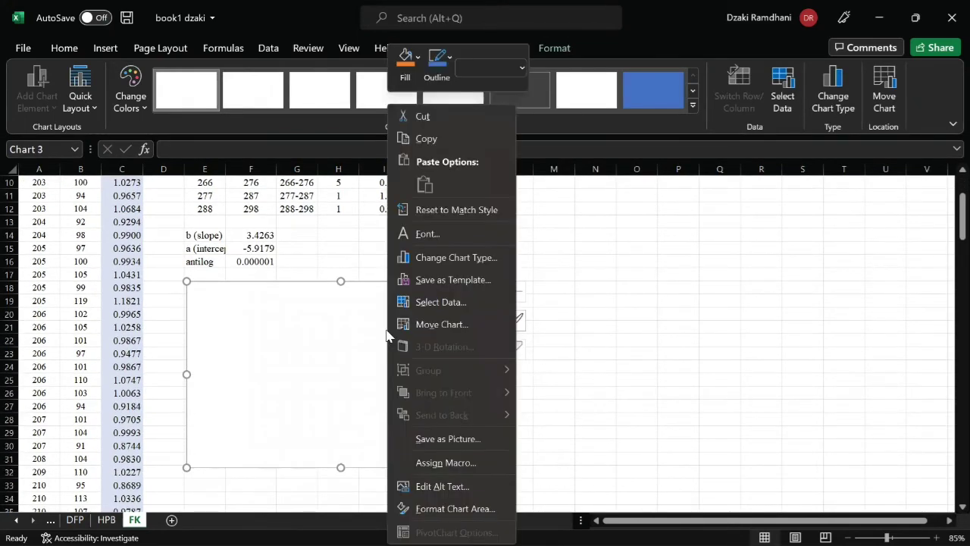
{"action": "left_click", "coordinate": [451, 303]}
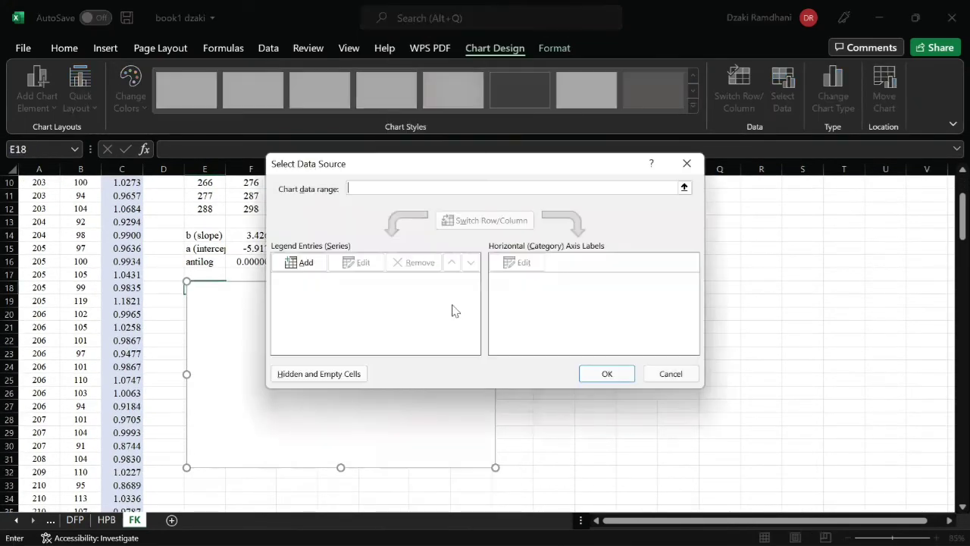
{"action": "left_click", "coordinate": [302, 261]}
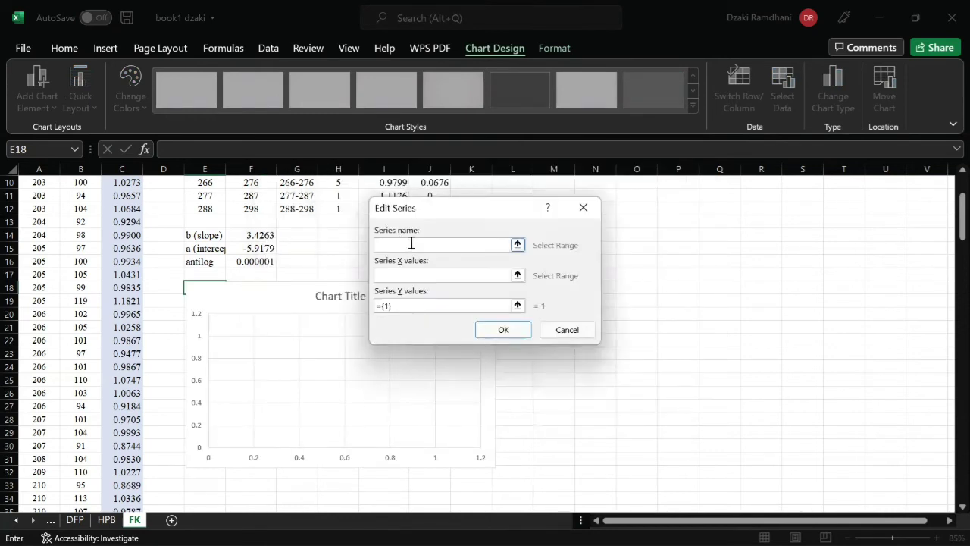
{"action": "type", "text": "FK"}
{"action": "key", "text": "shift+space"}
{"action": "type", "text": "TO"}
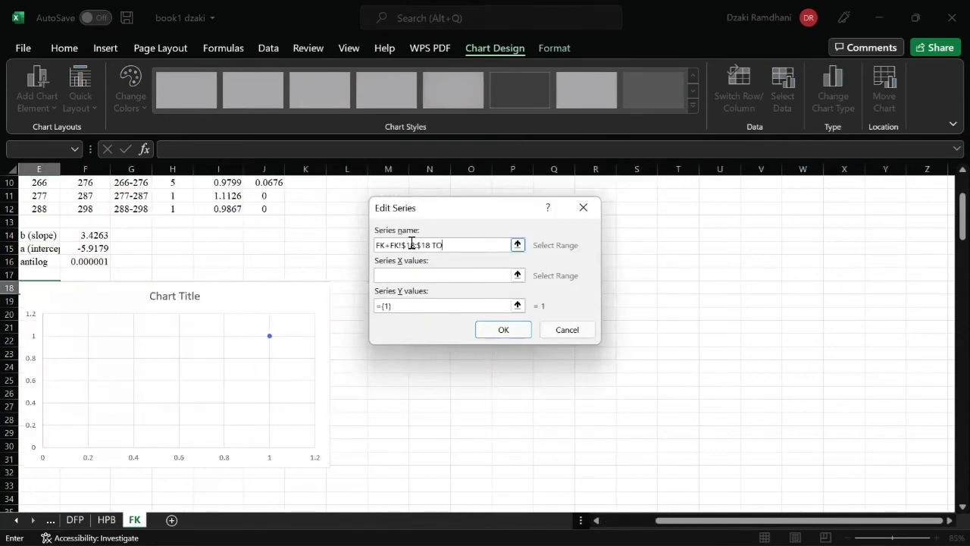
{"action": "key", "text": "BackSpace"}
{"action": "key", "text": "BackSpace"}
{"action": "key", "text": "BackSpace"}
{"action": "key", "text": "BackSpace"}
{"action": "key", "text": "BackSpace"}
{"action": "key", "text": "BackSpace"}
{"action": "key", "text": "BackSpace"}
{"action": "key", "text": "BackSpace"}
{"action": "key", "text": "BackSpace"}
{"action": "key", "text": "BackSpace"}
{"action": "key", "text": "BackSpace"}
{"action": "key", "text": "BackSpace"}
{"action": "key", "text": "BackSpace"}
{"action": "key", "text": "BackSpace"}
{"action": "key", "text": "BackSpace"}
Step: Set the FK Total series' X values to the SK classes G4:G12 and its Y values to the FK rataan cells I4:I12
{"action": "left_click", "coordinate": [418, 277]}
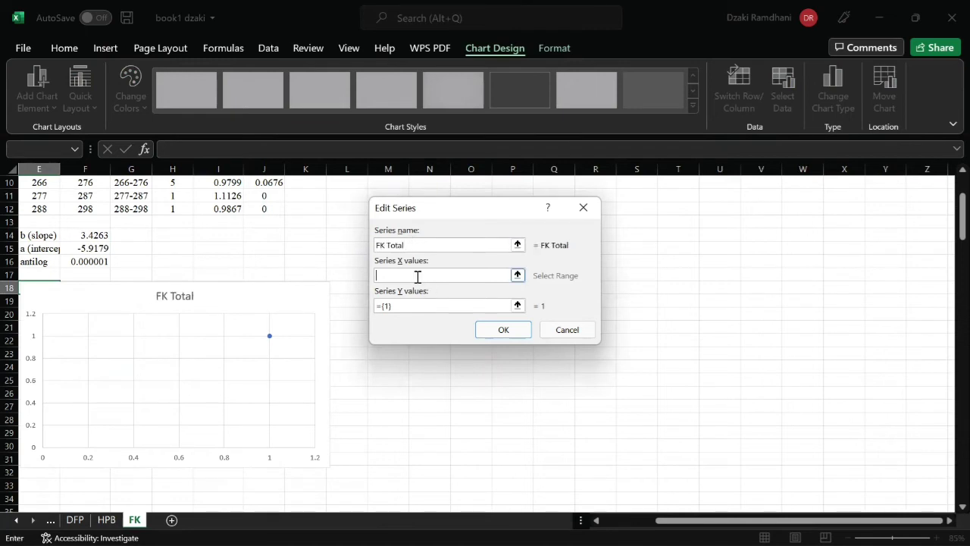
{"action": "scroll", "coordinate": [237, 260], "scroll_direction": "up", "scroll_amount": 3}
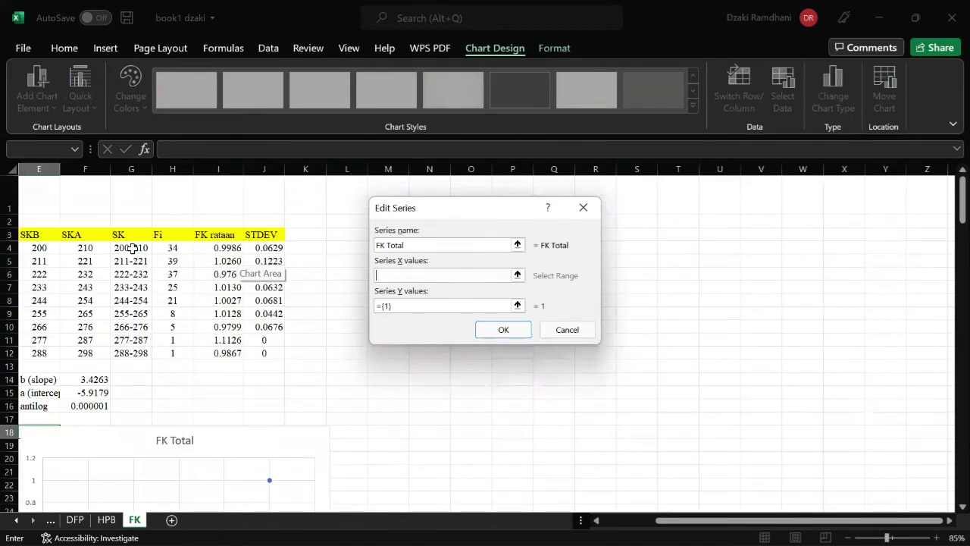
{"action": "left_click_drag", "start_coordinate": [132, 247], "coordinate": [131, 353]}
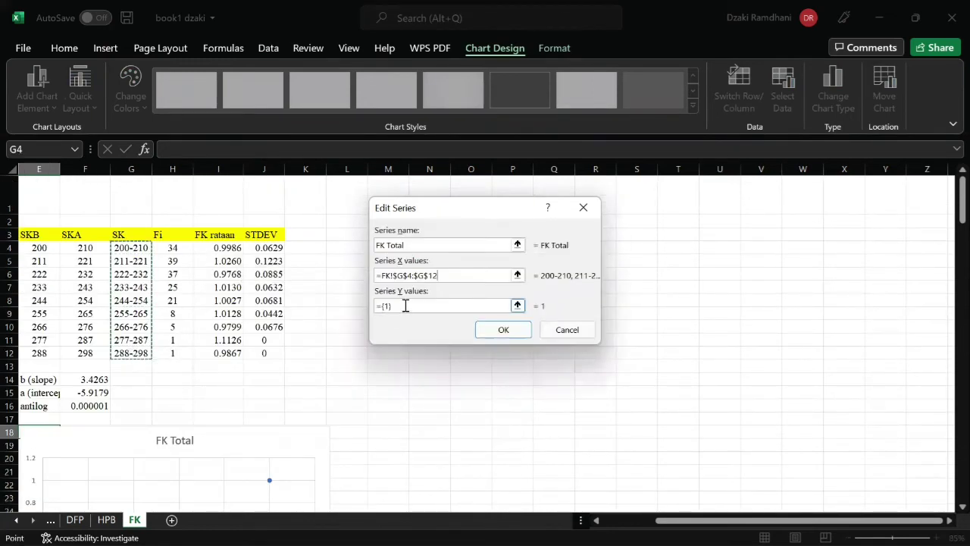
{"action": "left_click", "coordinate": [405, 305]}
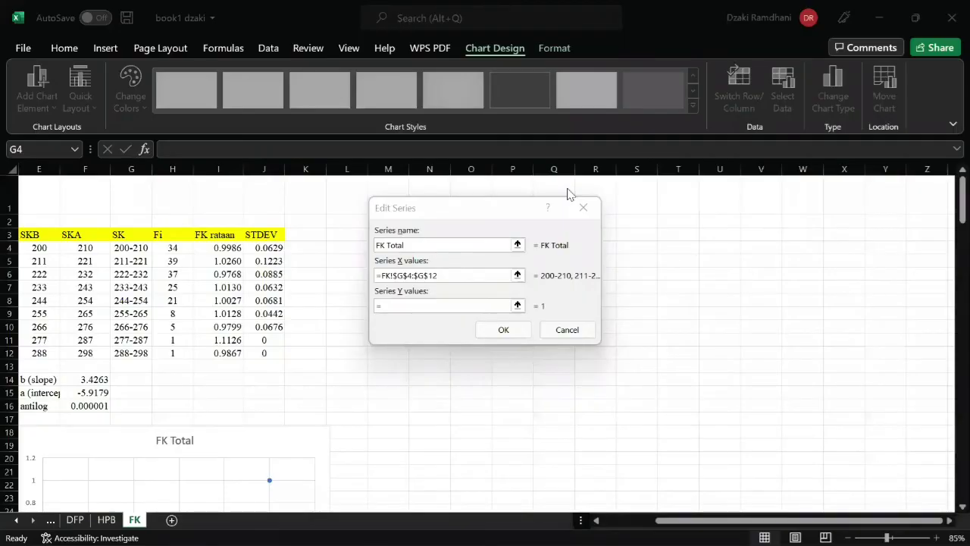
{"action": "left_click", "coordinate": [413, 305]}
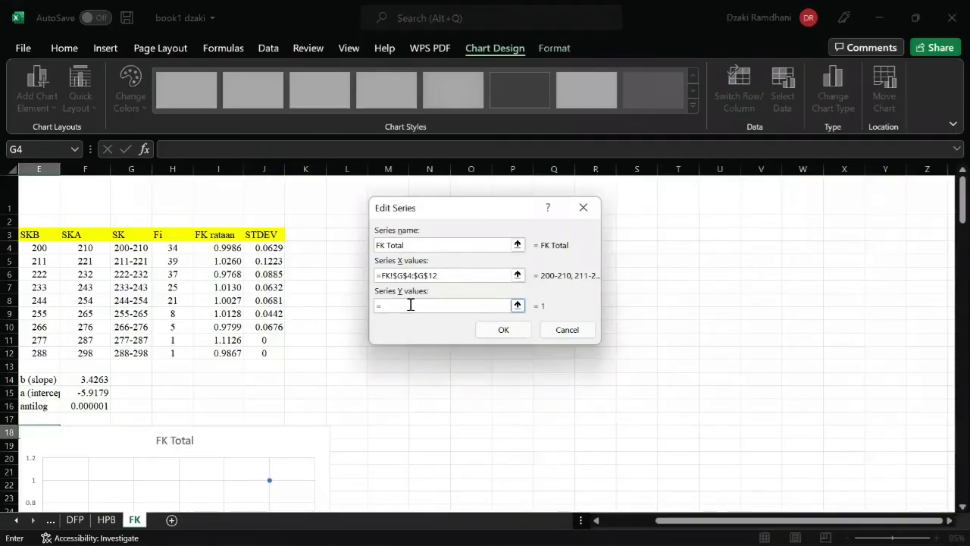
{"action": "left_click_drag", "start_coordinate": [229, 247], "coordinate": [237, 350]}
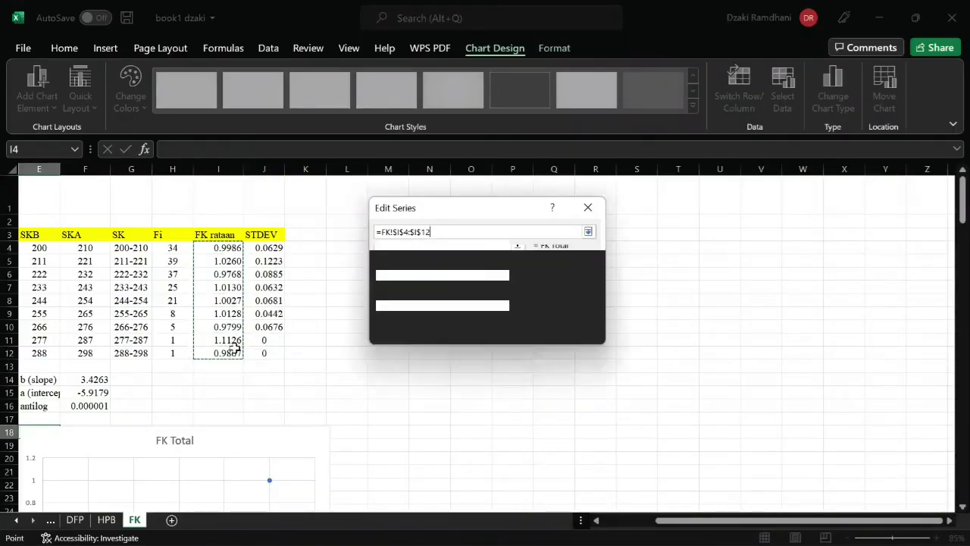
{"action": "left_click", "coordinate": [511, 335]}
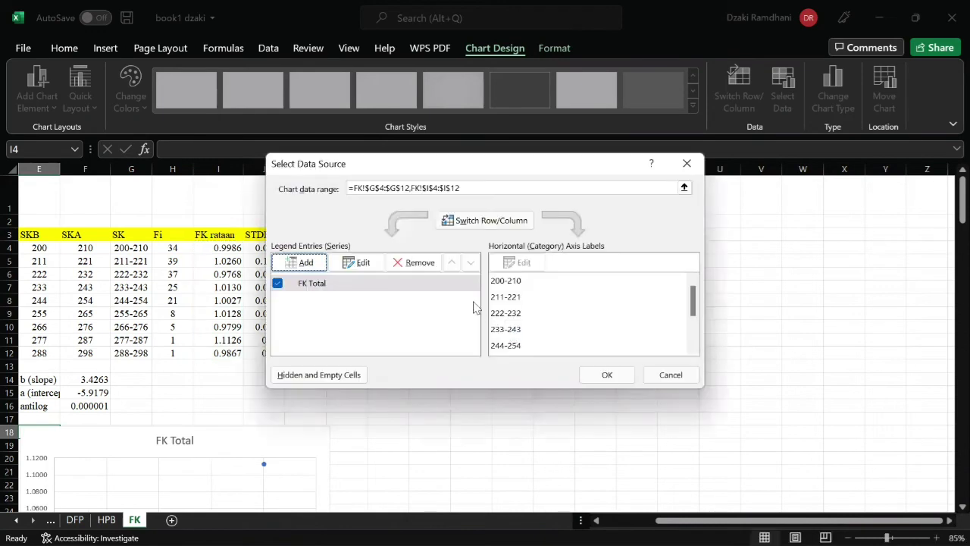
{"action": "left_click", "coordinate": [362, 261]}
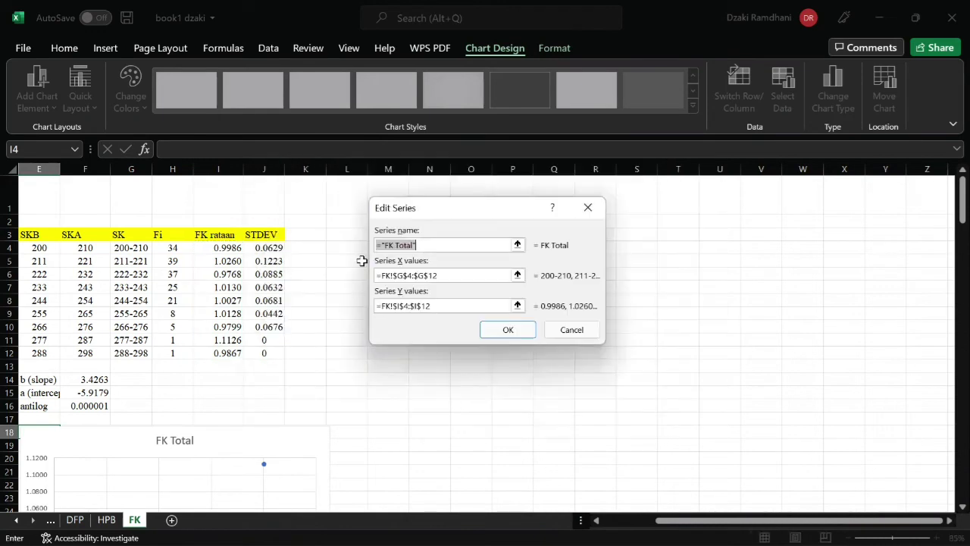
{"action": "left_click", "coordinate": [524, 331]}
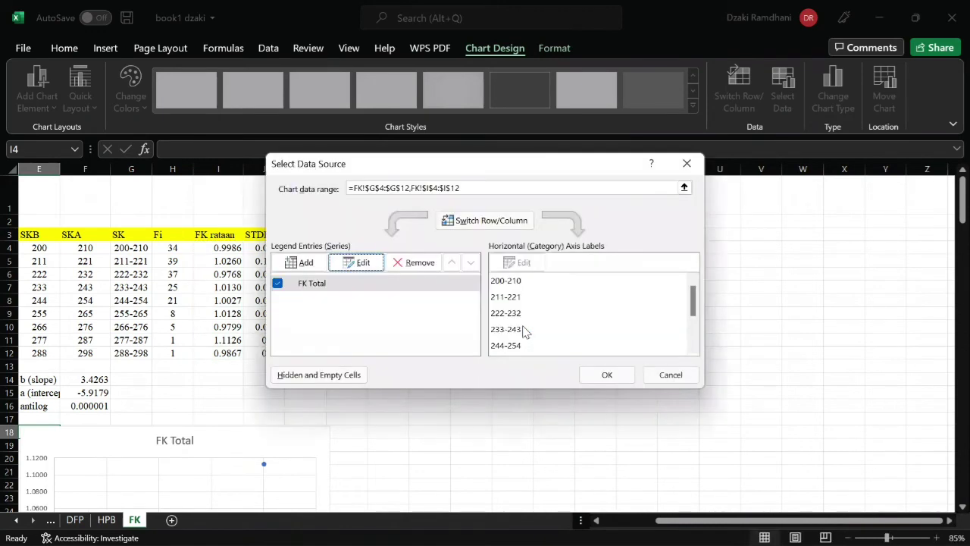
{"action": "left_click", "coordinate": [607, 373]}
{"action": "scroll", "coordinate": [457, 376], "scroll_direction": "down", "scroll_amount": 2}
{"action": "scroll", "coordinate": [456, 377], "scroll_direction": "down", "scroll_amount": 3}
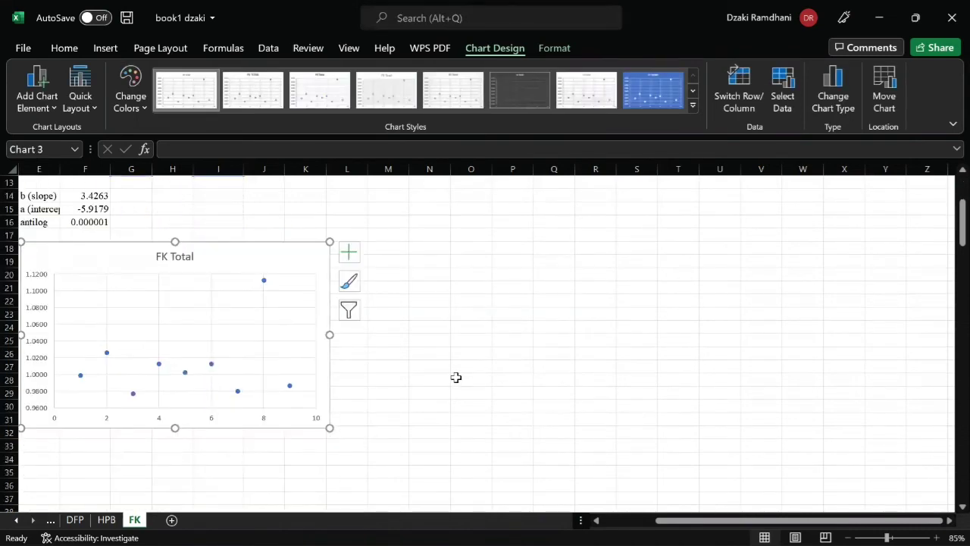
Step: Remove the gridlines from the FK Total chart and add error bars to it
{"action": "scroll", "coordinate": [456, 377], "scroll_direction": "up", "scroll_amount": 2}
{"action": "scroll", "coordinate": [455, 377], "scroll_direction": "left", "scroll_amount": 1}
{"action": "scroll", "coordinate": [455, 377], "scroll_direction": "down", "scroll_amount": 1}
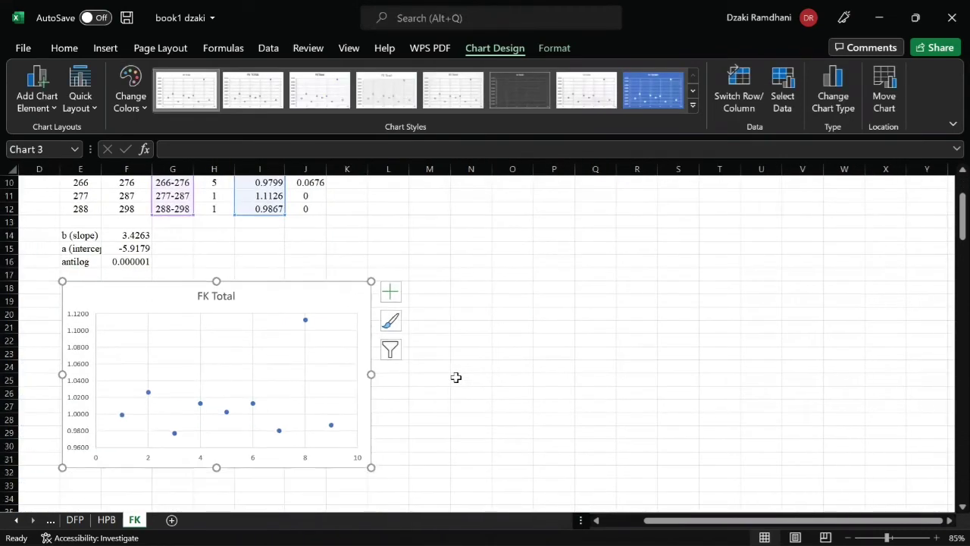
{"action": "right_click", "coordinate": [294, 361]}
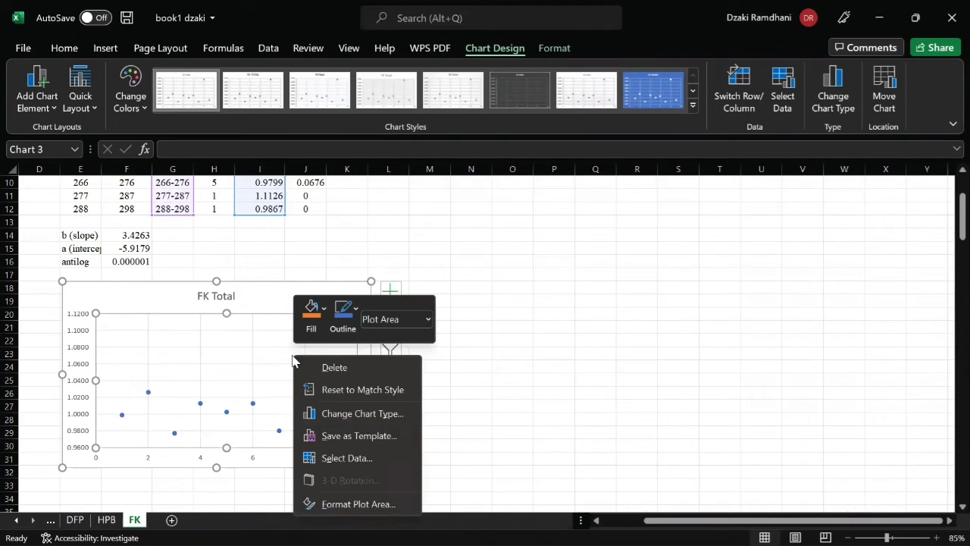
{"action": "key", "text": "Escape"}
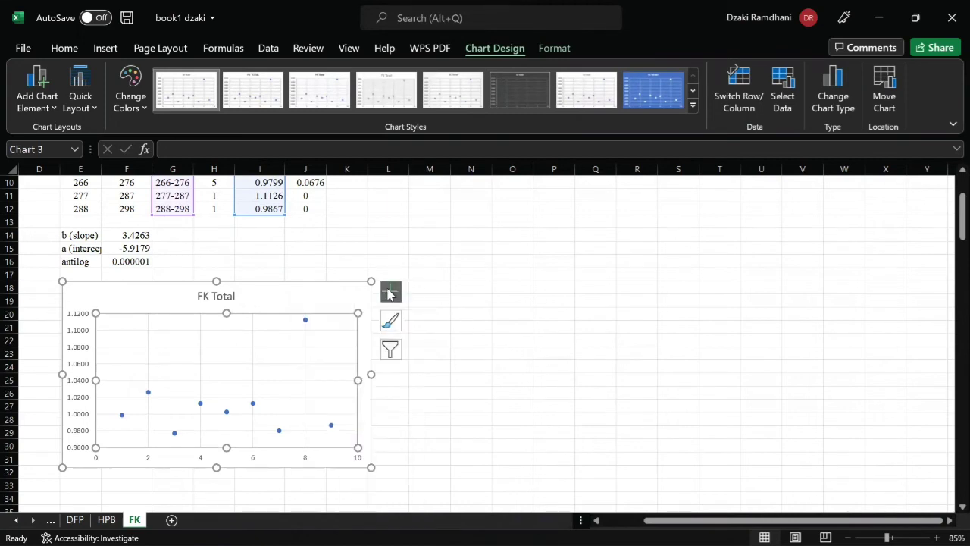
{"action": "left_click", "coordinate": [390, 291]}
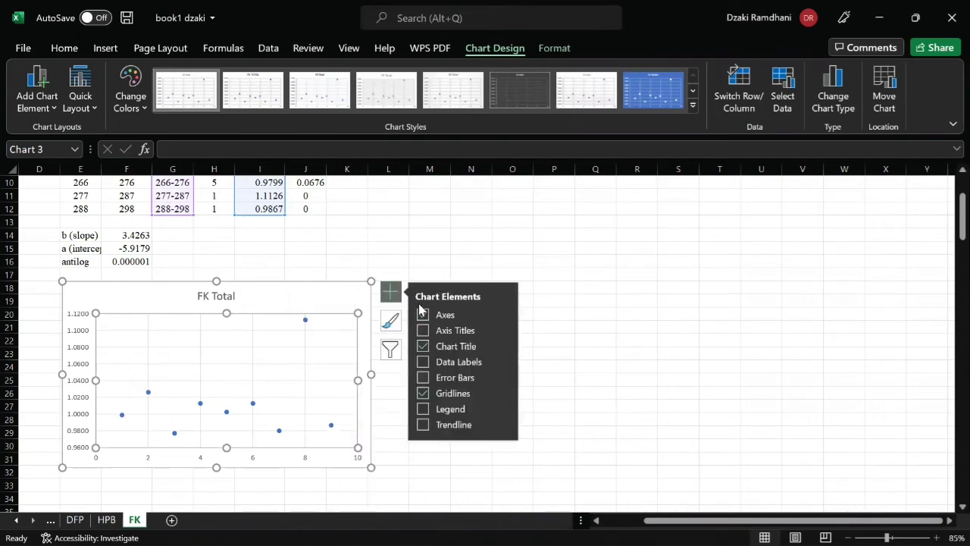
{"action": "left_click", "coordinate": [435, 394]}
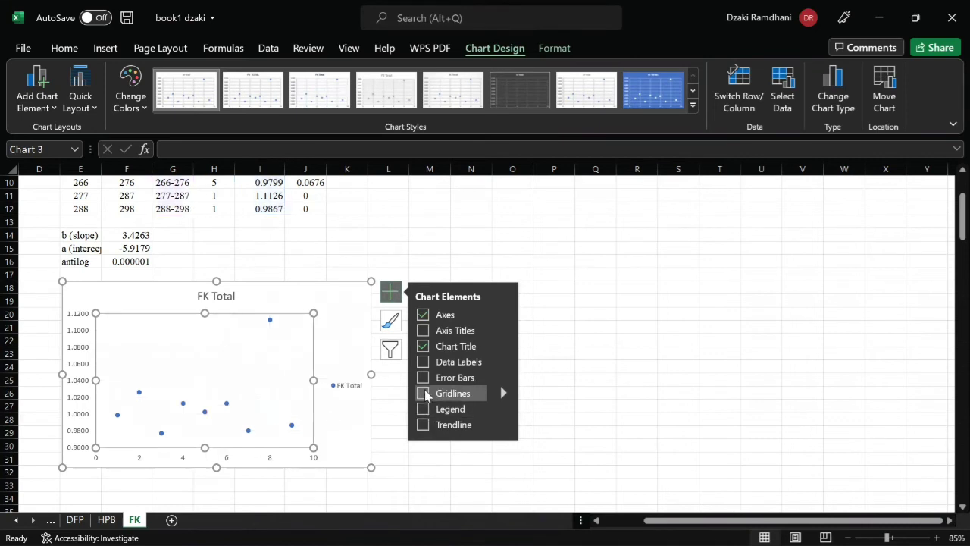
{"action": "left_click", "coordinate": [422, 379]}
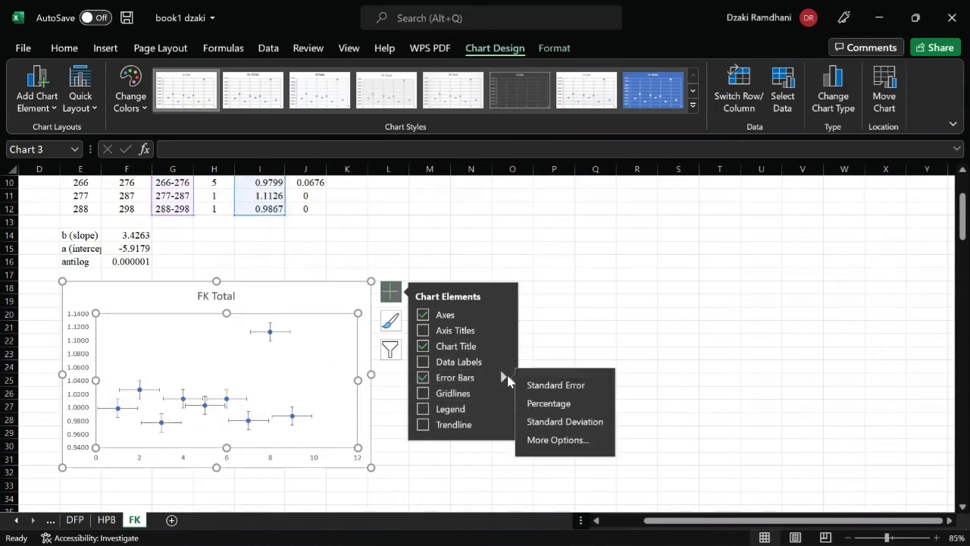
Step: Try to specify custom error values for the horizontal error bars of the FK Total series
{"action": "mouse_move", "coordinate": [504, 377]}
{"action": "left_click", "coordinate": [574, 441]}
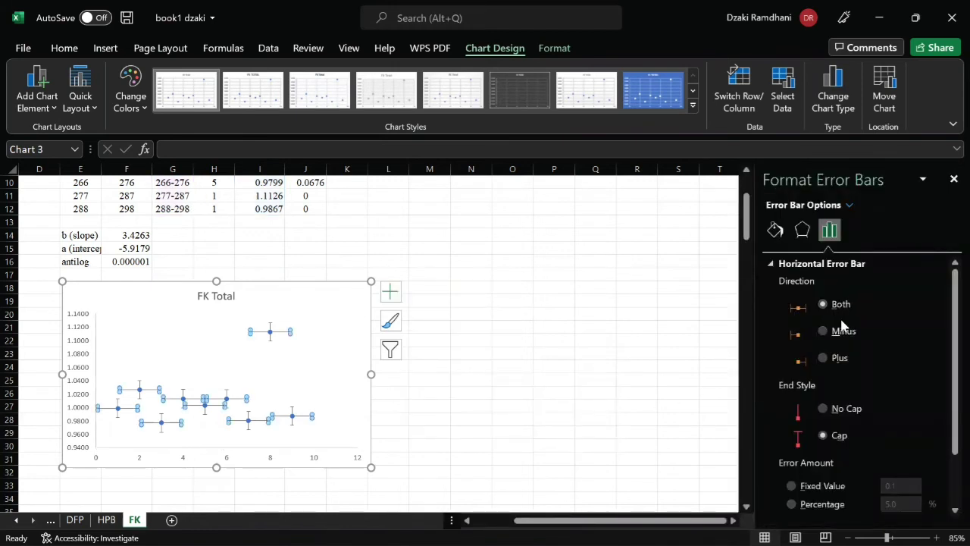
{"action": "scroll", "coordinate": [845, 328], "scroll_direction": "down", "scroll_amount": 2}
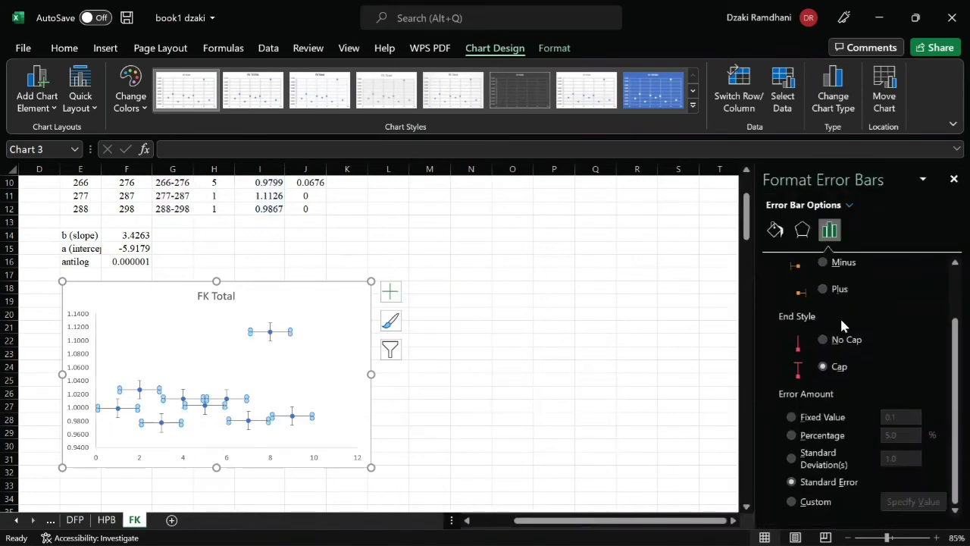
{"action": "left_click", "coordinate": [792, 502]}
{"action": "left_click", "coordinate": [902, 503]}
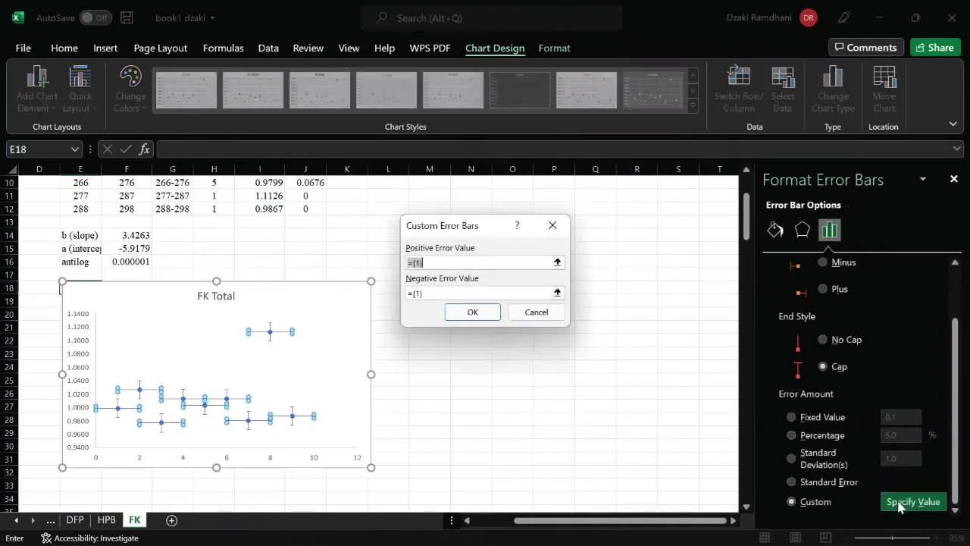
{"action": "left_click", "coordinate": [539, 113]}
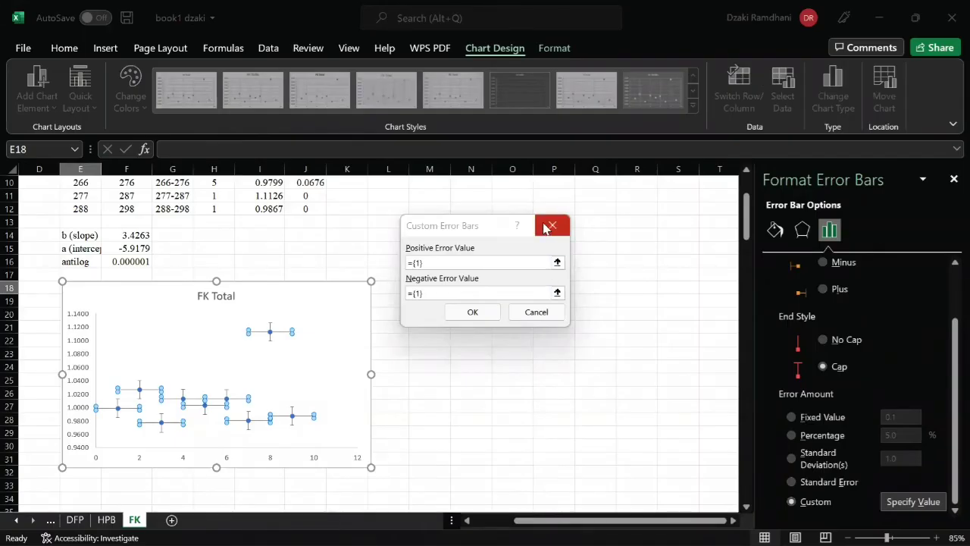
{"action": "left_click", "coordinate": [552, 232]}
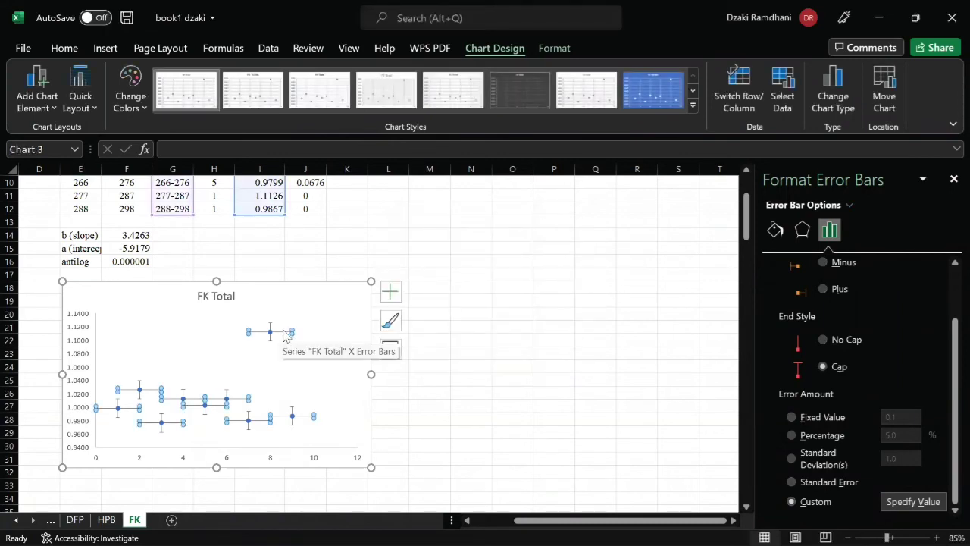
Step: Delete the horizontal error bars of the FK Total series
{"action": "left_click", "coordinate": [280, 335]}
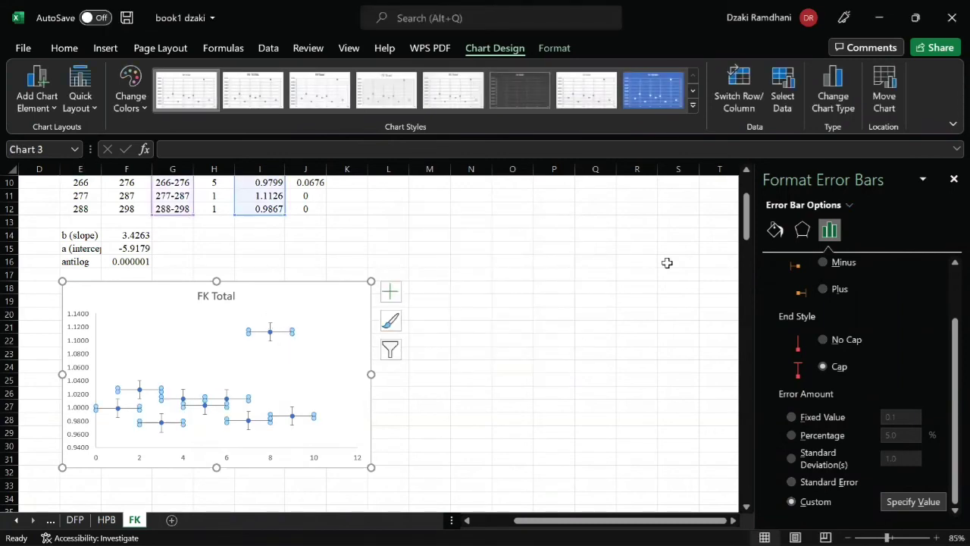
{"action": "left_click", "coordinate": [954, 179]}
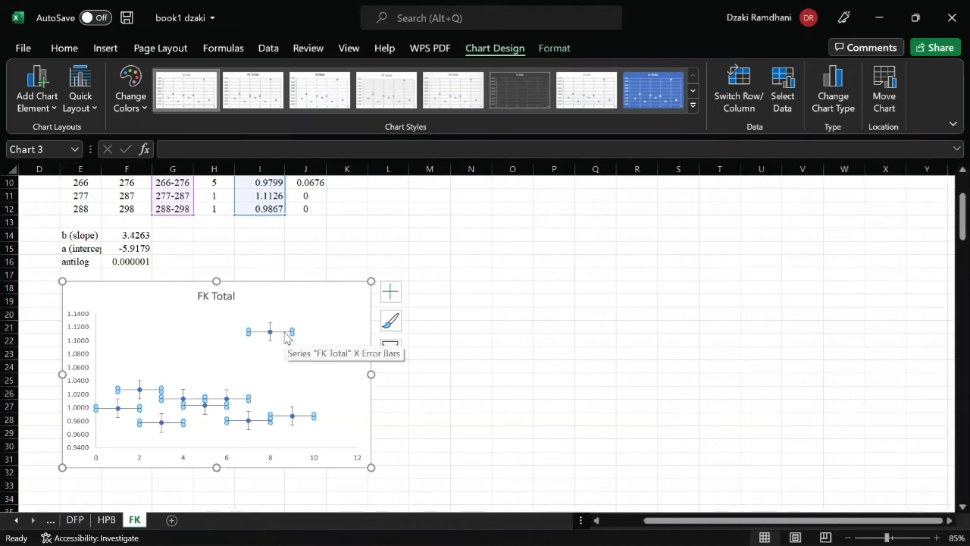
{"action": "right_click", "coordinate": [285, 336]}
{"action": "left_click", "coordinate": [305, 342]}
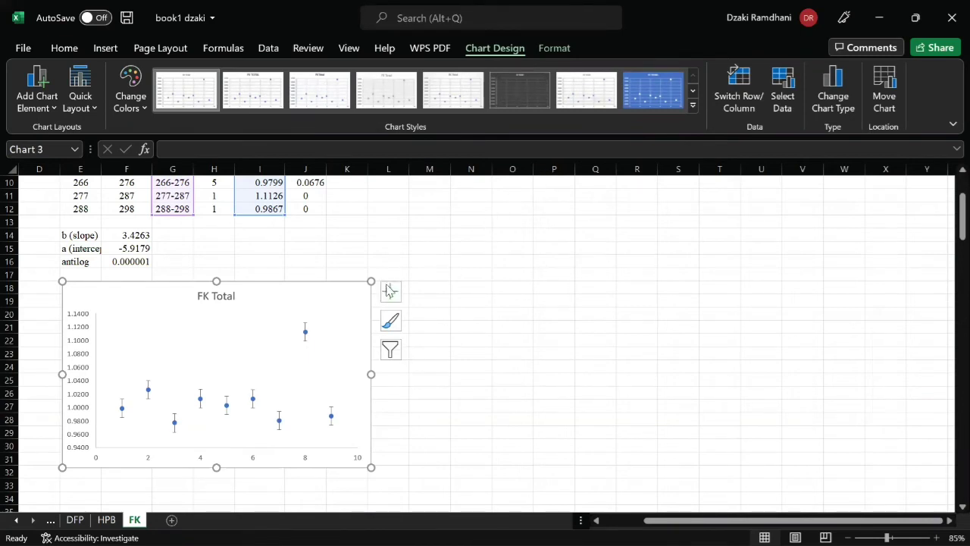
Step: Set the error amount of the FK Total series' vertical error bars to Custom
{"action": "left_click", "coordinate": [391, 292]}
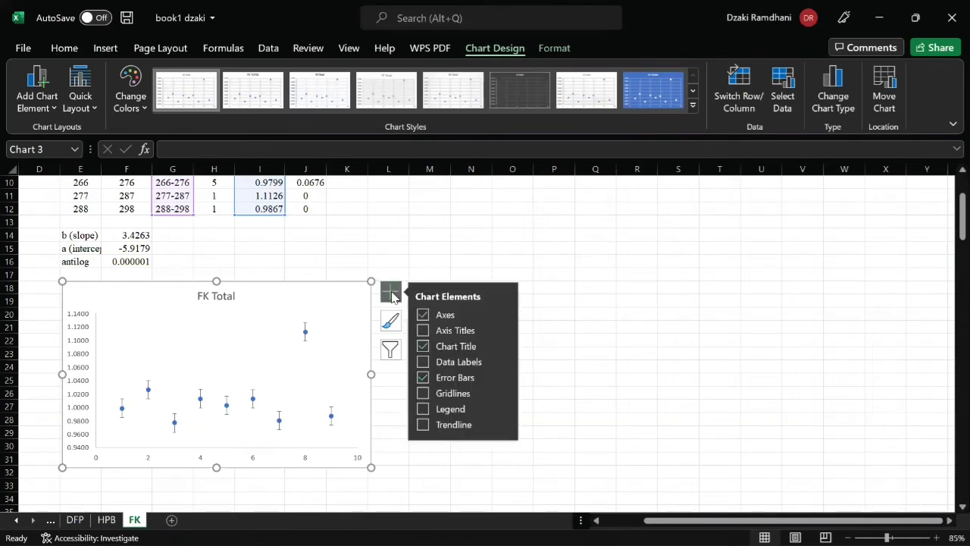
{"action": "left_click", "coordinate": [503, 377]}
{"action": "left_click", "coordinate": [565, 440]}
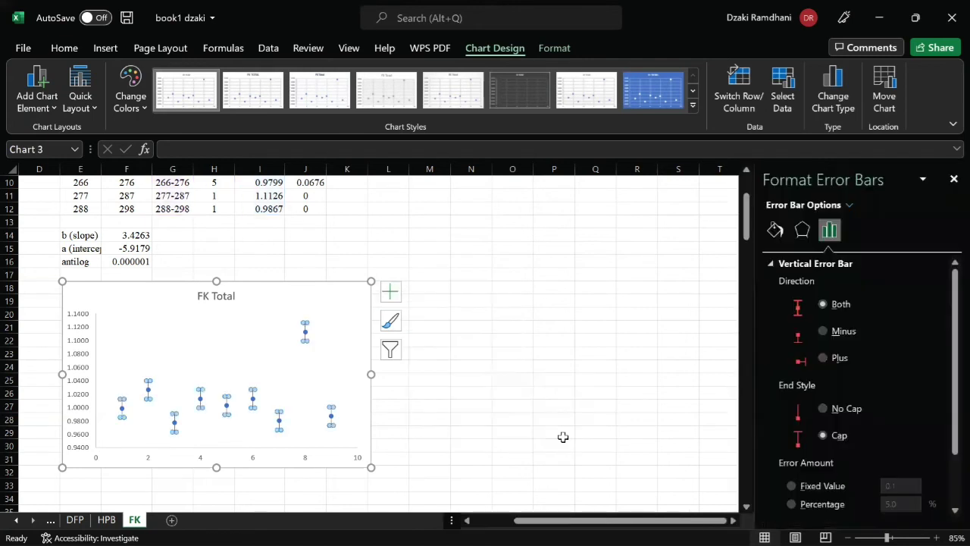
{"action": "scroll", "coordinate": [838, 475], "scroll_direction": "down", "scroll_amount": 2}
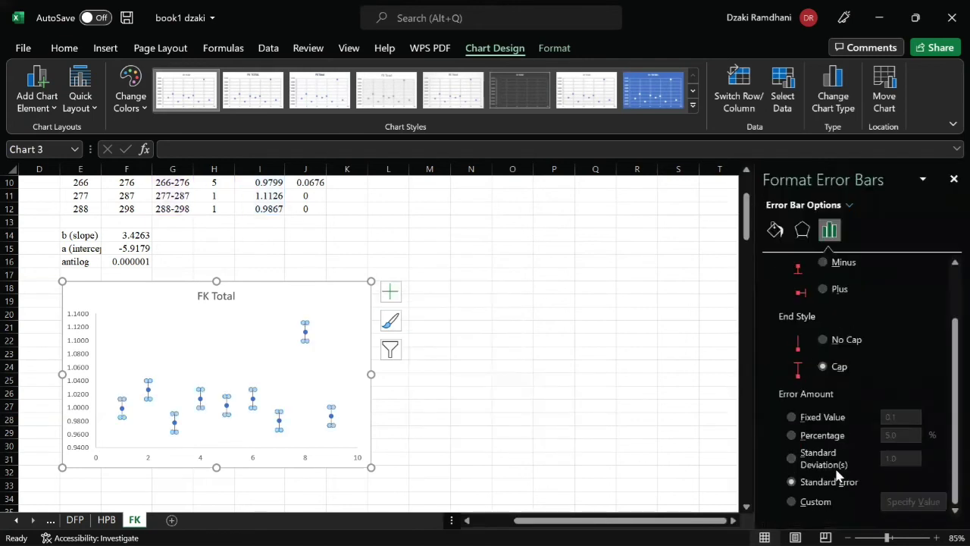
{"action": "left_click", "coordinate": [791, 502]}
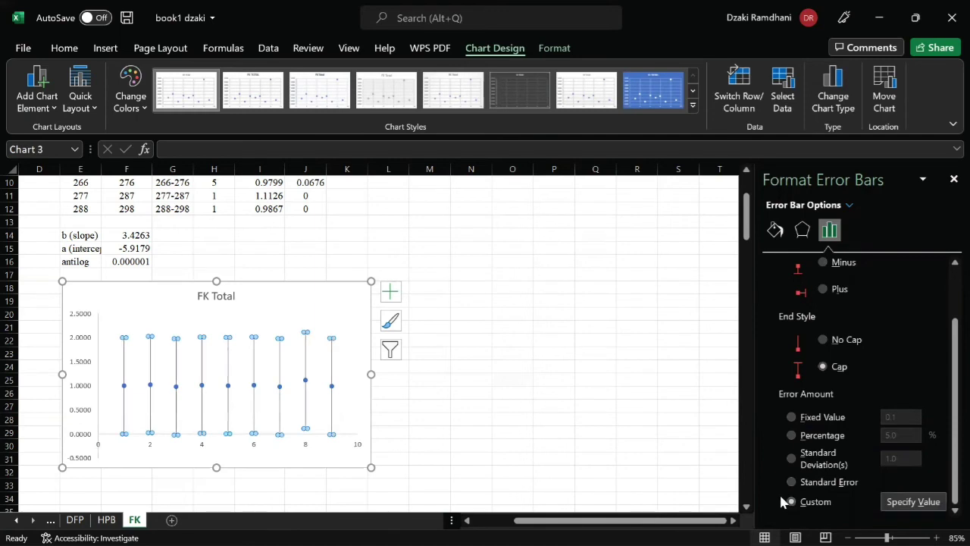
Step: Open the custom values of the FK Total series' vertical error bars and clear the positive error value down to the equals sign
{"action": "left_click", "coordinate": [902, 502]}
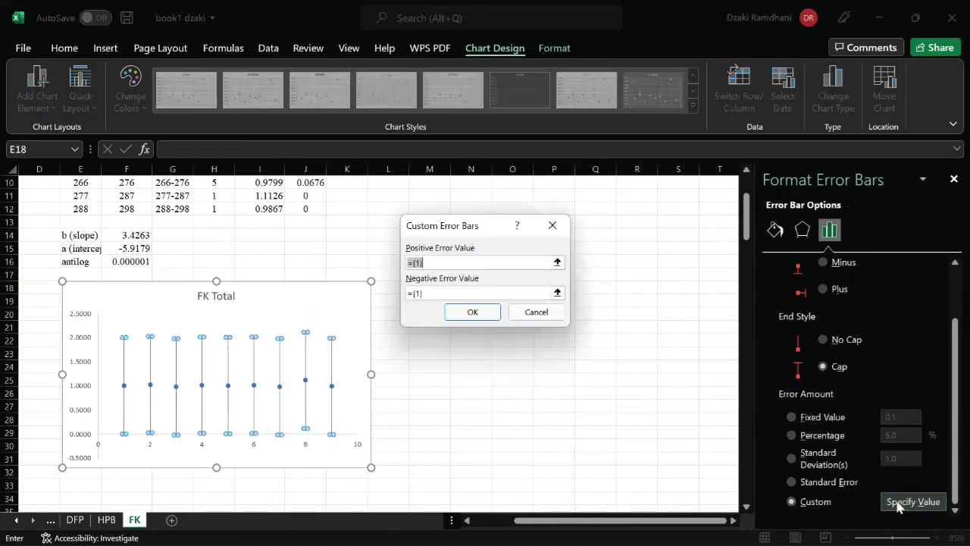
{"action": "left_click", "coordinate": [424, 263]}
{"action": "type", "text": "+"}
{"action": "key", "text": "Left"}
{"action": "key", "text": "Right"}
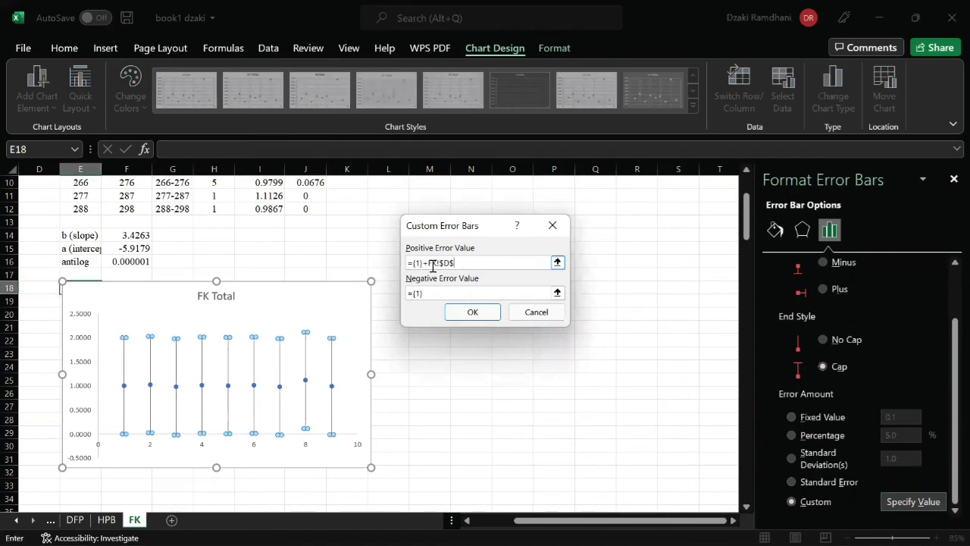
{"action": "key", "text": "BackSpace"}
{"action": "key", "text": "BackSpace"}
{"action": "key", "text": "BackSpace"}
{"action": "key", "text": "BackSpace"}
{"action": "key", "text": "BackSpace"}
{"action": "key", "text": "BackSpace"}
{"action": "key", "text": "BackSpace"}
{"action": "key", "text": "BackSpace"}
{"action": "key", "text": "BackSpace"}
{"action": "key", "text": "BackSpace"}
{"action": "scroll", "coordinate": [329, 273], "scroll_direction": "up", "scroll_amount": 3}
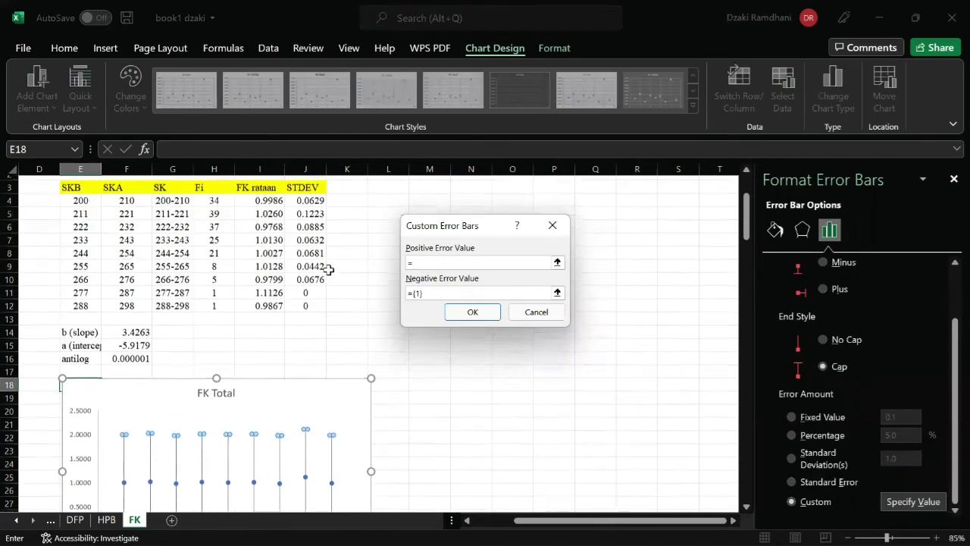
Step: Set both the positive and negative error values to the first STDEV cell, =FK!$J$4, and finish formatting the error bars
{"action": "left_click", "coordinate": [295, 208]}
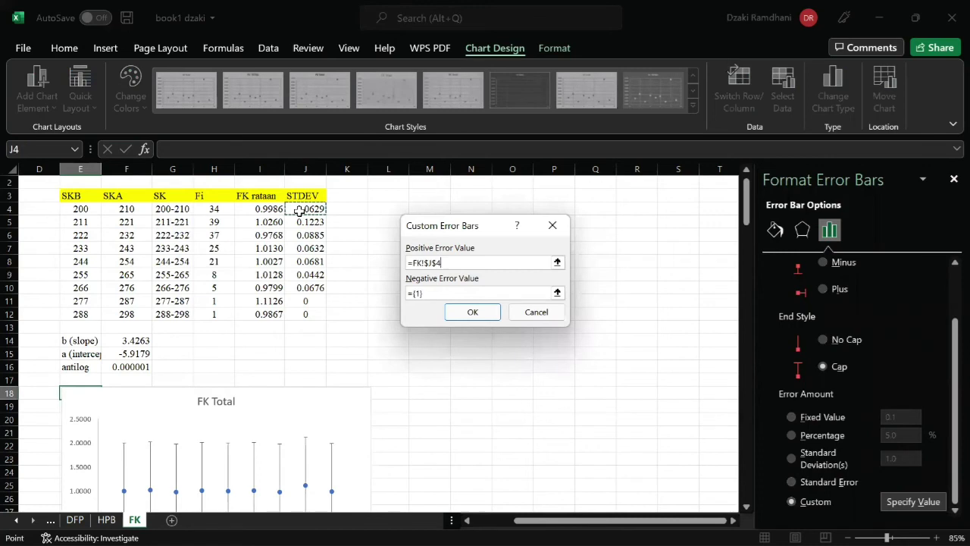
{"action": "left_click", "coordinate": [483, 292]}
{"action": "left_click", "coordinate": [311, 208]}
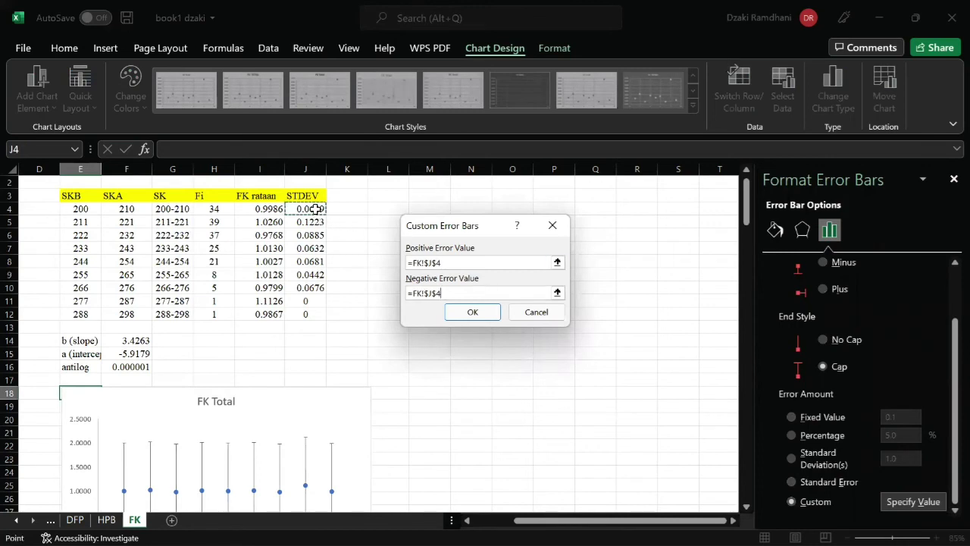
{"action": "left_click", "coordinate": [470, 312]}
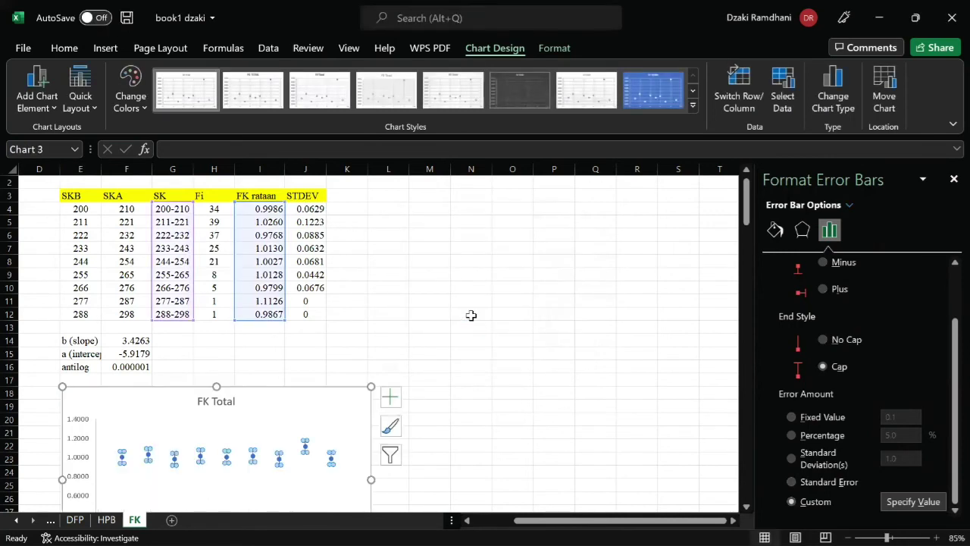
{"action": "scroll", "coordinate": [471, 315], "scroll_direction": "down", "scroll_amount": 2}
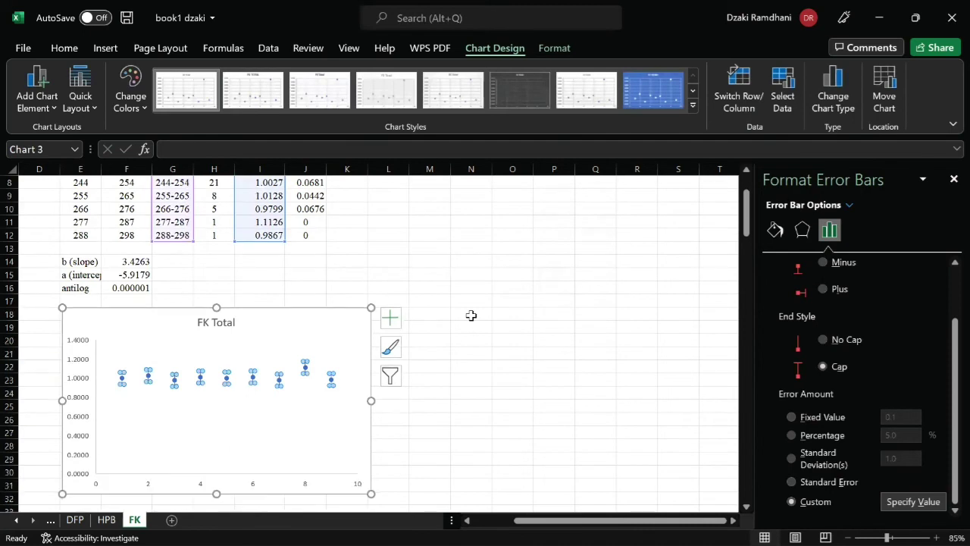
{"action": "left_click", "coordinate": [433, 334]}
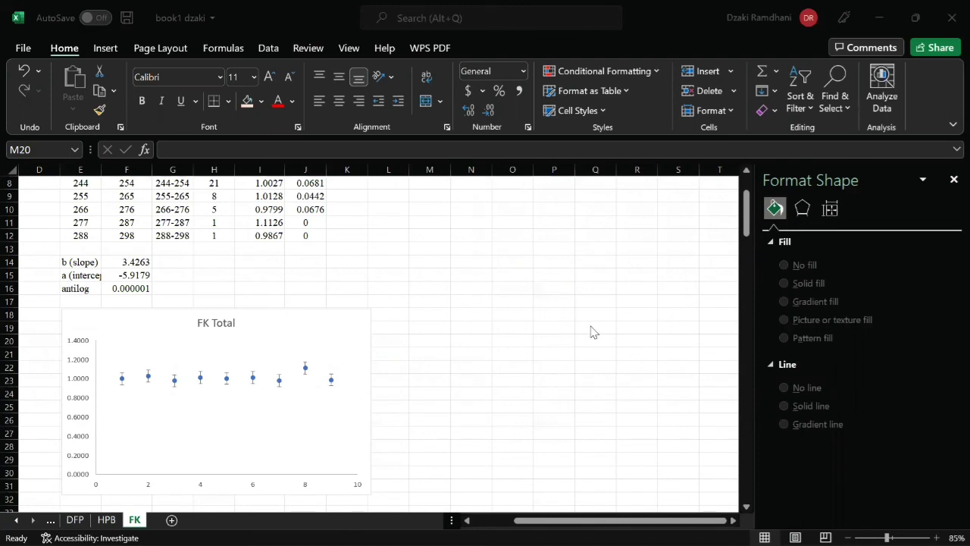
{"action": "left_click", "coordinate": [954, 180]}
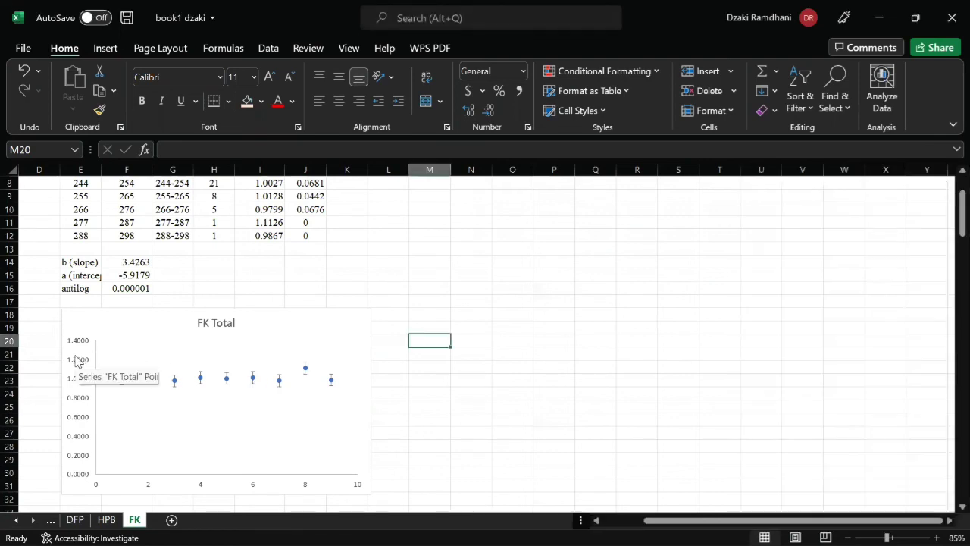
Step: Examine the number format settings of the FK Total chart's vertical axis
{"action": "left_click", "coordinate": [77, 361]}
{"action": "right_click", "coordinate": [76, 361]}
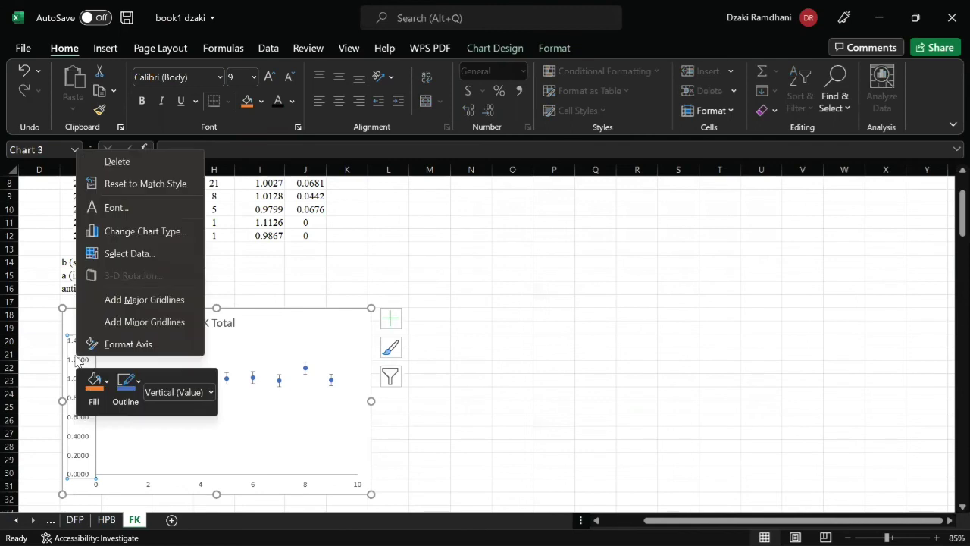
{"action": "left_click", "coordinate": [135, 346]}
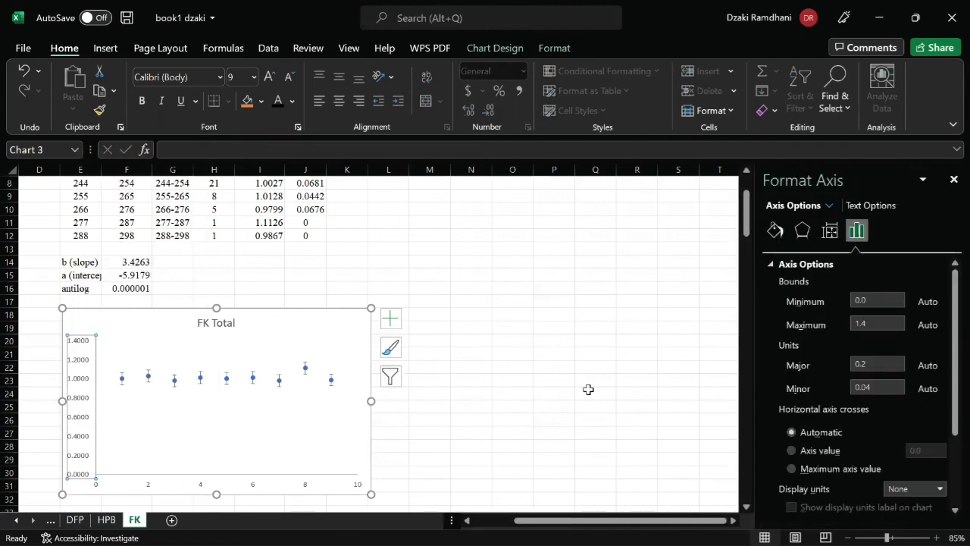
{"action": "scroll", "coordinate": [854, 454], "scroll_direction": "down", "scroll_amount": 3}
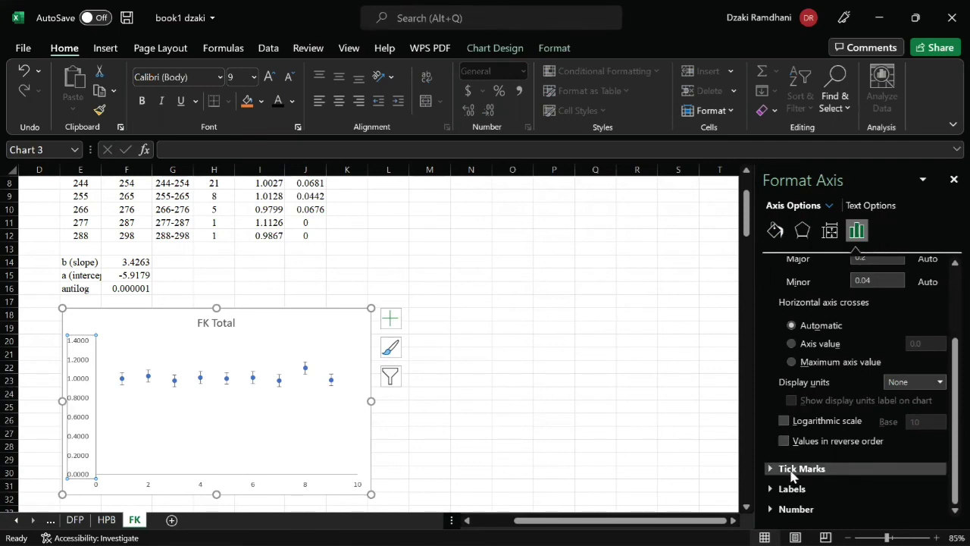
{"action": "left_click", "coordinate": [806, 512]}
{"action": "scroll", "coordinate": [817, 485], "scroll_direction": "down", "scroll_amount": 3}
{"action": "scroll", "coordinate": [815, 482], "scroll_direction": "down", "scroll_amount": 1}
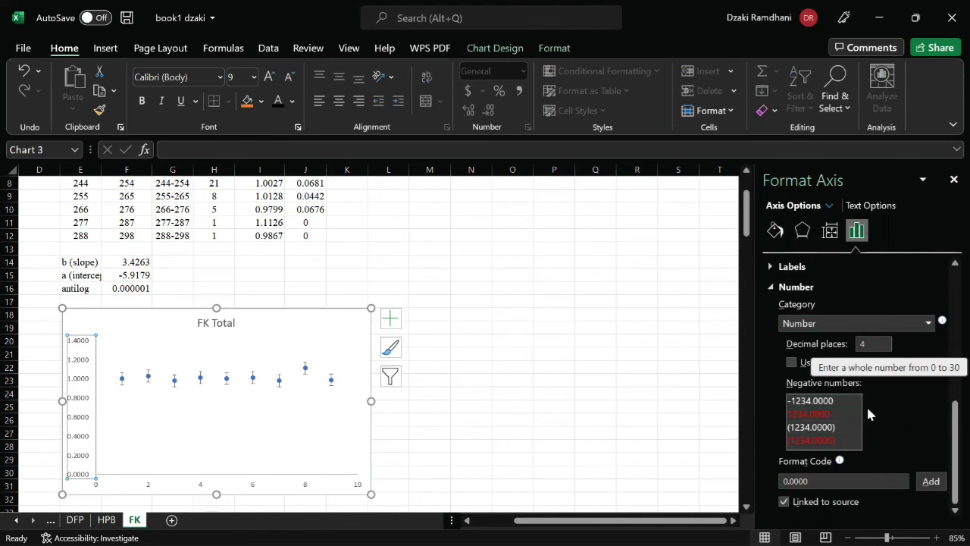
{"action": "left_click", "coordinate": [849, 483]}
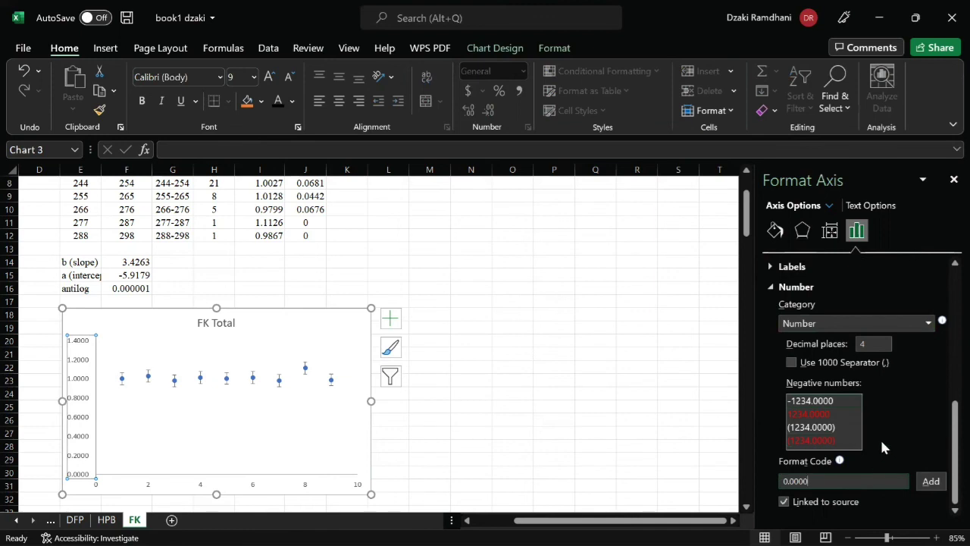
{"action": "scroll", "coordinate": [880, 440], "scroll_direction": "up", "scroll_amount": 3}
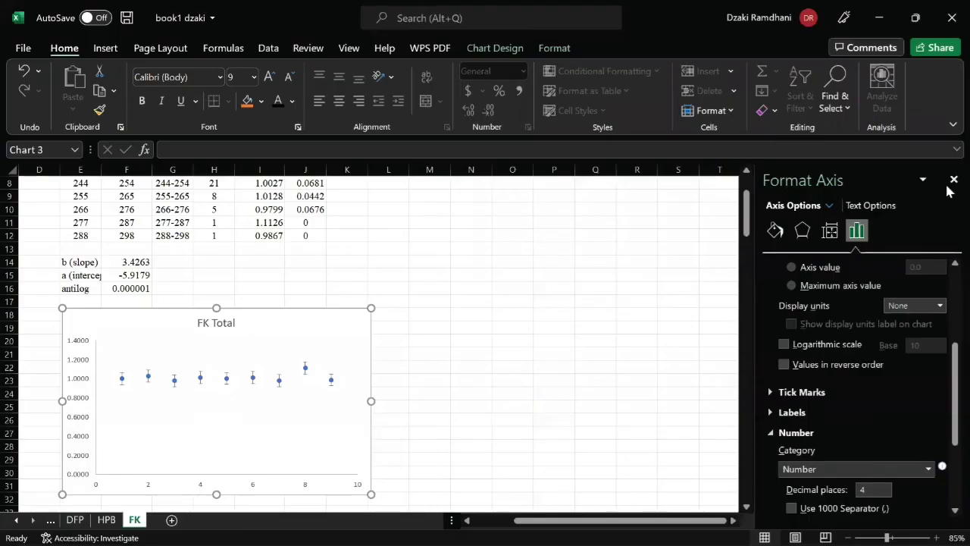
{"action": "left_click", "coordinate": [954, 180]}
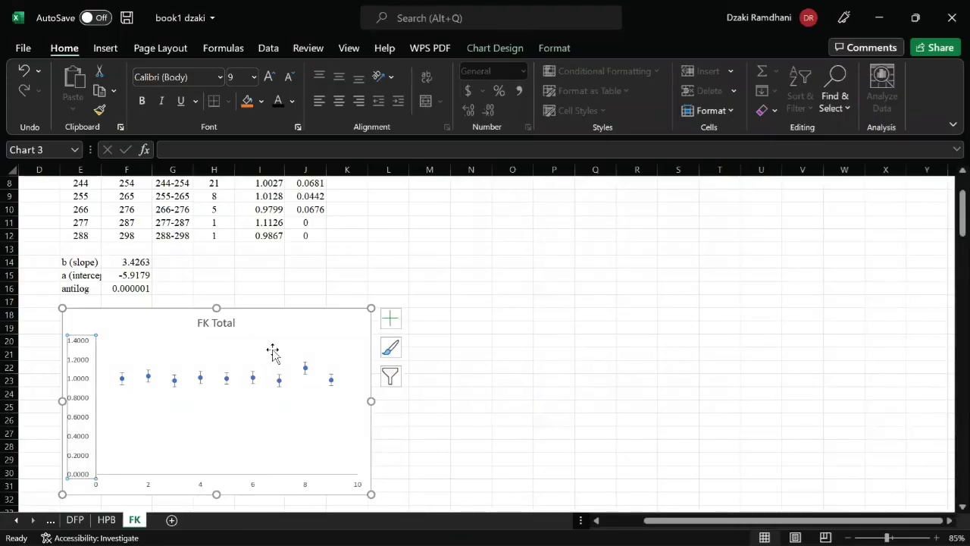
{"action": "right_click", "coordinate": [310, 343]}
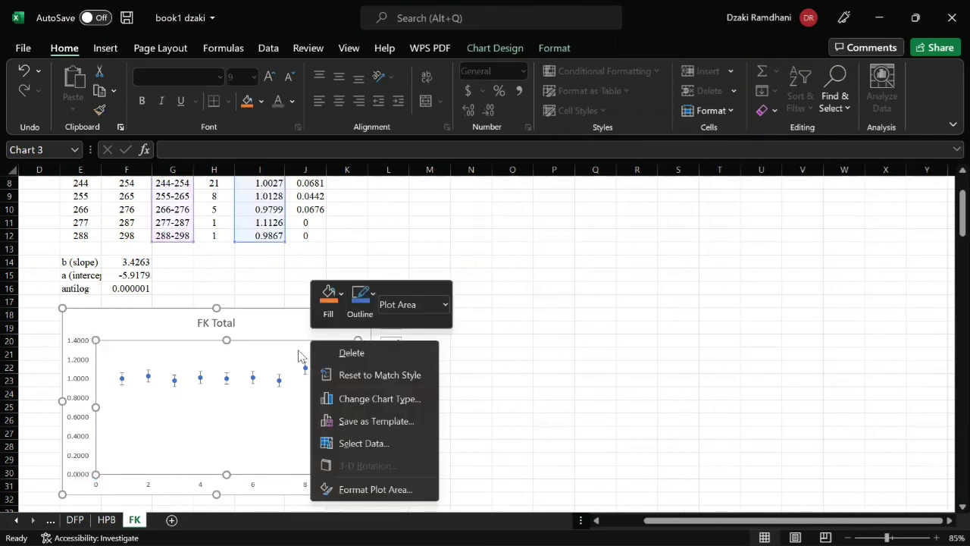
{"action": "left_click", "coordinate": [262, 350]}
{"action": "left_click", "coordinate": [391, 318]}
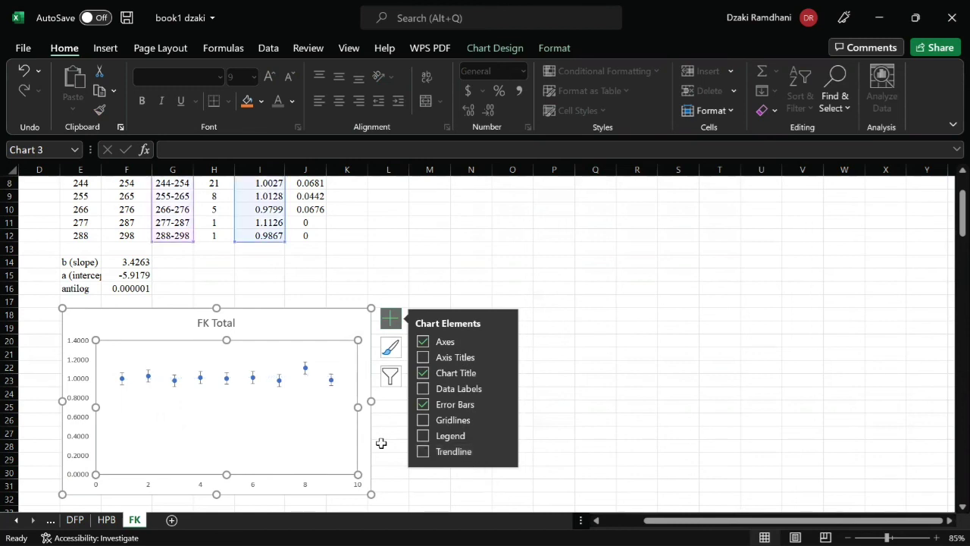
{"action": "right_click", "coordinate": [326, 432]}
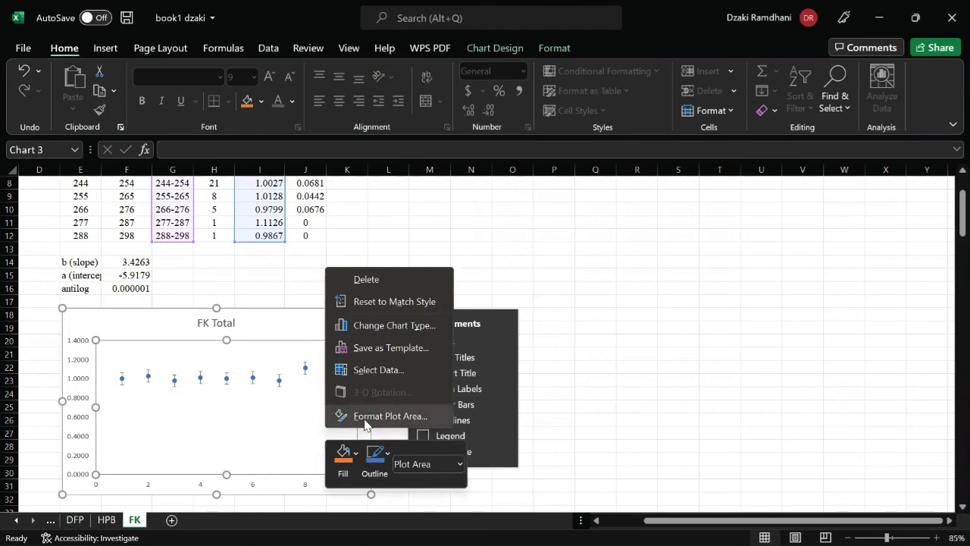
{"action": "left_click", "coordinate": [419, 464]}
{"action": "left_click", "coordinate": [460, 464]}
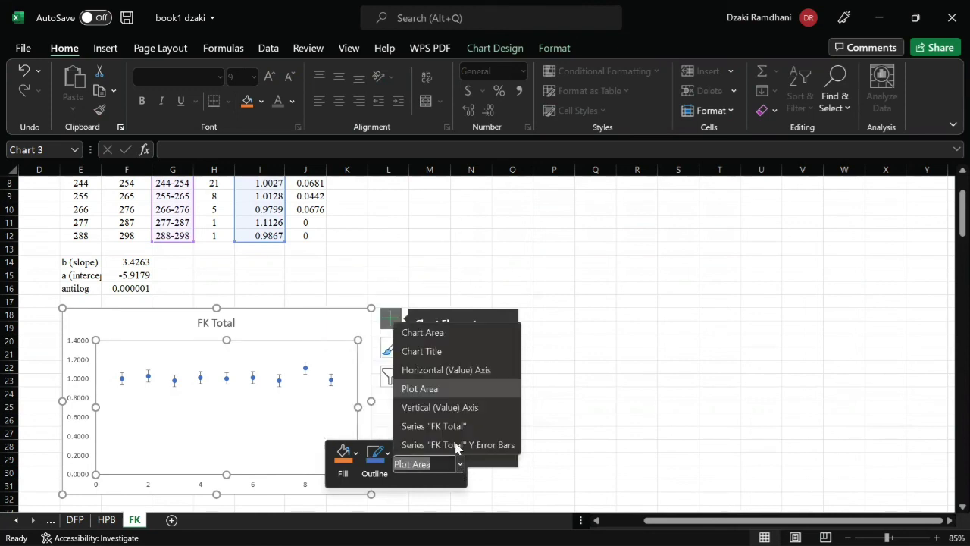
{"action": "left_click", "coordinate": [422, 333]}
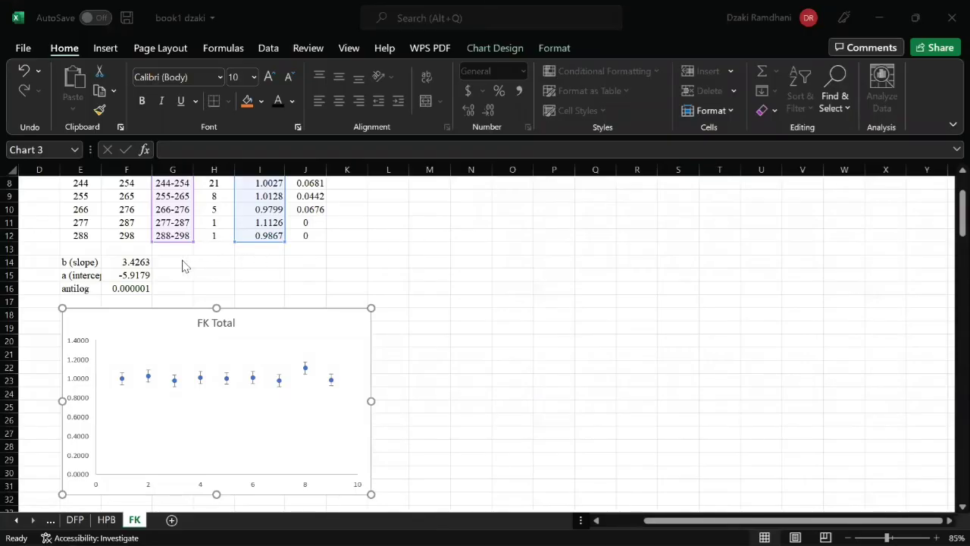
{"action": "left_click", "coordinate": [266, 345]}
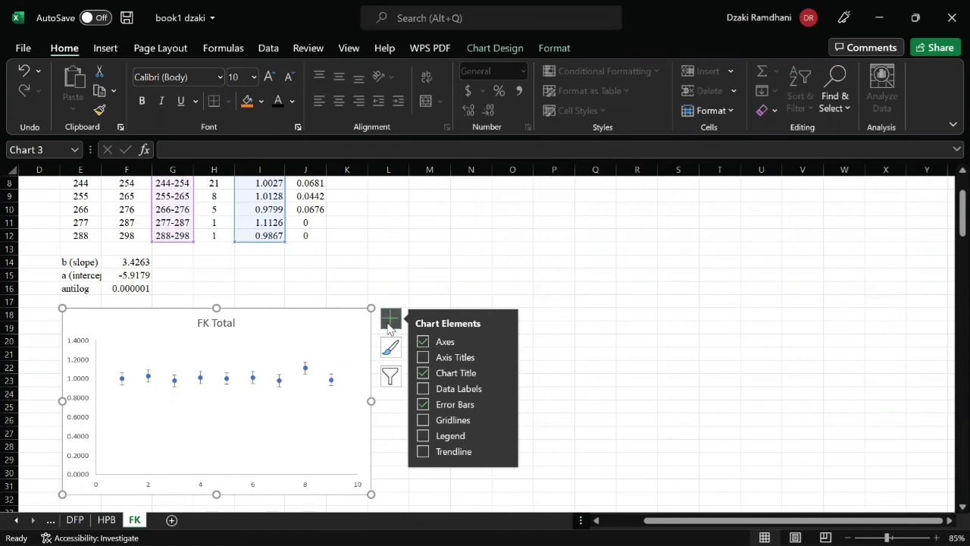
Step: Format the plot area of the FK Total chart with no fill and no border line
{"action": "right_click", "coordinate": [335, 346]}
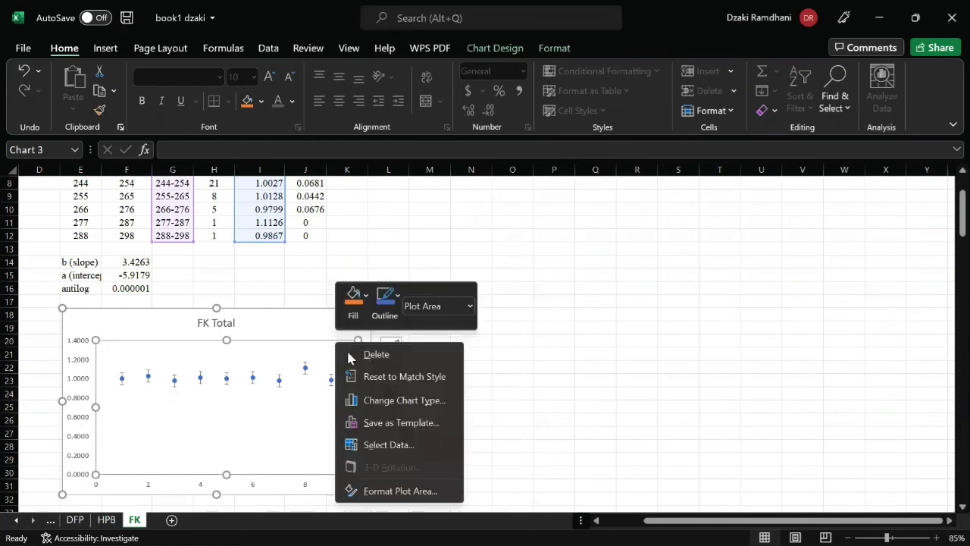
{"action": "left_click", "coordinate": [400, 491]}
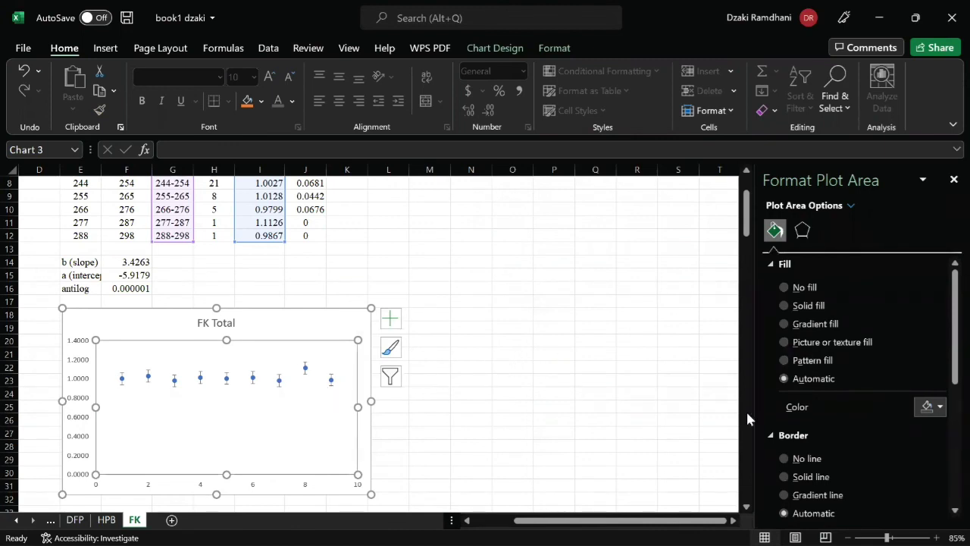
{"action": "left_click", "coordinate": [784, 477]}
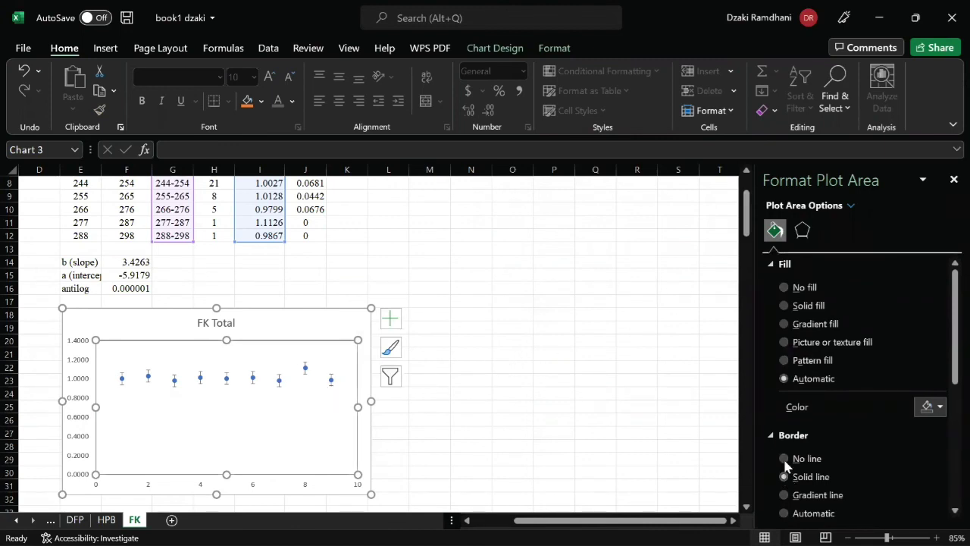
{"action": "left_click", "coordinate": [785, 288]}
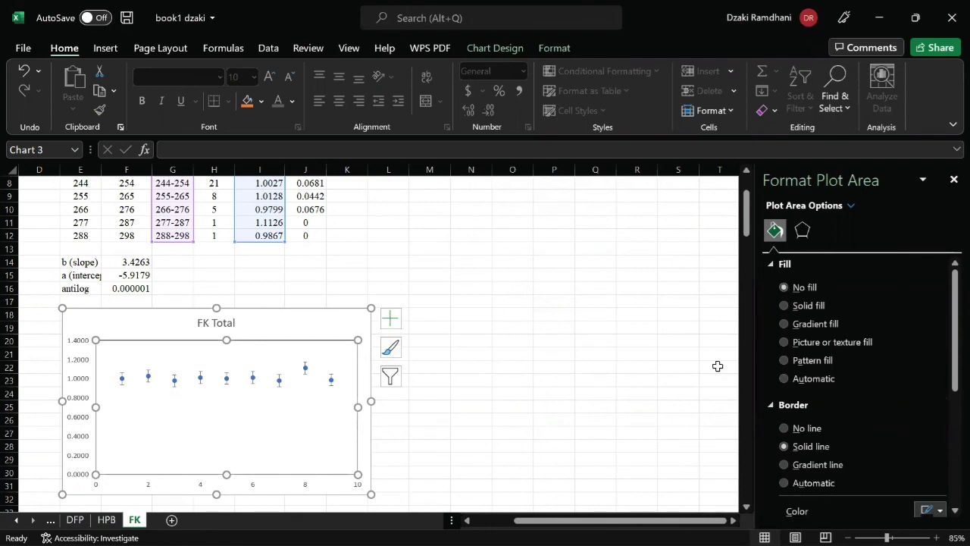
{"action": "left_click", "coordinate": [784, 428]}
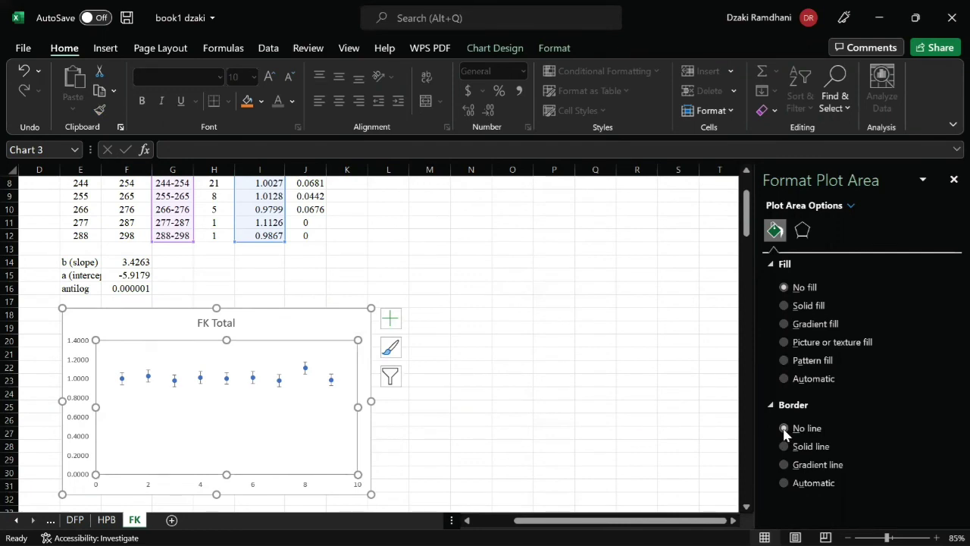
Step: Change the font of the FK Total chart title to Times New Roman
{"action": "scroll", "coordinate": [516, 415], "scroll_direction": "down", "scroll_amount": 1}
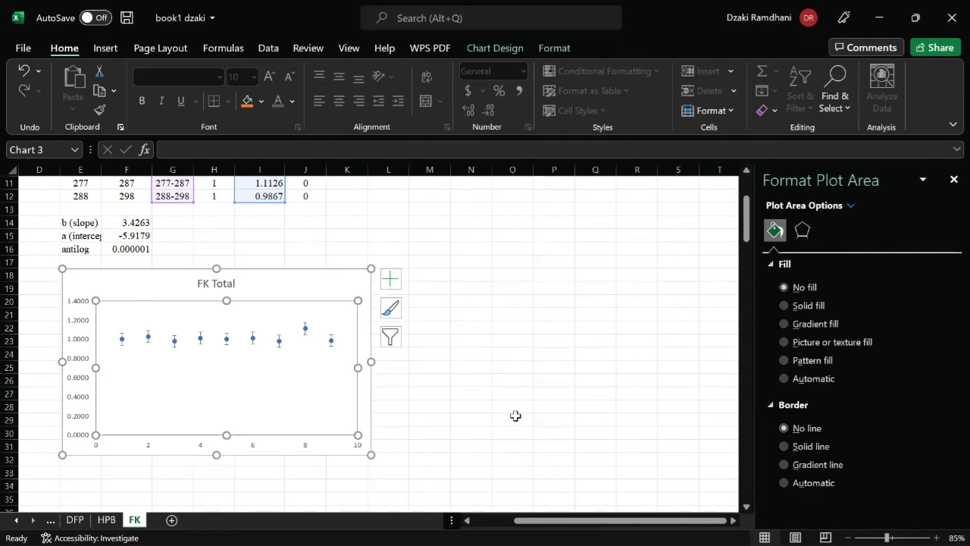
{"action": "left_click", "coordinate": [217, 283]}
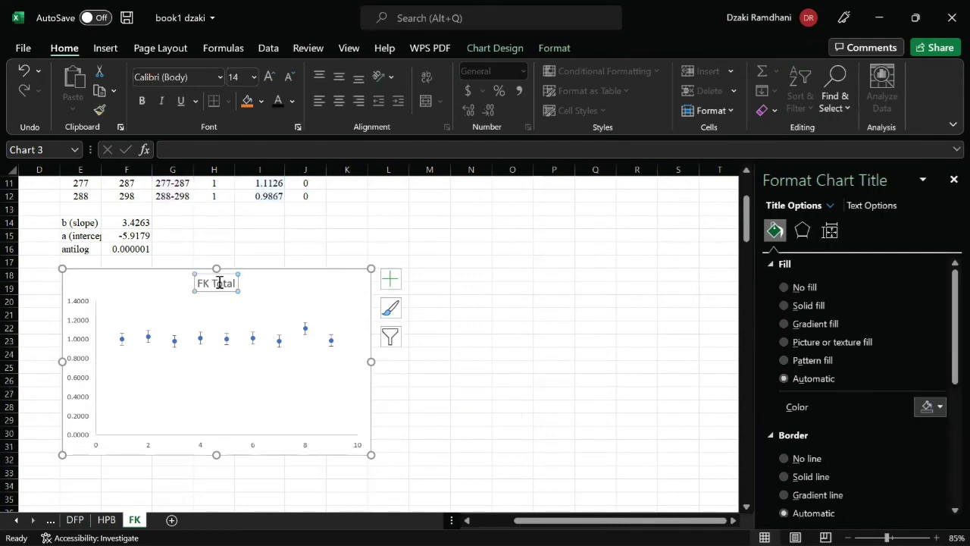
{"action": "double_click", "coordinate": [220, 285]}
{"action": "triple_click", "coordinate": [220, 285]}
{"action": "left_click", "coordinate": [184, 76]}
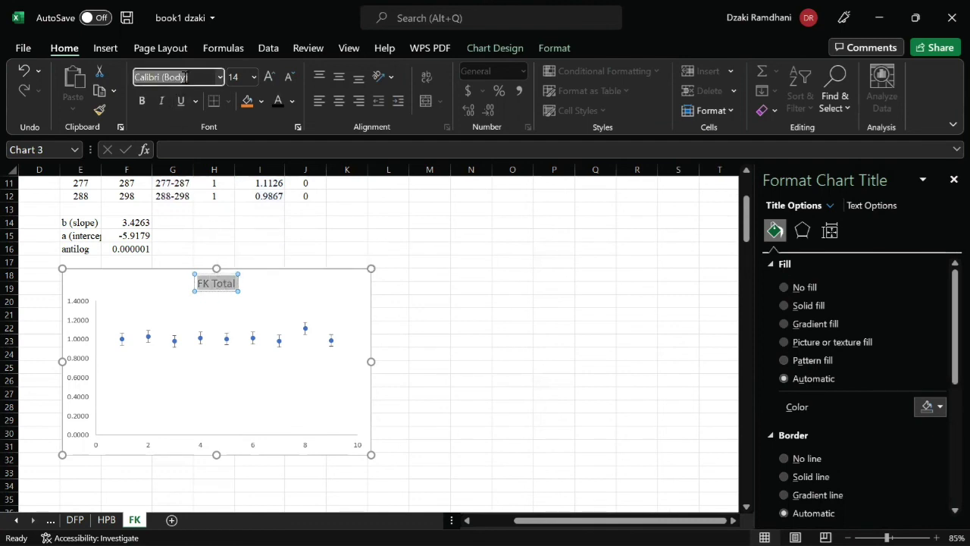
{"action": "type", "text": "Times New Roman"}
{"action": "key", "text": "Return"}
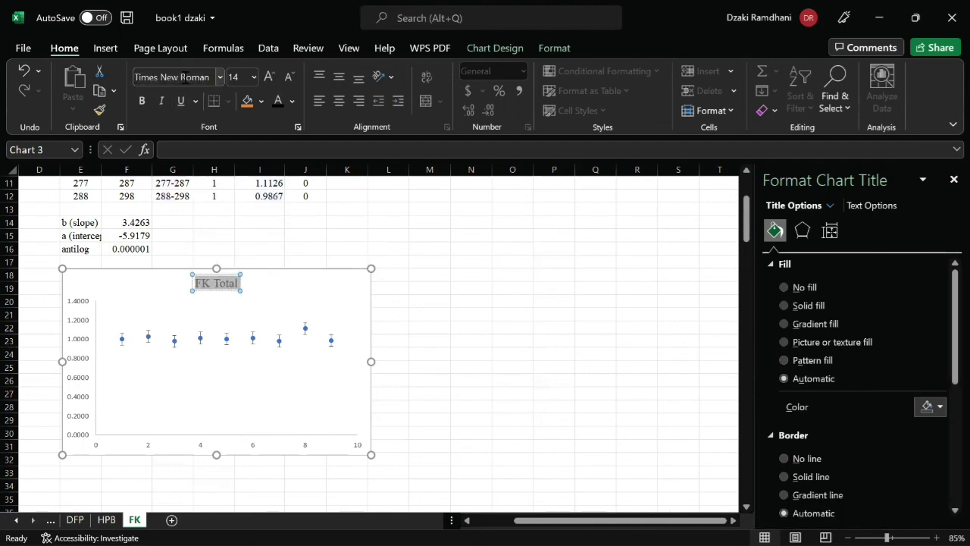
{"action": "left_click", "coordinate": [953, 180]}
{"action": "left_click", "coordinate": [432, 399]}
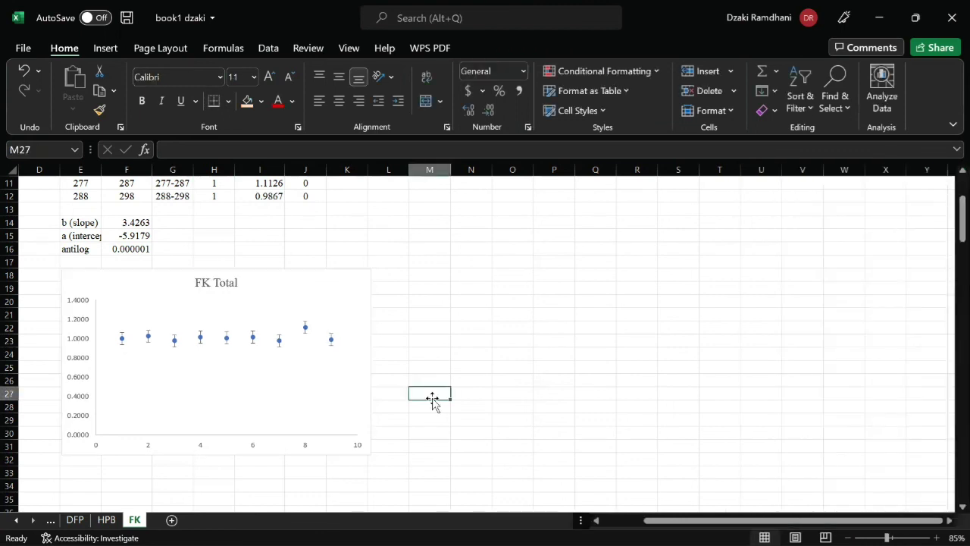
{"action": "scroll", "coordinate": [432, 399], "scroll_direction": "left", "scroll_amount": 5}
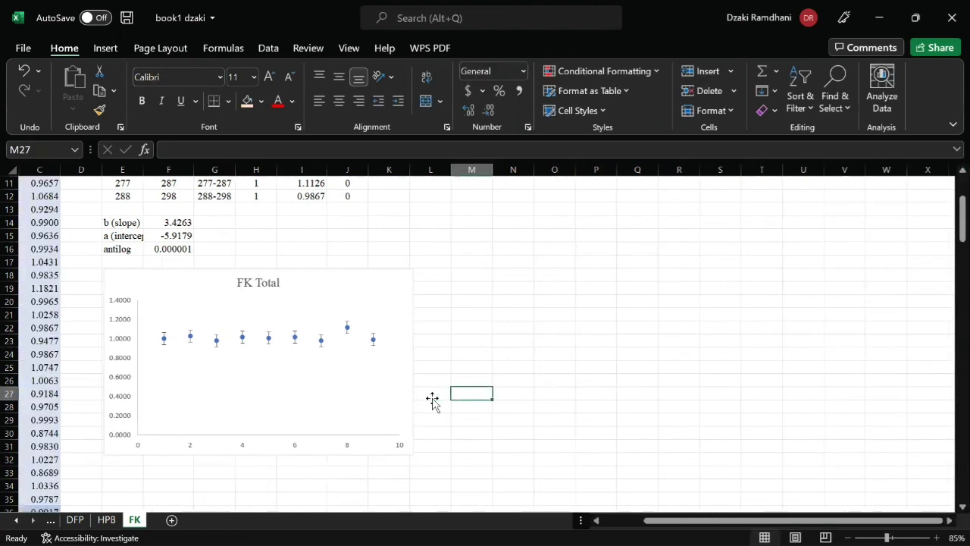
{"action": "scroll", "coordinate": [432, 399], "scroll_direction": "up", "scroll_amount": 4}
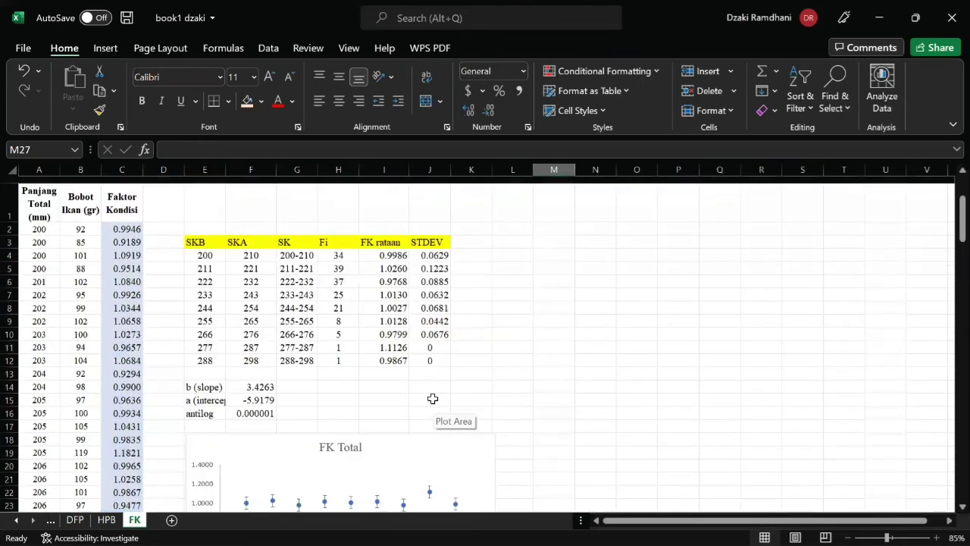
{"action": "scroll", "coordinate": [601, 429], "scroll_direction": "down", "scroll_amount": 20}
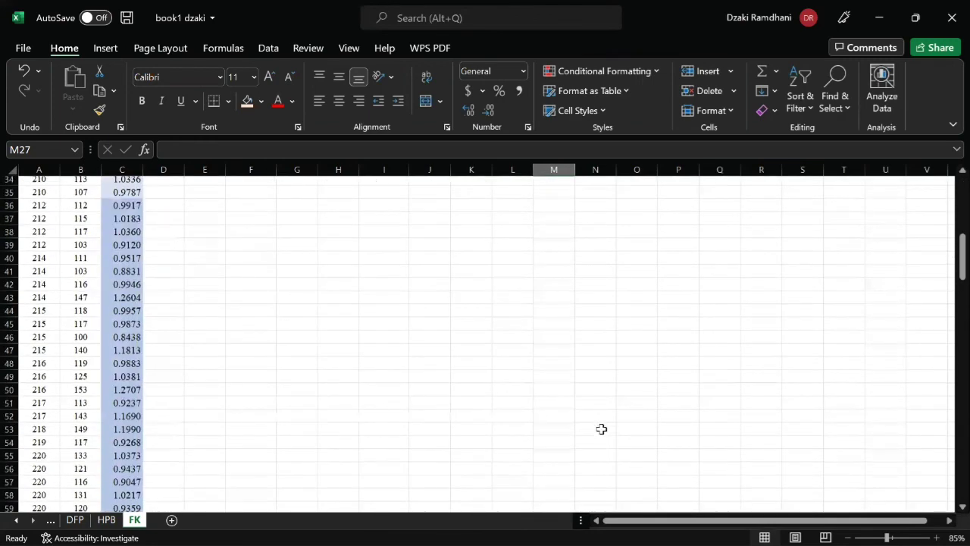
{"action": "scroll", "coordinate": [601, 429], "scroll_direction": "down", "scroll_amount": 20}
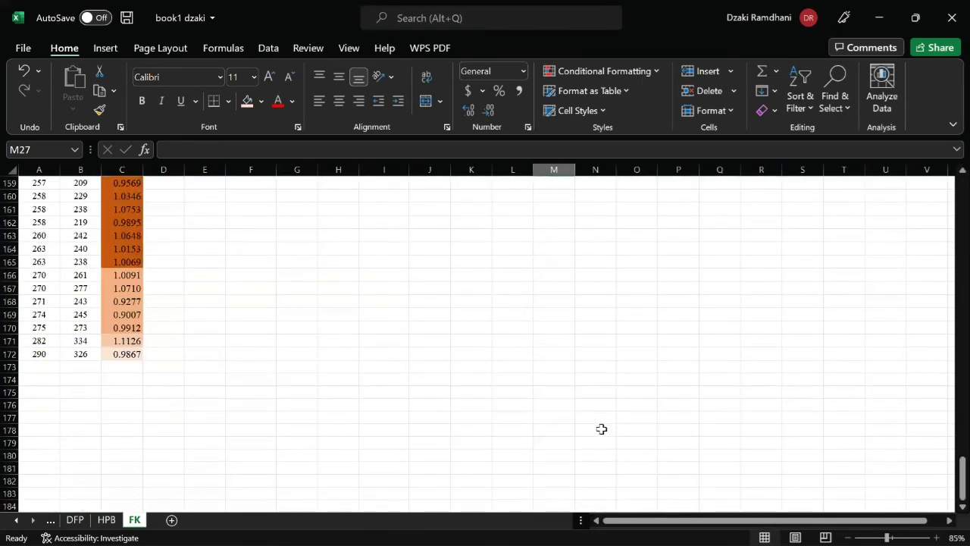
{"action": "scroll", "coordinate": [601, 429], "scroll_direction": "up", "scroll_amount": 20}
{"action": "scroll", "coordinate": [601, 429], "scroll_direction": "up", "scroll_amount": 20}
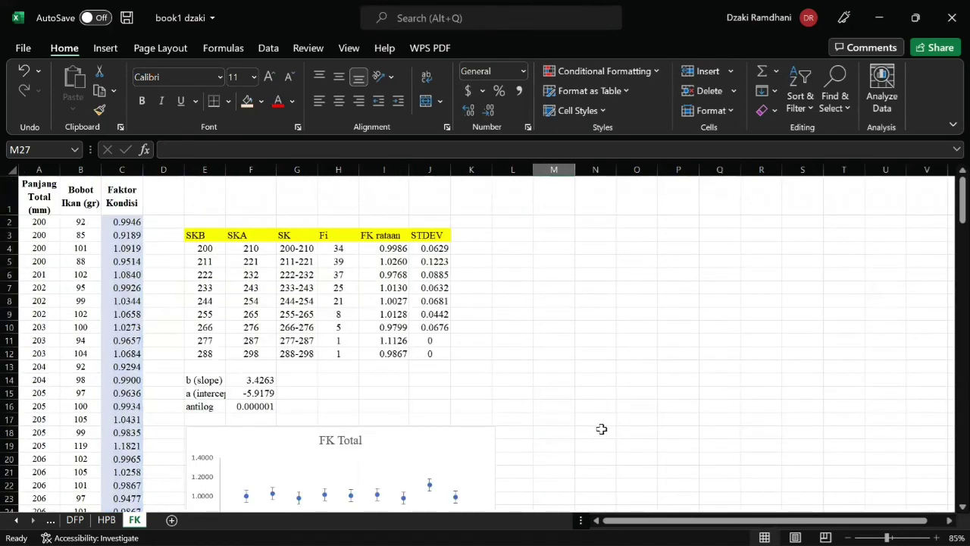